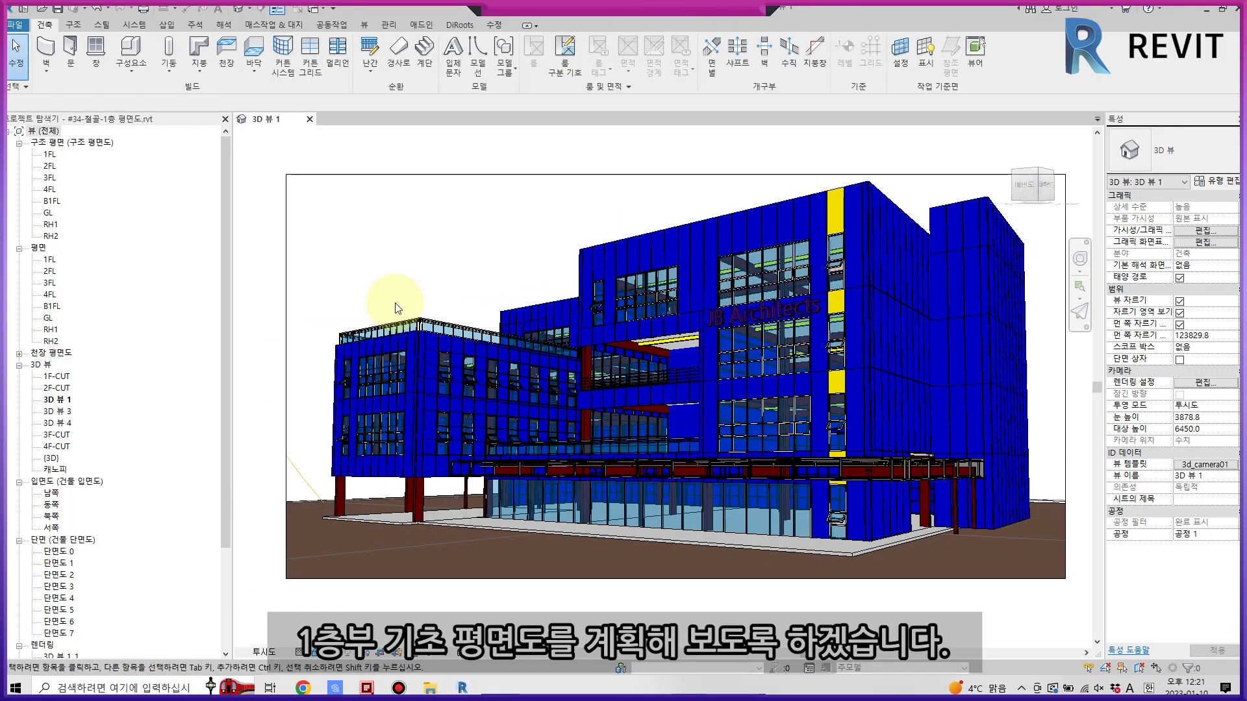
Open the 1FL structural plan and temporarily hide one first-floor slab piece.
{"action": "double_click", "coordinate": [50, 154]}
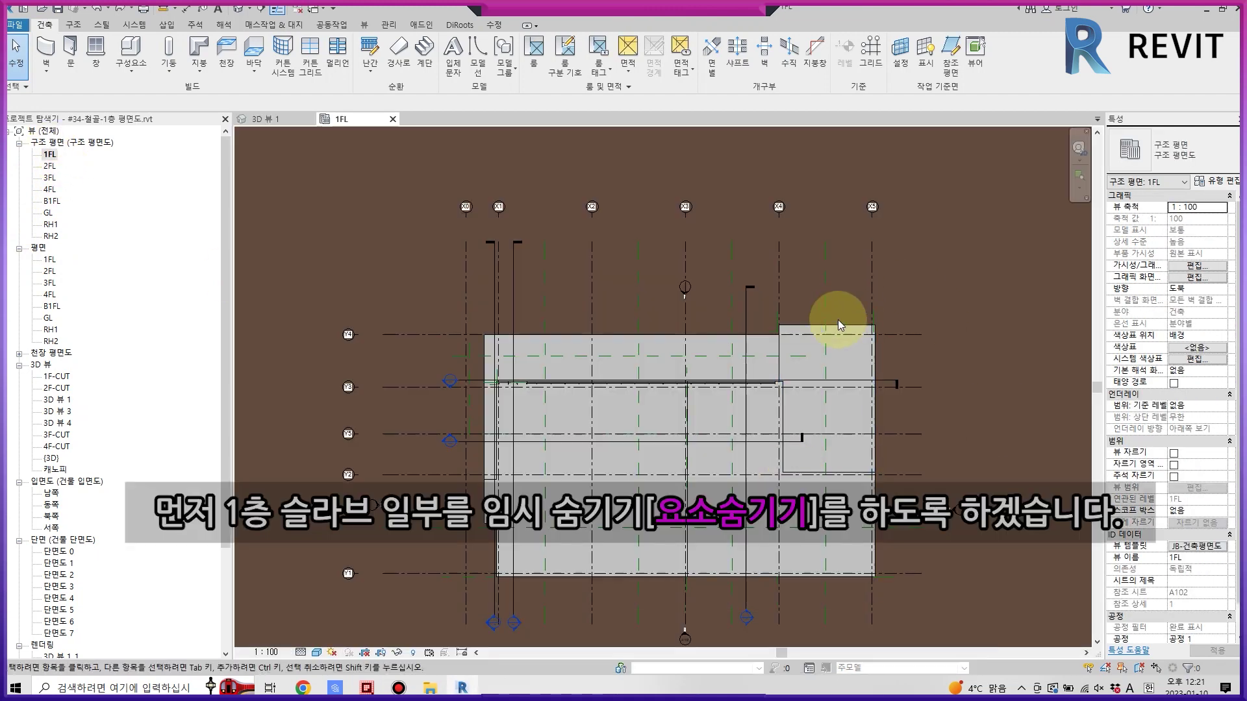
{"action": "left_click", "coordinate": [834, 324]}
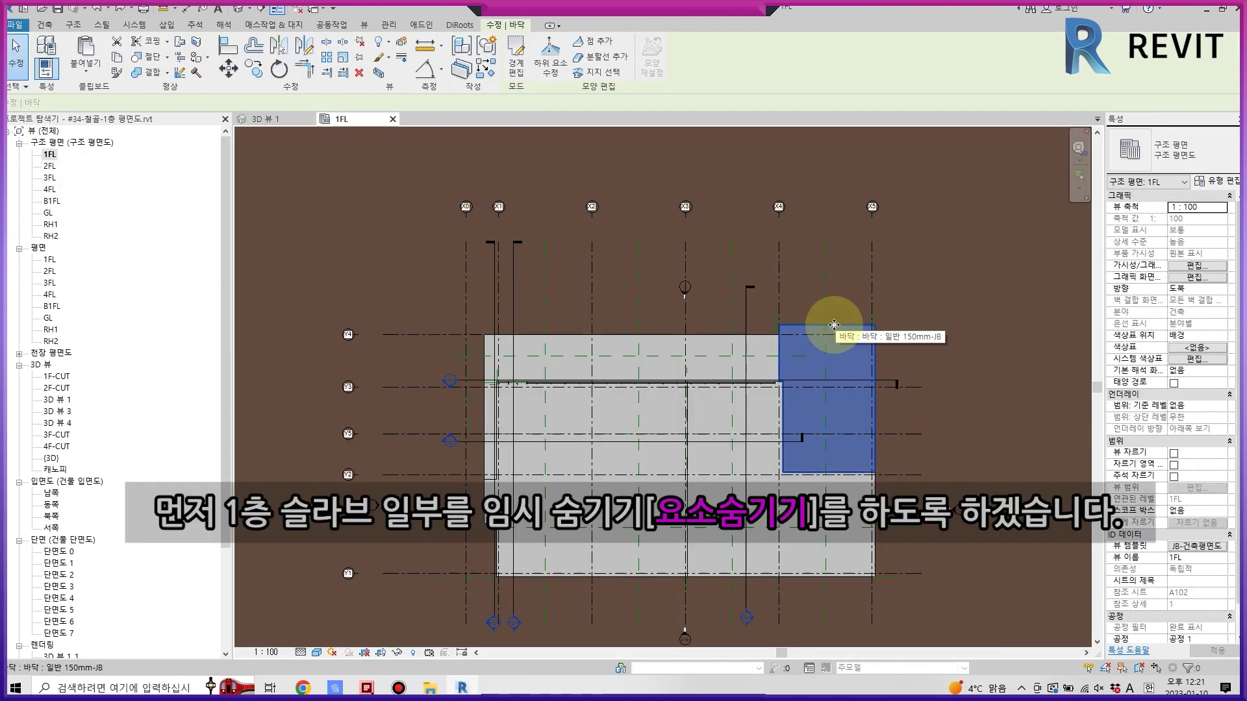
{"action": "left_click", "coordinate": [397, 655]}
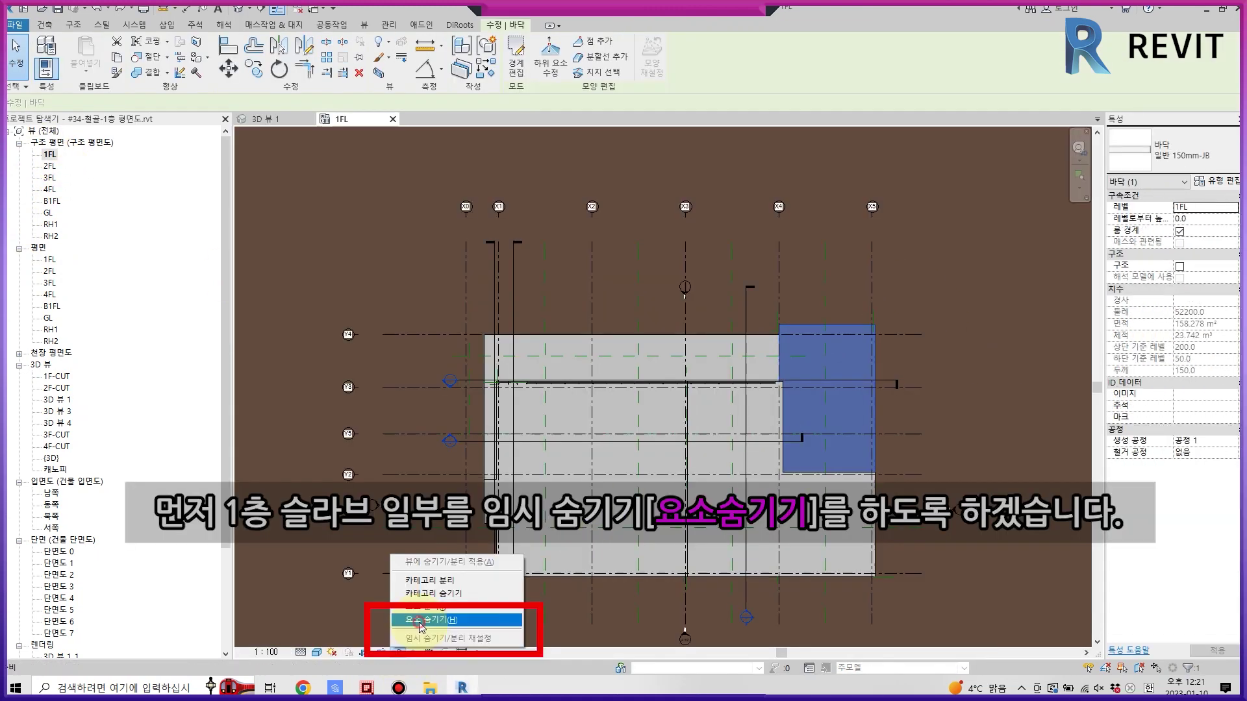
{"action": "left_click", "coordinate": [421, 620]}
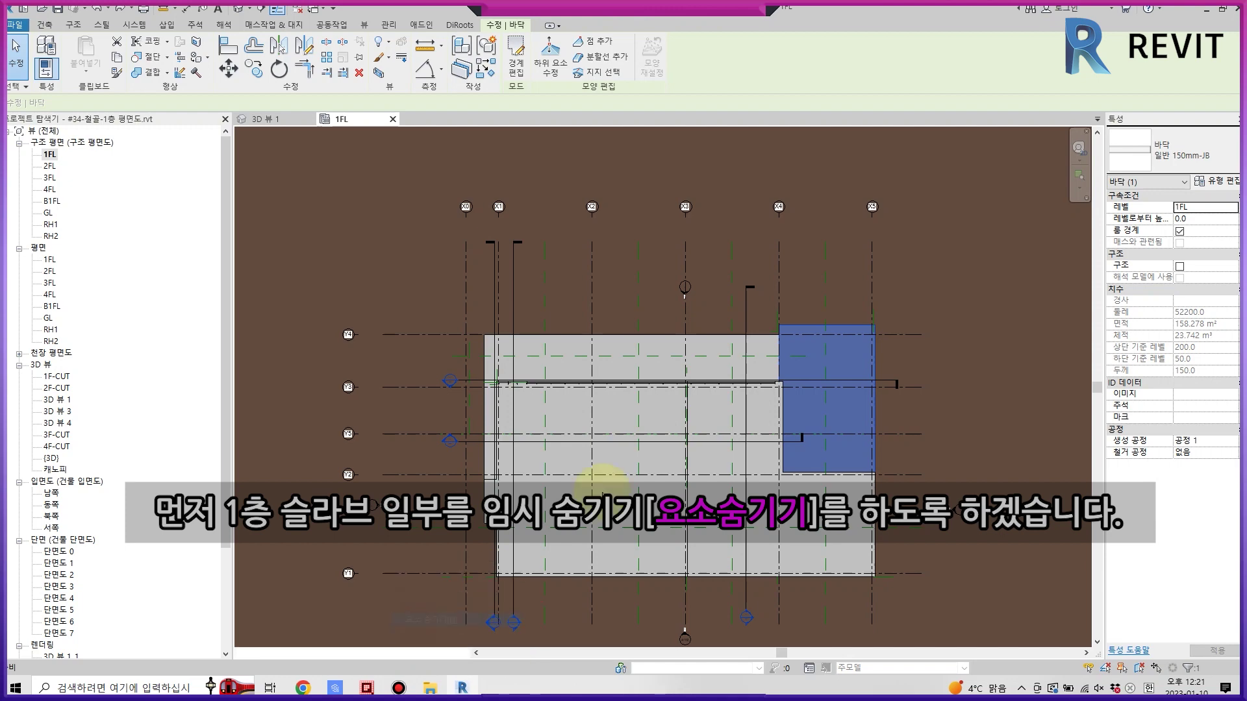
{"action": "scroll", "coordinate": [849, 334], "scroll_direction": "up", "scroll_amount": 2}
Temporarily hide two more first-floor slab pieces, leaving one slab section visible.
{"action": "left_click", "coordinate": [710, 479]}
{"action": "left_click", "coordinate": [397, 652]}
{"action": "left_click", "coordinate": [448, 622]}
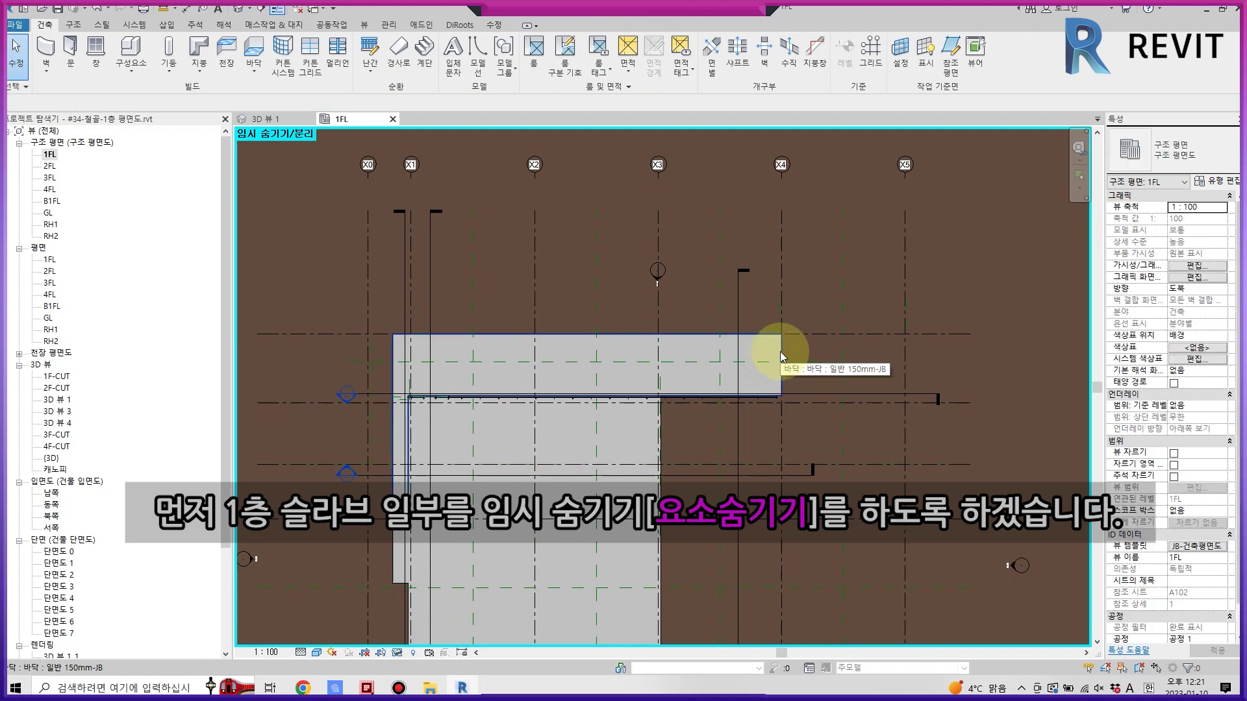
{"action": "left_click", "coordinate": [746, 346]}
{"action": "key", "text": "h"}
{"action": "key", "text": "h"}
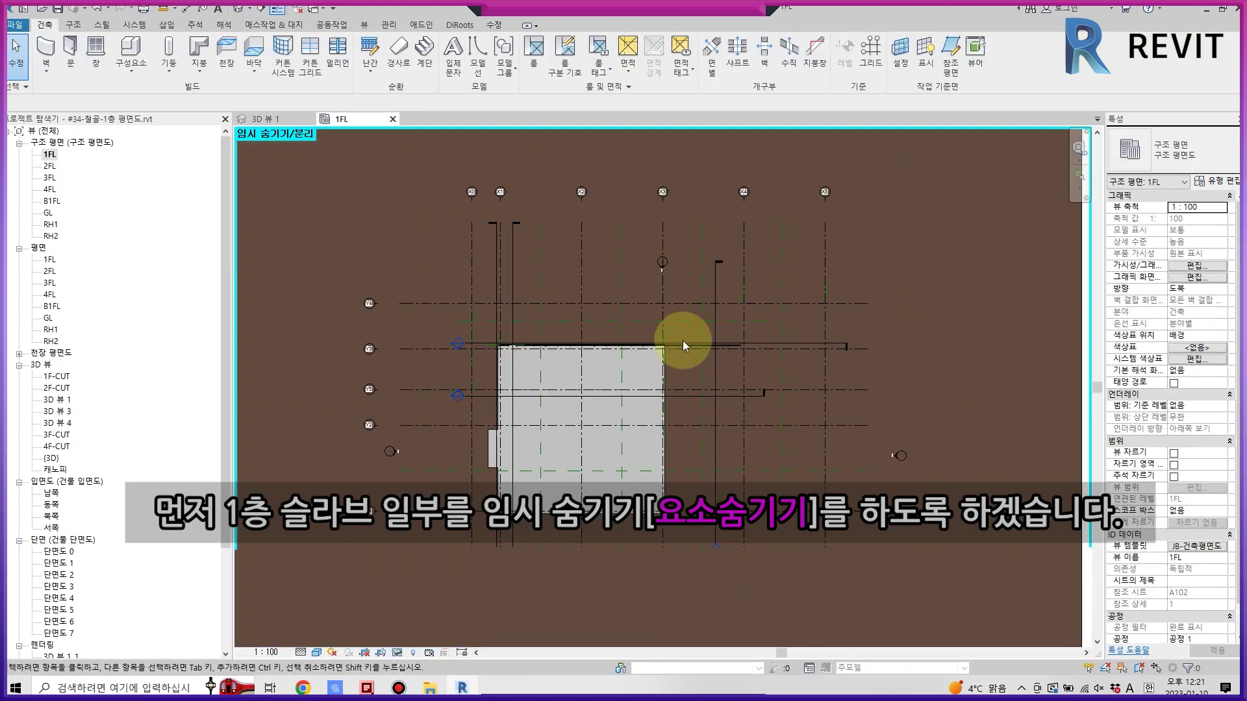
{"action": "scroll", "coordinate": [681, 333], "scroll_direction": "down", "scroll_amount": 2}
{"action": "left_click", "coordinate": [1207, 546]}
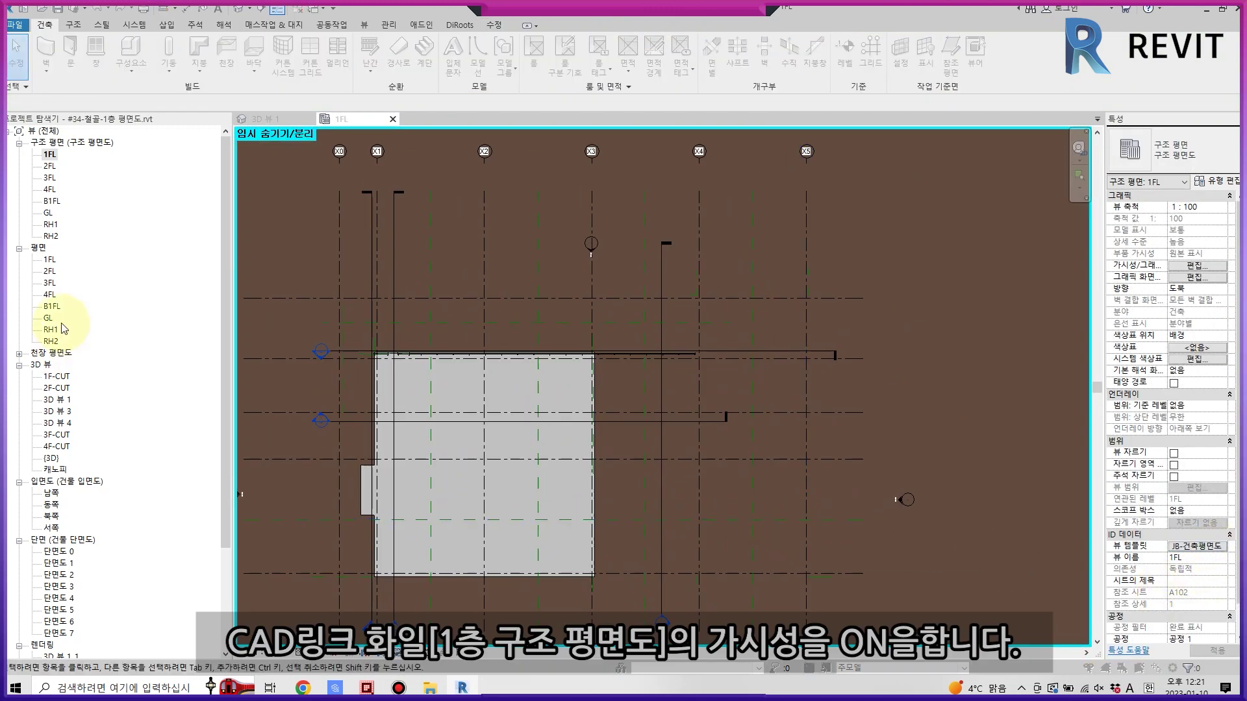
Turn on the S-1층구조평면도.dwg import in the view template's visibility settings and apply.
{"action": "left_click", "coordinate": [356, 251]}
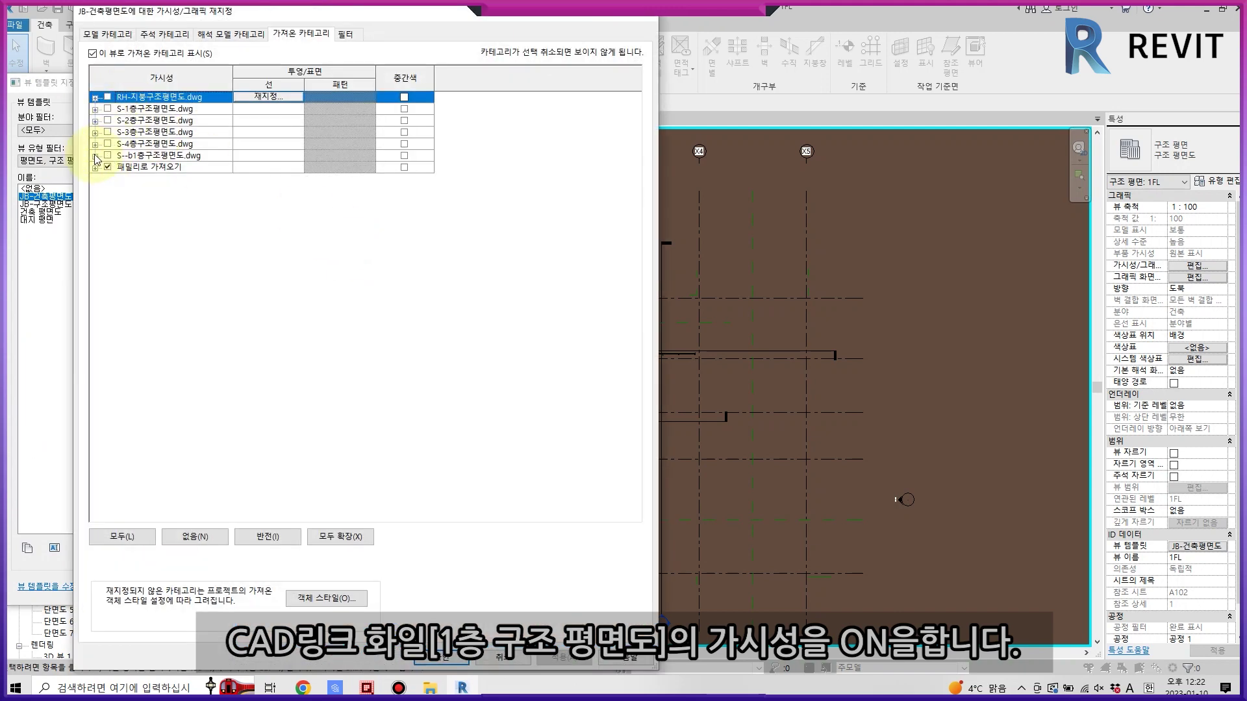
{"action": "left_click", "coordinate": [107, 108]}
{"action": "left_click", "coordinate": [559, 658]}
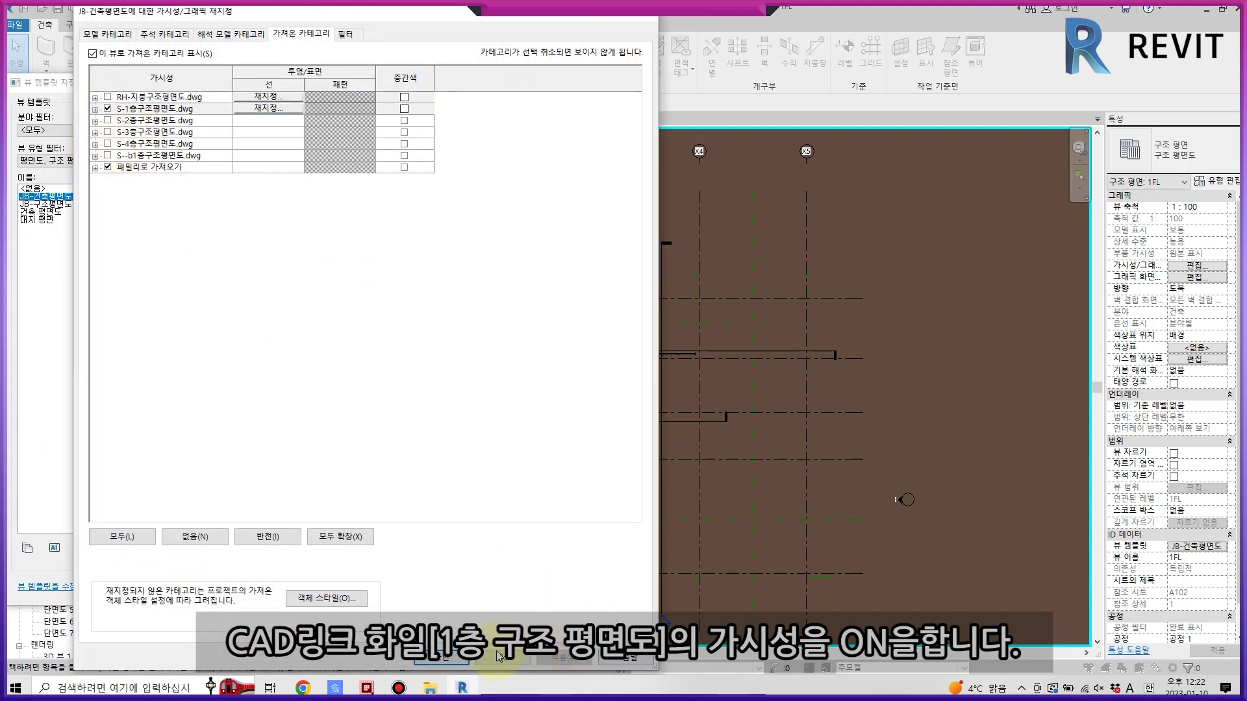
{"action": "left_click", "coordinate": [448, 657]}
{"action": "left_click", "coordinate": [443, 587]}
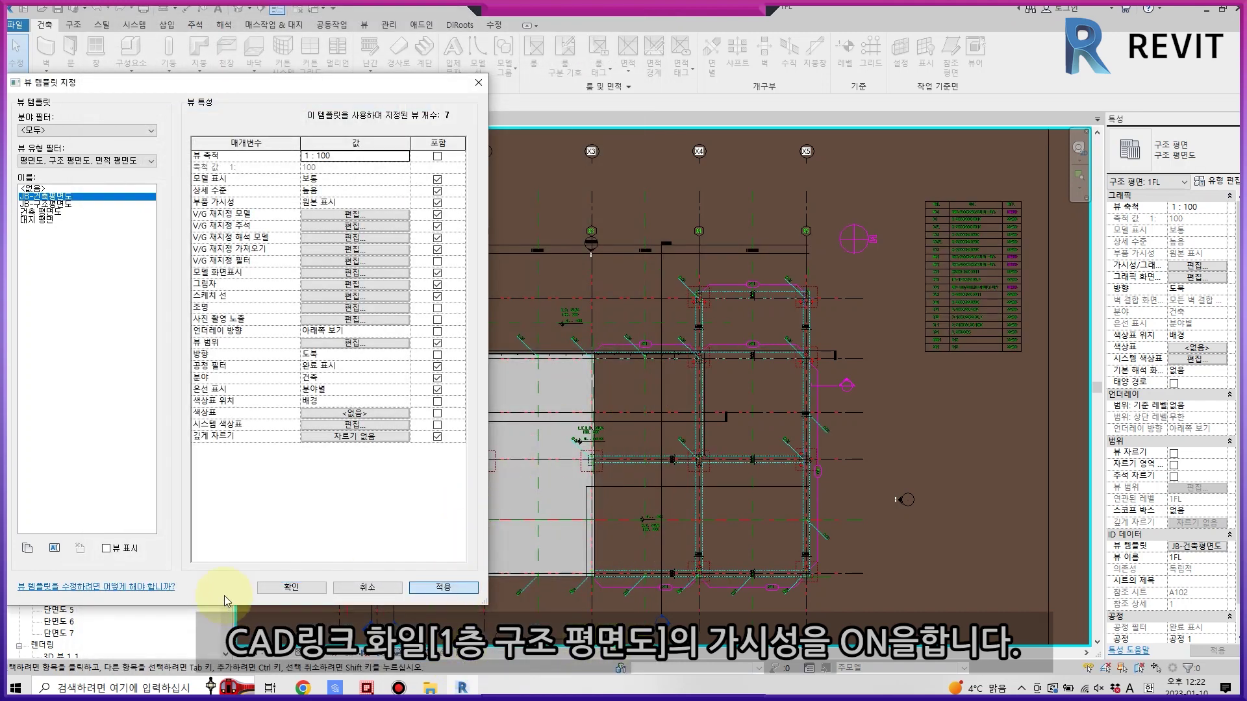
{"action": "left_click", "coordinate": [288, 591]}
{"action": "scroll", "coordinate": [825, 298], "scroll_direction": "up", "scroll_amount": 3}
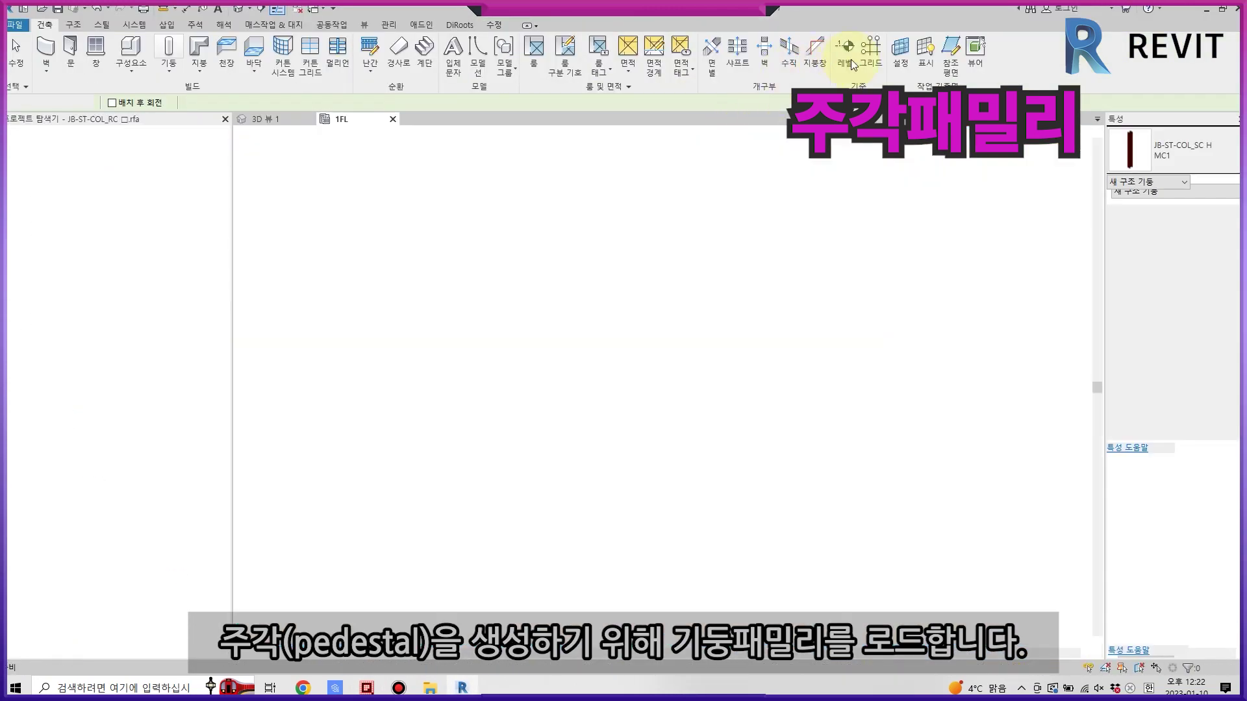
Load the JB-ST-COL_RC column family and place columns at the window-selected grid intersections.
{"action": "left_click", "coordinate": [792, 71]}
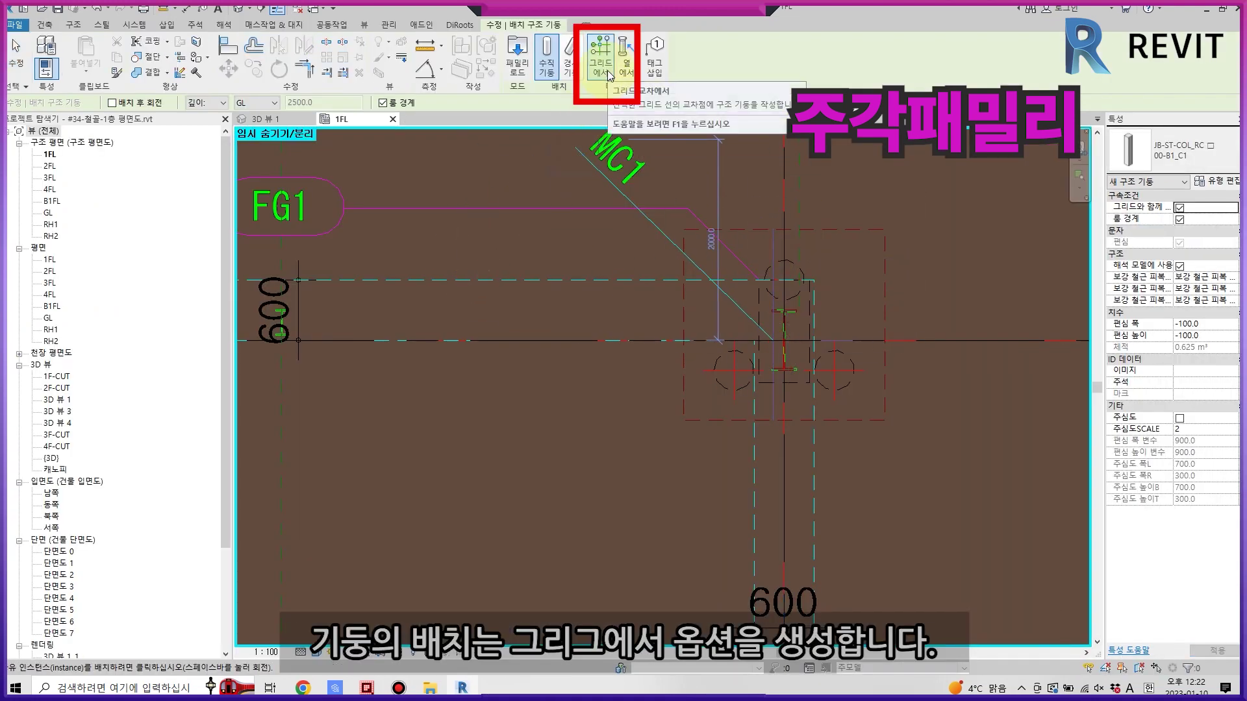
{"action": "left_click", "coordinate": [608, 70]}
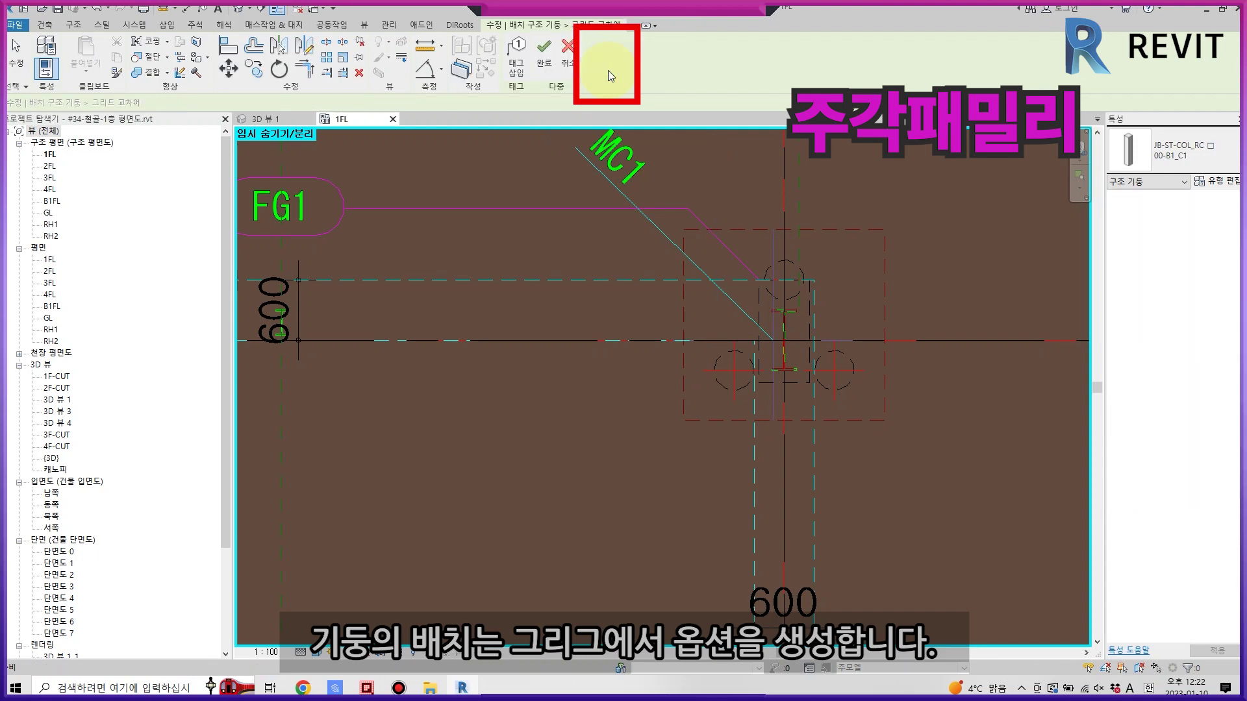
{"action": "scroll", "coordinate": [928, 221], "scroll_direction": "down", "scroll_amount": 5}
{"action": "scroll", "coordinate": [912, 240], "scroll_direction": "down", "scroll_amount": 2}
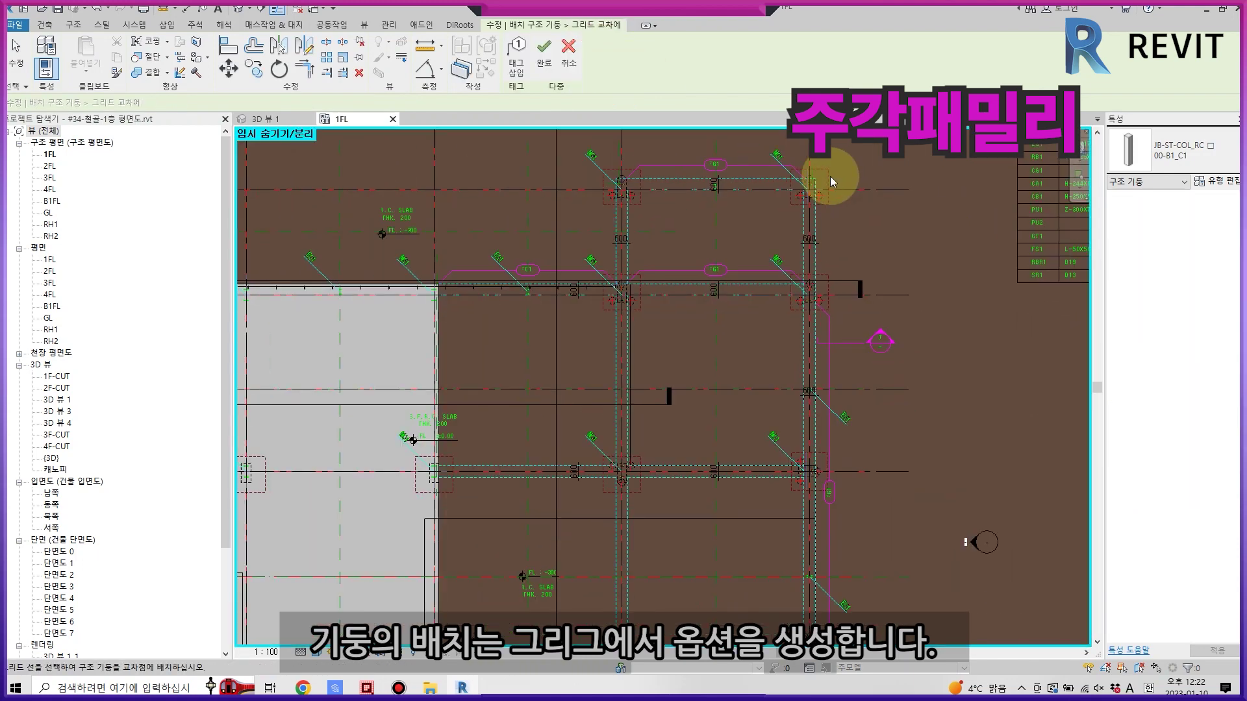
{"action": "scroll", "coordinate": [830, 174], "scroll_direction": "down", "scroll_amount": 1}
{"action": "scroll", "coordinate": [854, 159], "scroll_direction": "down", "scroll_amount": 1}
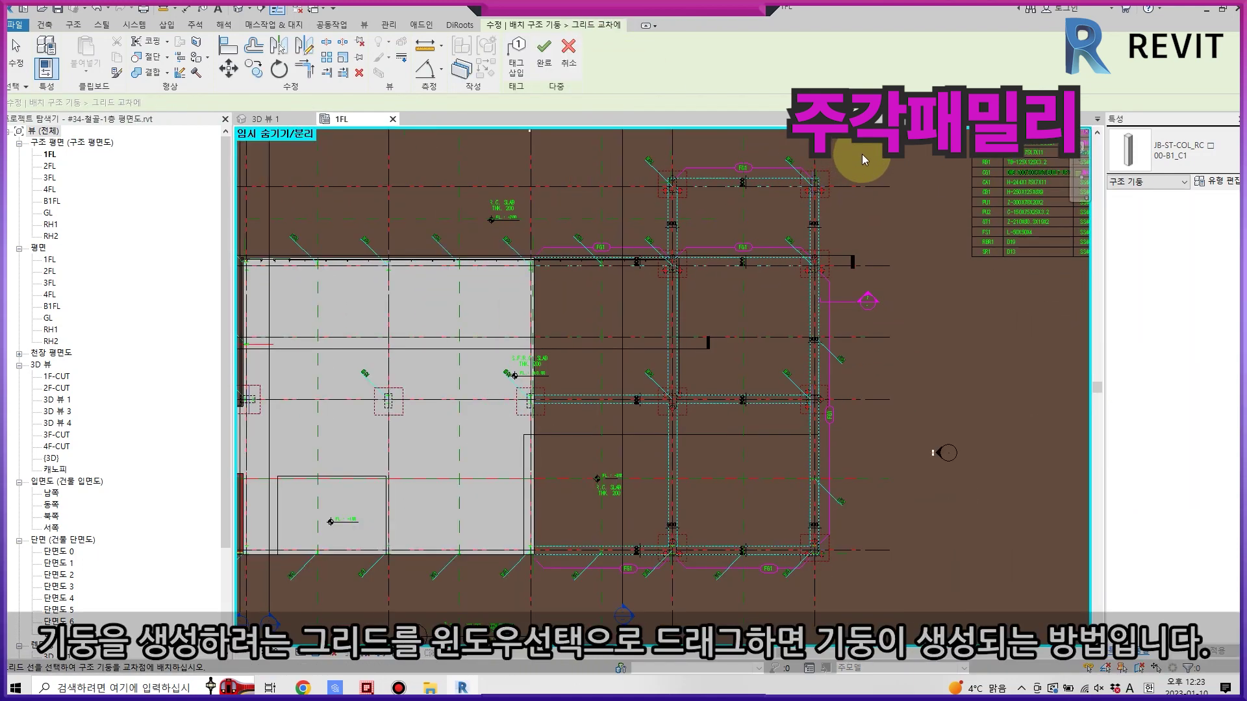
{"action": "mouse_move", "coordinate": [863, 154]}
{"action": "left_mouse_down"}
{"action": "mouse_move", "coordinate": [773, 440]}
{"action": "mouse_move", "coordinate": [538, 571]}
{"action": "left_mouse_up"}
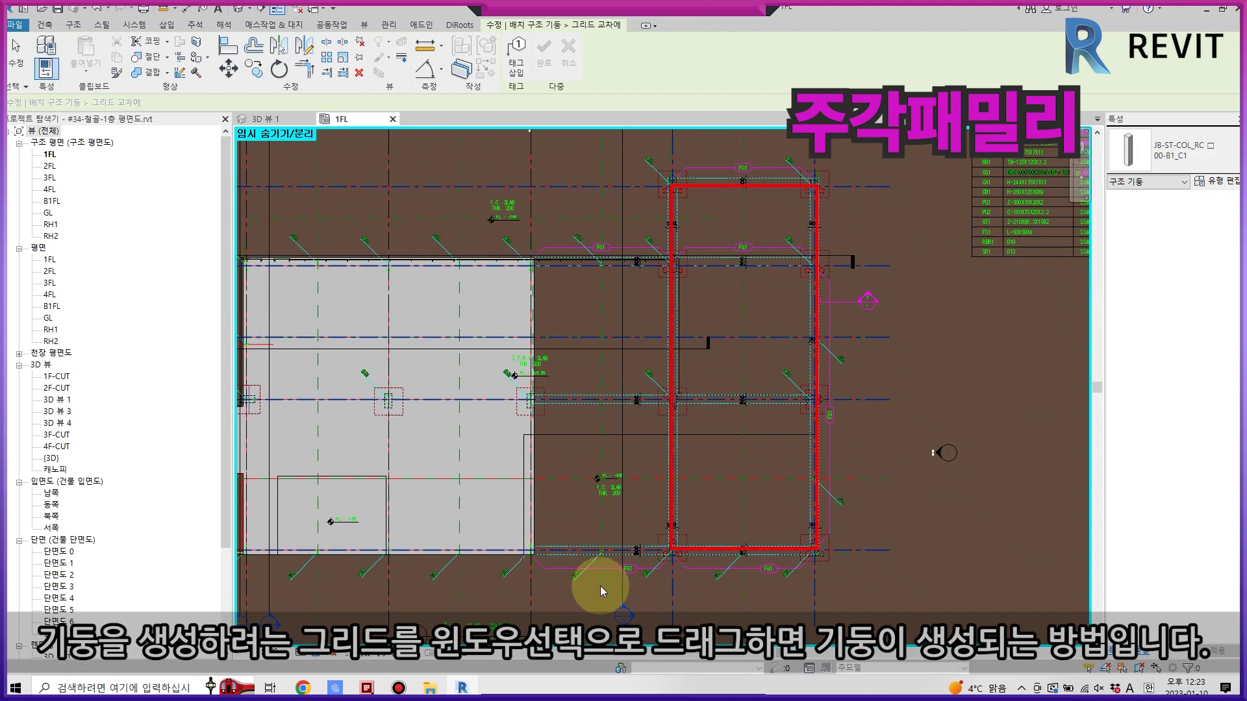
{"action": "left_click_drag", "start_coordinate": [617, 582], "coordinate": [617, 583]}
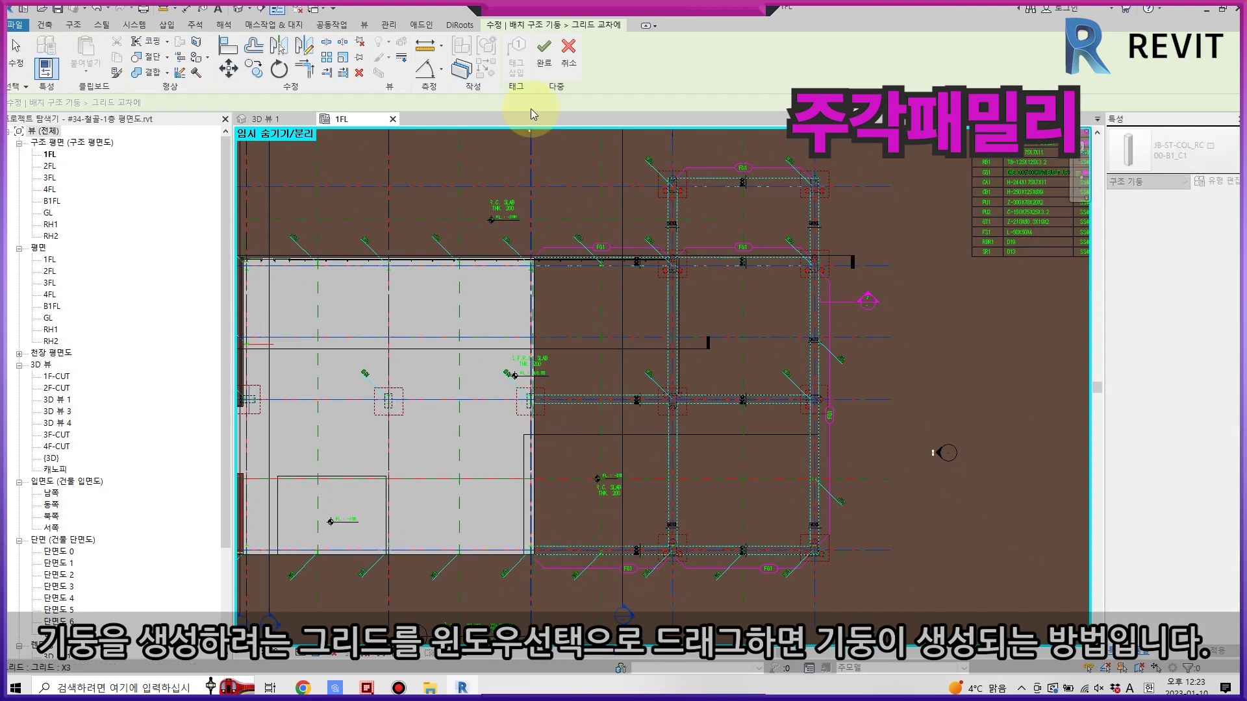
{"action": "left_click", "coordinate": [546, 50]}
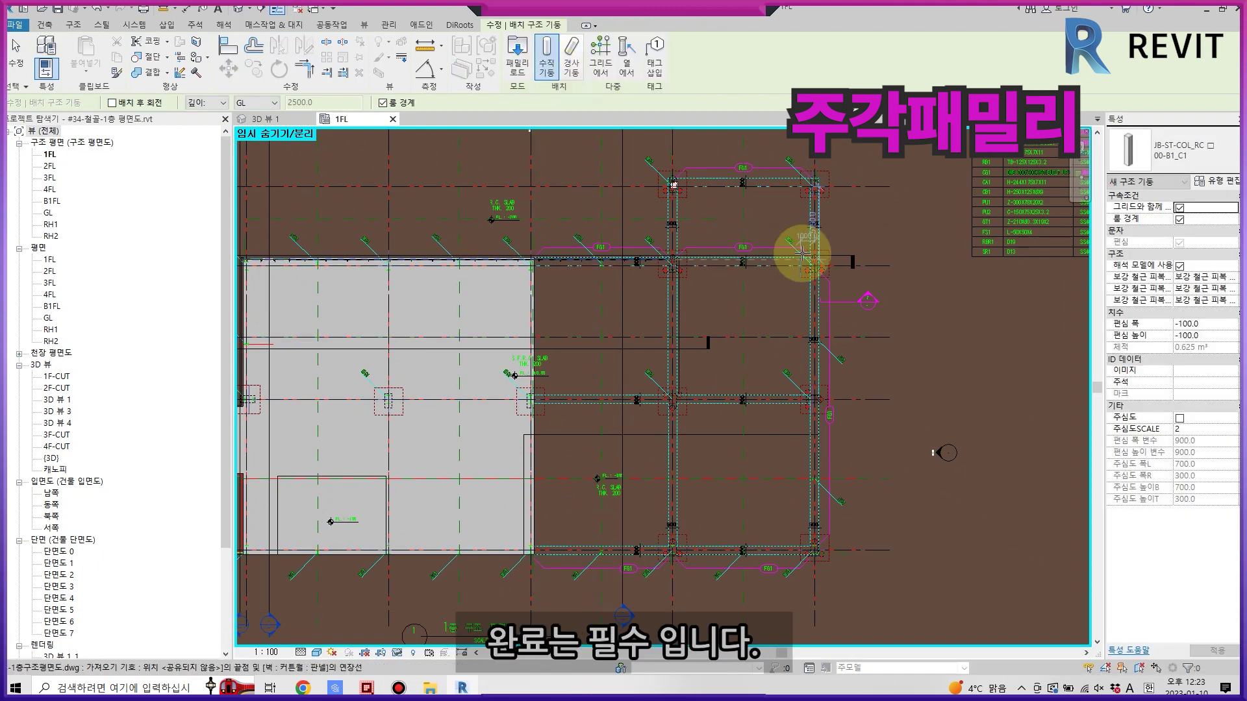
{"action": "scroll", "coordinate": [817, 203], "scroll_direction": "up", "scroll_amount": 3}
{"action": "key", "text": "h"}
{"action": "key", "text": "h"}
{"action": "scroll", "coordinate": [690, 256], "scroll_direction": "up", "scroll_amount": 5}
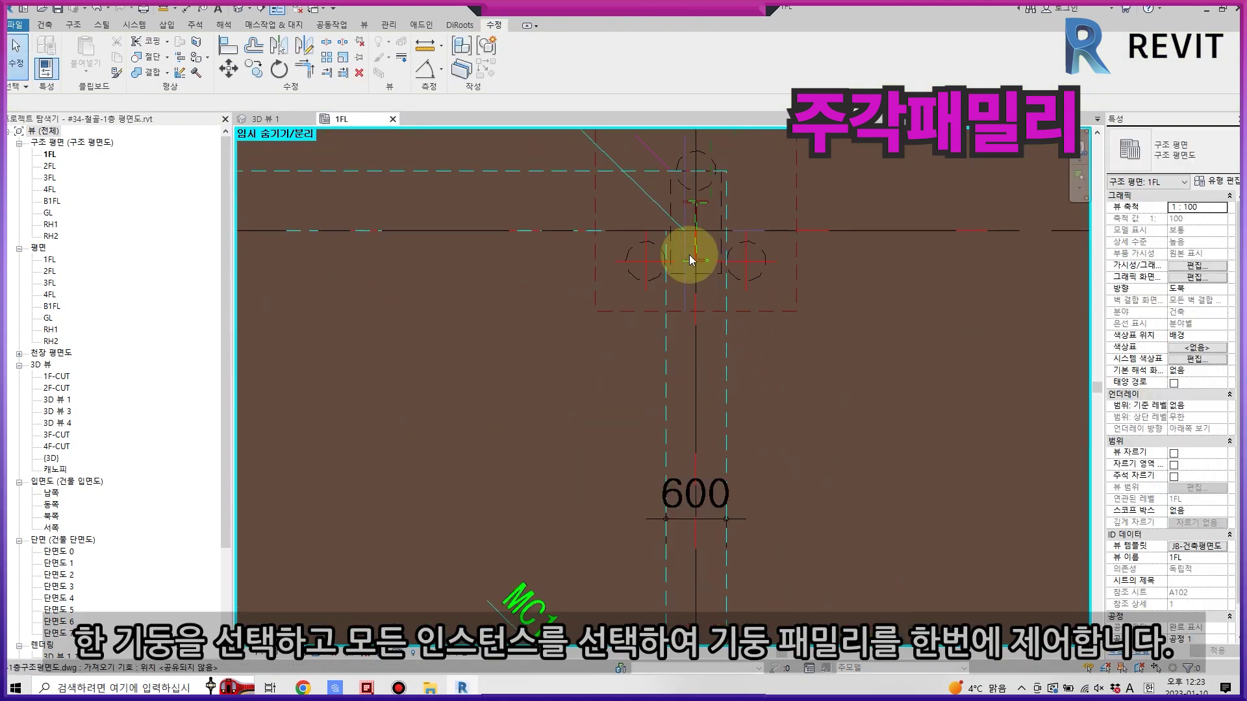
Select all instances of the pedestal column in the entire project.
{"action": "left_click", "coordinate": [695, 244]}
{"action": "scroll", "coordinate": [682, 234], "scroll_direction": "up", "scroll_amount": 2}
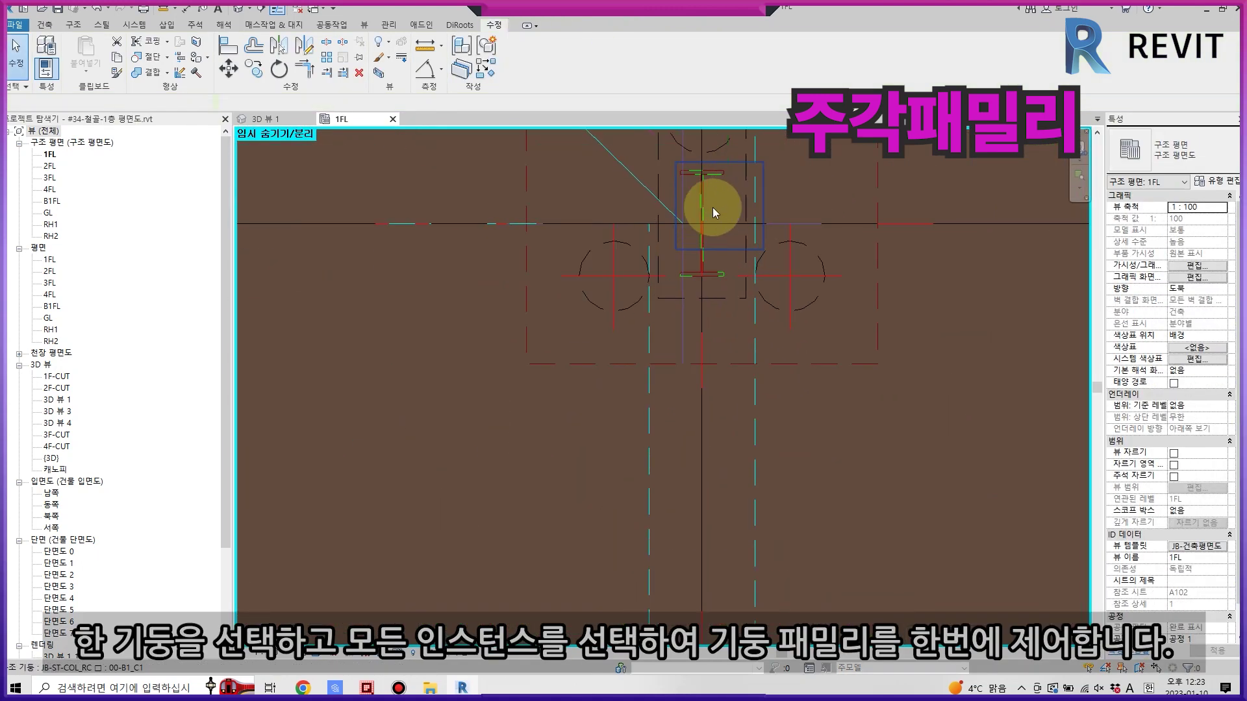
{"action": "left_click", "coordinate": [754, 203]}
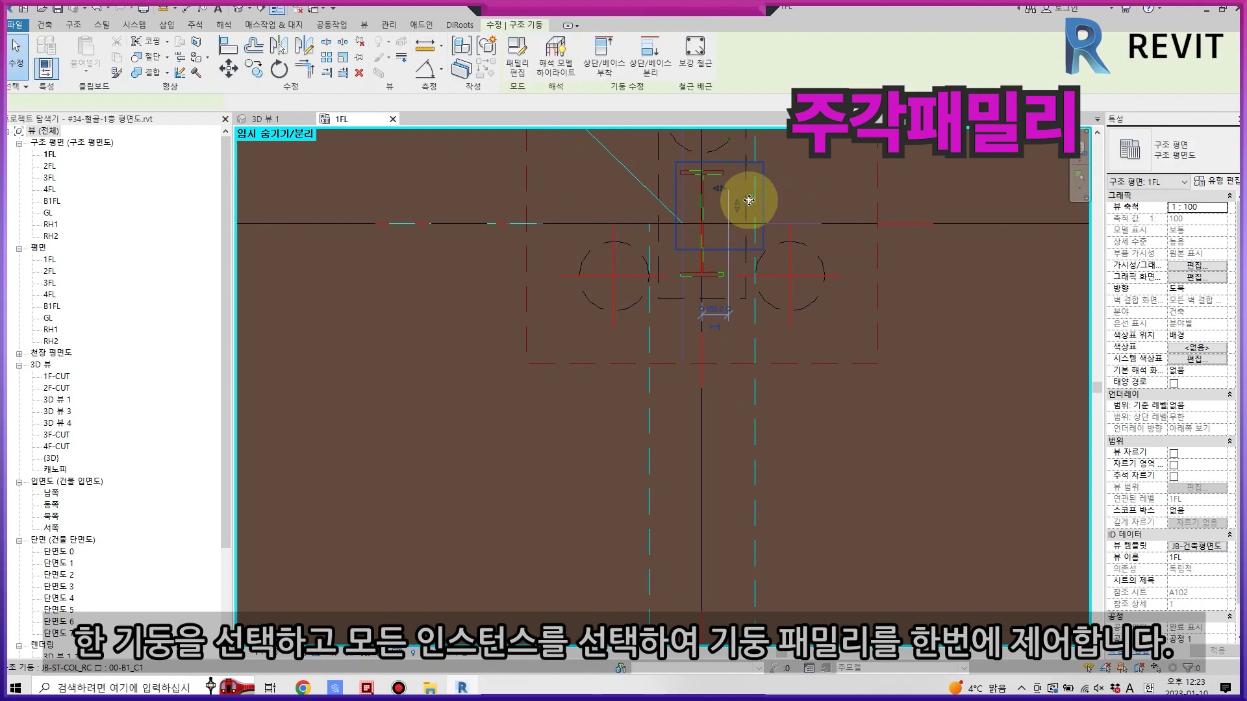
{"action": "right_click", "coordinate": [748, 200]}
{"action": "left_click", "coordinate": [943, 385]}
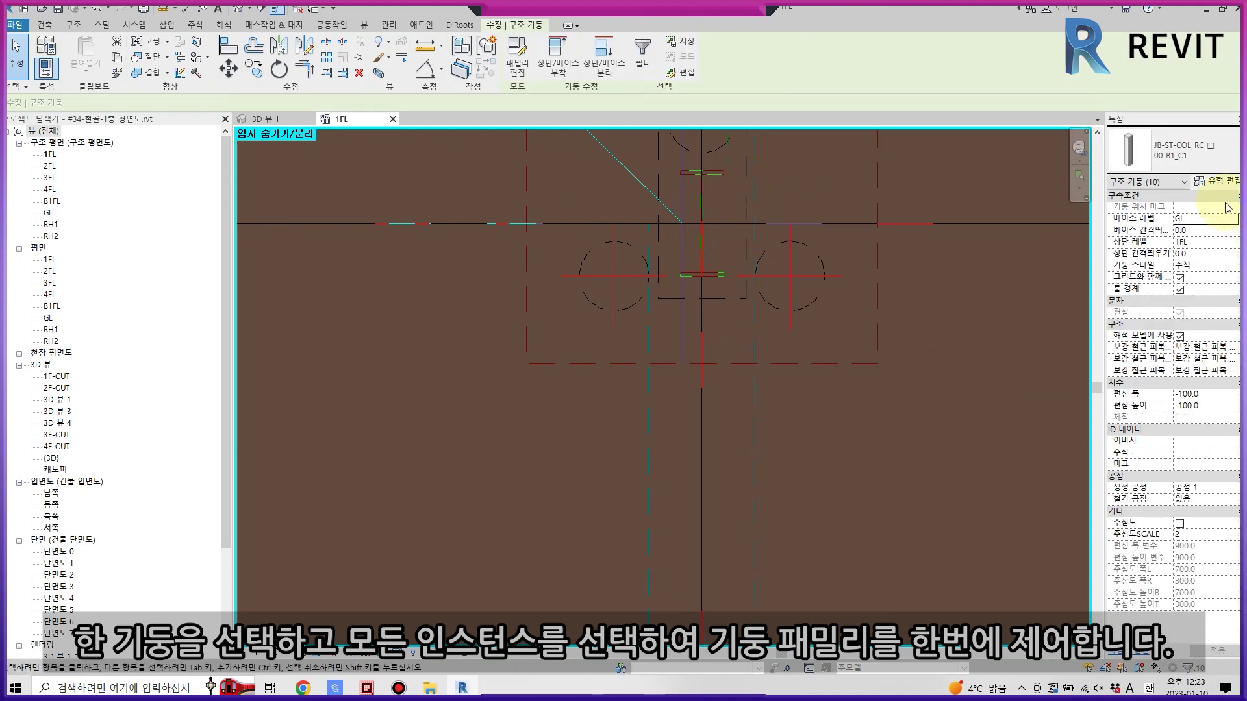
{"action": "left_click", "coordinate": [1213, 184]}
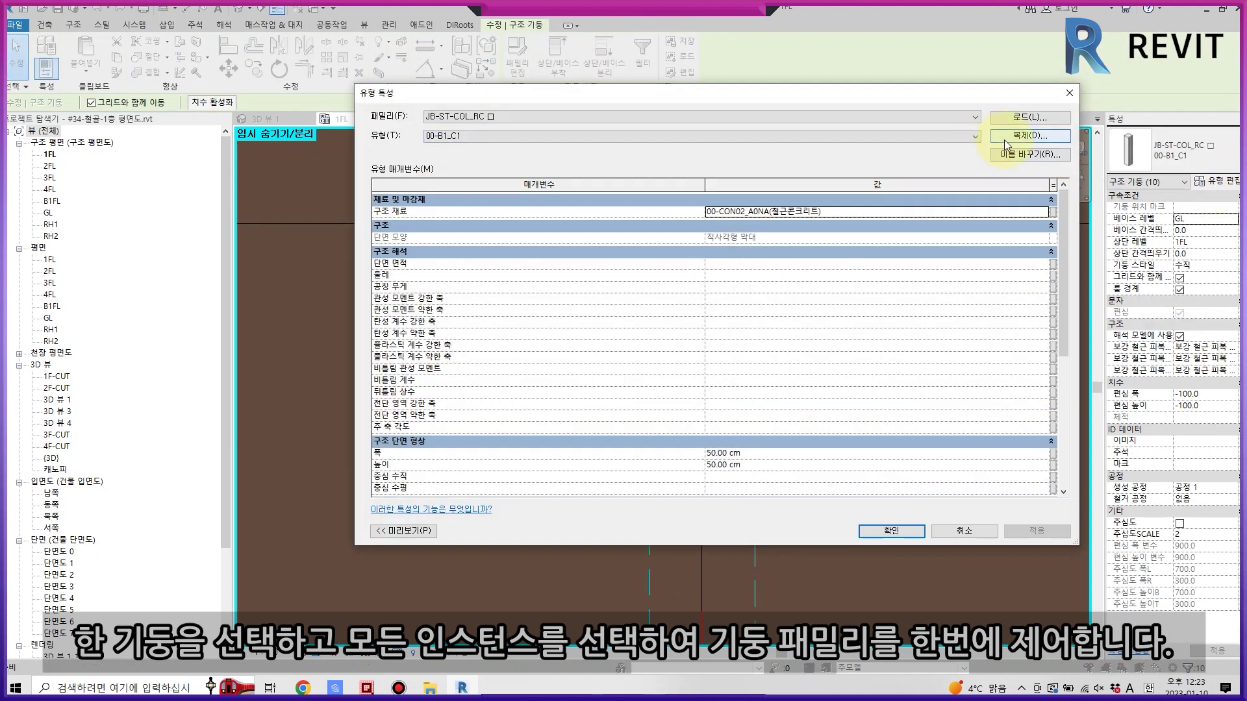
Duplicate the column type as PD-1 with cast-in-place concrete structural material.
{"action": "type", "text": "PD-1"}
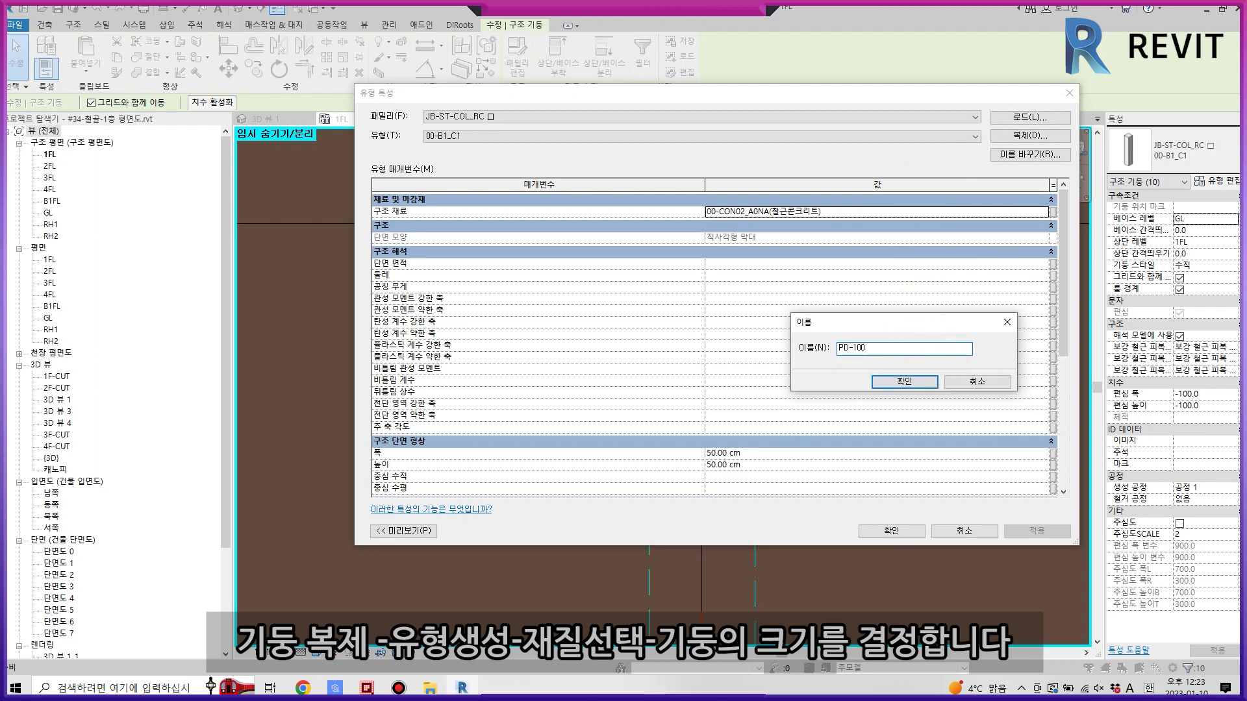
{"action": "key", "text": "Return"}
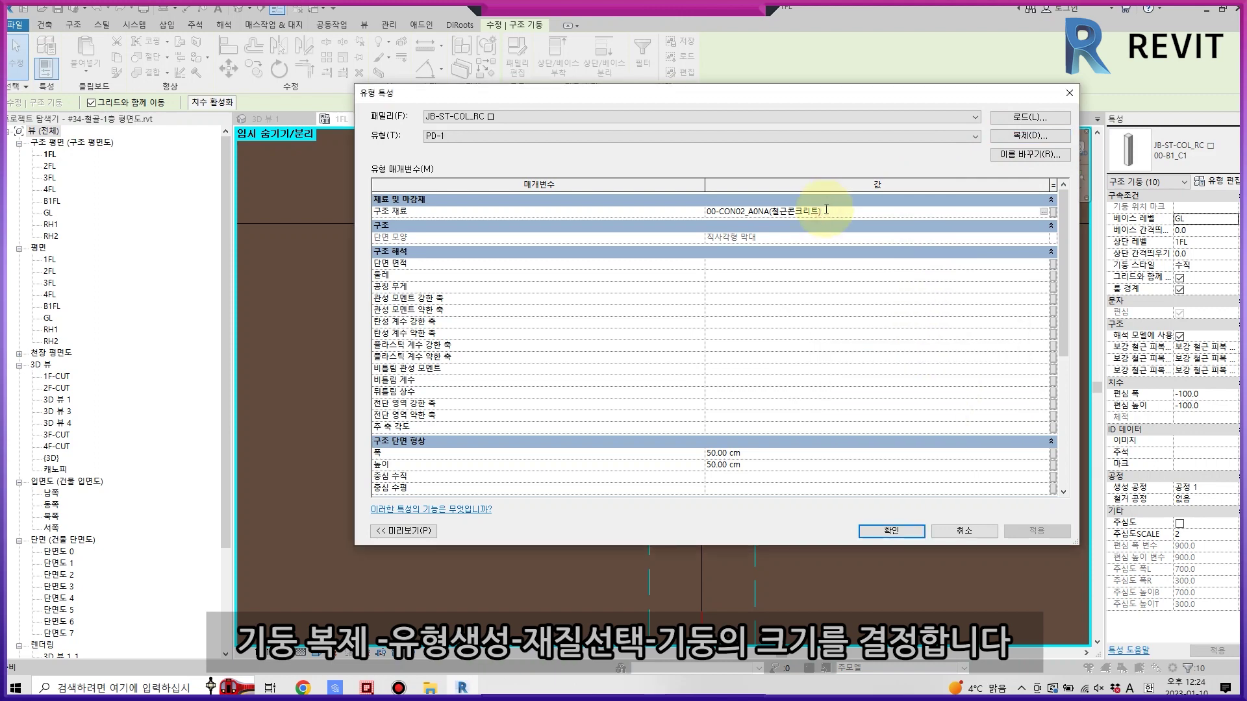
{"action": "left_click", "coordinate": [1043, 212]}
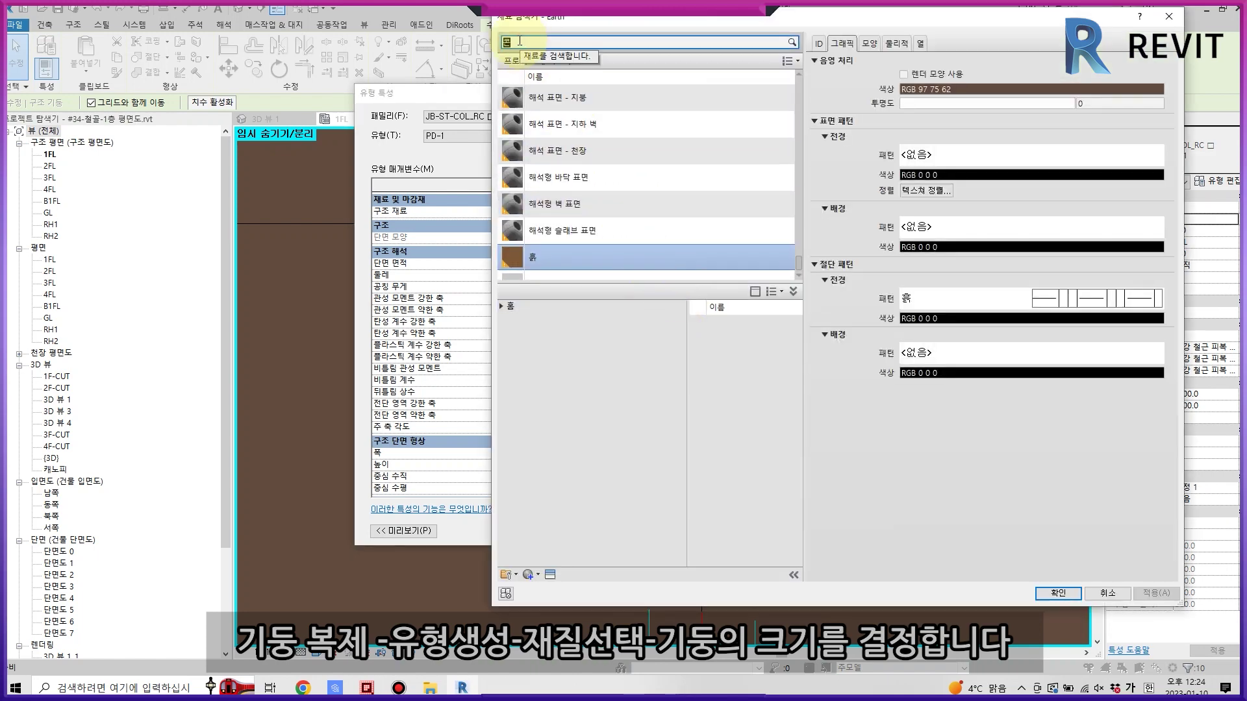
{"action": "type", "text": "콘크리트"}
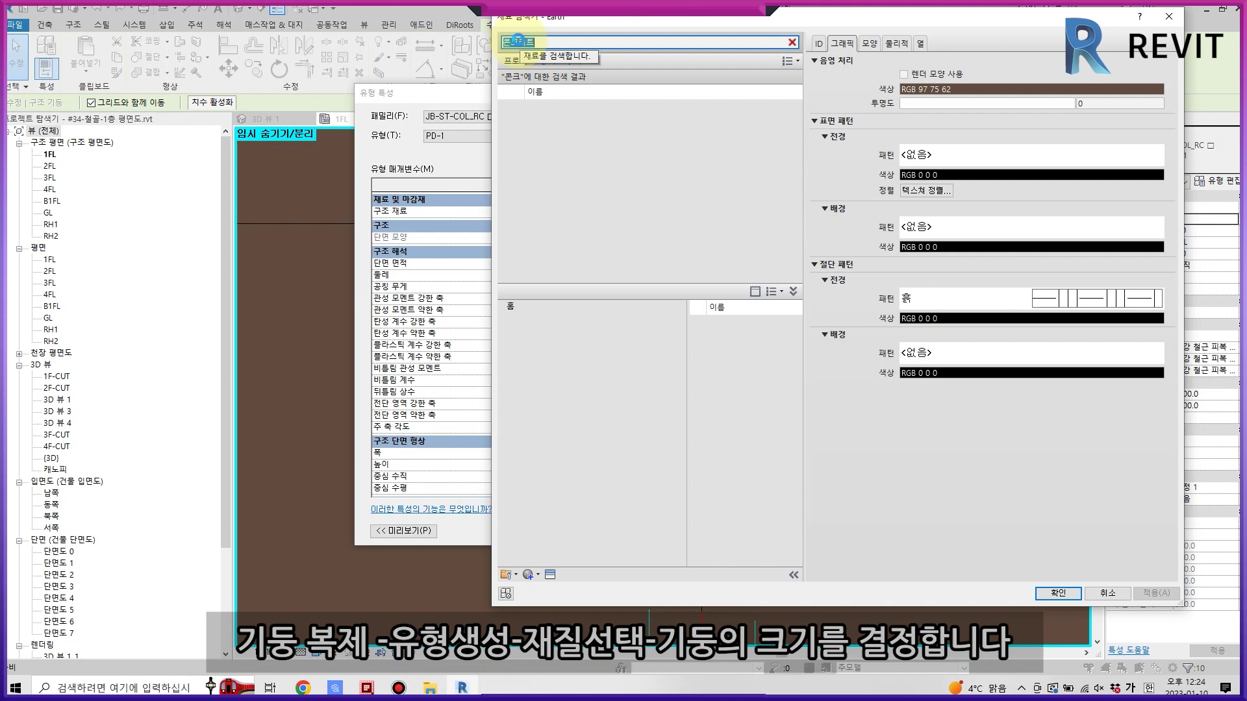
{"action": "left_click", "coordinate": [571, 145]}
{"action": "left_click", "coordinate": [1058, 593]}
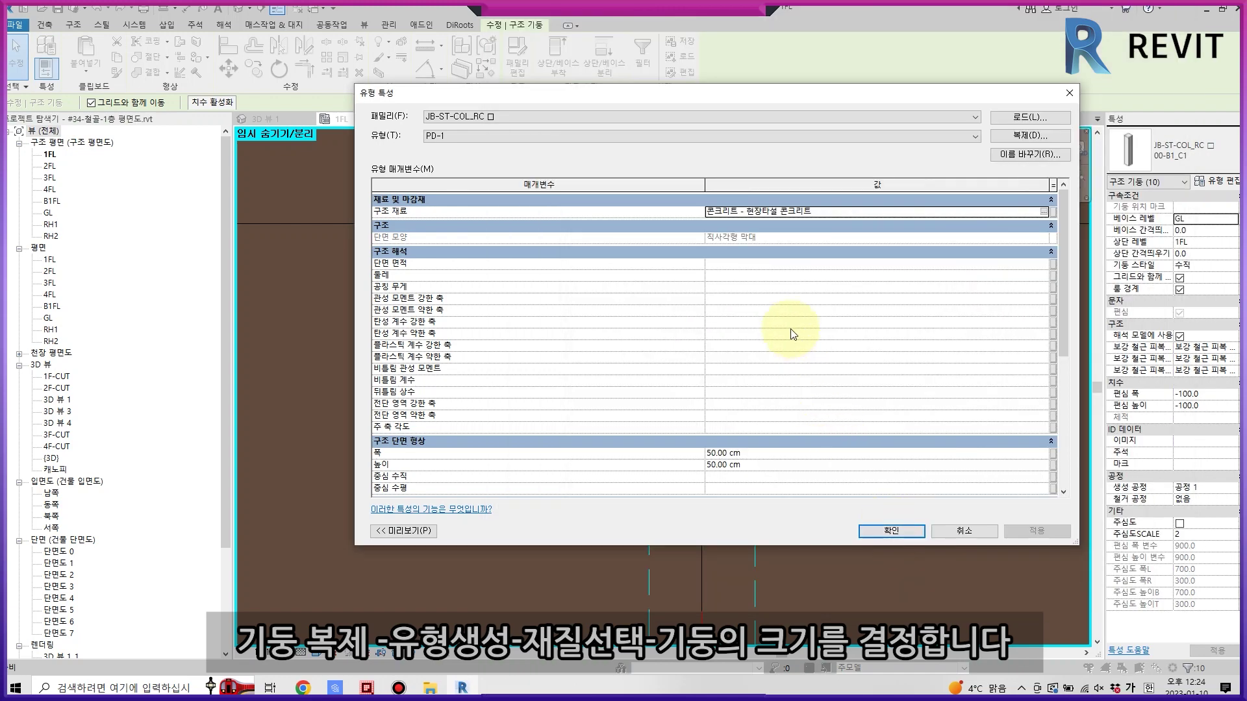
{"action": "scroll", "coordinate": [801, 381], "scroll_direction": "down", "scroll_amount": 2}
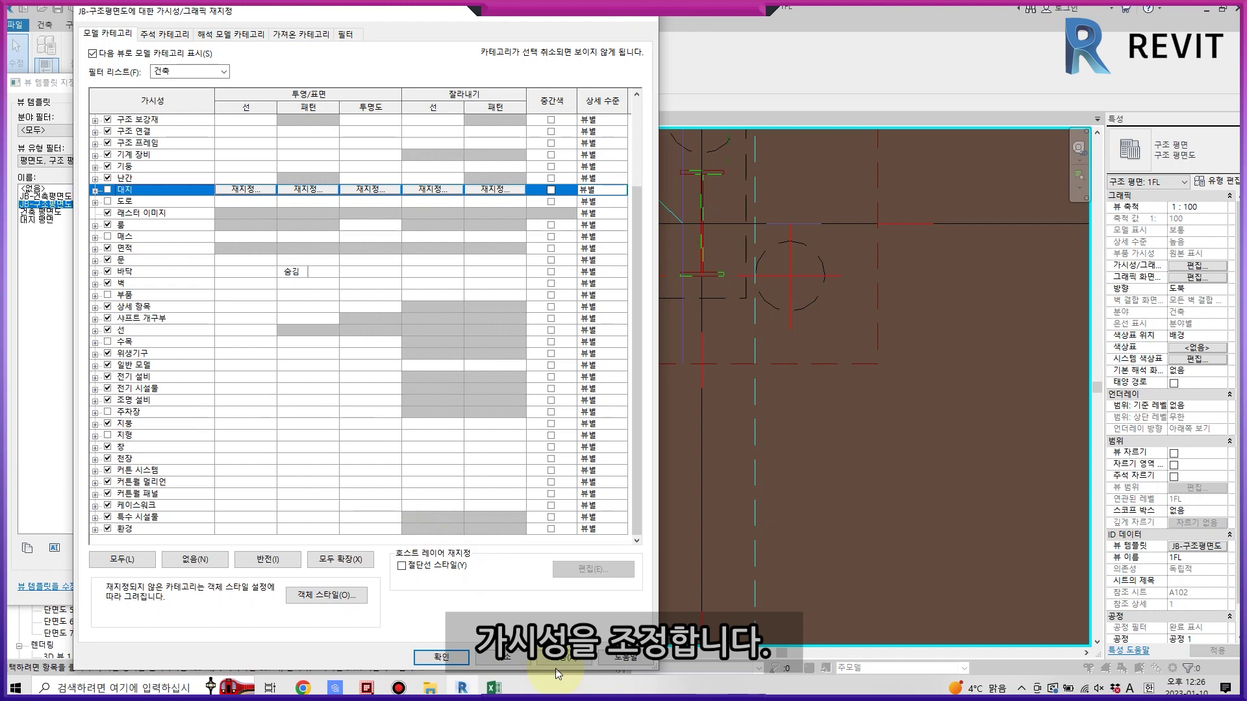
Close the visibility dialogs and set the PD-1 column depth to 1025 mm.
{"action": "left_click", "coordinate": [441, 656]}
{"action": "left_click", "coordinate": [278, 587]}
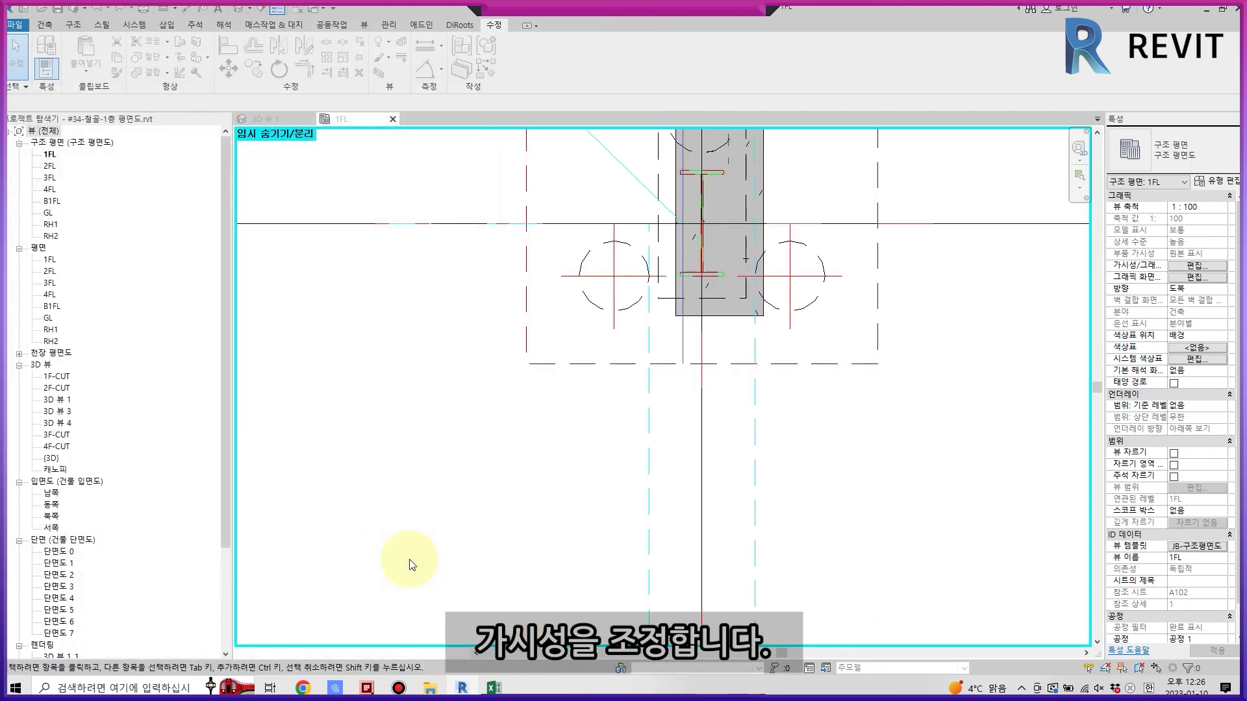
{"action": "scroll", "coordinate": [617, 357], "scroll_direction": "up", "scroll_amount": 2}
{"action": "scroll", "coordinate": [618, 357], "scroll_direction": "up", "scroll_amount": 2}
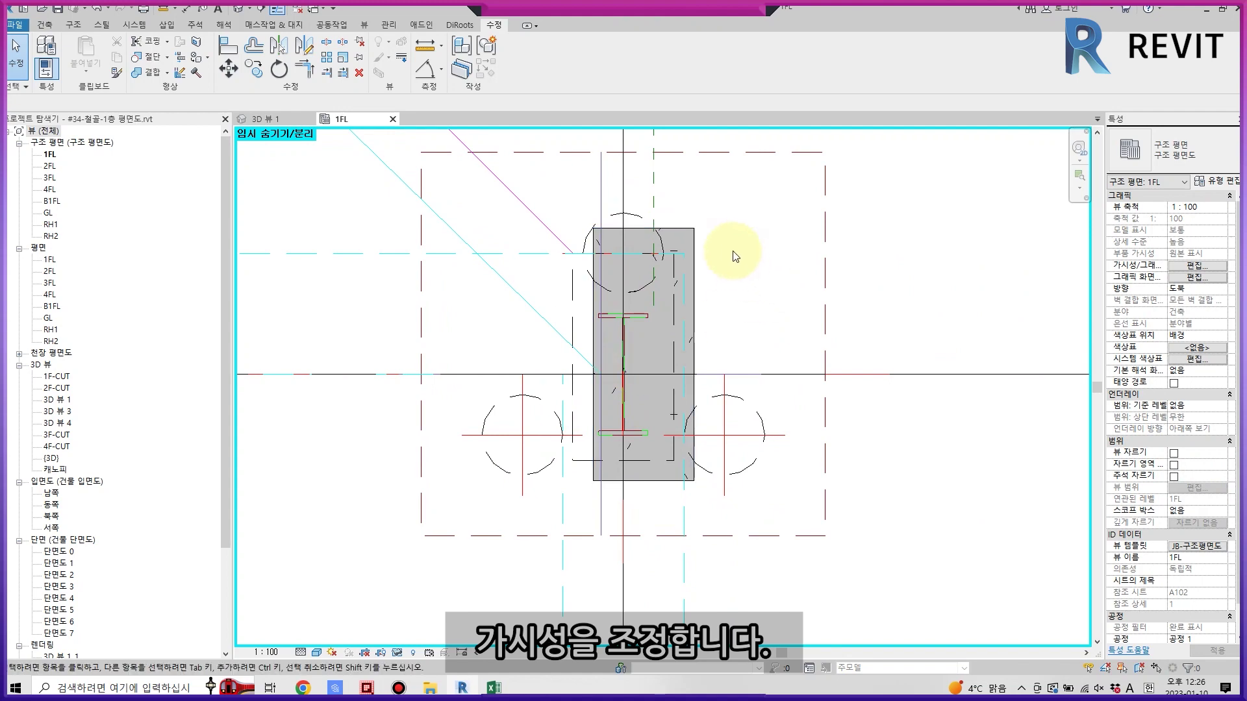
{"action": "double_click", "coordinate": [661, 316]}
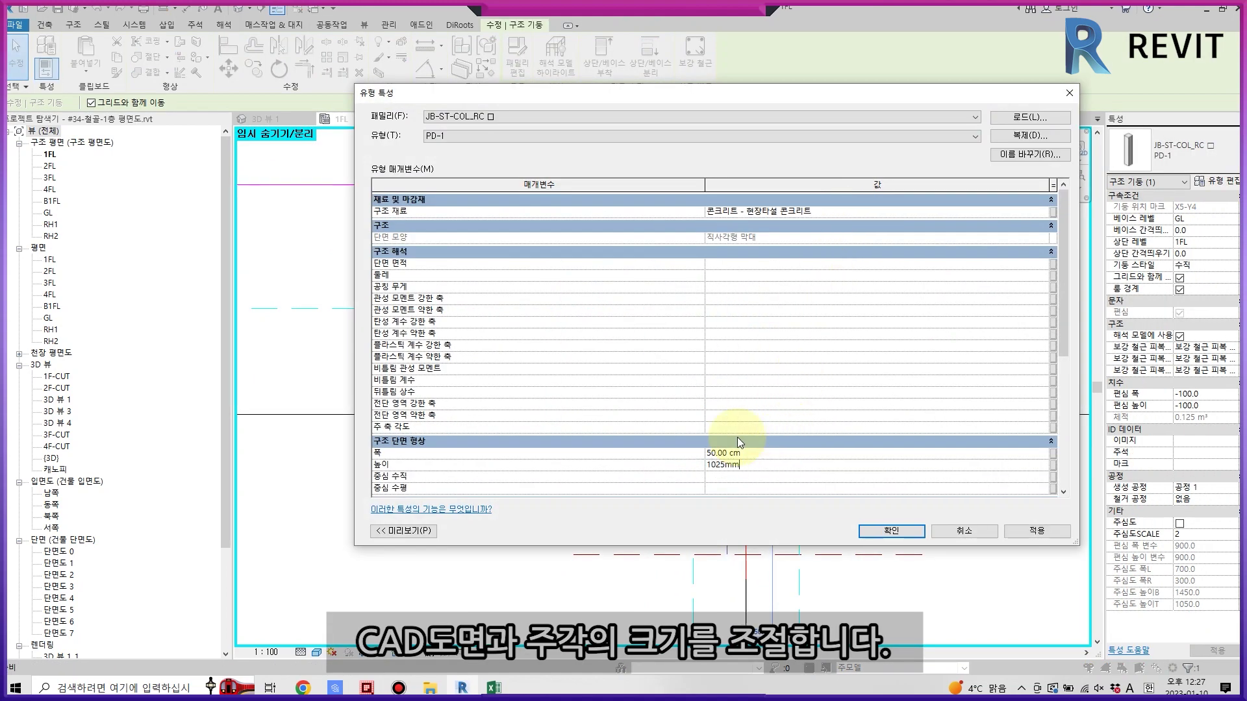
{"action": "key", "text": "Return"}
{"action": "key", "text": "Escape"}
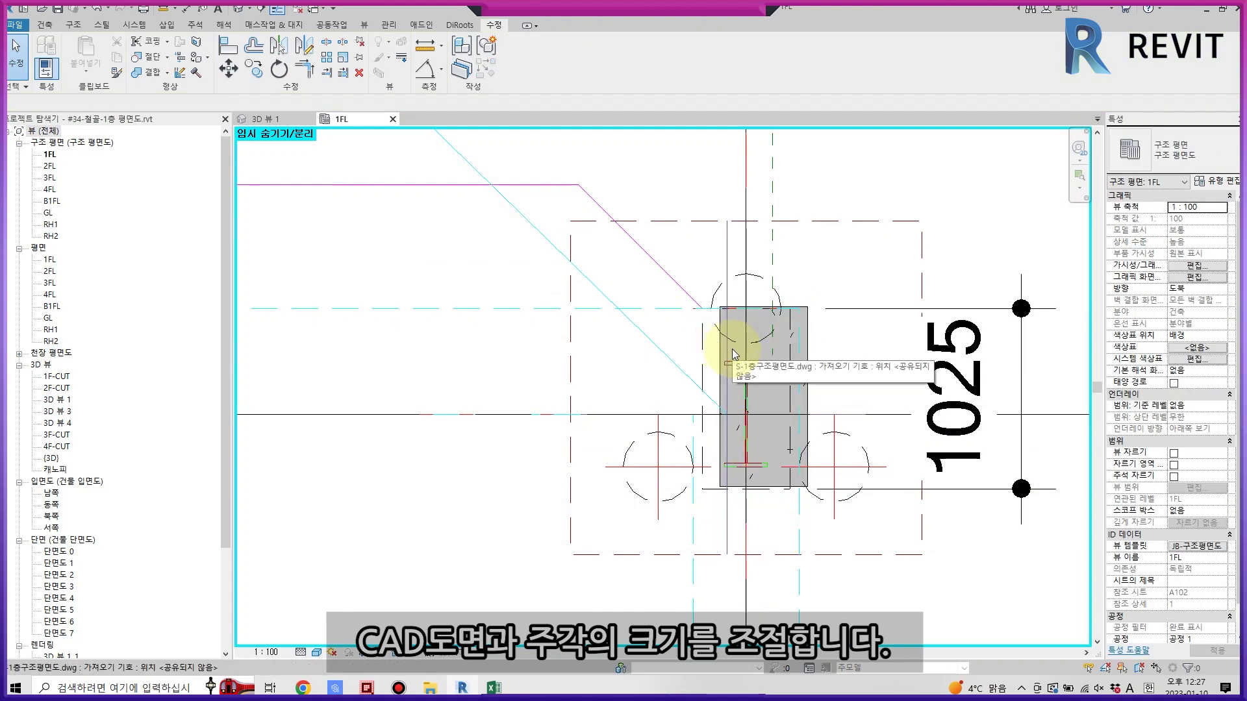
Select the section line at grid Y3 in the 1FL plan.
{"action": "scroll", "coordinate": [733, 354], "scroll_direction": "down", "scroll_amount": 3}
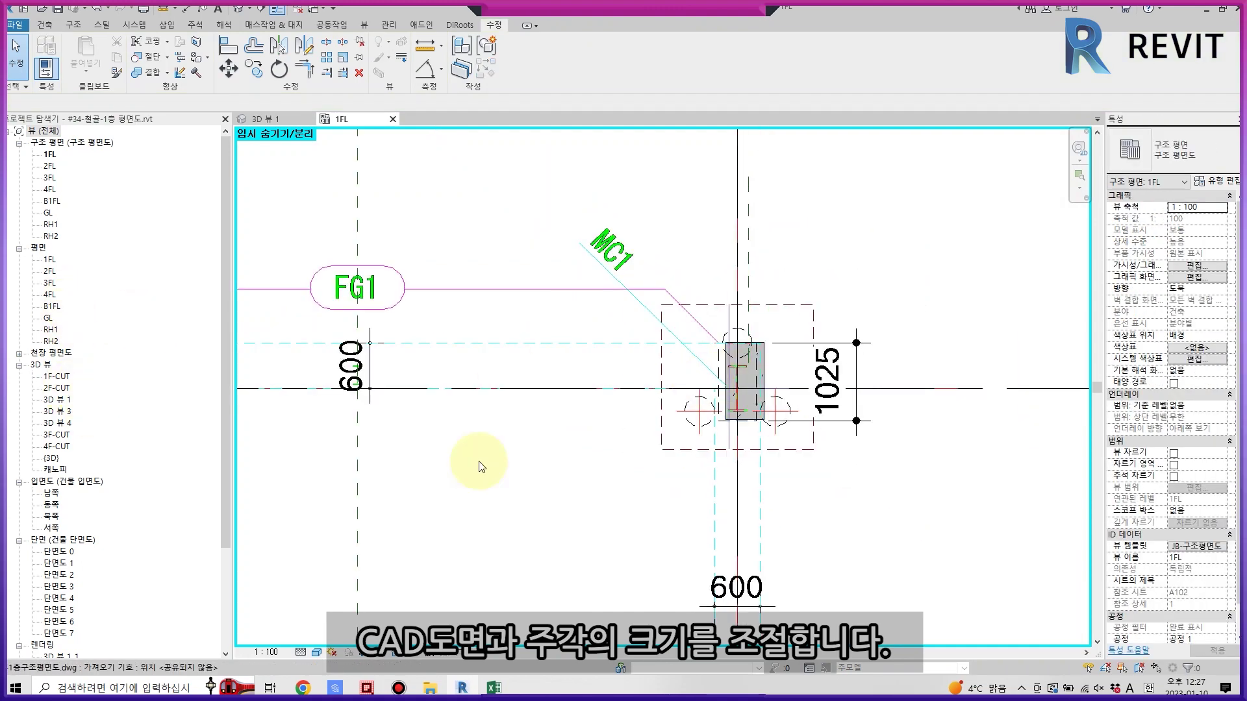
{"action": "scroll", "coordinate": [696, 492], "scroll_direction": "down", "scroll_amount": 3}
{"action": "scroll", "coordinate": [801, 368], "scroll_direction": "down", "scroll_amount": 2}
{"action": "scroll", "coordinate": [743, 388], "scroll_direction": "down", "scroll_amount": 1}
{"action": "scroll", "coordinate": [742, 388], "scroll_direction": "up", "scroll_amount": 1}
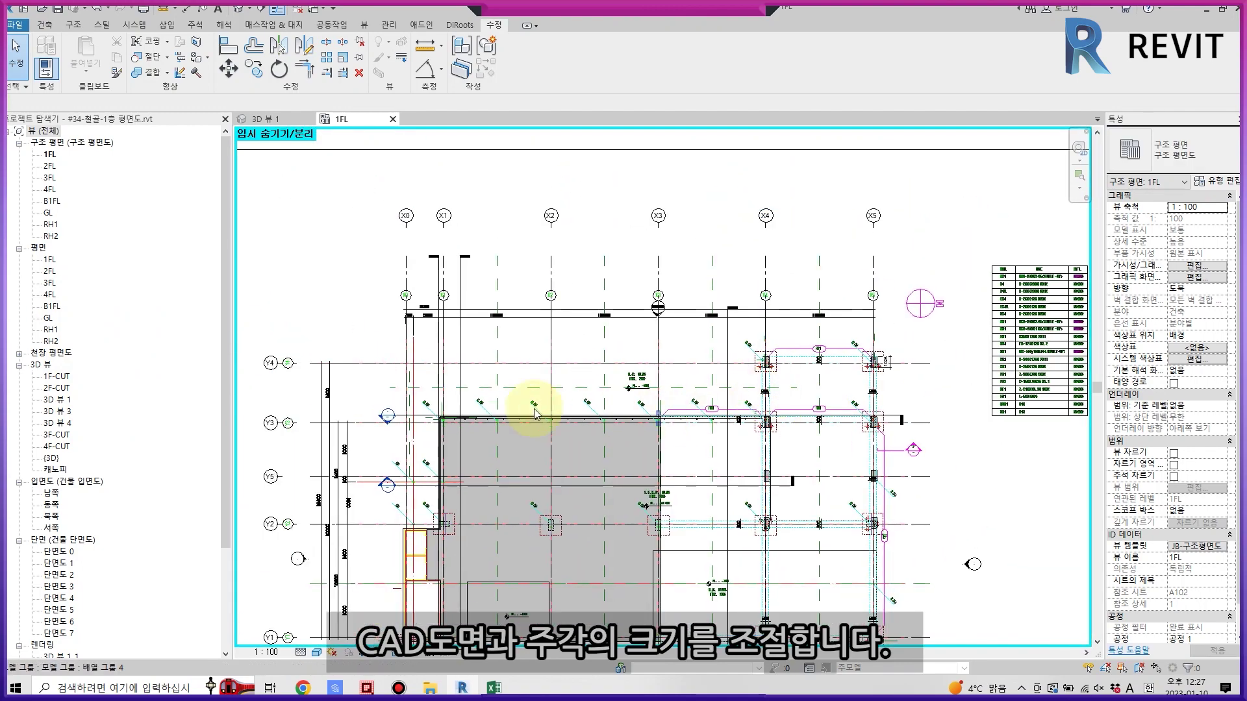
{"action": "scroll", "coordinate": [413, 417], "scroll_direction": "up", "scroll_amount": 1}
{"action": "left_click", "coordinate": [399, 410]}
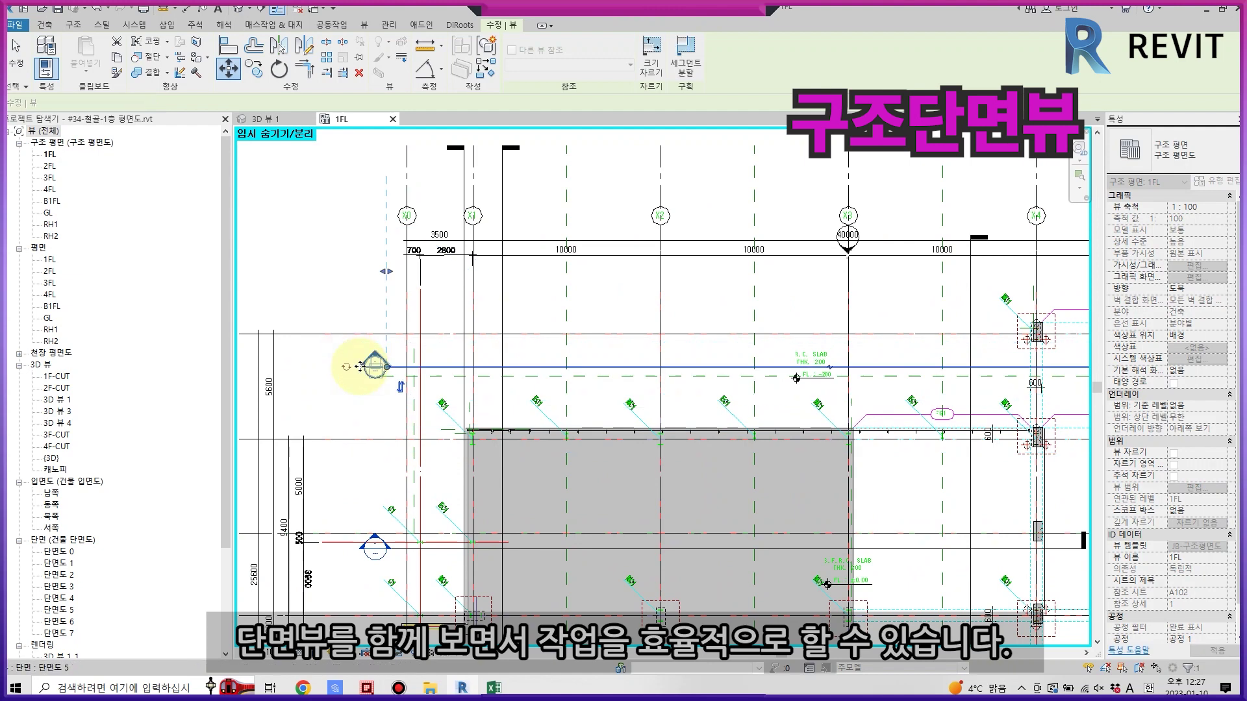
Open the section view 단면도 5 from its section marker.
{"action": "left_click", "coordinate": [367, 362]}
{"action": "left_click", "coordinate": [368, 360]}
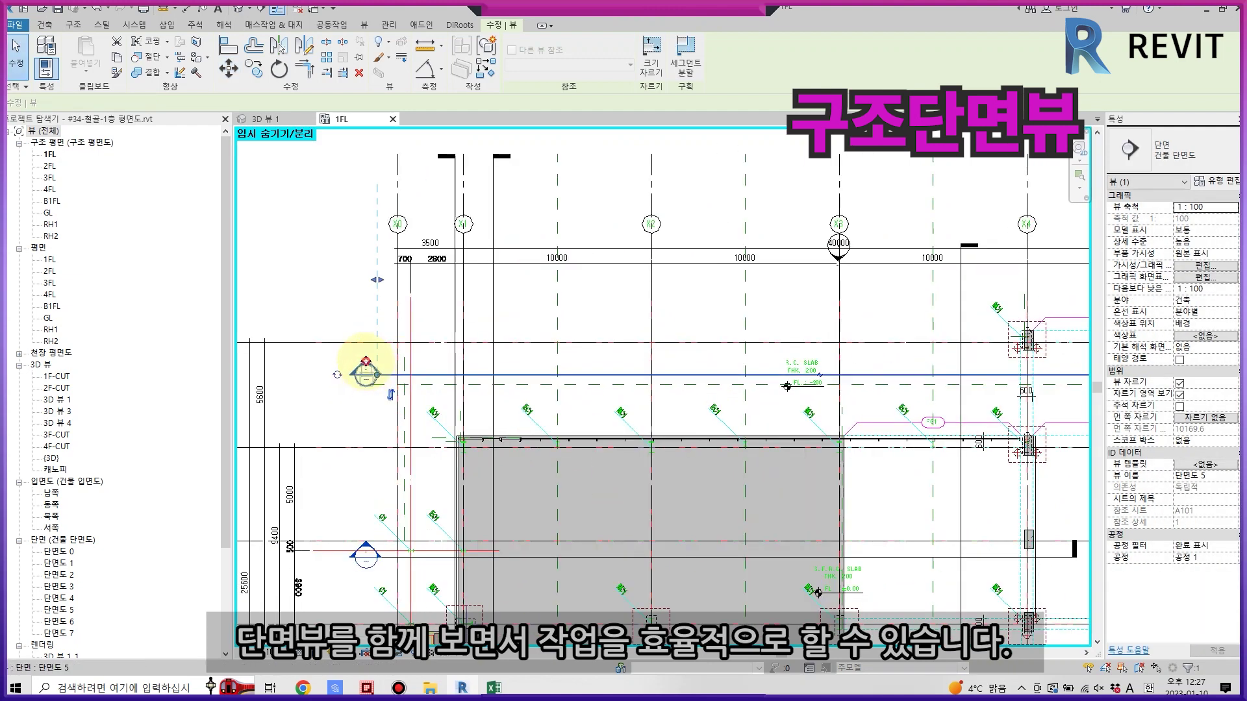
{"action": "scroll", "coordinate": [366, 362], "scroll_direction": "up", "scroll_amount": 3}
{"action": "key", "text": "Escape"}
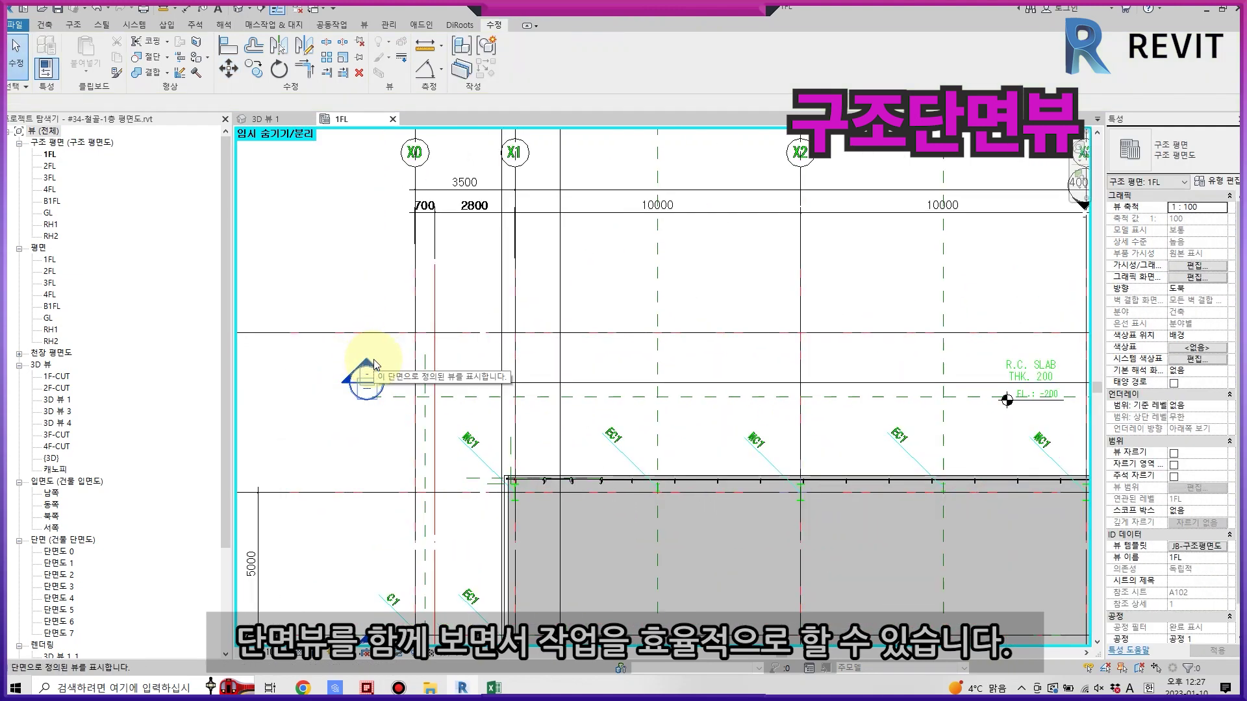
{"action": "double_click", "coordinate": [370, 362]}
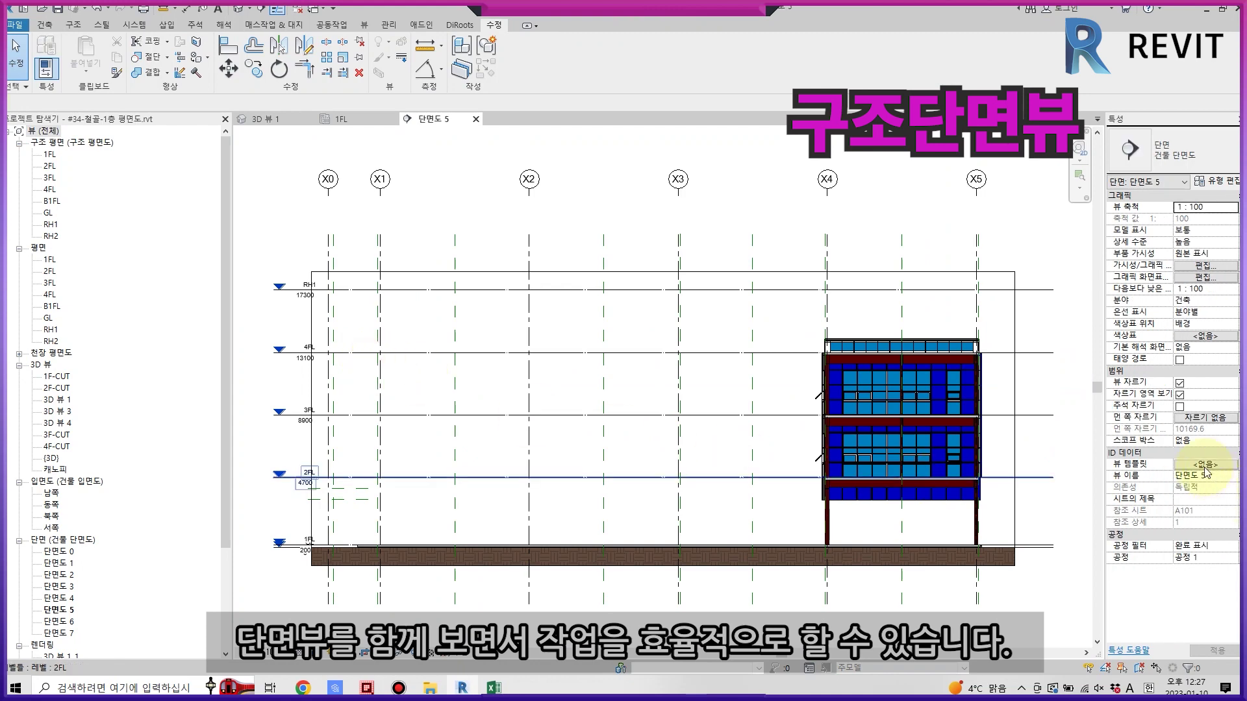
Duplicate the JB-단면도 view template as JB-구조단면도.
{"action": "left_click", "coordinate": [39, 196]}
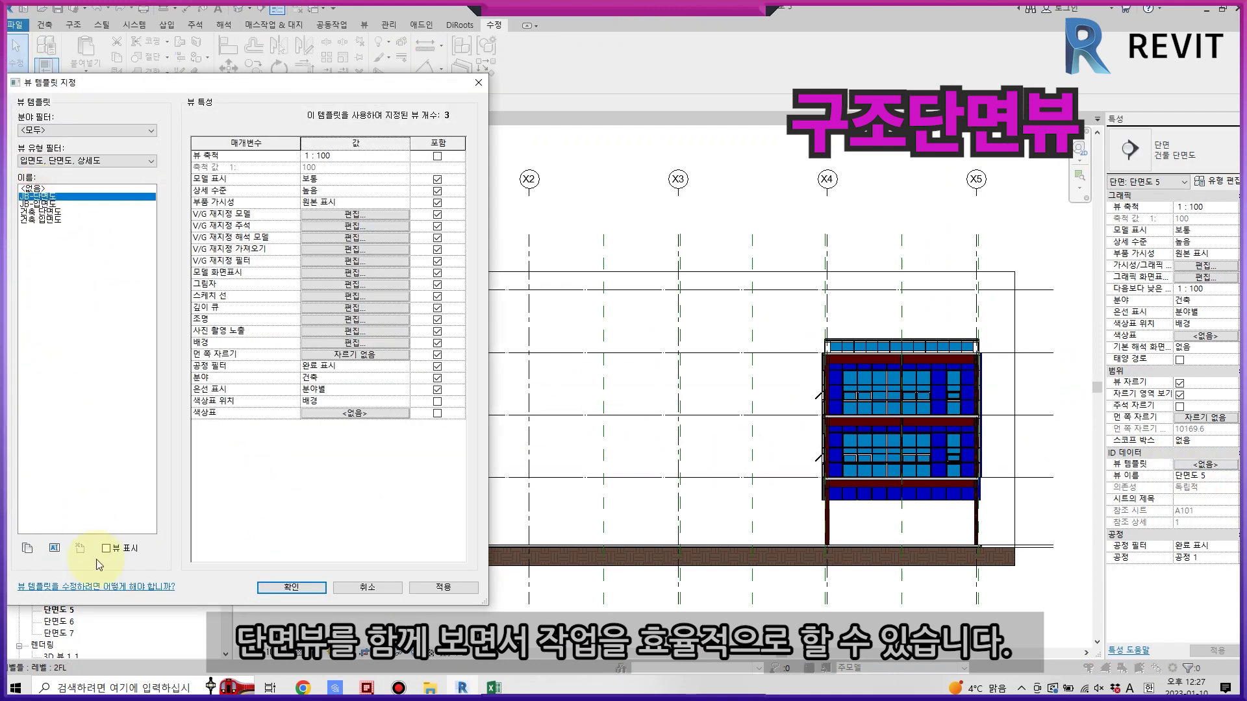
{"action": "left_click", "coordinate": [36, 553]}
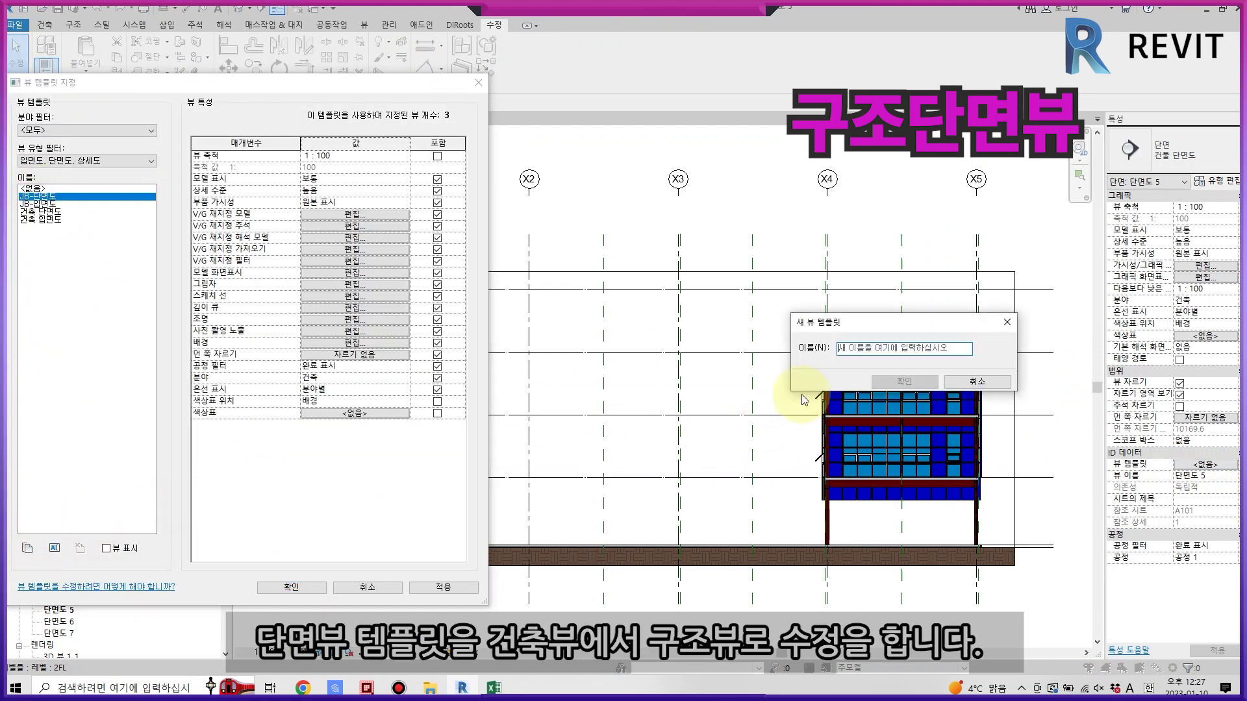
{"action": "type", "text": "JB-구조단면도"}
{"action": "key", "text": "Return"}
Filter the template's model categories to 구조, turn them all on, and apply.
{"action": "left_click", "coordinate": [392, 221]}
{"action": "left_click", "coordinate": [190, 71]}
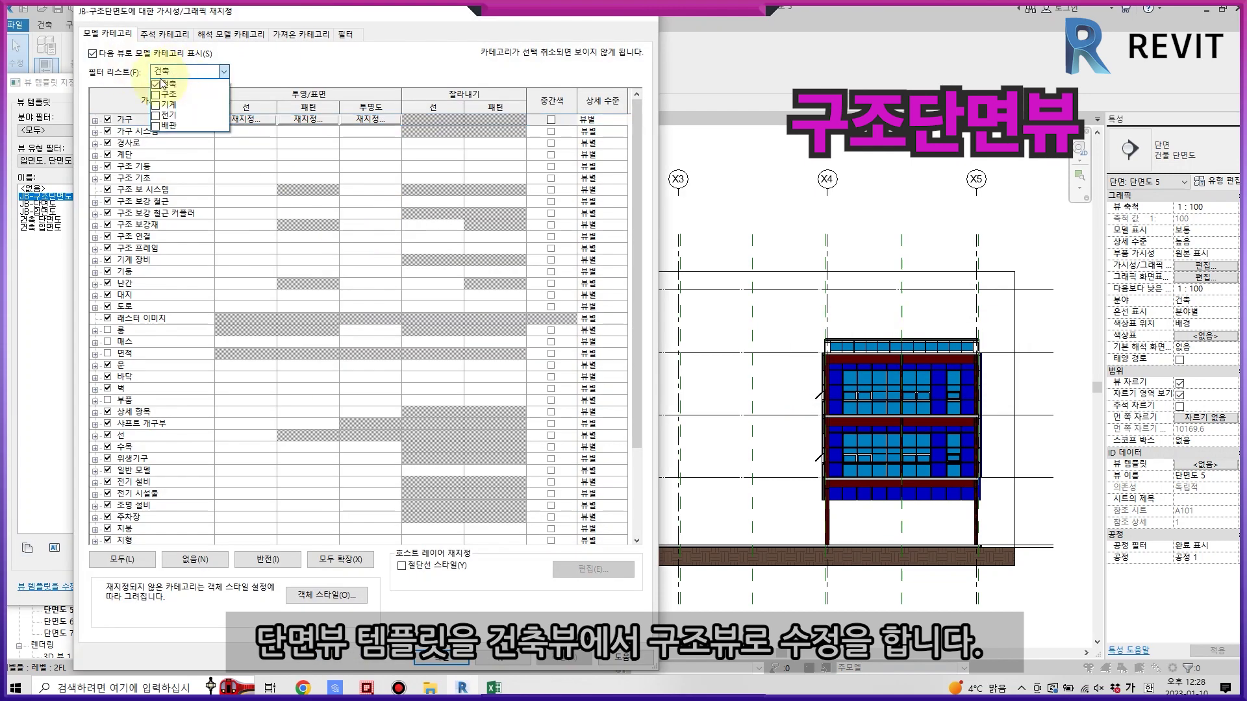
{"action": "left_click", "coordinate": [121, 558]}
{"action": "left_click", "coordinate": [189, 71]}
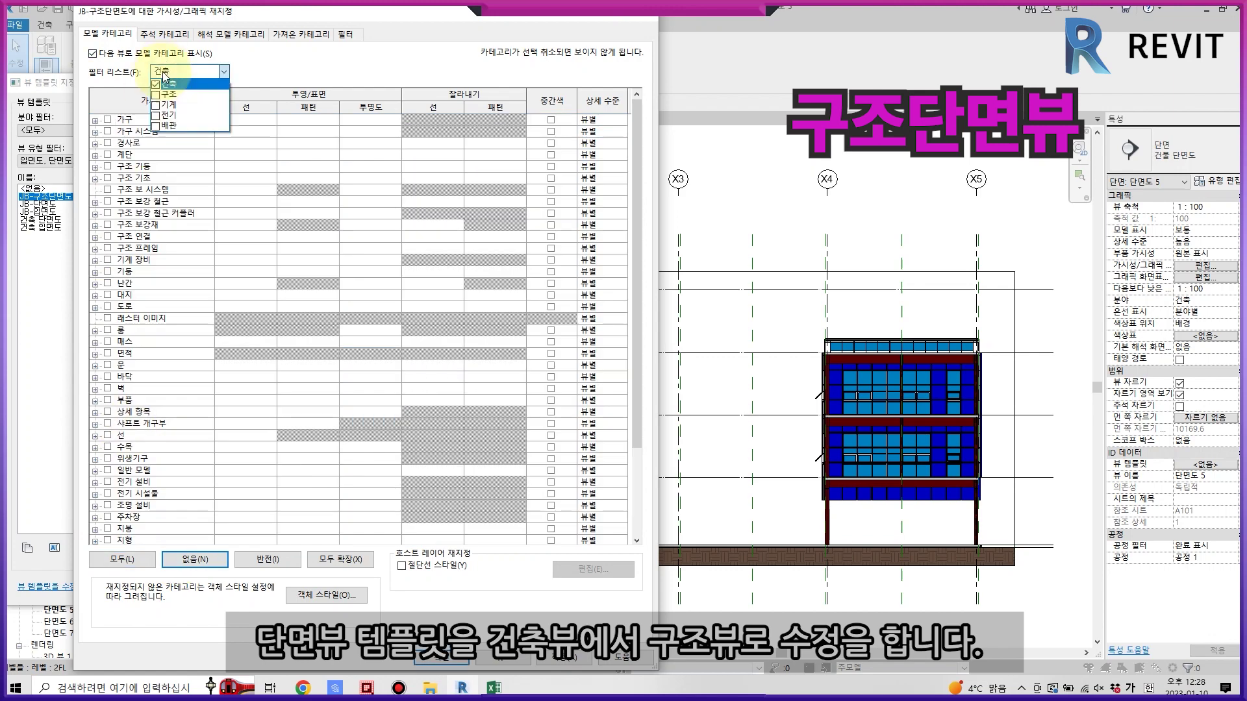
{"action": "left_click", "coordinate": [166, 89]}
{"action": "left_click", "coordinate": [122, 558]}
{"action": "left_click", "coordinate": [120, 412]}
{"action": "left_click", "coordinate": [121, 558]}
{"action": "left_click", "coordinate": [108, 200]}
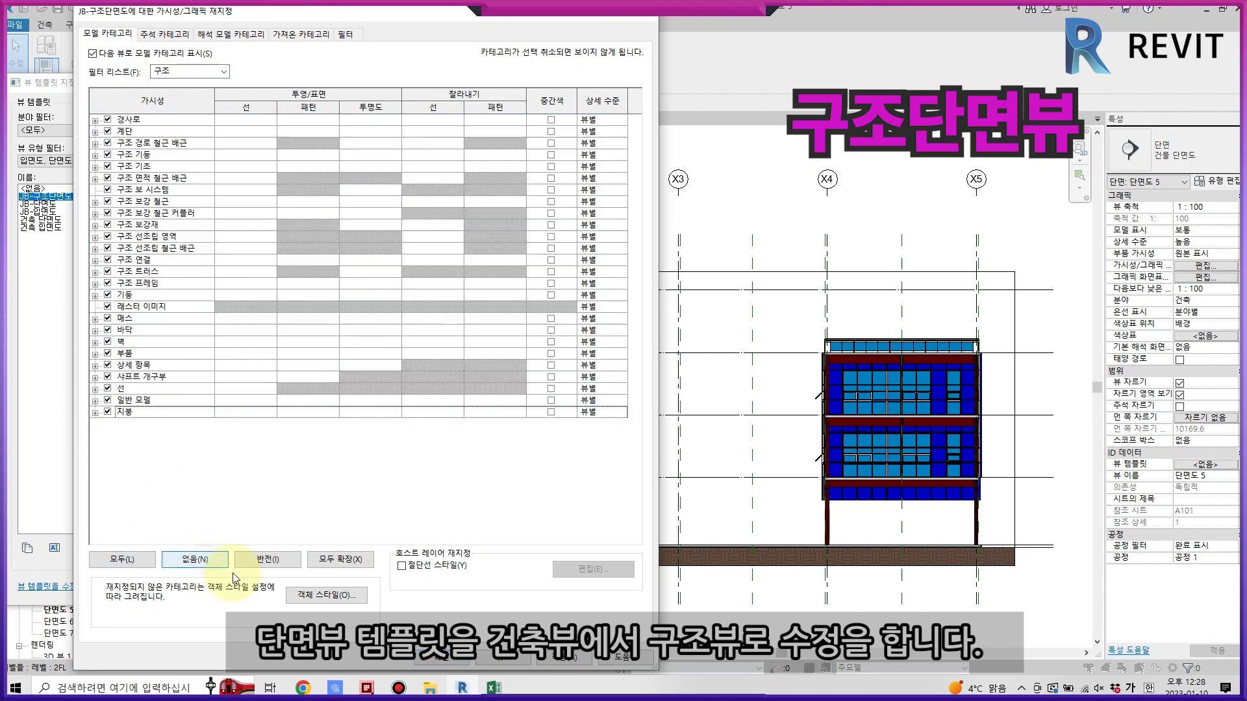
{"action": "left_click", "coordinate": [190, 71]}
{"action": "left_click", "coordinate": [445, 658]}
{"action": "key", "text": "Return"}
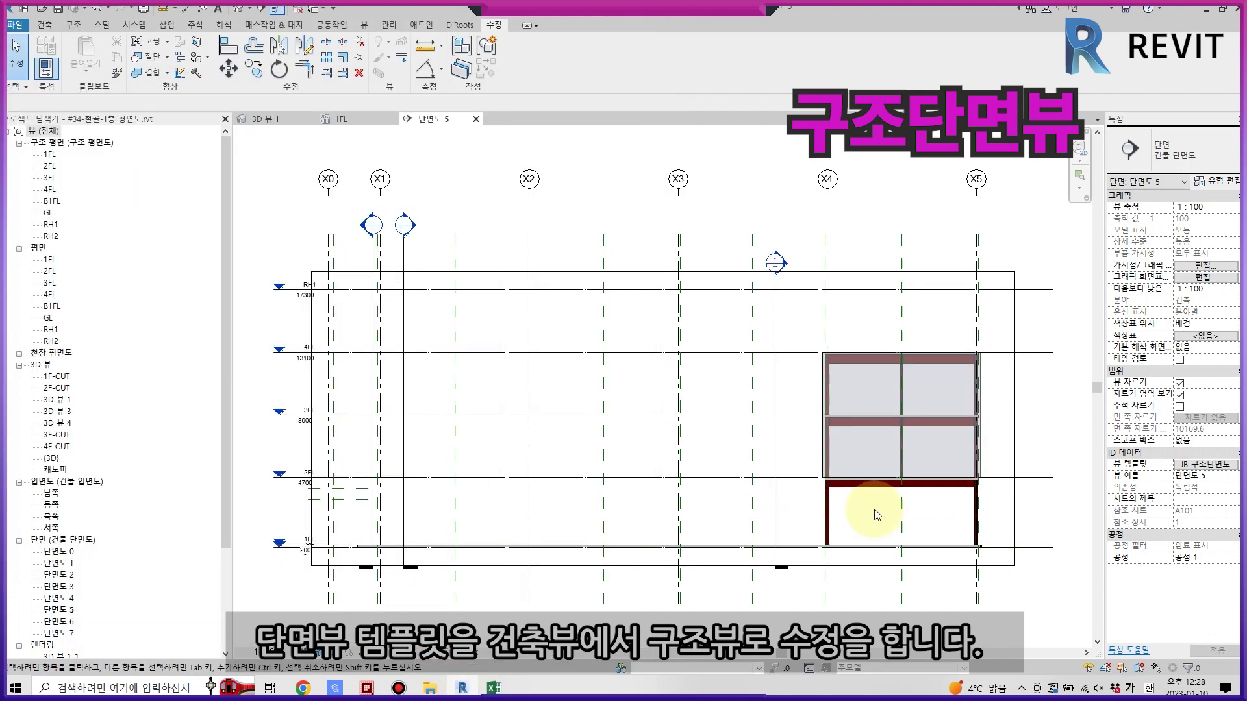
{"action": "scroll", "coordinate": [724, 417], "scroll_direction": "up", "scroll_amount": 2}
Turn off the 매스 category in the JB-구조단면도 template's visibility.
{"action": "left_click", "coordinate": [354, 214]}
{"action": "left_click", "coordinate": [119, 399]}
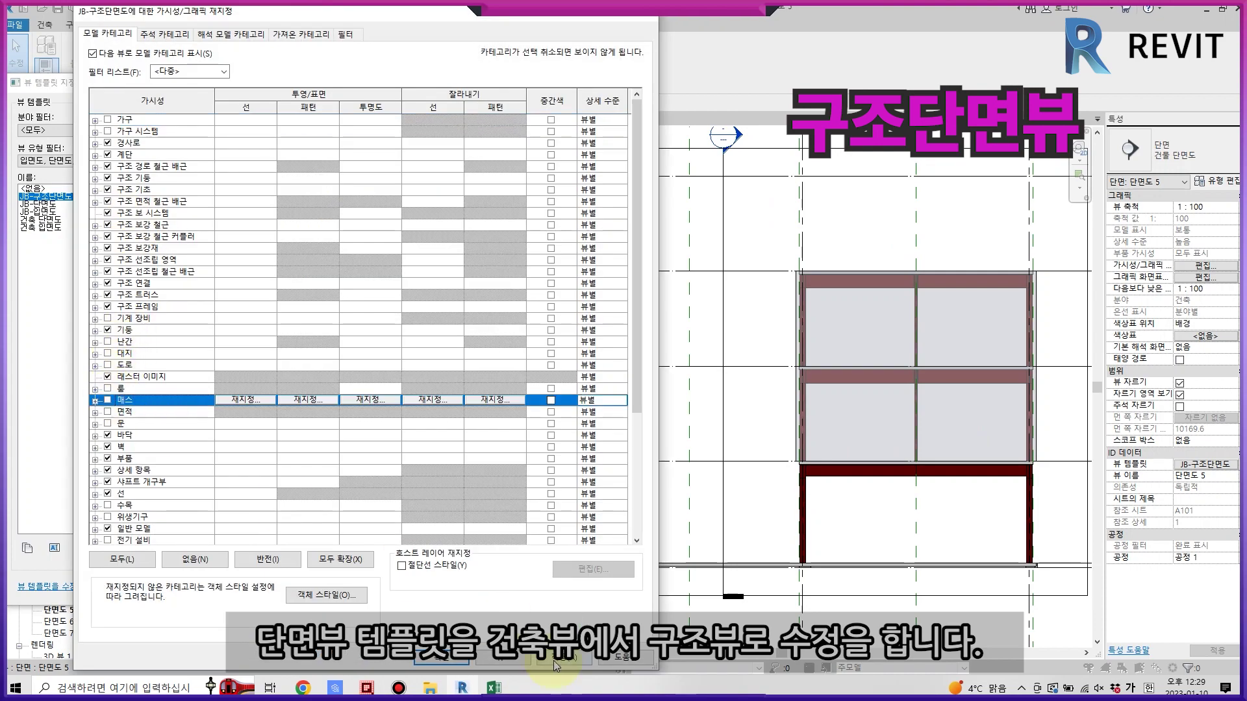
{"action": "left_click", "coordinate": [446, 657]}
{"action": "key", "text": "Return"}
{"action": "scroll", "coordinate": [829, 335], "scroll_direction": "up", "scroll_amount": 3}
{"action": "scroll", "coordinate": [811, 317], "scroll_direction": "up", "scroll_amount": 3}
{"action": "right_click", "coordinate": [811, 317]}
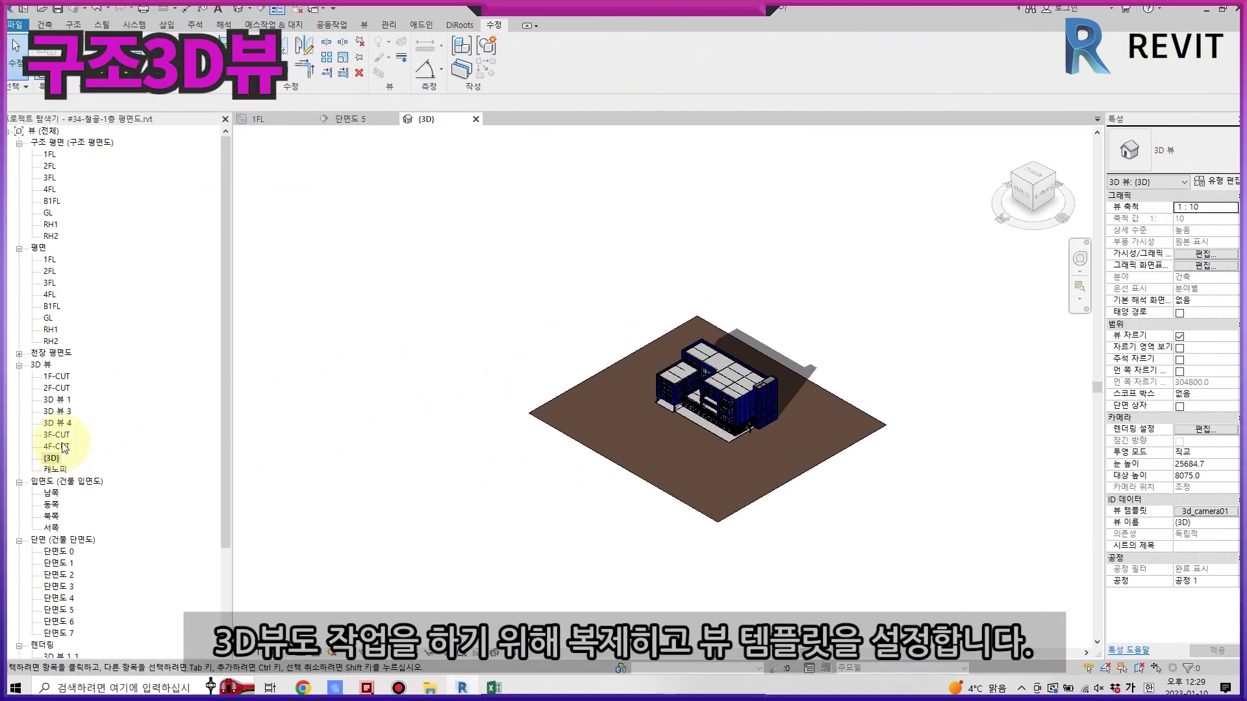
Duplicate the 1F-CUT 3D view and rename the copy 1F-CUT-S.
{"action": "double_click", "coordinate": [58, 377]}
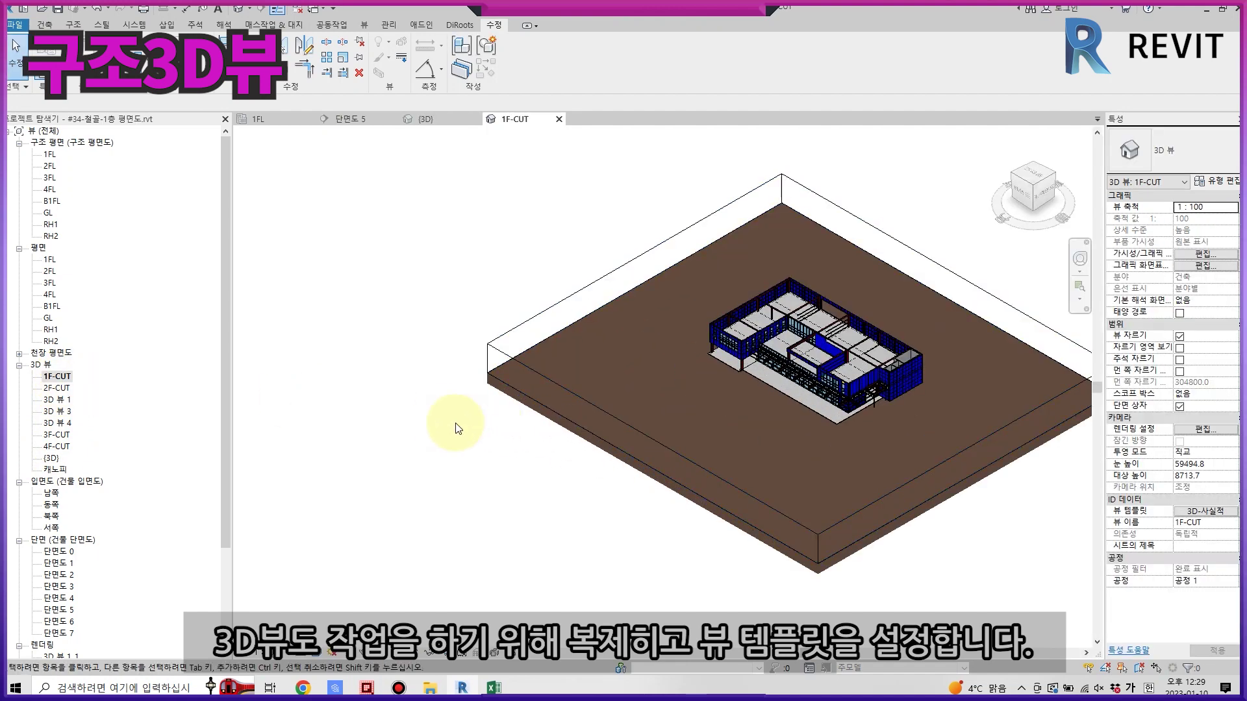
{"action": "right_click", "coordinate": [58, 379]}
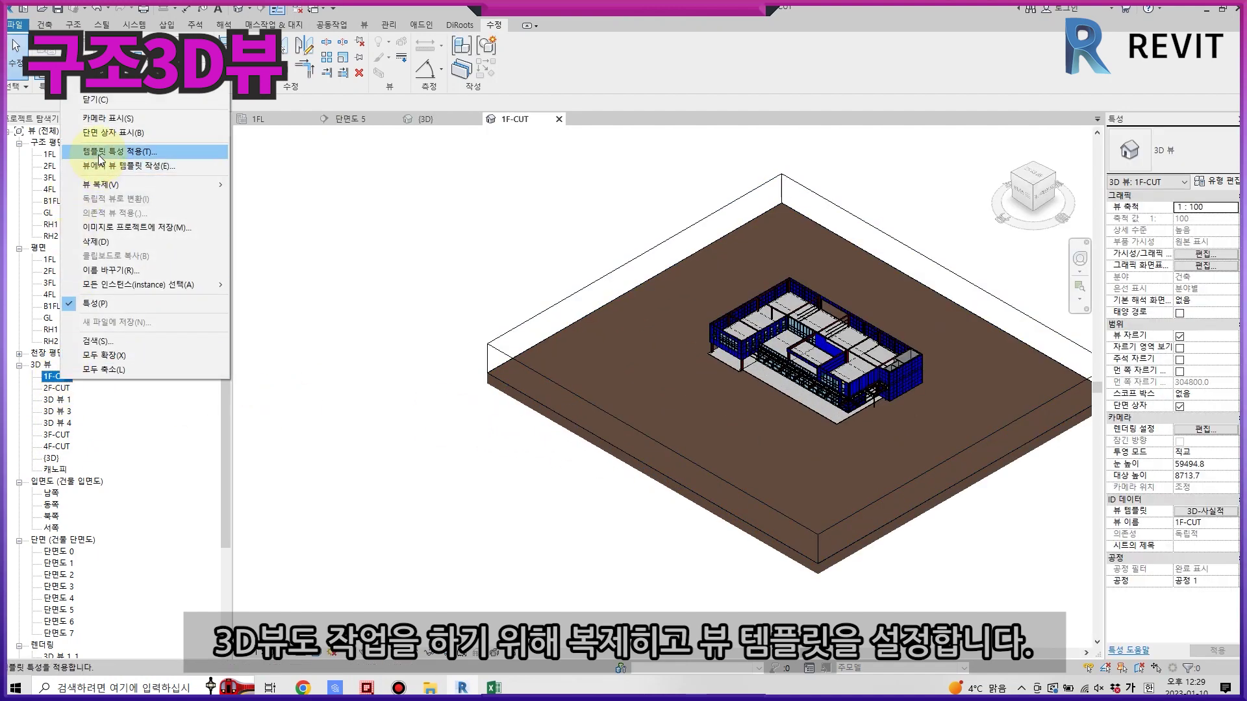
{"action": "left_click", "coordinate": [254, 184]}
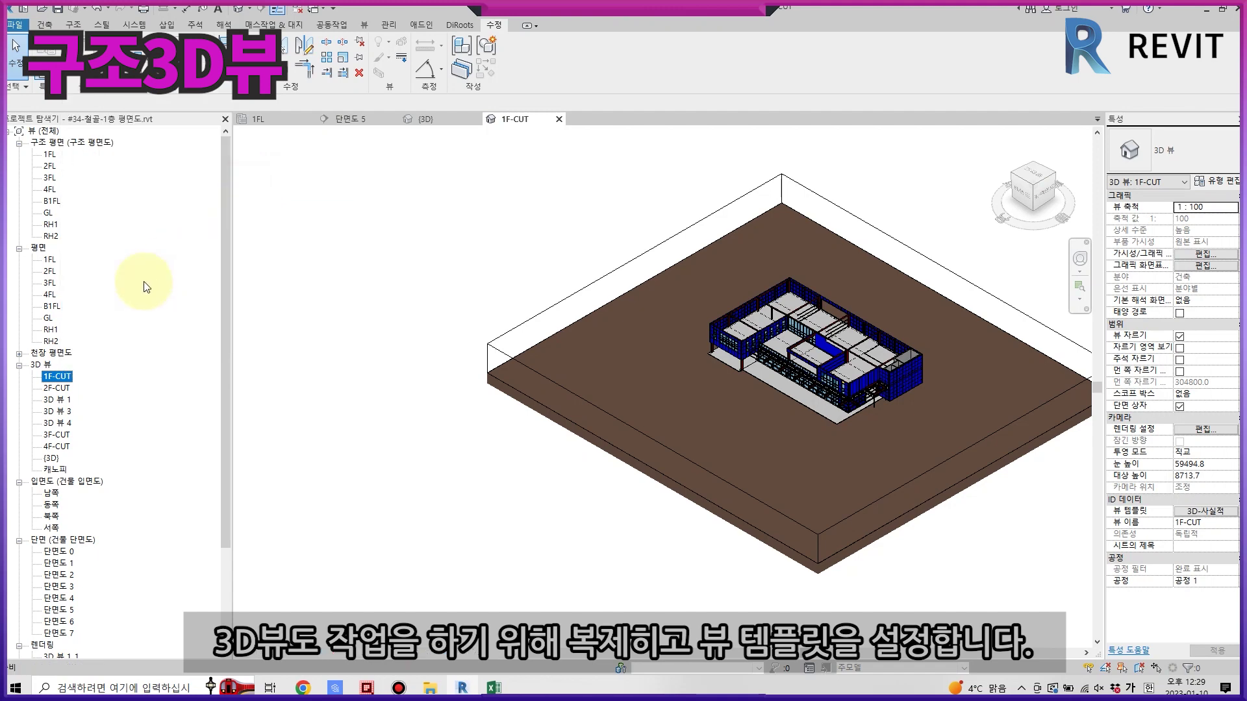
{"action": "right_click", "coordinate": [85, 389]}
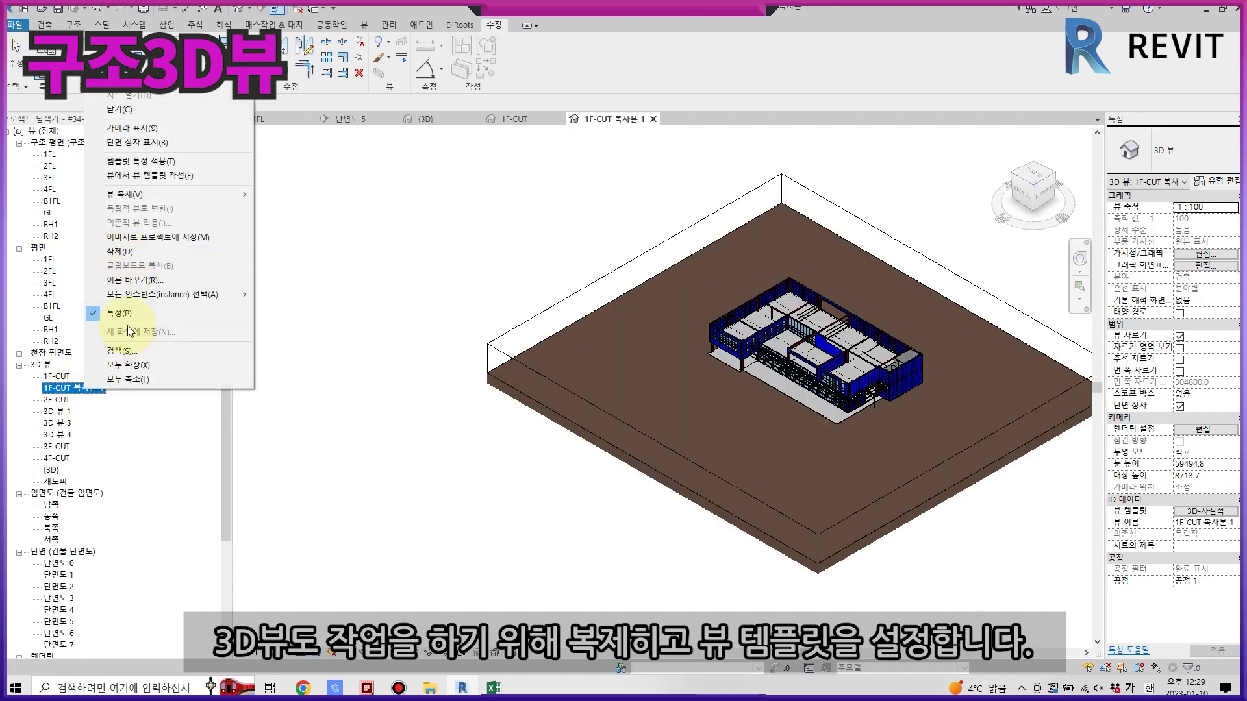
{"action": "left_click", "coordinate": [135, 280]}
{"action": "type", "text": "-S"}
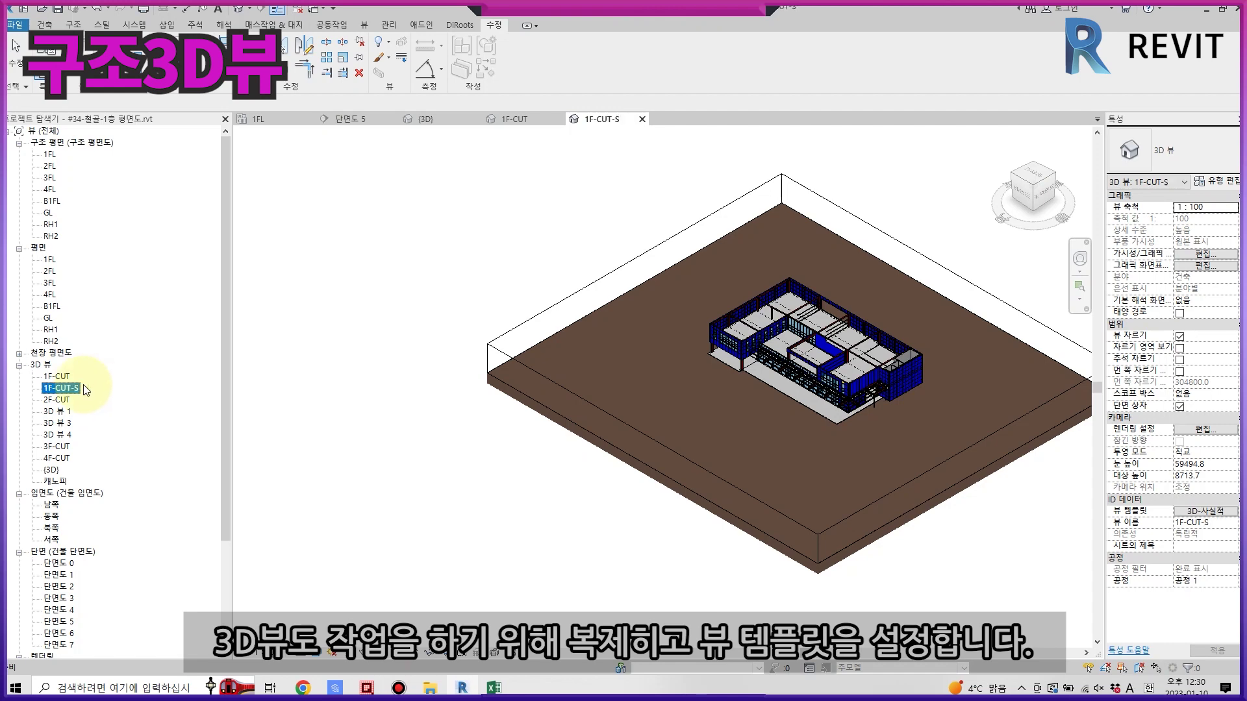
{"action": "left_click", "coordinate": [1225, 513]}
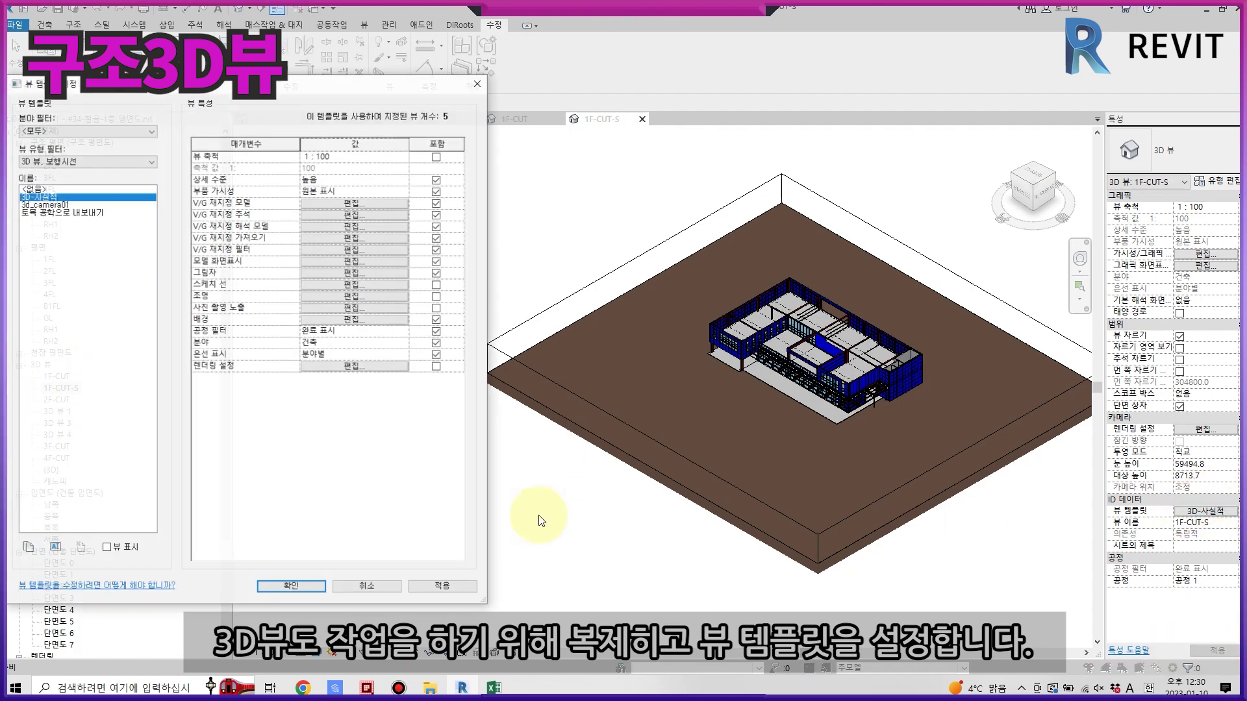
Limit the view template's visible model categories to structural ones only.
{"action": "left_click", "coordinate": [346, 203]}
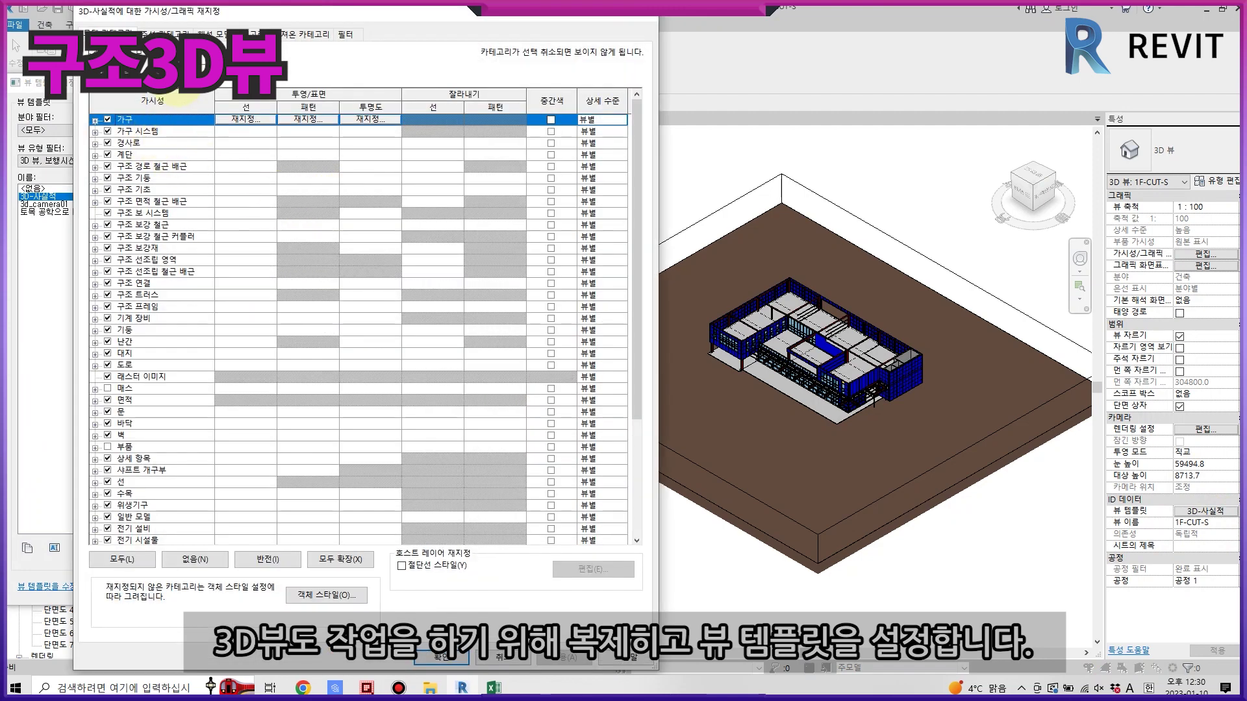
{"action": "left_click", "coordinate": [188, 78]}
{"action": "left_click", "coordinate": [195, 559]}
{"action": "left_click", "coordinate": [180, 93]}
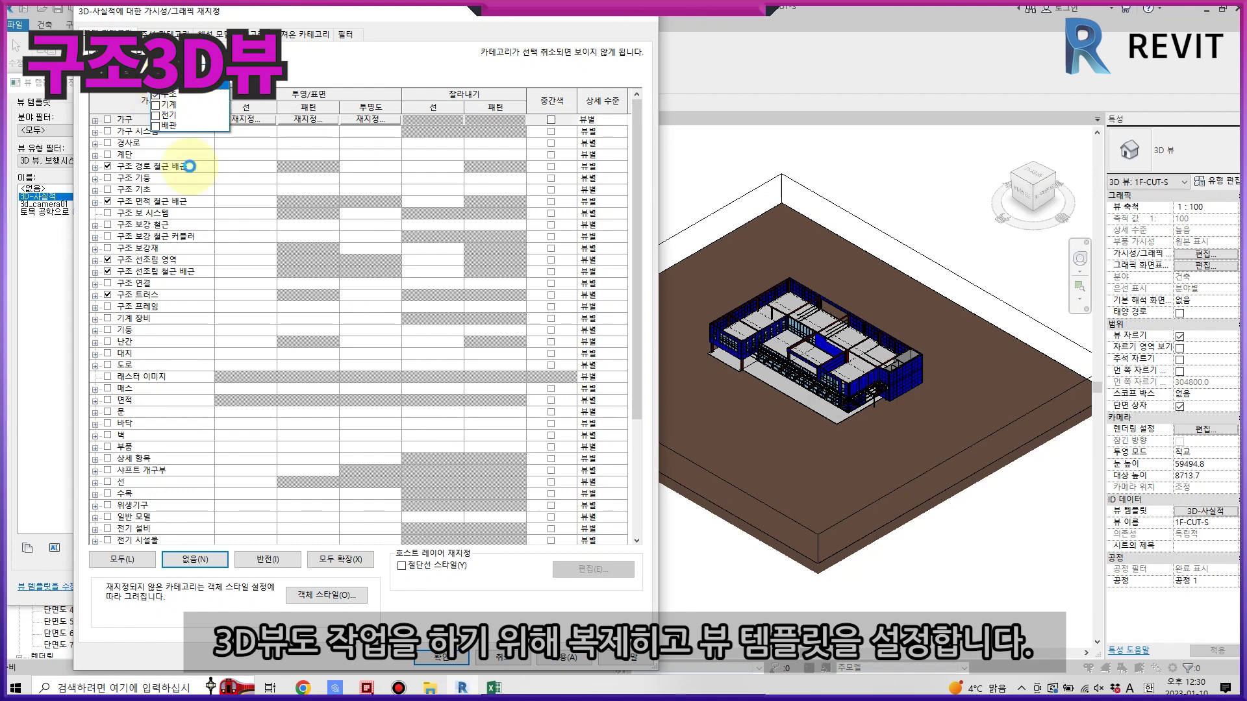
{"action": "left_click", "coordinate": [122, 559]}
{"action": "left_click", "coordinate": [108, 481]}
{"action": "left_click", "coordinate": [195, 560]}
{"action": "key", "text": "Return"}
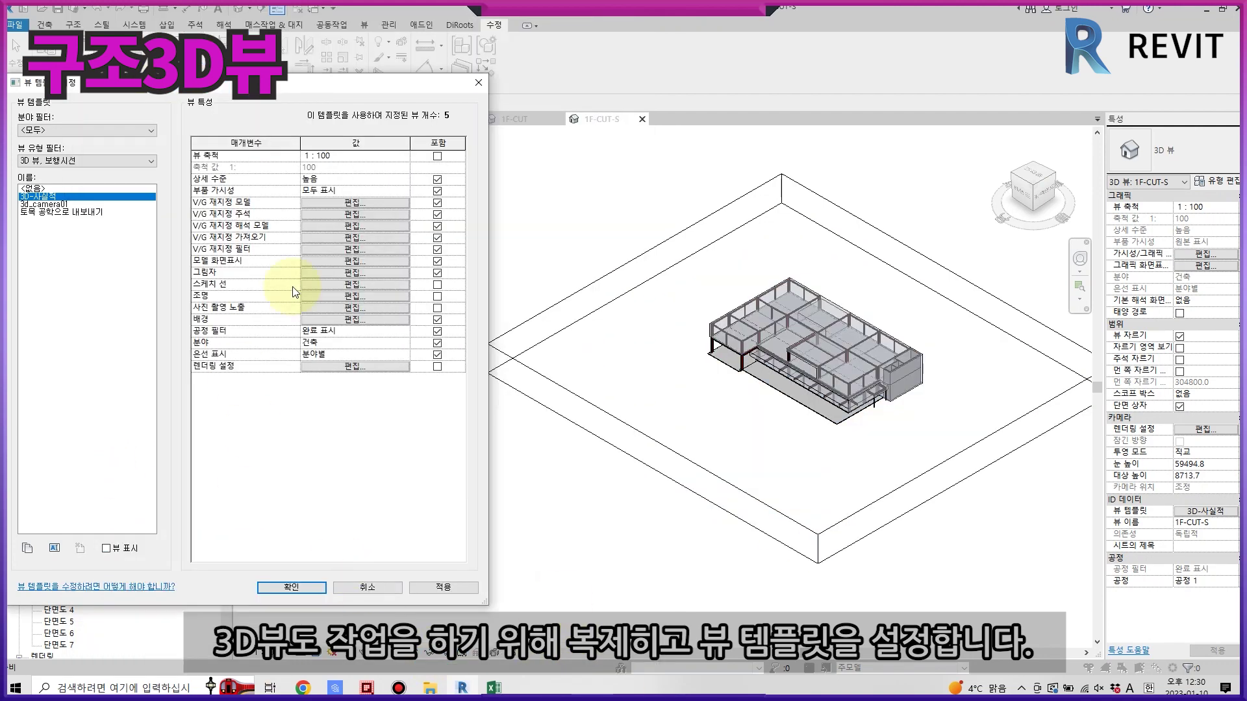
{"action": "left_click", "coordinate": [291, 587]}
Temporarily hide two floor slabs in the 1F-CUT-S view.
{"action": "scroll", "coordinate": [806, 328], "scroll_direction": "up", "scroll_amount": 5}
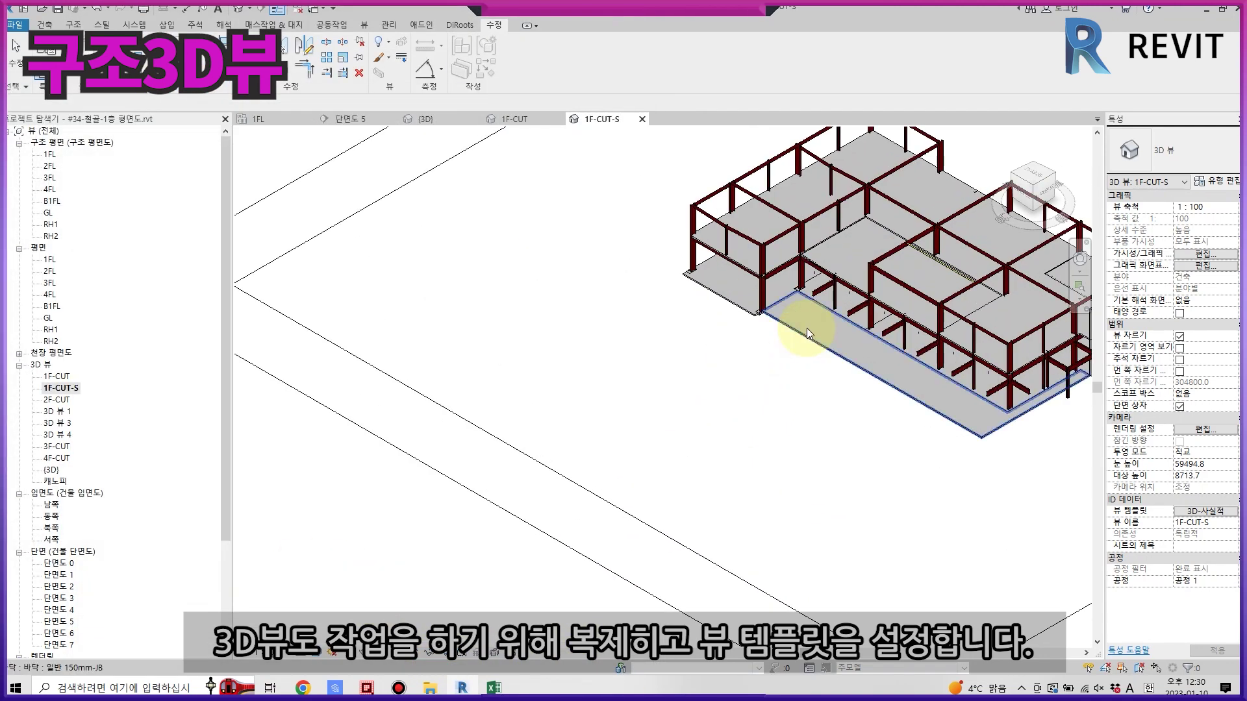
{"action": "left_click", "coordinate": [807, 328]}
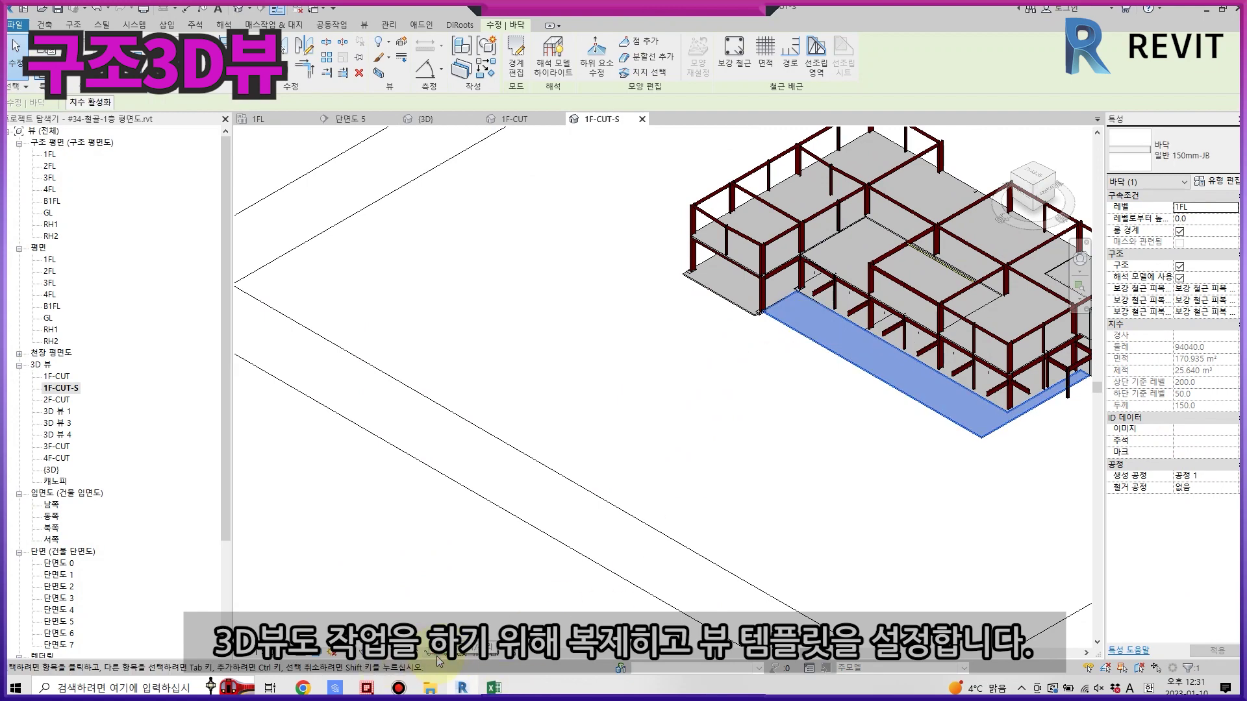
{"action": "left_click", "coordinate": [439, 660]}
{"action": "left_click", "coordinate": [429, 603]}
{"action": "left_click", "coordinate": [753, 303]}
{"action": "key", "text": "e"}
{"action": "key", "text": "h"}
{"action": "scroll", "coordinate": [654, 381], "scroll_direction": "up", "scroll_amount": 2}
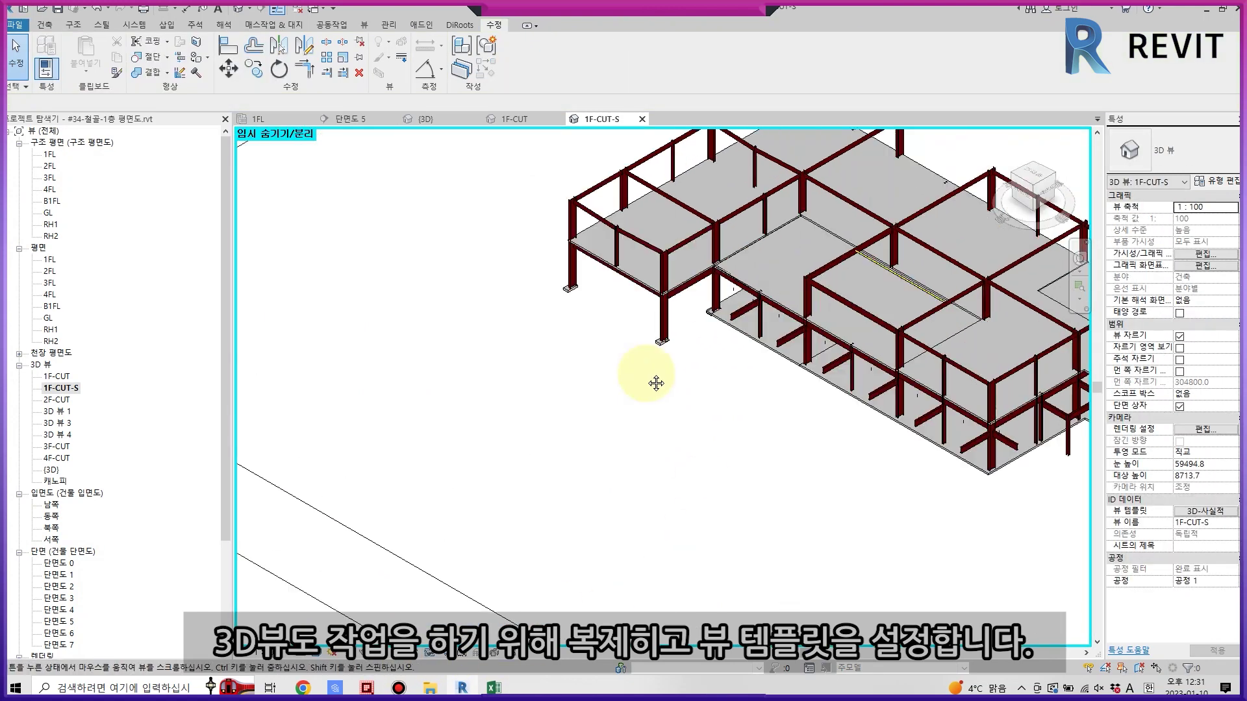
{"action": "scroll", "coordinate": [638, 357], "scroll_direction": "up", "scroll_amount": 2}
Select the structural columns in the view, then the section box.
{"action": "right_click", "coordinate": [633, 350]}
{"action": "left_click", "coordinate": [909, 505]}
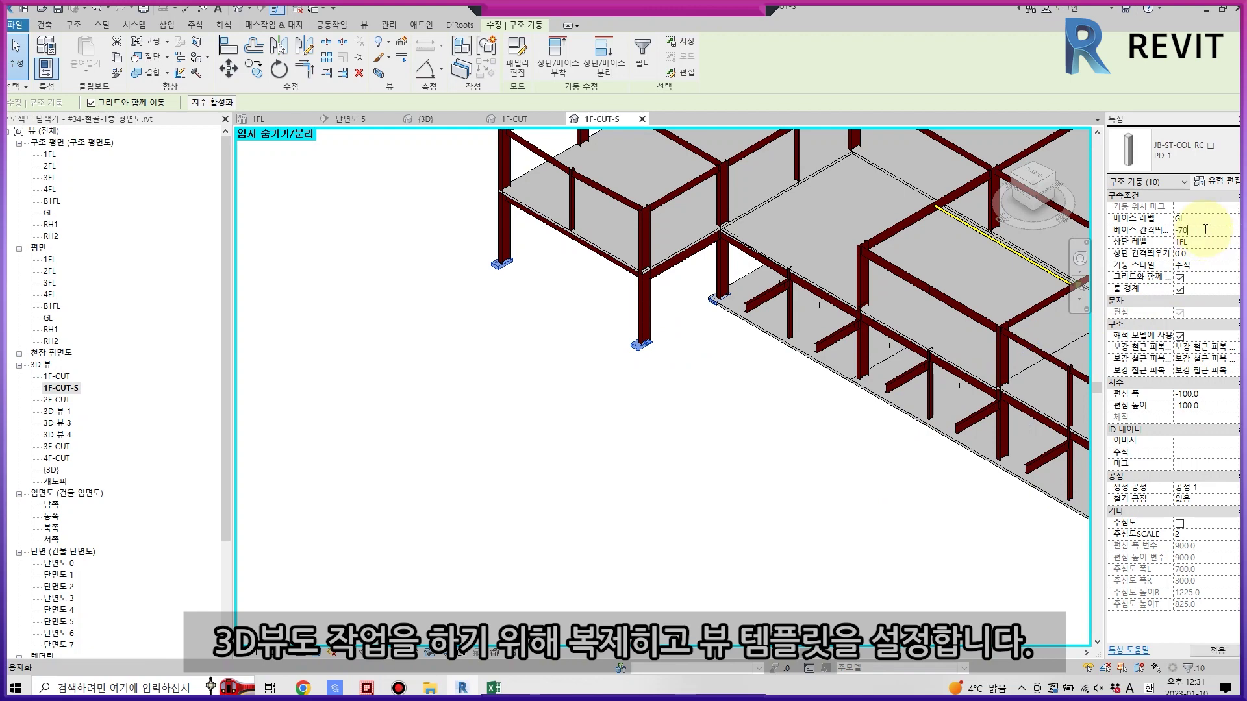
{"action": "left_click", "coordinate": [807, 538]}
{"action": "scroll", "coordinate": [649, 356], "scroll_direction": "up", "scroll_amount": 2}
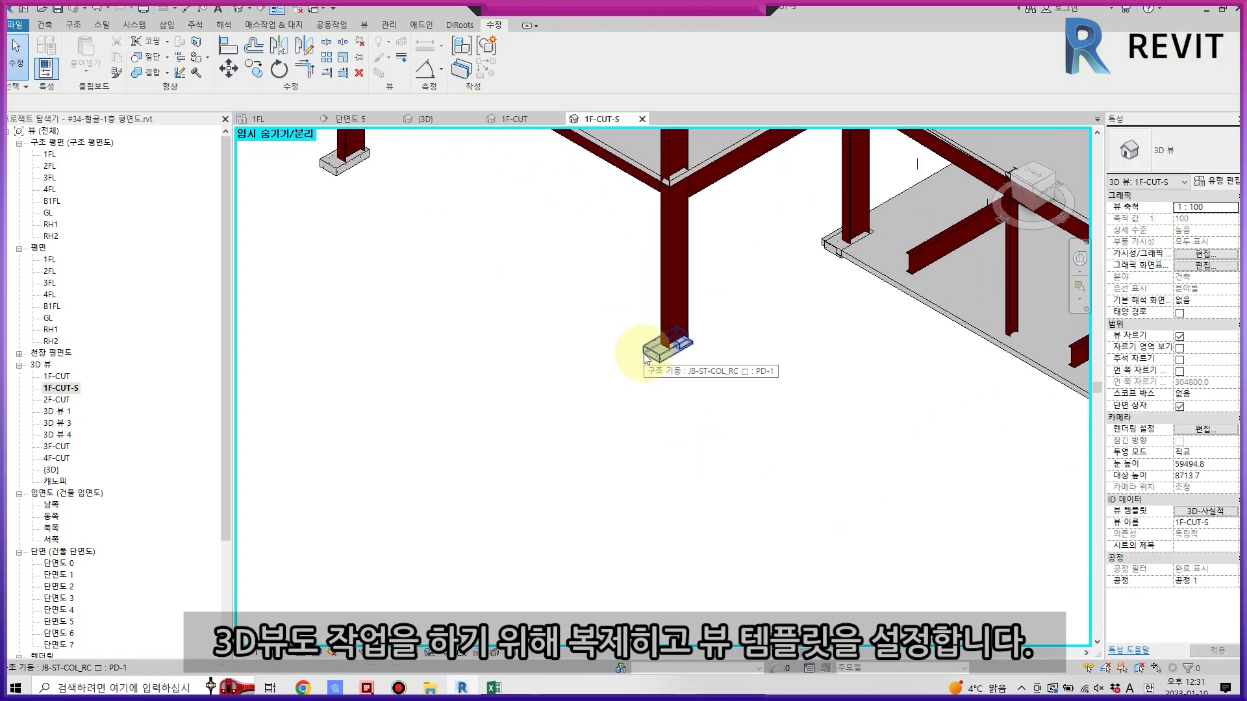
{"action": "scroll", "coordinate": [557, 424], "scroll_direction": "down", "scroll_amount": 5}
{"action": "left_click", "coordinate": [728, 397]}
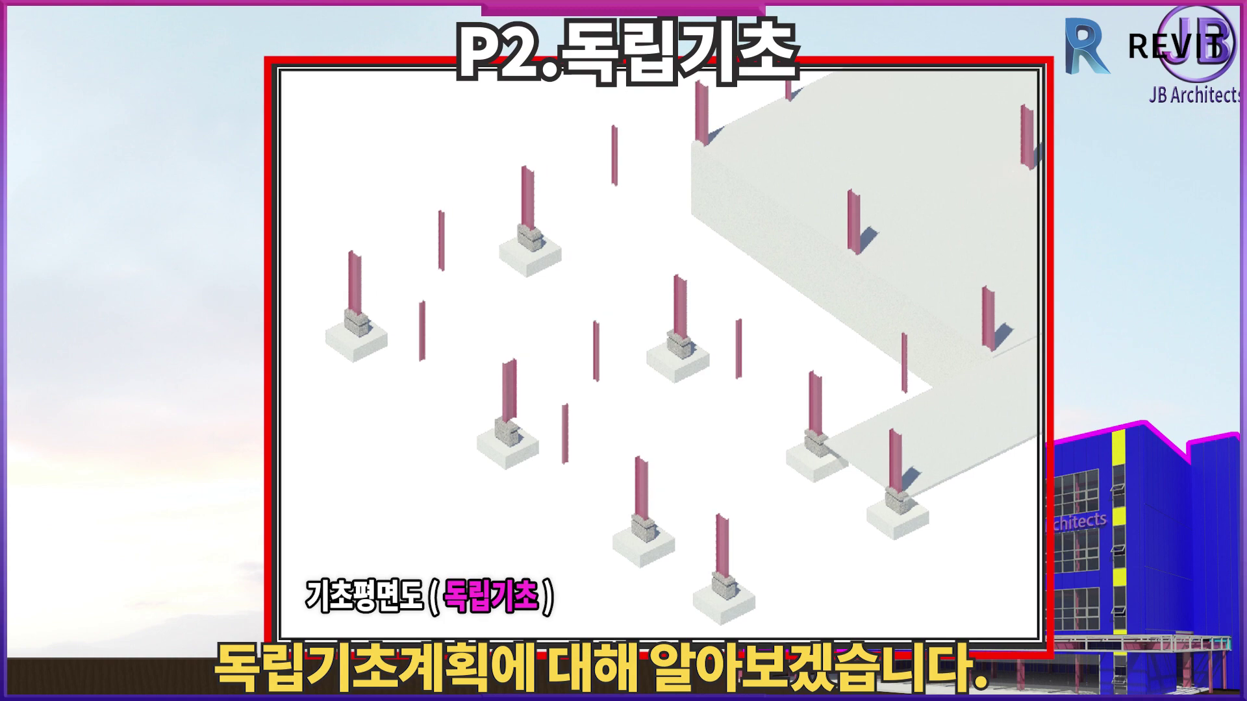
Open JB-ST-Footing-Rectangular_M.rfa from the #2-구조 folder in the family editor.
{"action": "double_click", "coordinate": [702, 99]}
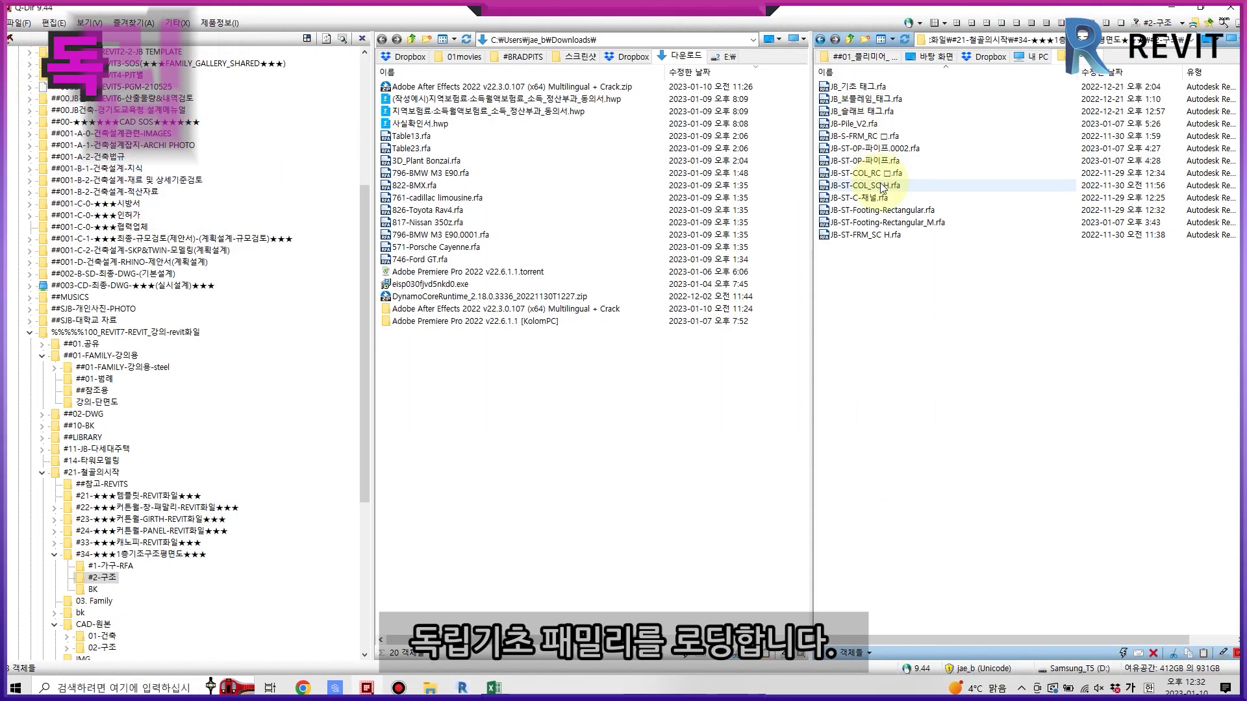
{"action": "left_click", "coordinate": [891, 221]}
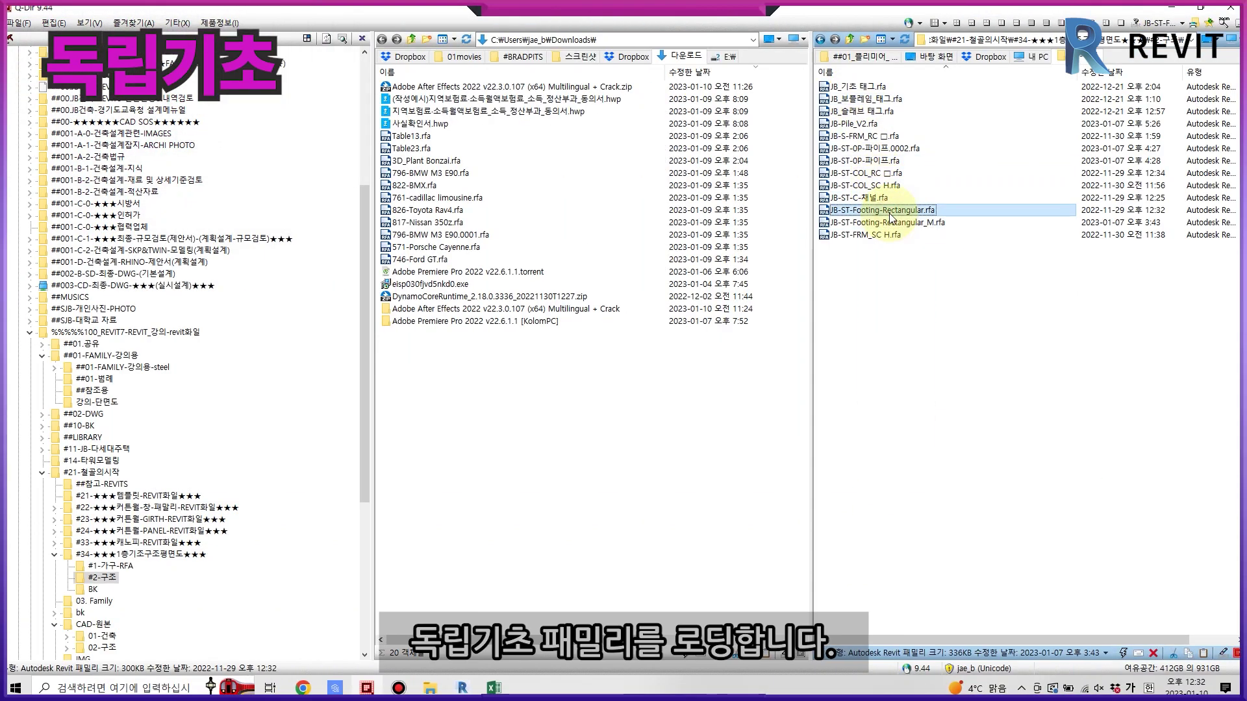
{"action": "key", "text": "alt+Tab"}
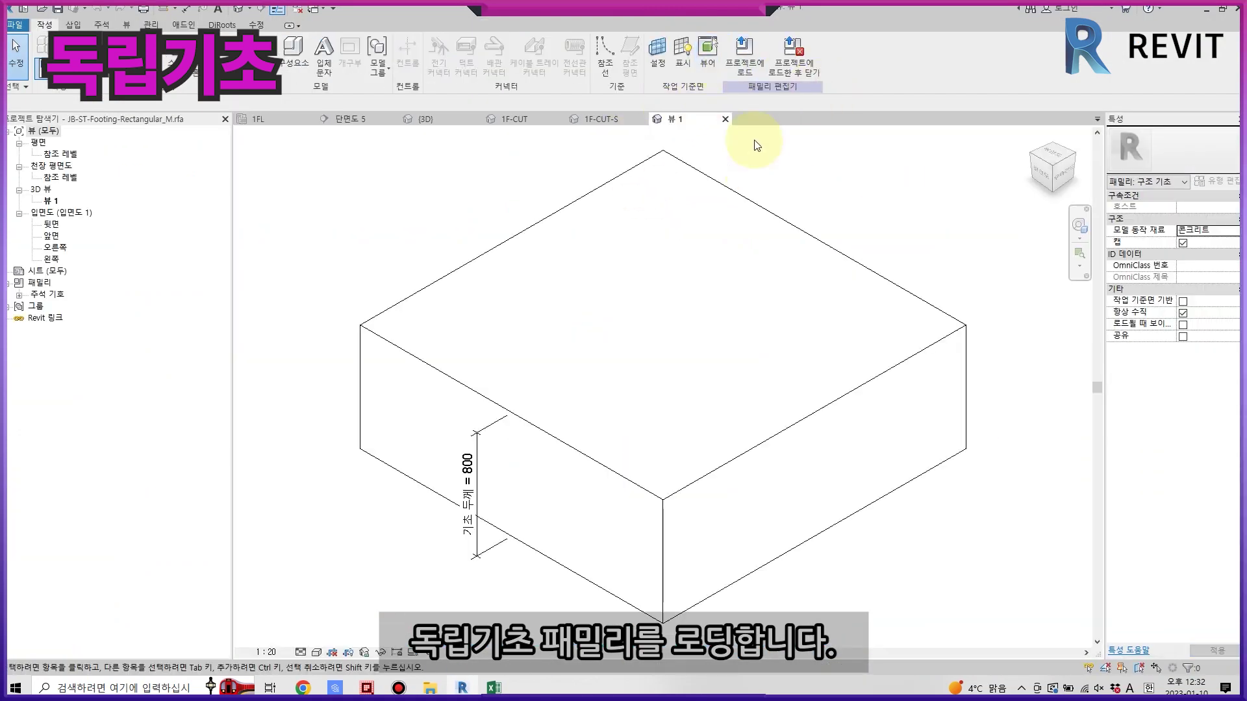
Load the footing family into the project and start At Columns placement in 1F-CUT-S.
{"action": "left_click", "coordinate": [793, 68]}
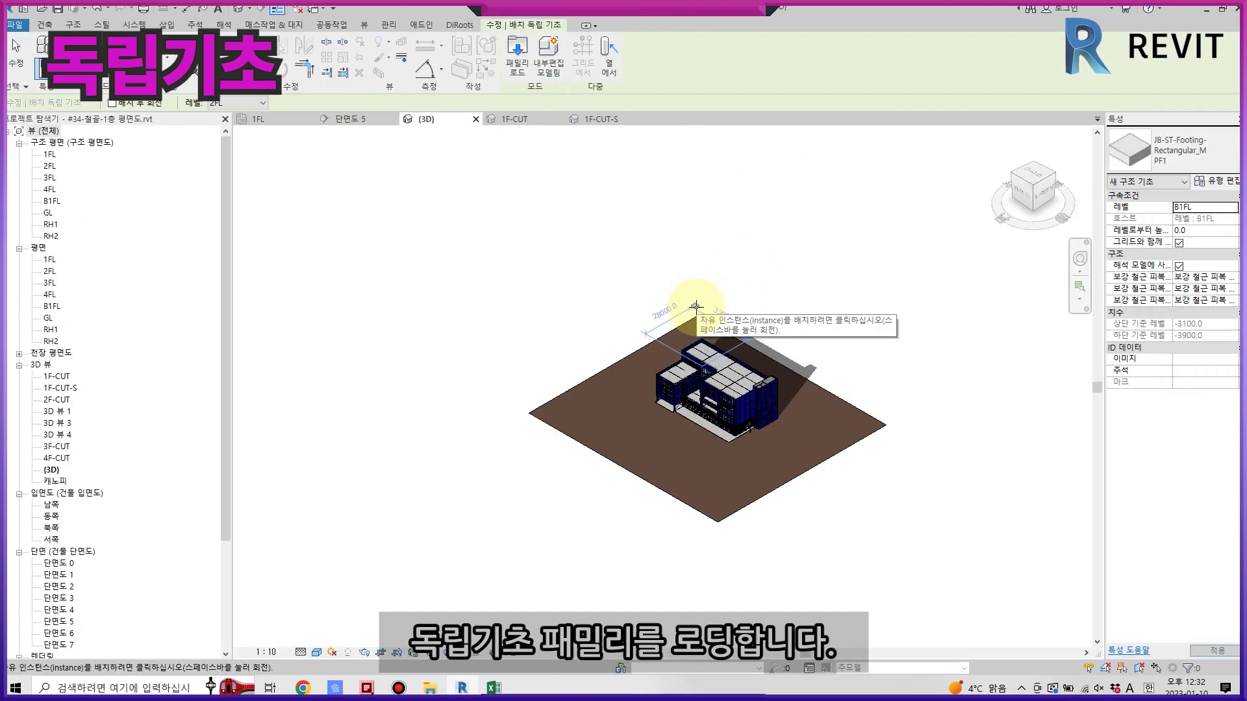
{"action": "left_click", "coordinate": [593, 120]}
{"action": "left_click", "coordinate": [604, 66]}
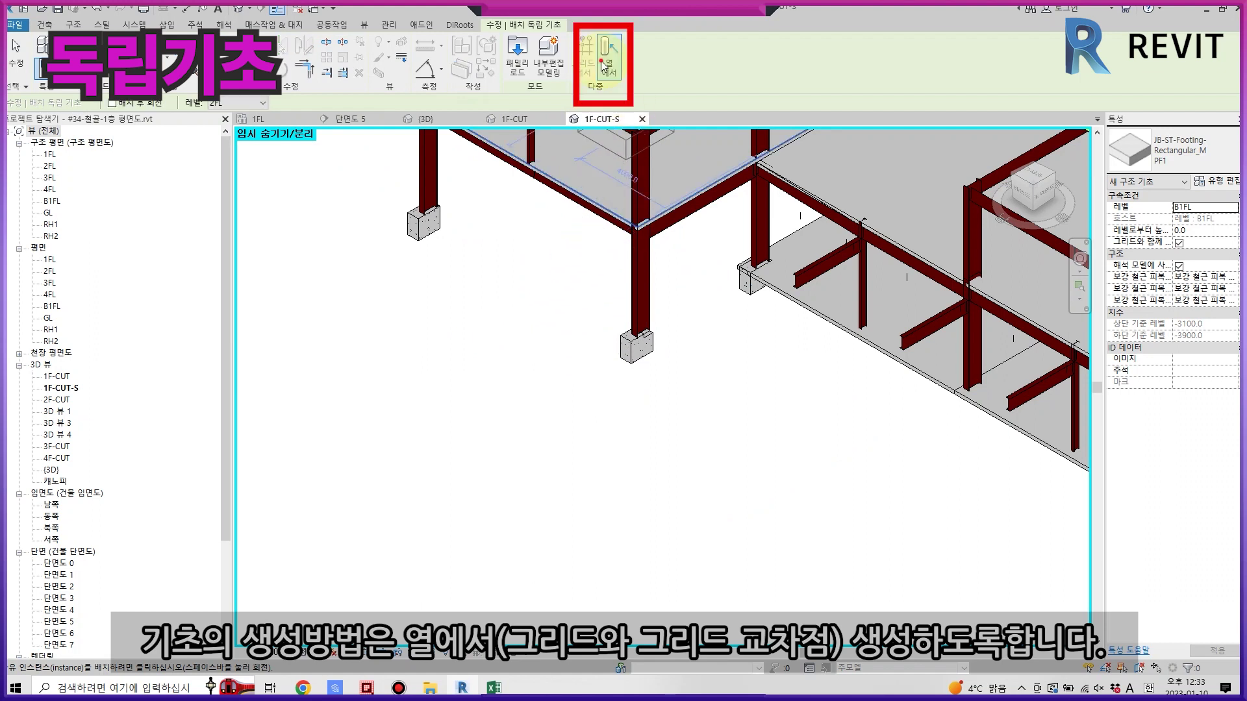
Place PF1 footings on the first pedestals: left, middle and right columns.
{"action": "left_click", "coordinate": [603, 66]}
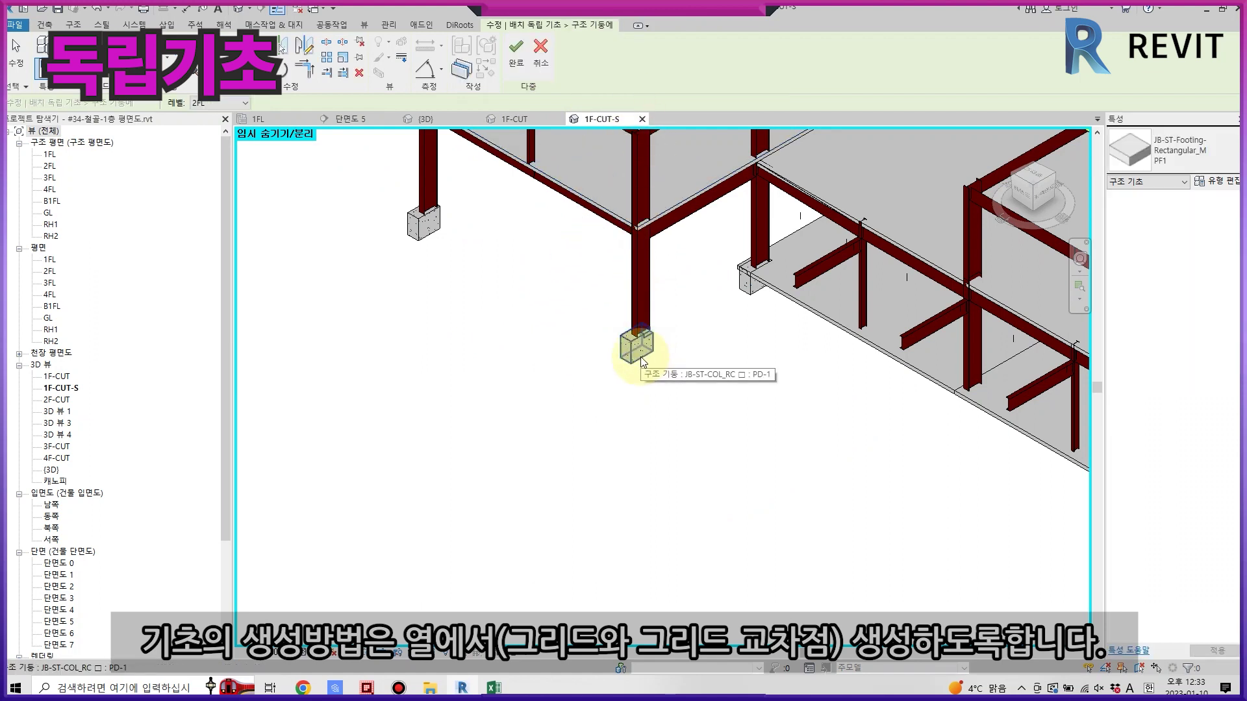
{"action": "middle_click_drag", "start_coordinate": [641, 361], "coordinate": [737, 450]}
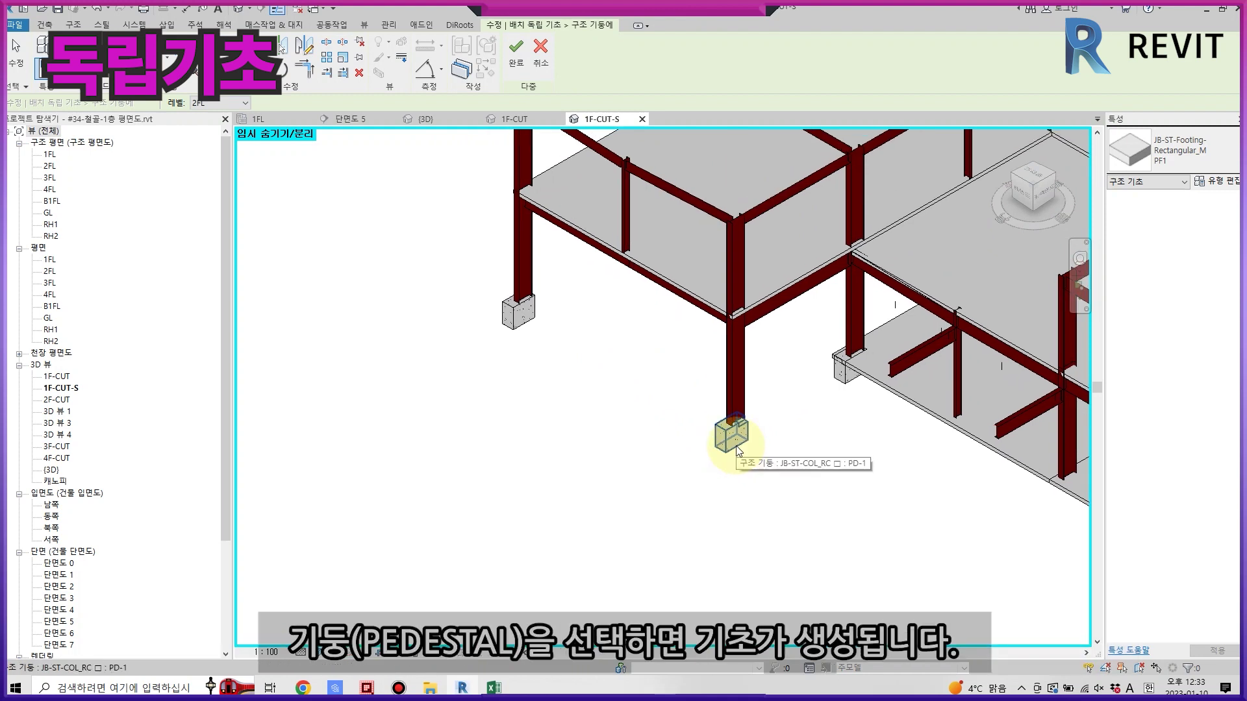
{"action": "left_click", "coordinate": [738, 450]}
{"action": "left_click", "coordinate": [538, 331]}
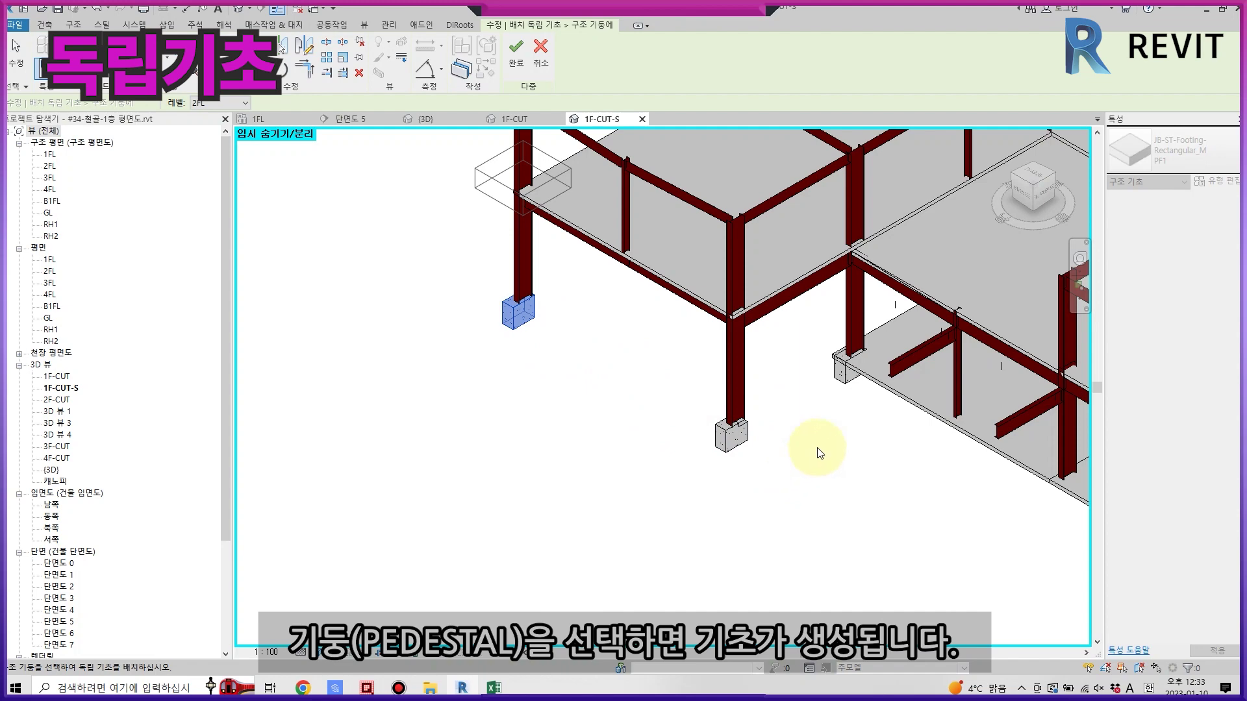
{"action": "left_click", "coordinate": [840, 377]}
{"action": "left_click", "coordinate": [733, 448]}
{"action": "mouse_move", "coordinate": [669, 450]}
{"action": "middle_mouse_down", "text": "shift"}
{"action": "mouse_move", "coordinate": [807, 481]}
{"action": "mouse_move", "coordinate": [760, 362]}
{"action": "mouse_move", "coordinate": [646, 534]}
{"action": "mouse_move", "coordinate": [734, 511]}
{"action": "middle_mouse_up", "text": "shift"}
{"action": "scroll", "coordinate": [890, 389], "scroll_direction": "down", "scroll_amount": 3}
{"action": "scroll", "coordinate": [922, 434], "scroll_direction": "up", "scroll_amount": 3}
Add PF1 footings at the remaining edge pedestals and finish the placement.
{"action": "left_click", "coordinate": [937, 418]}
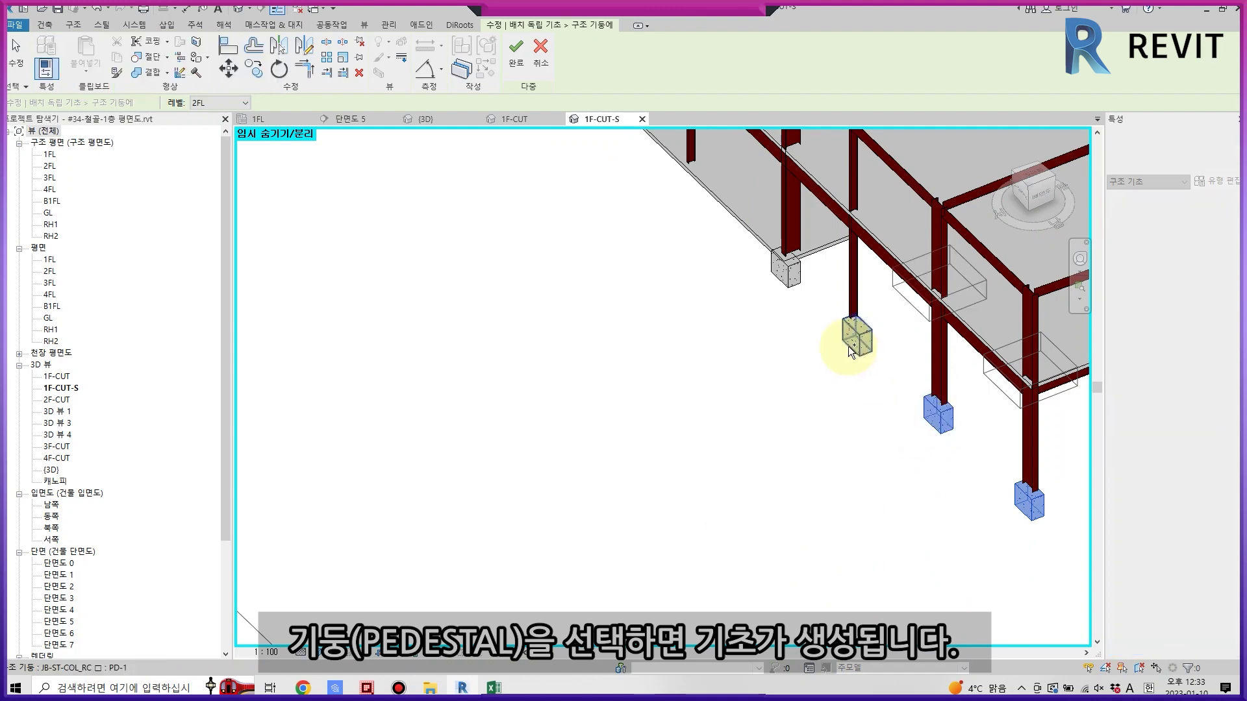
{"action": "middle_click_drag", "start_coordinate": [703, 264], "coordinate": [833, 433]}
{"action": "scroll", "coordinate": [741, 331], "scroll_direction": "down", "scroll_amount": 2}
{"action": "mouse_move", "coordinate": [731, 361]}
{"action": "middle_mouse_down", "text": "shift"}
{"action": "mouse_move", "coordinate": [774, 394]}
{"action": "mouse_move", "coordinate": [871, 325]}
{"action": "mouse_move", "coordinate": [617, 314]}
{"action": "mouse_move", "coordinate": [606, 245]}
{"action": "mouse_move", "coordinate": [880, 145]}
{"action": "middle_mouse_up", "text": "shift"}
{"action": "scroll", "coordinate": [773, 227], "scroll_direction": "up", "scroll_amount": 4}
{"action": "left_click", "coordinate": [772, 231]}
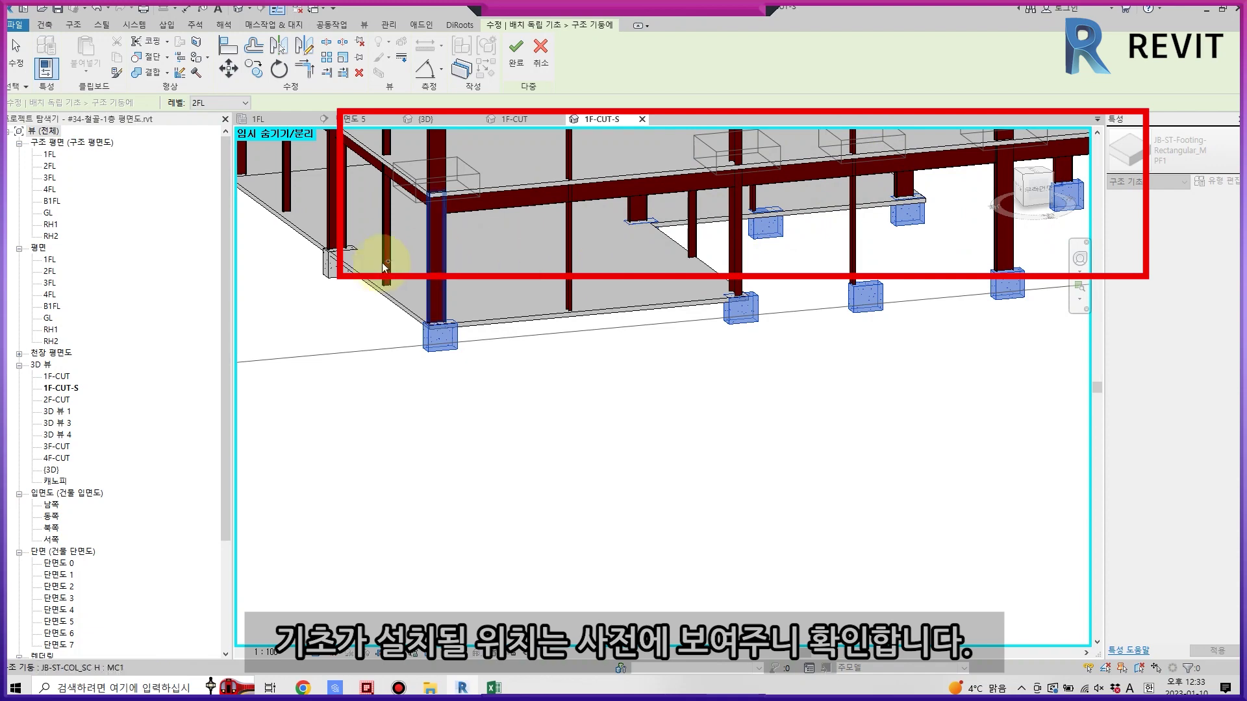
{"action": "left_click", "coordinate": [332, 282]}
{"action": "left_click", "coordinate": [502, 57]}
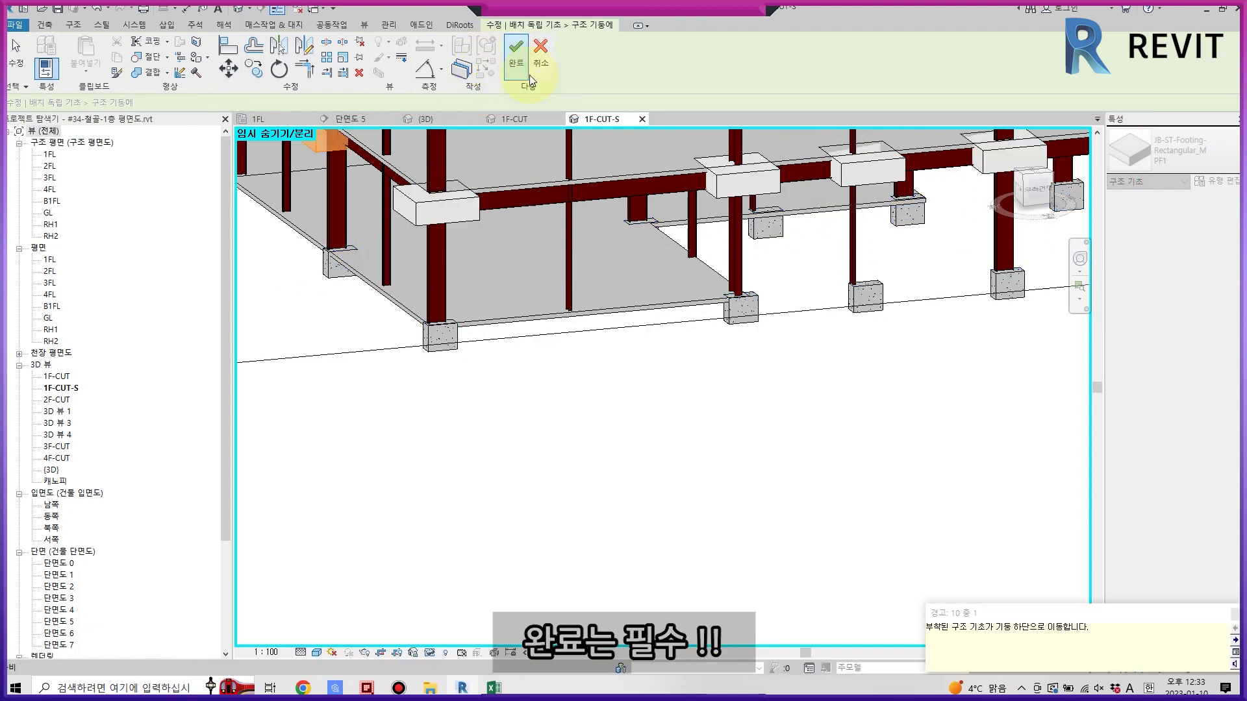
{"action": "scroll", "coordinate": [653, 543], "scroll_direction": "down", "scroll_amount": 2}
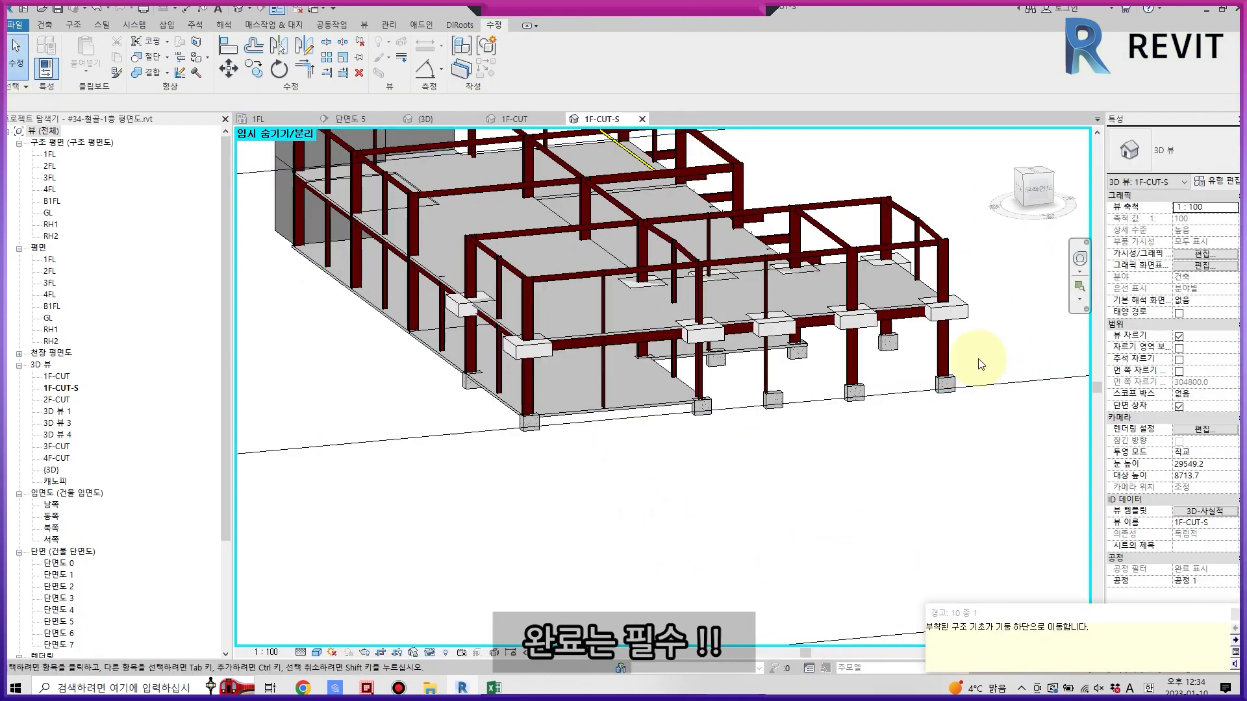
Select all ten PF1 footing instances via Select All Instances.
{"action": "left_click", "coordinate": [958, 305]}
{"action": "right_click", "coordinate": [964, 302]}
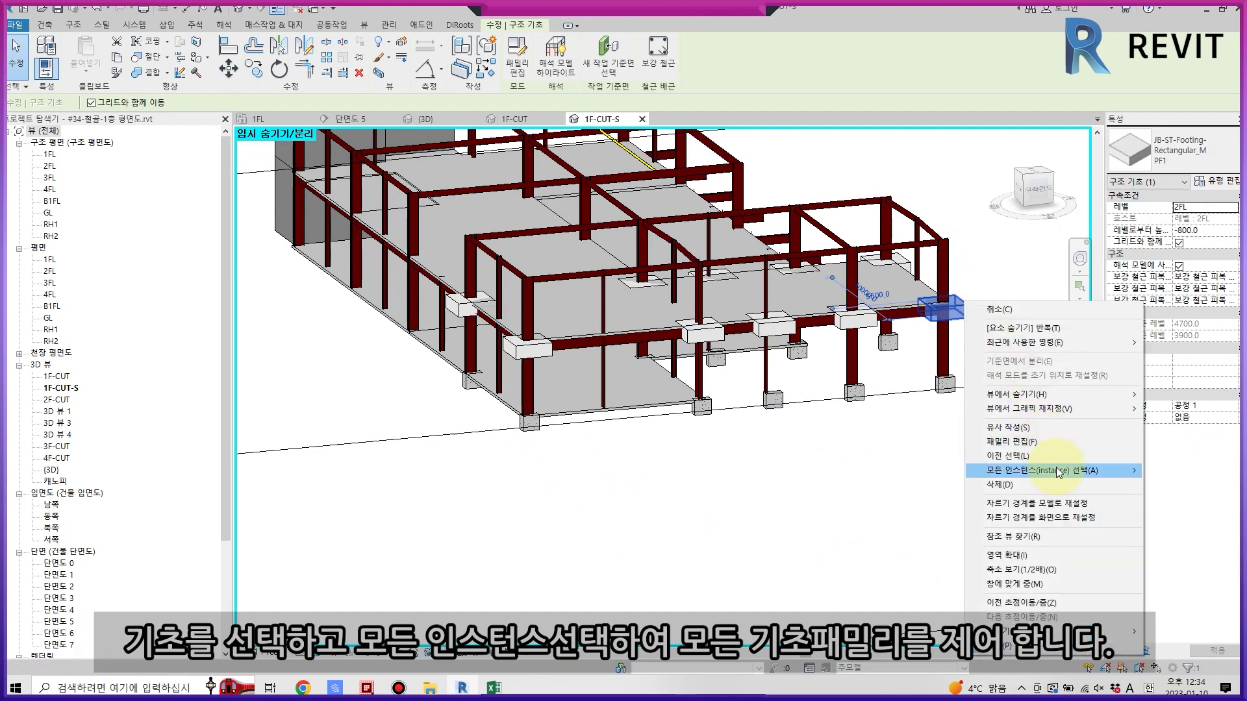
{"action": "left_click", "coordinate": [928, 486]}
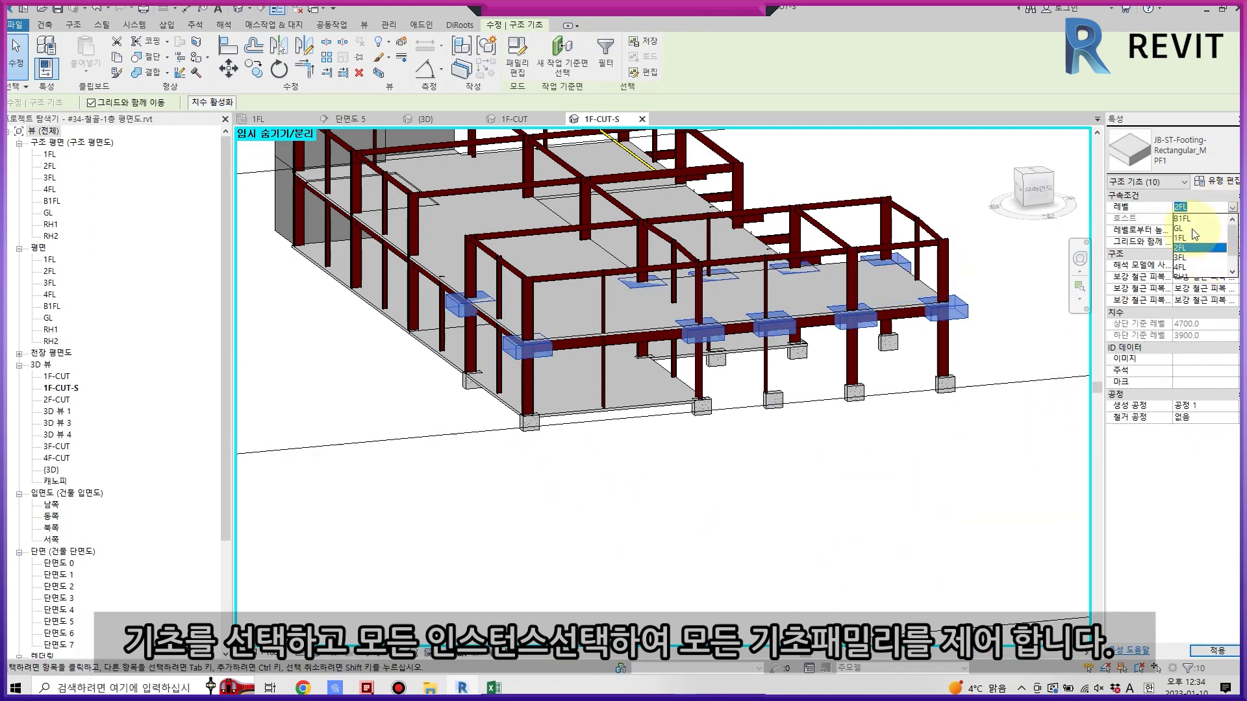
Set the footings to level GL with a -1500 height offset and apply.
{"action": "left_click", "coordinate": [1193, 229]}
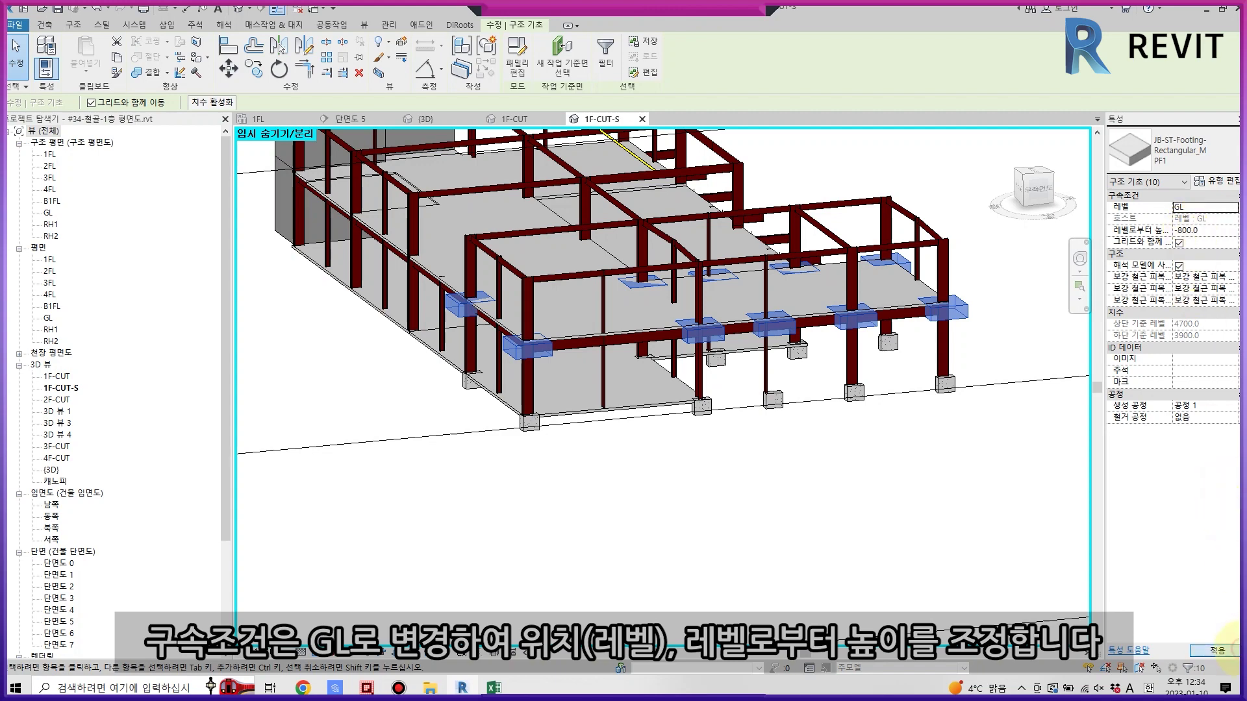
{"action": "left_click", "coordinate": [1218, 650]}
{"action": "left_click", "coordinate": [669, 393]}
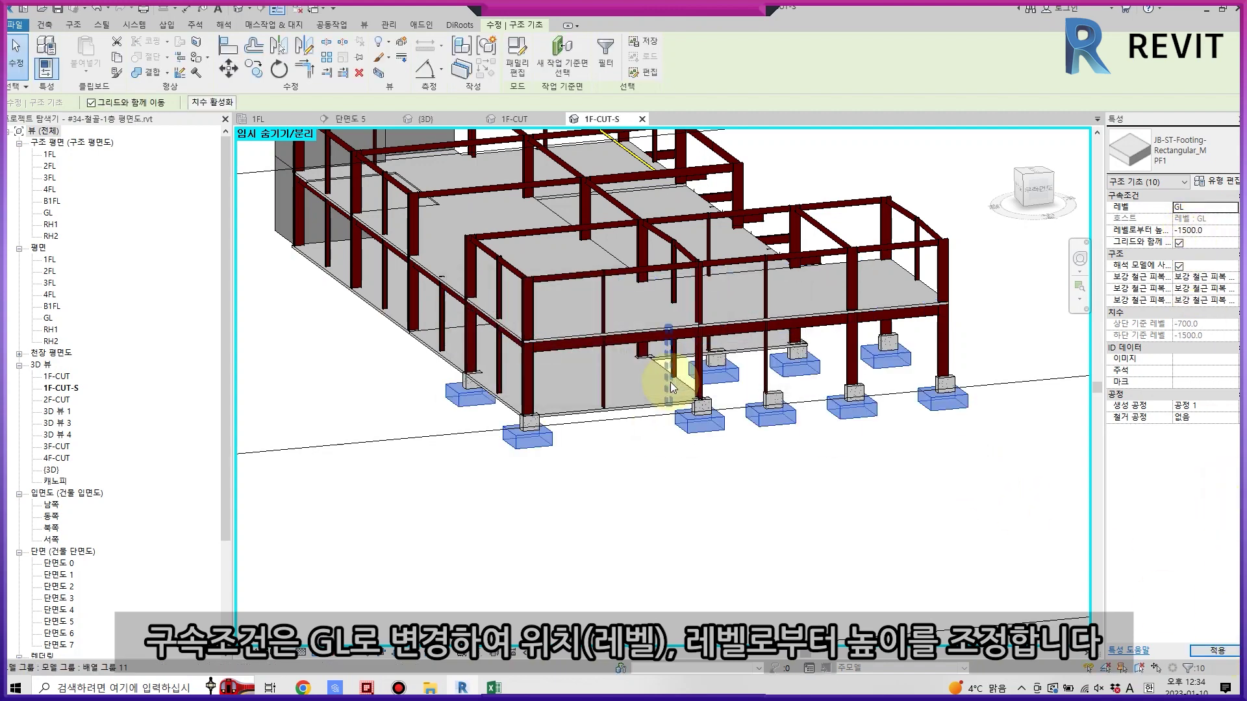
{"action": "scroll", "coordinate": [960, 390], "scroll_direction": "up", "scroll_amount": 2}
{"action": "scroll", "coordinate": [919, 302], "scroll_direction": "up", "scroll_amount": 3}
{"action": "left_click", "coordinate": [834, 432]}
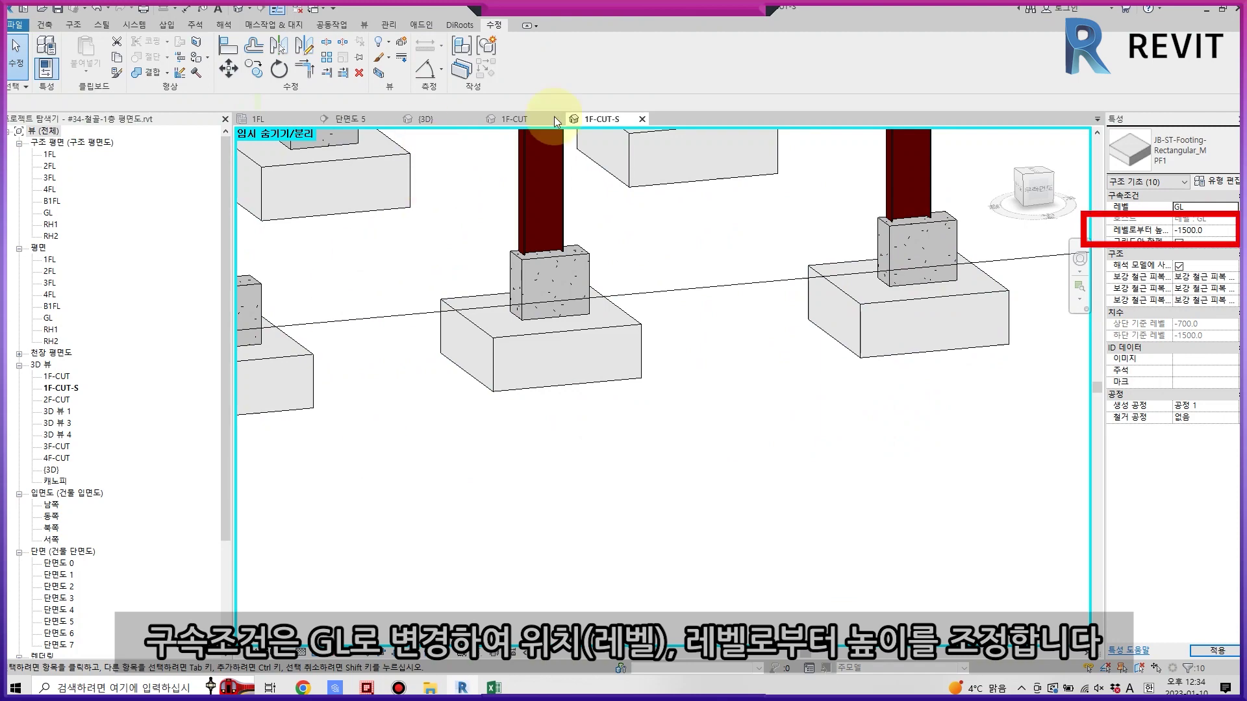
{"action": "left_click", "coordinate": [521, 120]}
{"action": "left_click", "coordinate": [423, 123]}
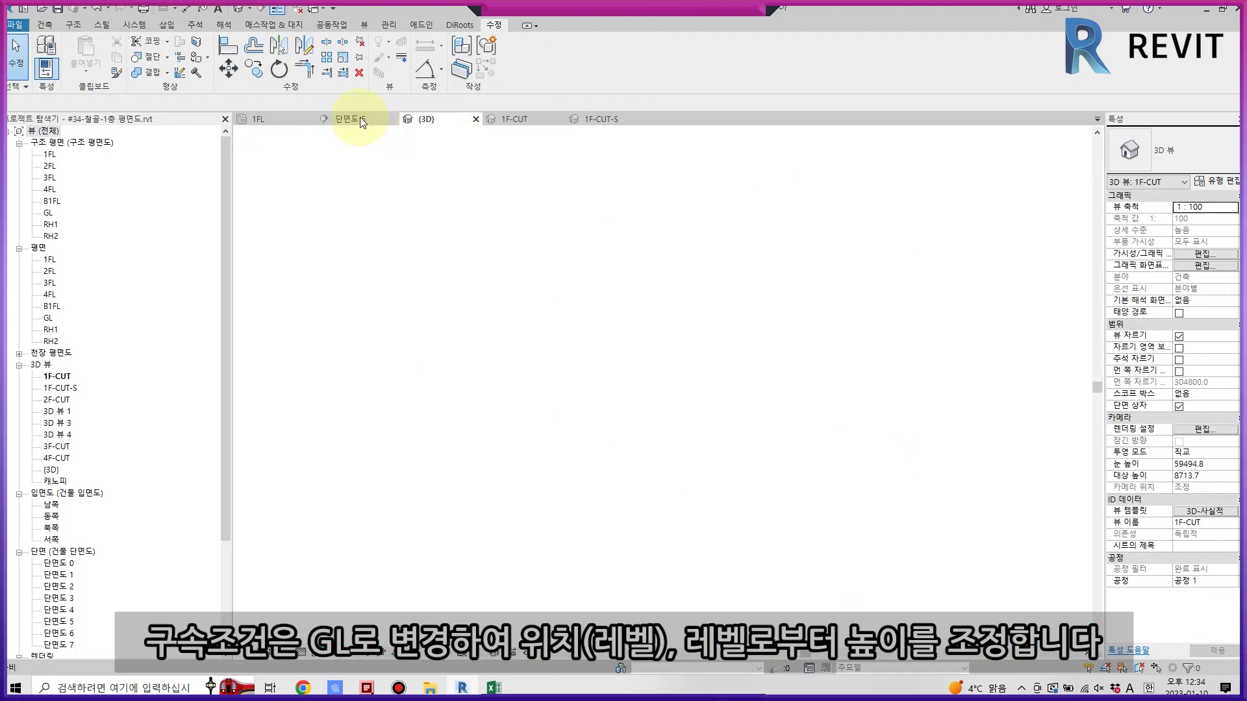
Confirm in section 단면도 5 that the footings sit below the pedestals, then switch to 1FL.
{"action": "left_click", "coordinate": [354, 120]}
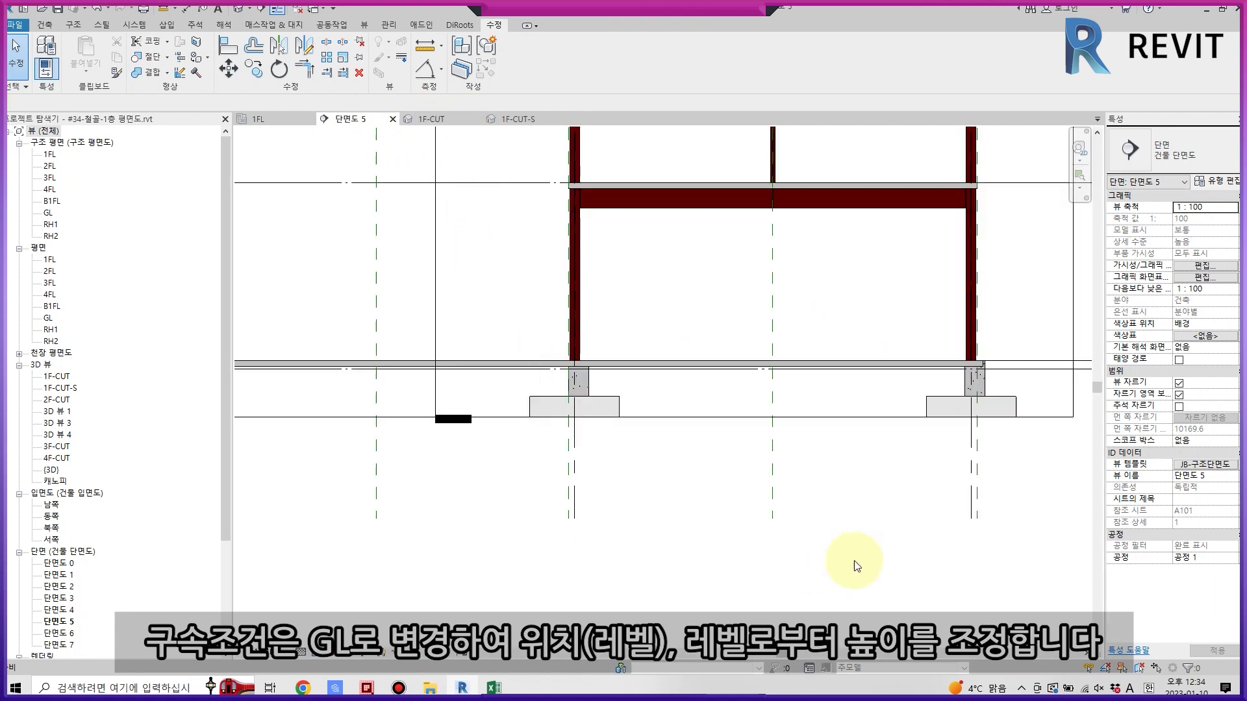
{"action": "scroll", "coordinate": [854, 562], "scroll_direction": "up", "scroll_amount": 3}
{"action": "scroll", "coordinate": [752, 492], "scroll_direction": "down", "scroll_amount": 3}
{"action": "left_click", "coordinate": [714, 407]}
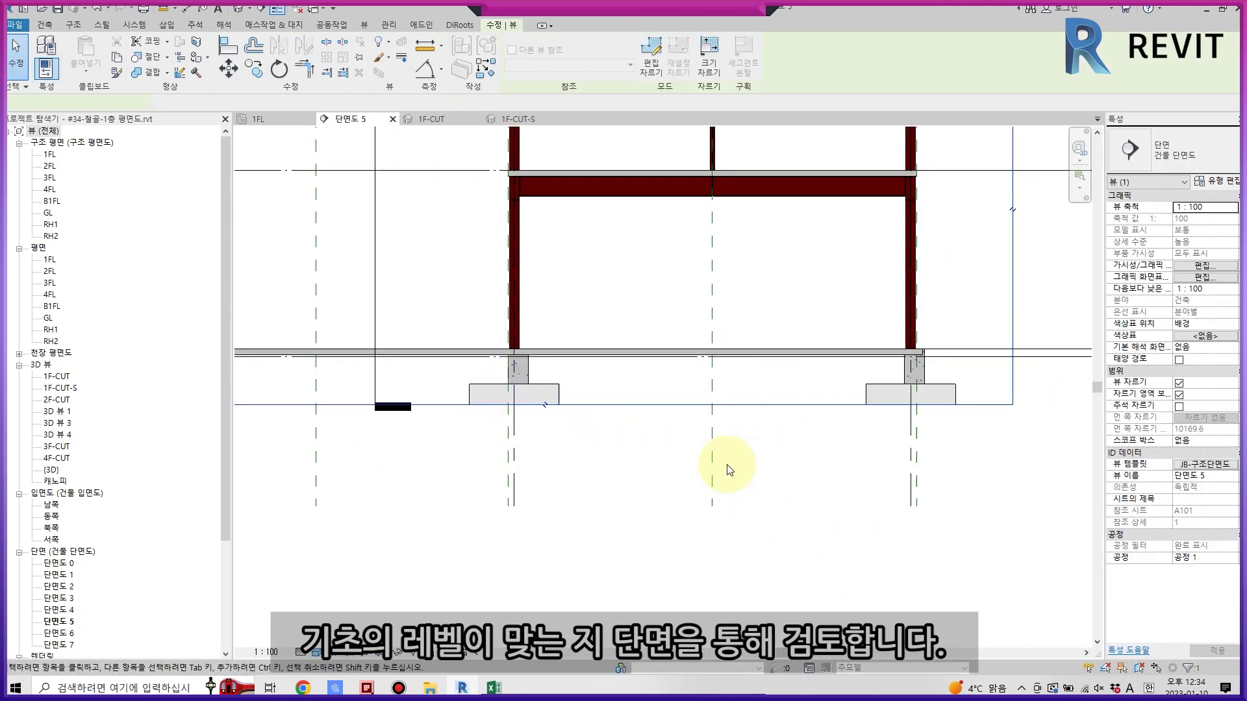
{"action": "scroll", "coordinate": [728, 469], "scroll_direction": "down", "scroll_amount": 3}
{"action": "left_click", "coordinate": [460, 423]}
{"action": "scroll", "coordinate": [763, 532], "scroll_direction": "up", "scroll_amount": 2}
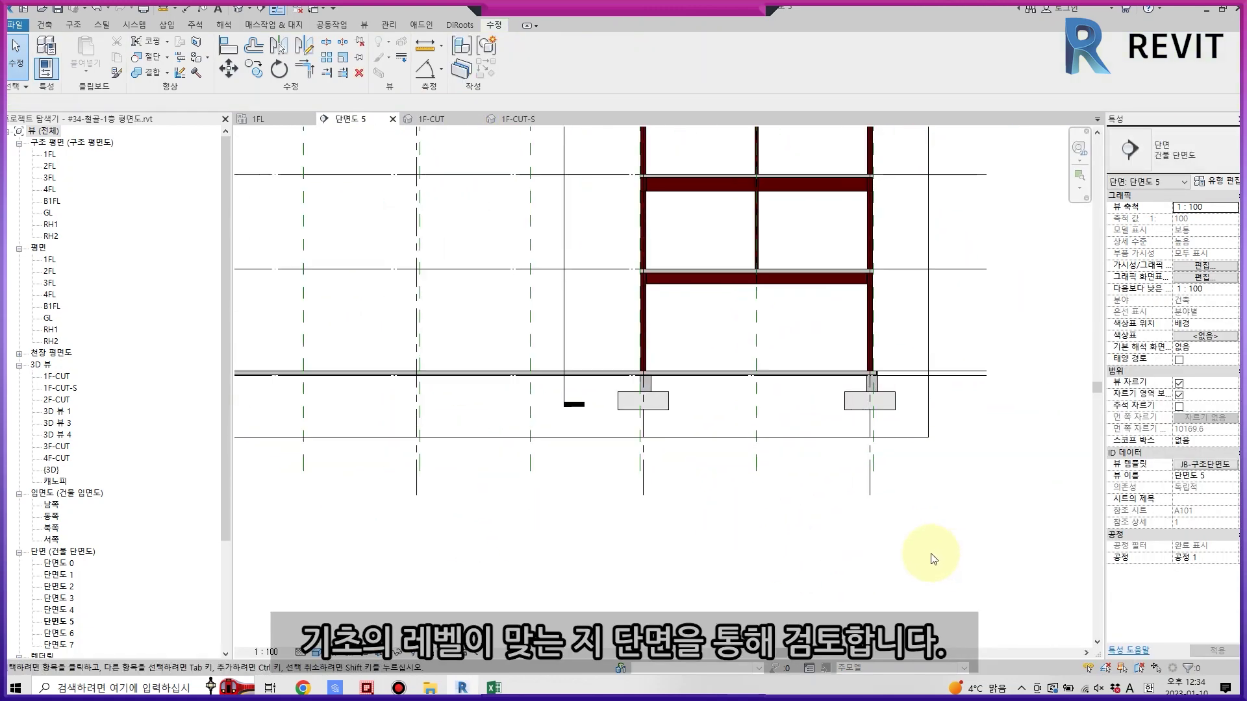
{"action": "left_click", "coordinate": [300, 122]}
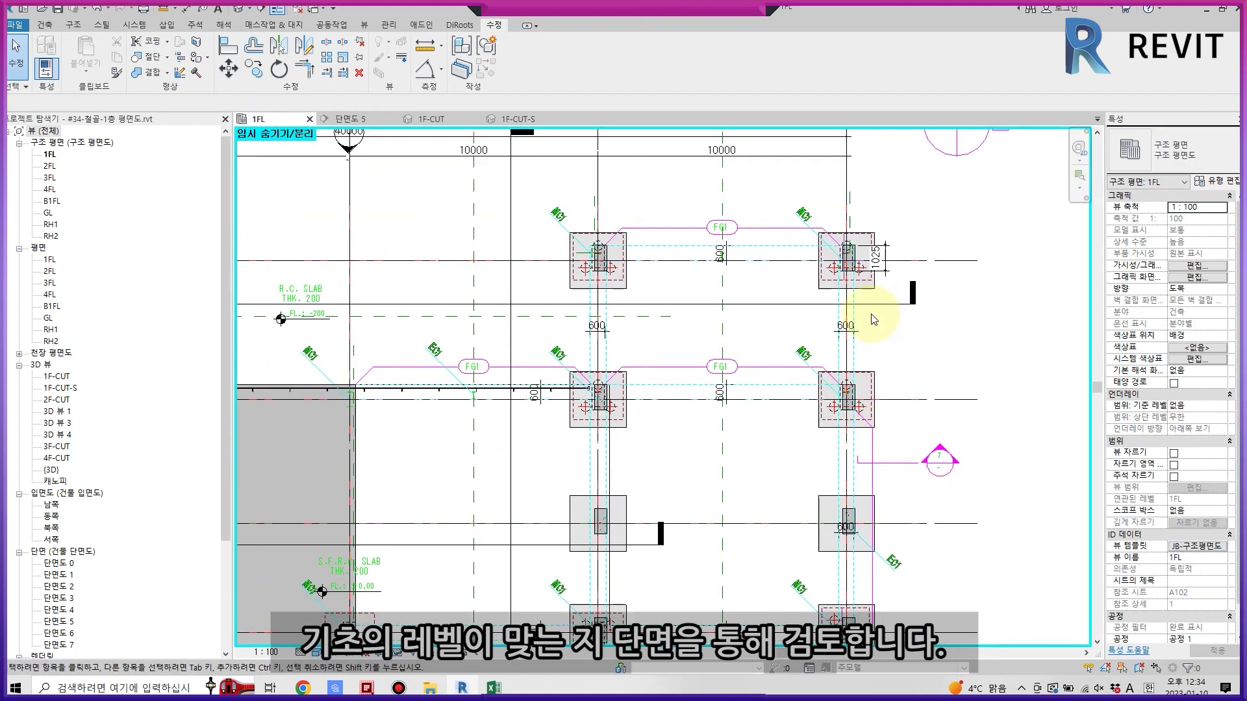
Tile the 1FL plan beside 1F-CUT-S and select all PF1 footings visible in view.
{"action": "key", "text": "w"}
{"action": "key", "text": "t"}
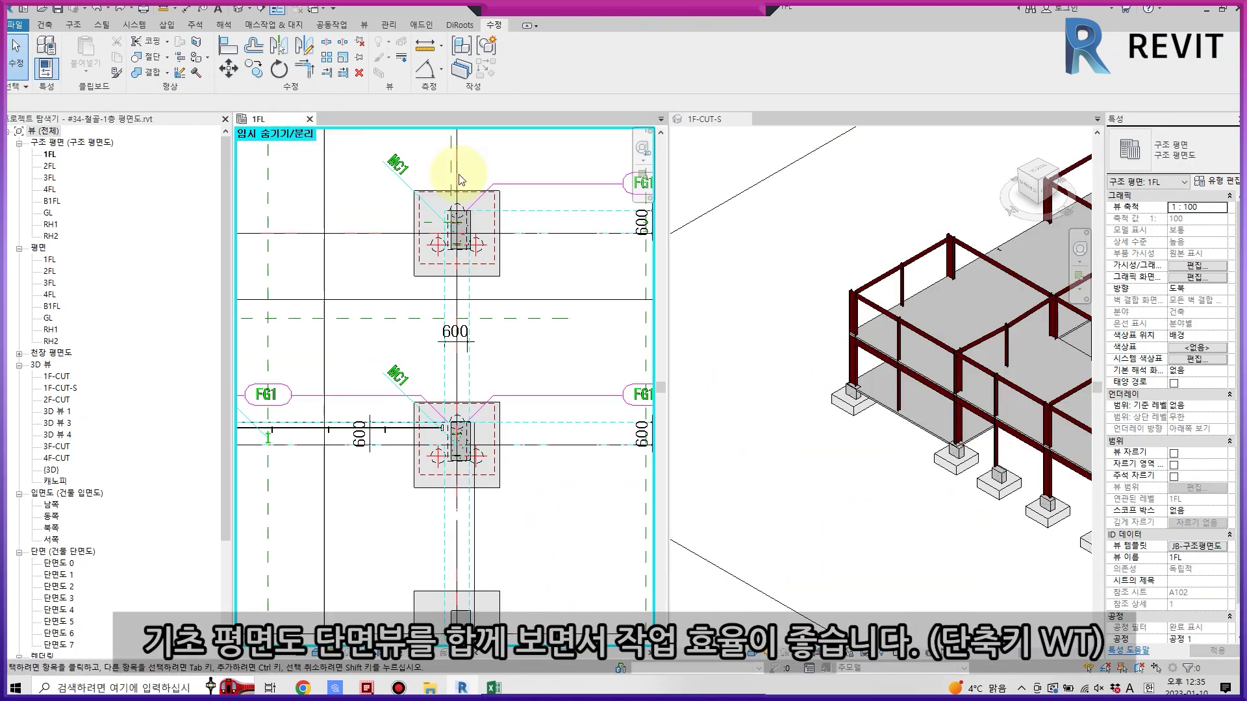
{"action": "left_click", "coordinate": [484, 273]}
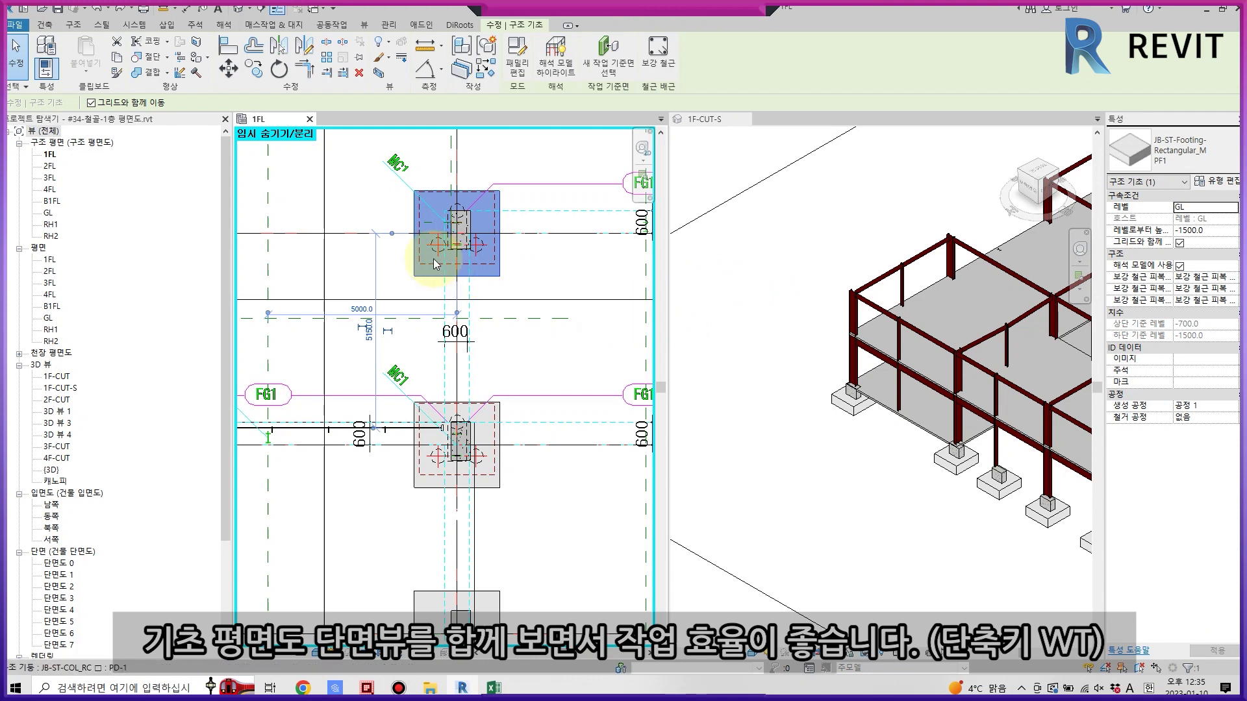
{"action": "scroll", "coordinate": [438, 259], "scroll_direction": "down", "scroll_amount": 2}
{"action": "middle_click_drag", "start_coordinate": [471, 288], "coordinate": [442, 286]}
{"action": "right_click", "coordinate": [443, 275]}
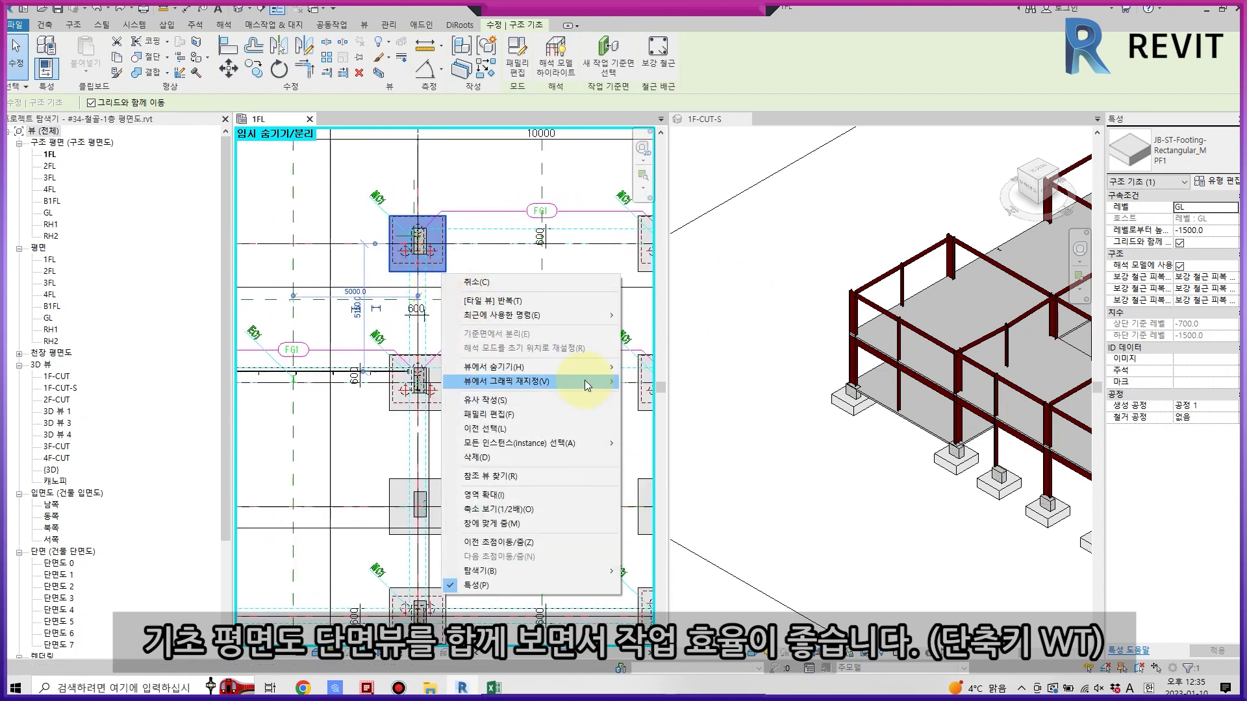
{"action": "left_click", "coordinate": [714, 455]}
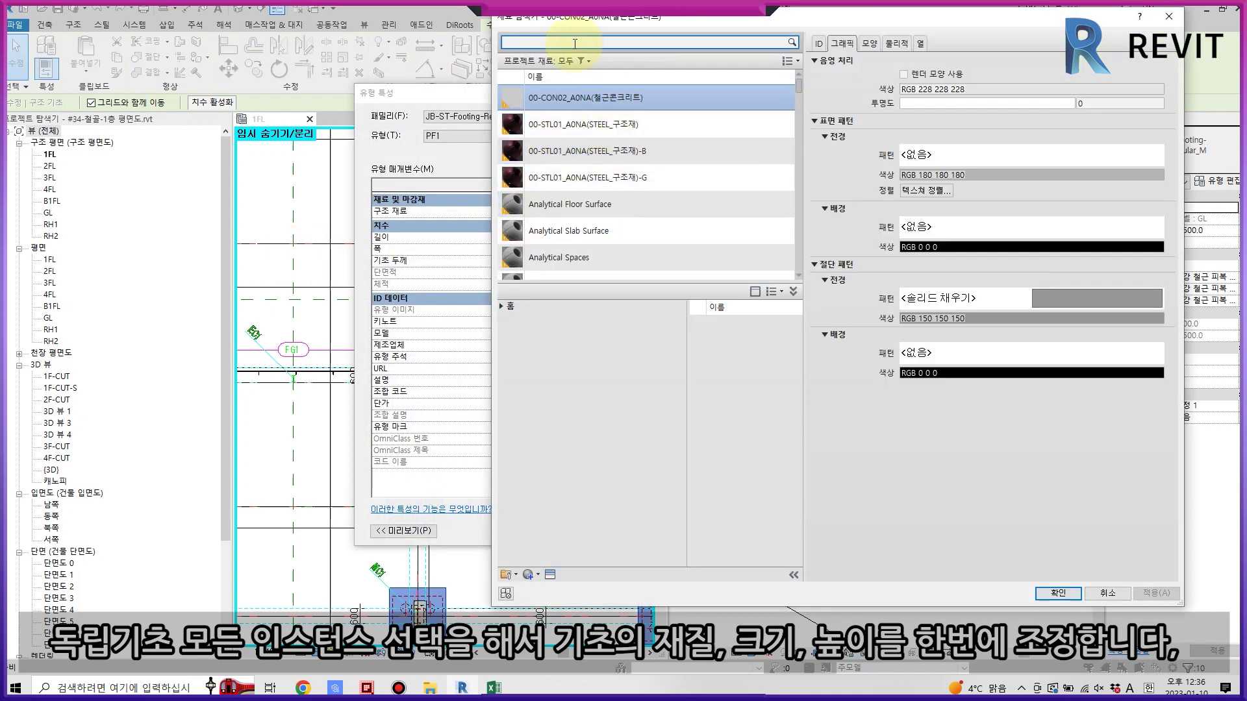
Assign material 콘크리트 - 현장타설 콘크리트 to the PF1 footing type and confirm.
{"action": "type", "text": "ZHS"}
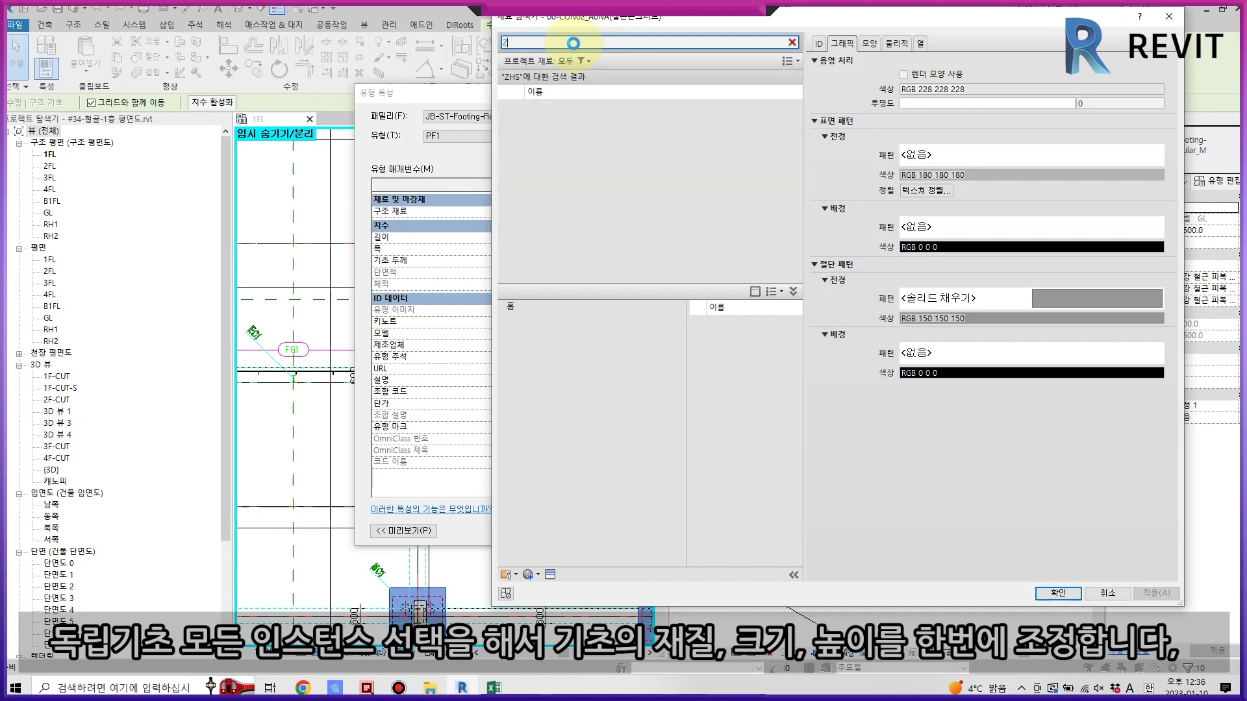
{"action": "key", "text": "BackSpace"}
{"action": "type", "text": "콘크리트"}
{"action": "left_click", "coordinate": [506, 133]}
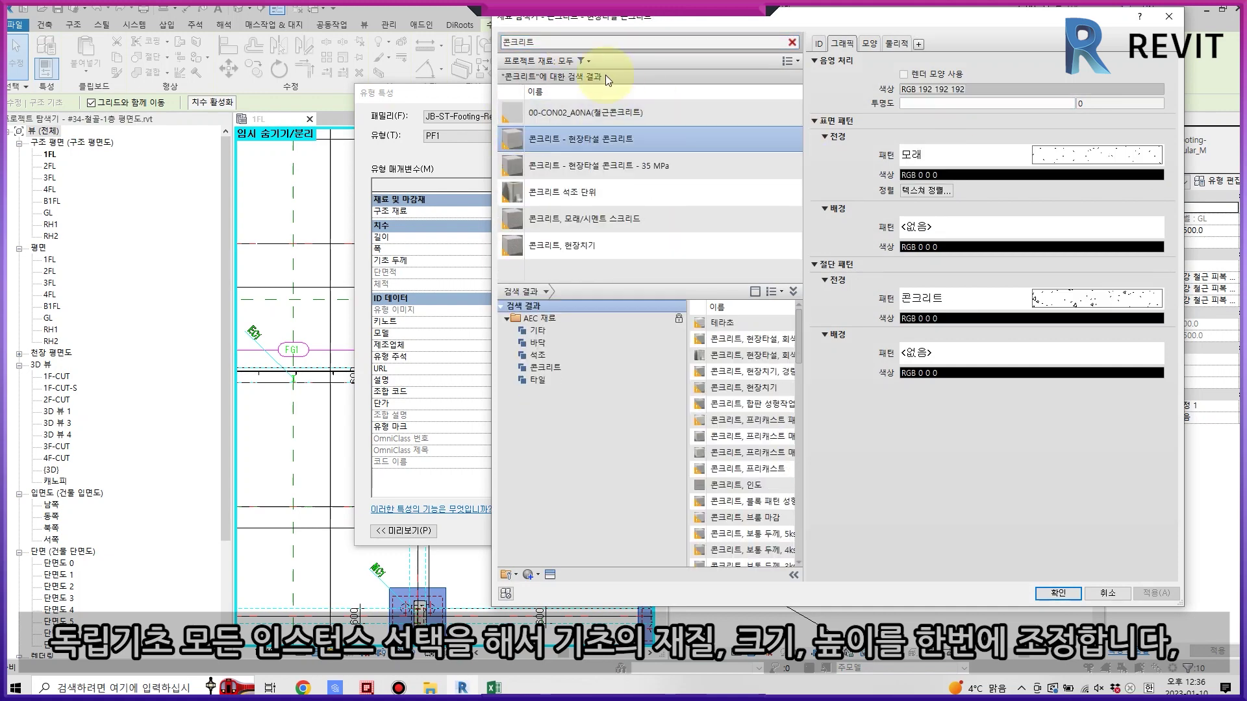
{"action": "left_click", "coordinate": [1058, 593]}
{"action": "left_click", "coordinate": [891, 530]}
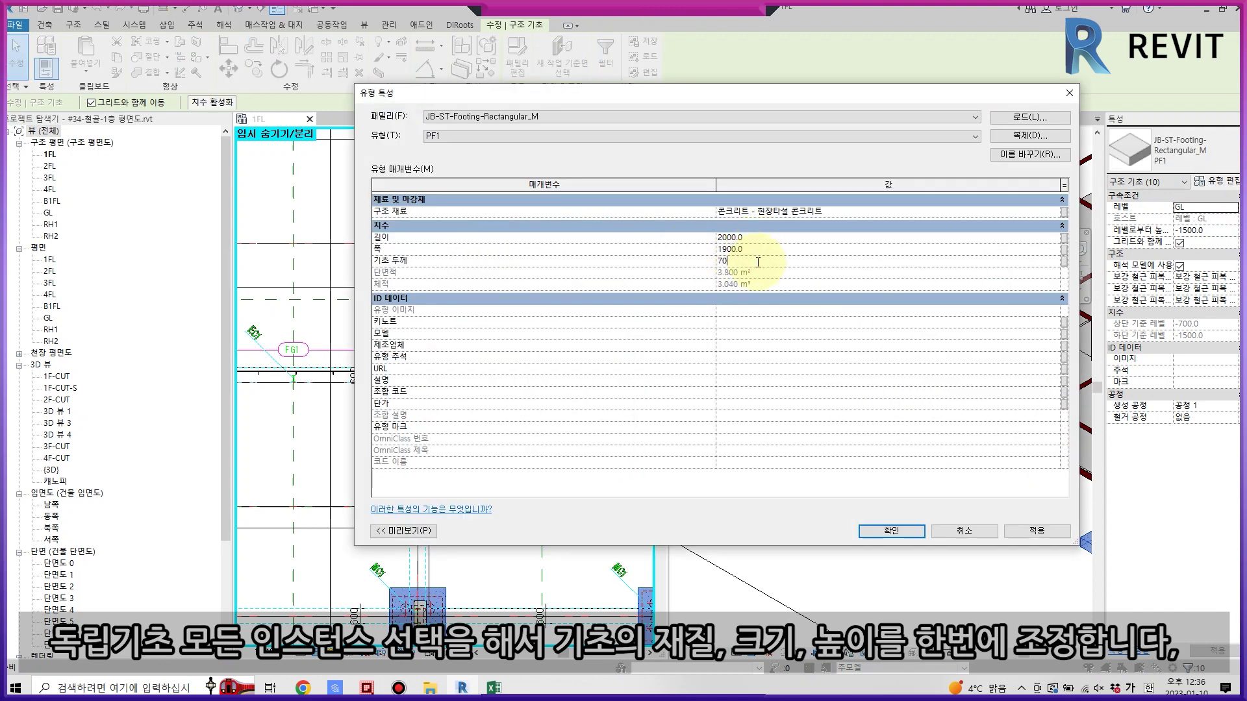
{"action": "left_click", "coordinate": [895, 534]}
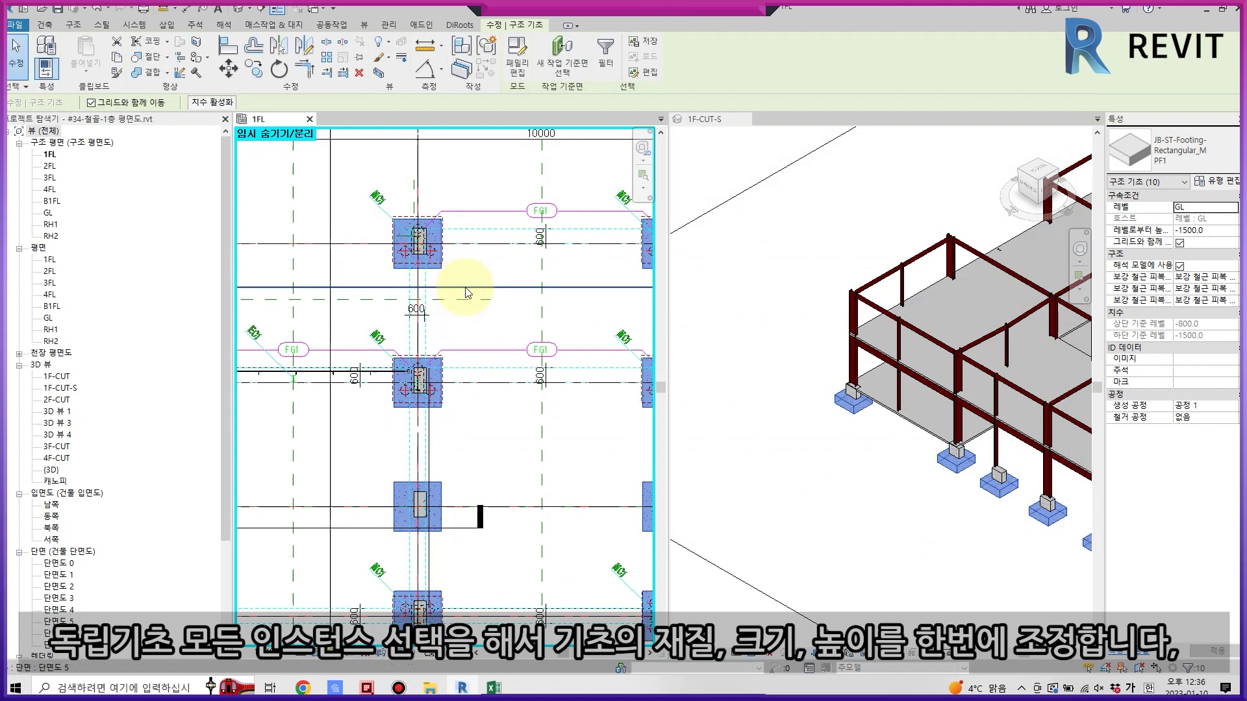
Zoom into the upper footing in the 1FL plan and clear the footing selection.
{"action": "middle_click_drag", "start_coordinate": [468, 278], "coordinate": [434, 311]}
{"action": "scroll", "coordinate": [570, 264], "scroll_direction": "up", "scroll_amount": 1}
{"action": "scroll", "coordinate": [571, 264], "scroll_direction": "up", "scroll_amount": 1}
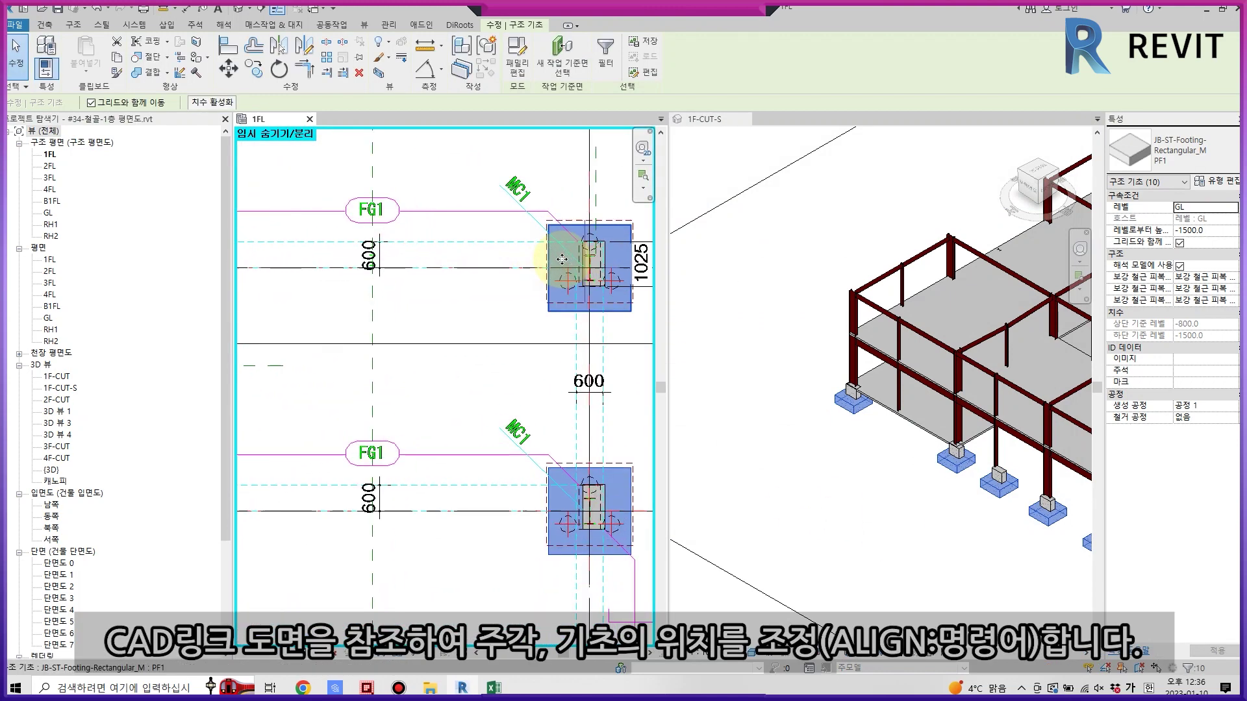
{"action": "scroll", "coordinate": [504, 273], "scroll_direction": "up", "scroll_amount": 2}
{"action": "scroll", "coordinate": [505, 272], "scroll_direction": "up", "scroll_amount": 1}
{"action": "left_click", "coordinate": [500, 197]}
{"action": "scroll", "coordinate": [334, 287], "scroll_direction": "up", "scroll_amount": 1}
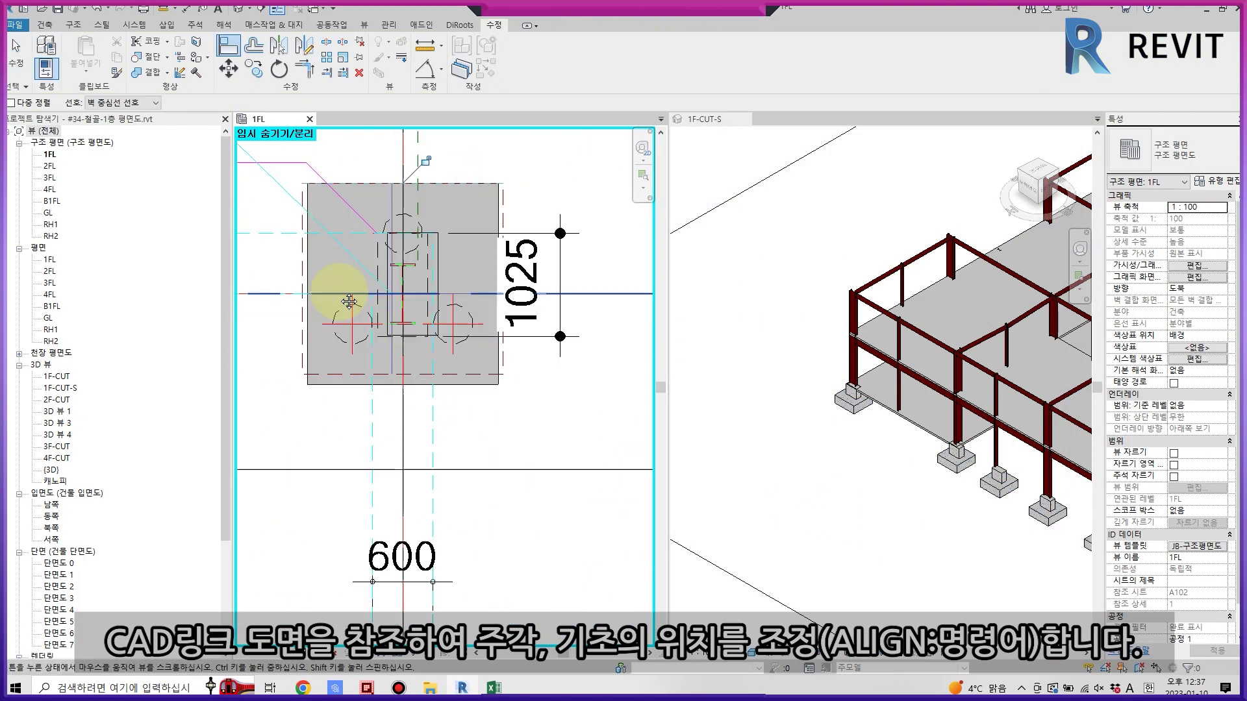
{"action": "scroll", "coordinate": [462, 382], "scroll_direction": "up", "scroll_amount": 1}
Try the Align (AL) tool on the lower footing's column, cancelling each attempt.
{"action": "key", "text": "a"}
{"action": "key", "text": "l"}
{"action": "scroll", "coordinate": [446, 173], "scroll_direction": "up", "scroll_amount": 1}
{"action": "scroll", "coordinate": [515, 543], "scroll_direction": "down", "scroll_amount": 2}
{"action": "middle_click_drag", "start_coordinate": [515, 543], "coordinate": [415, 391]}
{"action": "key", "text": "Escape"}
{"action": "scroll", "coordinate": [504, 344], "scroll_direction": "down", "scroll_amount": 2}
{"action": "scroll", "coordinate": [477, 525], "scroll_direction": "up", "scroll_amount": 1}
{"action": "left_click", "coordinate": [419, 460]}
{"action": "key", "text": "a"}
{"action": "key", "text": "l"}
{"action": "scroll", "coordinate": [390, 376], "scroll_direction": "up", "scroll_amount": 2}
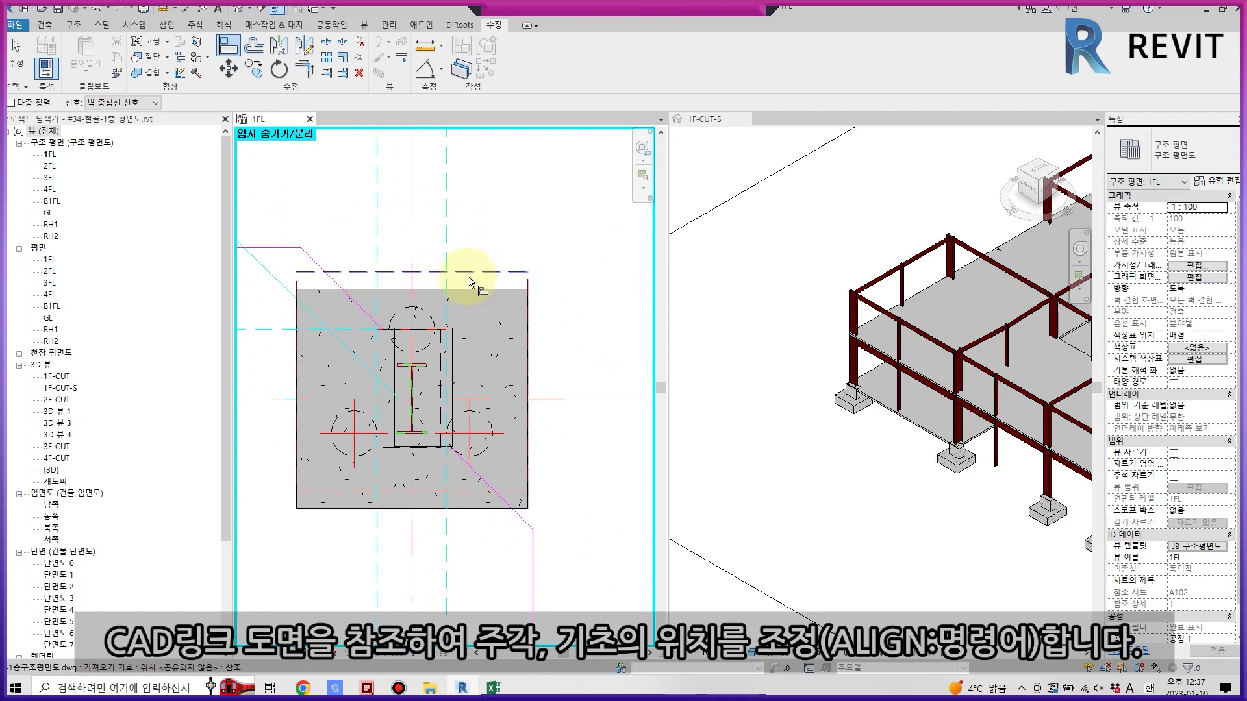
{"action": "scroll", "coordinate": [476, 363], "scroll_direction": "down", "scroll_amount": 3}
{"action": "scroll", "coordinate": [474, 412], "scroll_direction": "up", "scroll_amount": 3}
{"action": "key", "text": "Escape"}
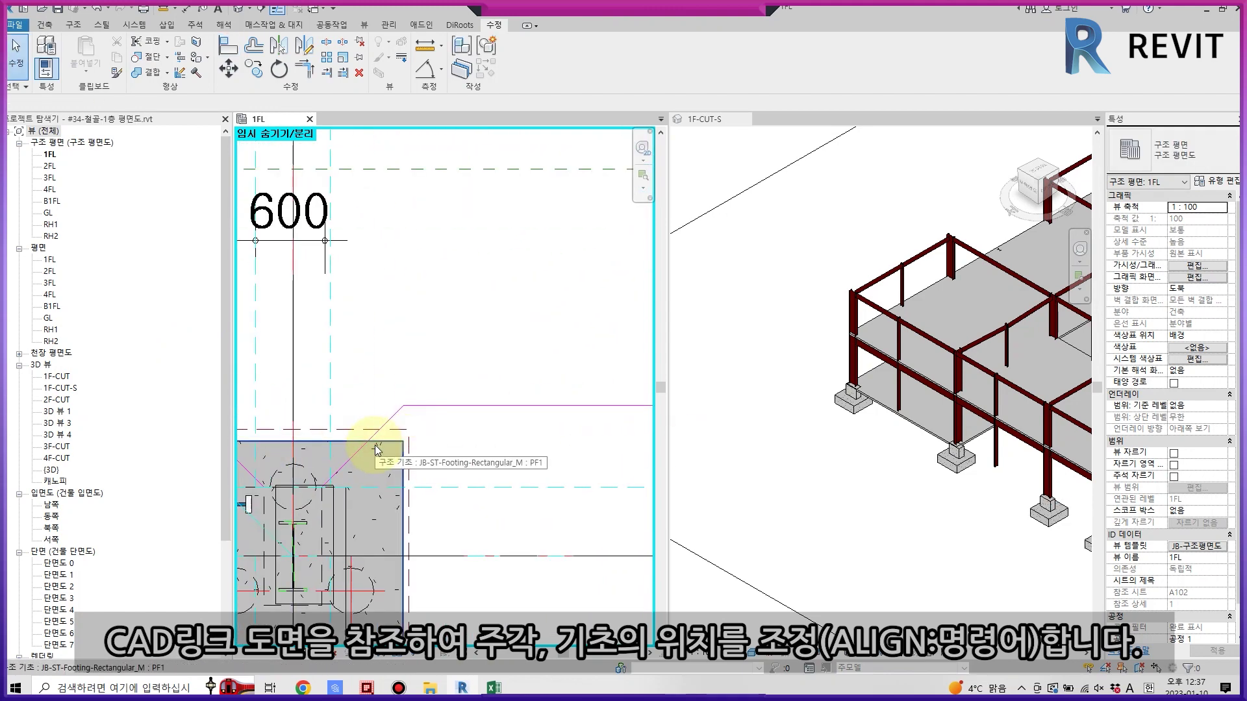
{"action": "scroll", "coordinate": [370, 448], "scroll_direction": "up", "scroll_amount": 2}
Select the footing and try Align on it, then cancel.
{"action": "left_click", "coordinate": [443, 349]}
{"action": "key", "text": "a"}
{"action": "key", "text": "l"}
{"action": "scroll", "coordinate": [404, 375], "scroll_direction": "down", "scroll_amount": 3}
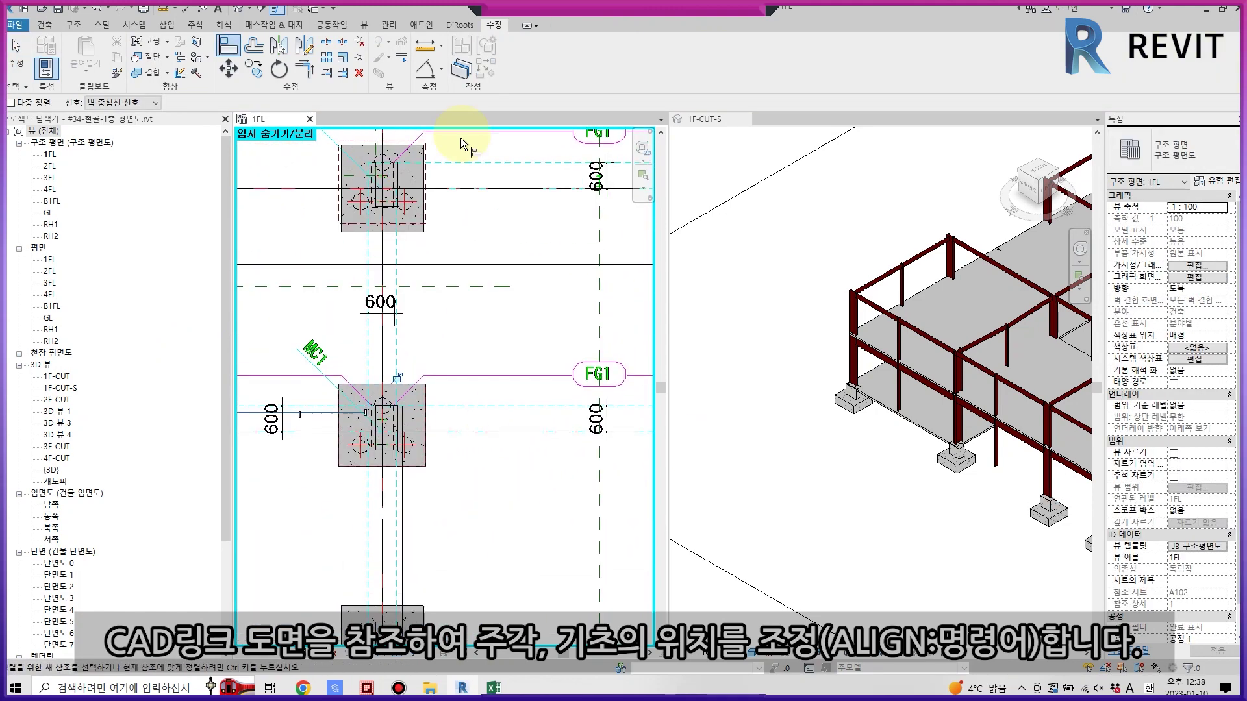
{"action": "scroll", "coordinate": [413, 269], "scroll_direction": "up", "scroll_amount": 2}
{"action": "key", "text": "Escape"}
{"action": "scroll", "coordinate": [412, 195], "scroll_direction": "down", "scroll_amount": 3}
{"action": "scroll", "coordinate": [356, 467], "scroll_direction": "up", "scroll_amount": 3}
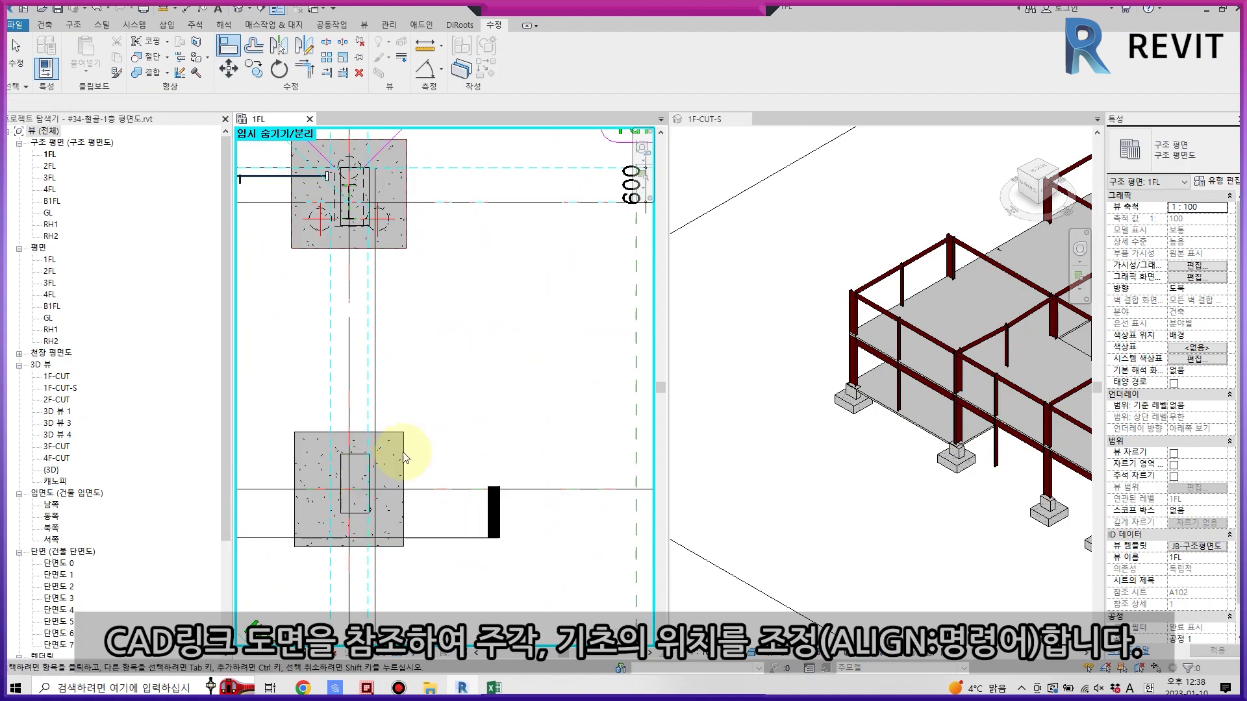
{"action": "scroll", "coordinate": [389, 465], "scroll_direction": "up", "scroll_amount": 2}
{"action": "scroll", "coordinate": [418, 459], "scroll_direction": "up", "scroll_amount": 2}
Restart Align with AL and zoom the plan in onto the footing.
{"action": "key", "text": "a"}
{"action": "key", "text": "l"}
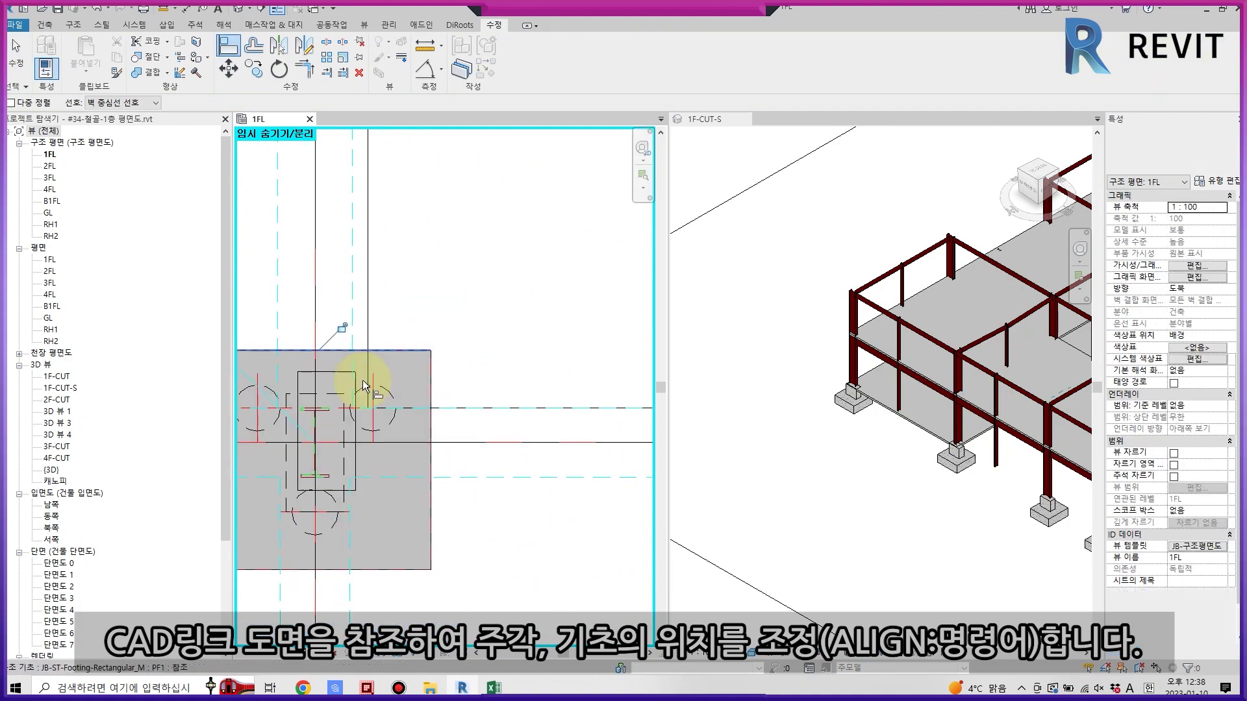
{"action": "scroll", "coordinate": [419, 345], "scroll_direction": "up", "scroll_amount": 3}
{"action": "scroll", "coordinate": [445, 258], "scroll_direction": "down", "scroll_amount": 4}
{"action": "scroll", "coordinate": [431, 356], "scroll_direction": "down", "scroll_amount": 1}
{"action": "scroll", "coordinate": [415, 286], "scroll_direction": "up", "scroll_amount": 5}
{"action": "middle_click_drag", "start_coordinate": [391, 361], "coordinate": [403, 379]}
{"action": "scroll", "coordinate": [376, 424], "scroll_direction": "up", "scroll_amount": 2}
{"action": "scroll", "coordinate": [387, 513], "scroll_direction": "up", "scroll_amount": 2}
{"action": "scroll", "coordinate": [380, 507], "scroll_direction": "up", "scroll_amount": 2}
{"action": "scroll", "coordinate": [380, 508], "scroll_direction": "down", "scroll_amount": 2}
{"action": "scroll", "coordinate": [347, 415], "scroll_direction": "down", "scroll_amount": 2}
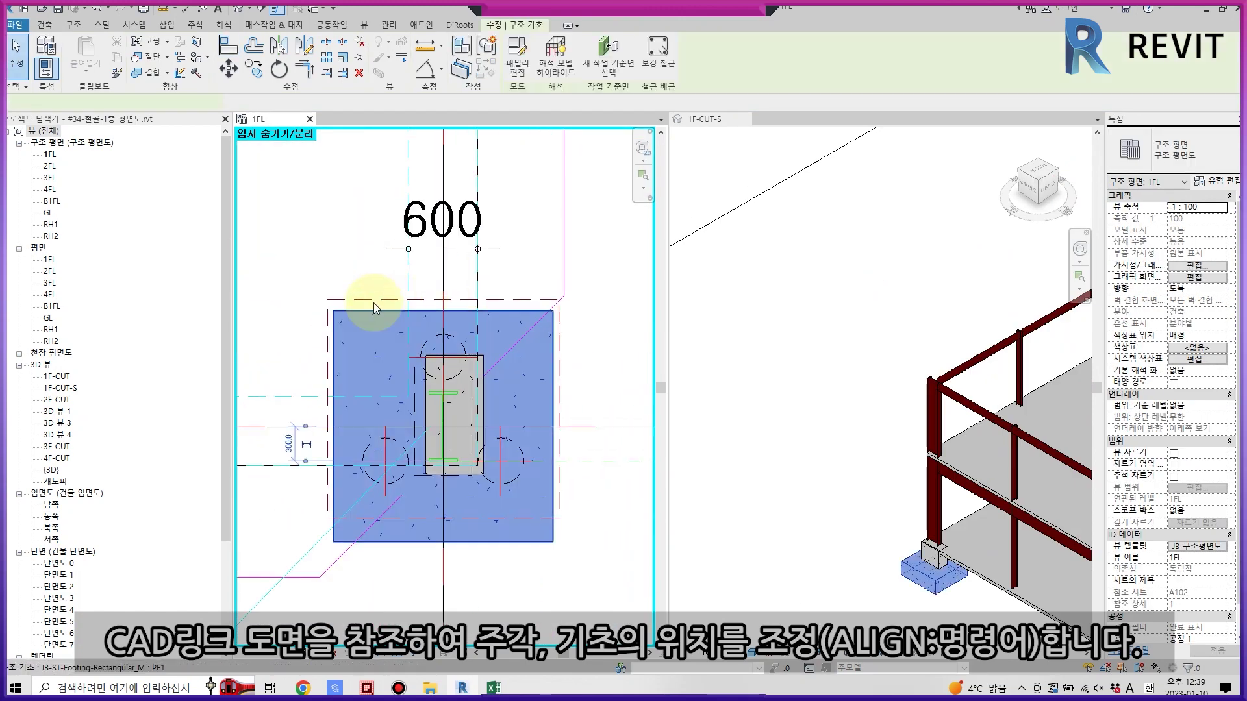
{"action": "scroll", "coordinate": [373, 303], "scroll_direction": "up", "scroll_amount": 1}
{"action": "scroll", "coordinate": [377, 293], "scroll_direction": "up", "scroll_amount": 2}
{"action": "scroll", "coordinate": [426, 394], "scroll_direction": "down", "scroll_amount": 2}
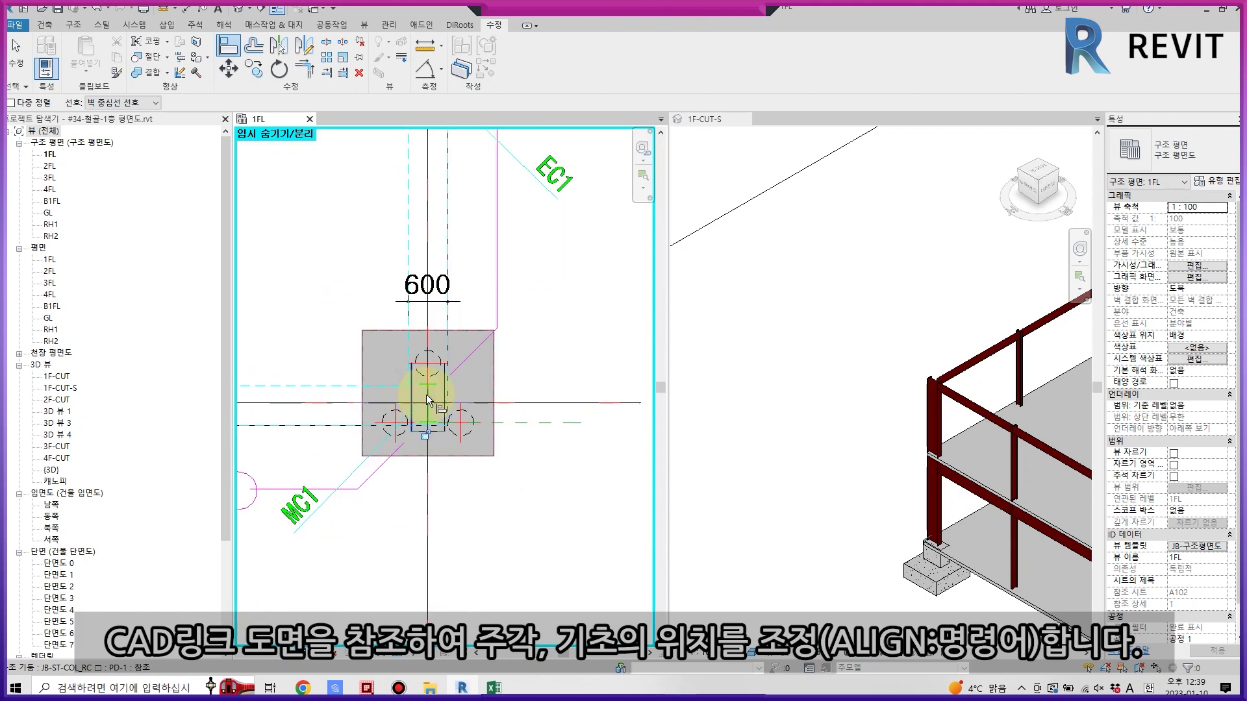
{"action": "scroll", "coordinate": [529, 481], "scroll_direction": "down", "scroll_amount": 2}
{"action": "scroll", "coordinate": [446, 446], "scroll_direction": "up", "scroll_amount": 2}
{"action": "scroll", "coordinate": [437, 295], "scroll_direction": "up", "scroll_amount": 2}
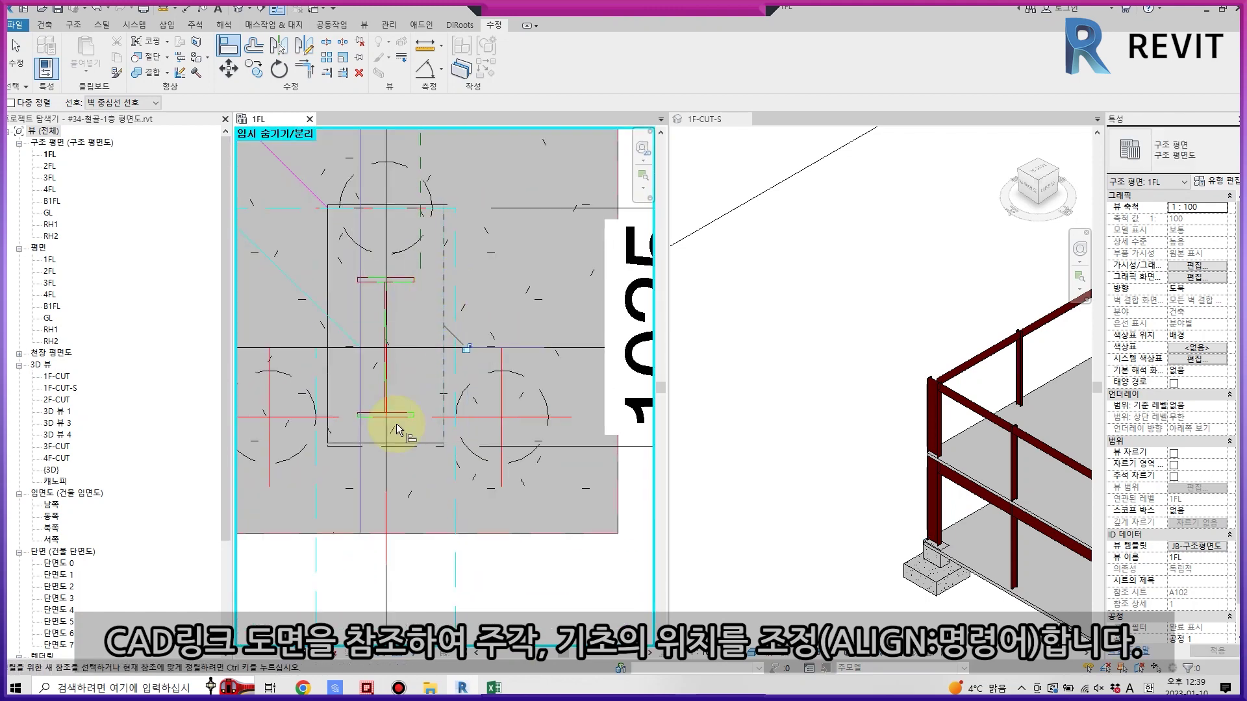
{"action": "scroll", "coordinate": [416, 435], "scroll_direction": "down", "scroll_amount": 2}
{"action": "scroll", "coordinate": [478, 591], "scroll_direction": "up", "scroll_amount": 1}
{"action": "scroll", "coordinate": [403, 300], "scroll_direction": "up", "scroll_amount": 2}
Align the footing edge to the linked CAD line and finish aligning.
{"action": "left_click", "coordinate": [368, 479]}
{"action": "scroll", "coordinate": [454, 474], "scroll_direction": "down", "scroll_amount": 3}
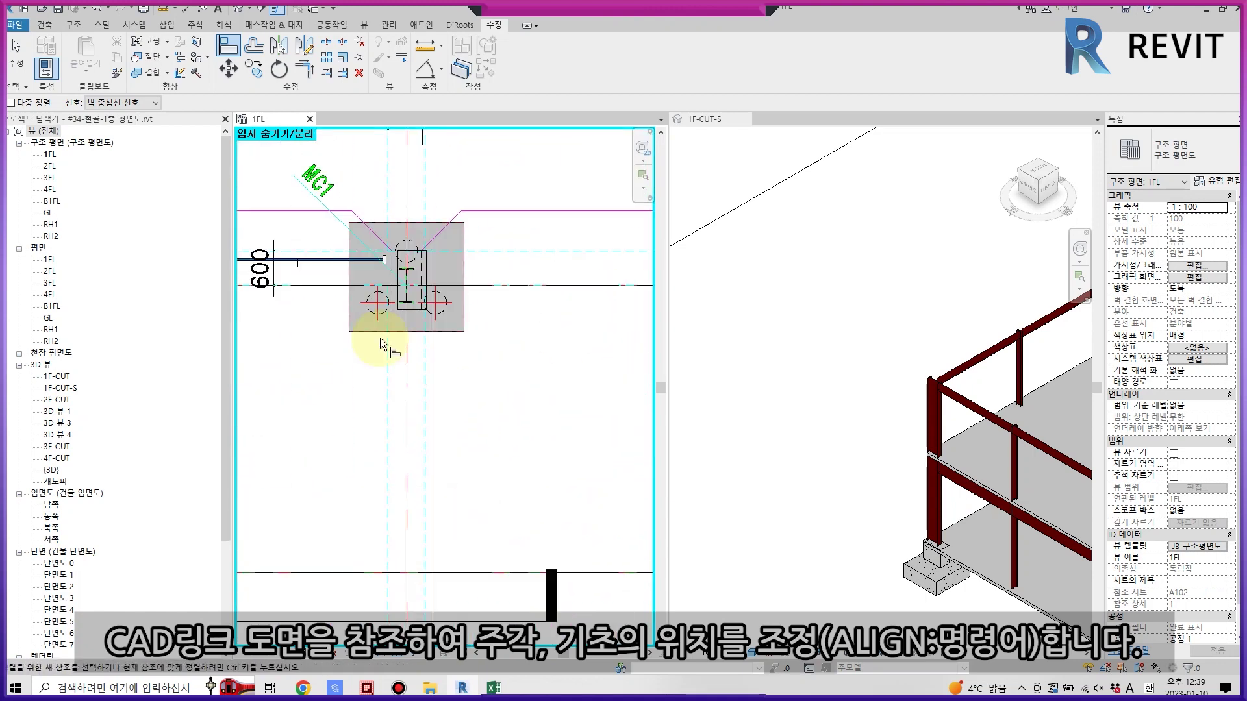
{"action": "left_click", "coordinate": [381, 342]}
{"action": "scroll", "coordinate": [455, 347], "scroll_direction": "up", "scroll_amount": 3}
{"action": "scroll", "coordinate": [542, 571], "scroll_direction": "up", "scroll_amount": 1}
{"action": "scroll", "coordinate": [473, 489], "scroll_direction": "down", "scroll_amount": 3}
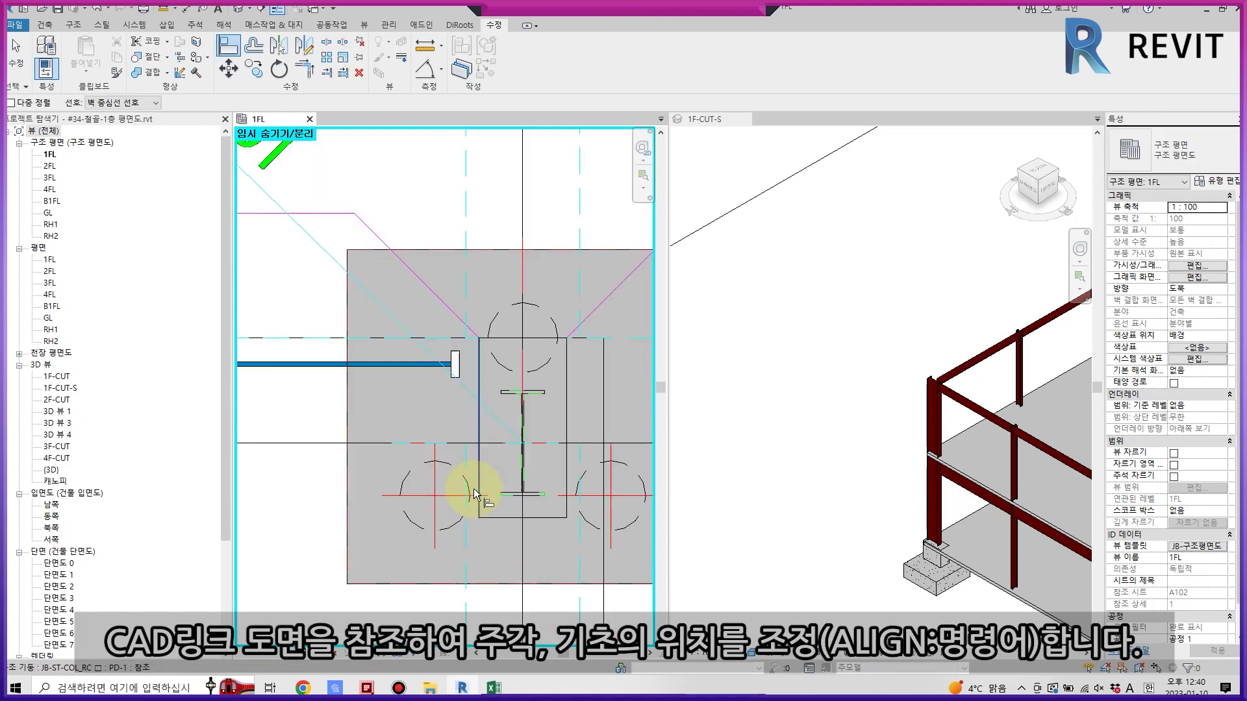
{"action": "scroll", "coordinate": [445, 236], "scroll_direction": "up", "scroll_amount": 3}
{"action": "scroll", "coordinate": [467, 182], "scroll_direction": "up", "scroll_amount": 2}
{"action": "left_click", "coordinate": [446, 144]}
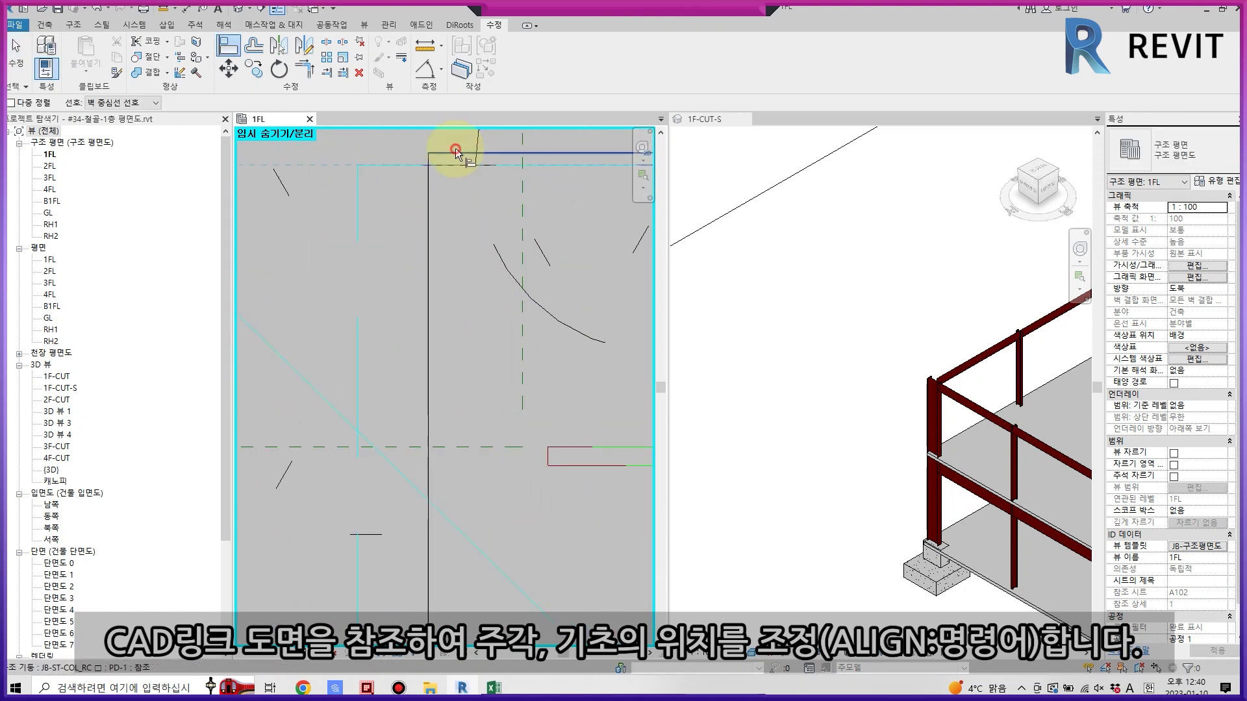
{"action": "key", "text": "Escape"}
{"action": "scroll", "coordinate": [468, 385], "scroll_direction": "down", "scroll_amount": 3}
{"action": "scroll", "coordinate": [932, 509], "scroll_direction": "down", "scroll_amount": 2}
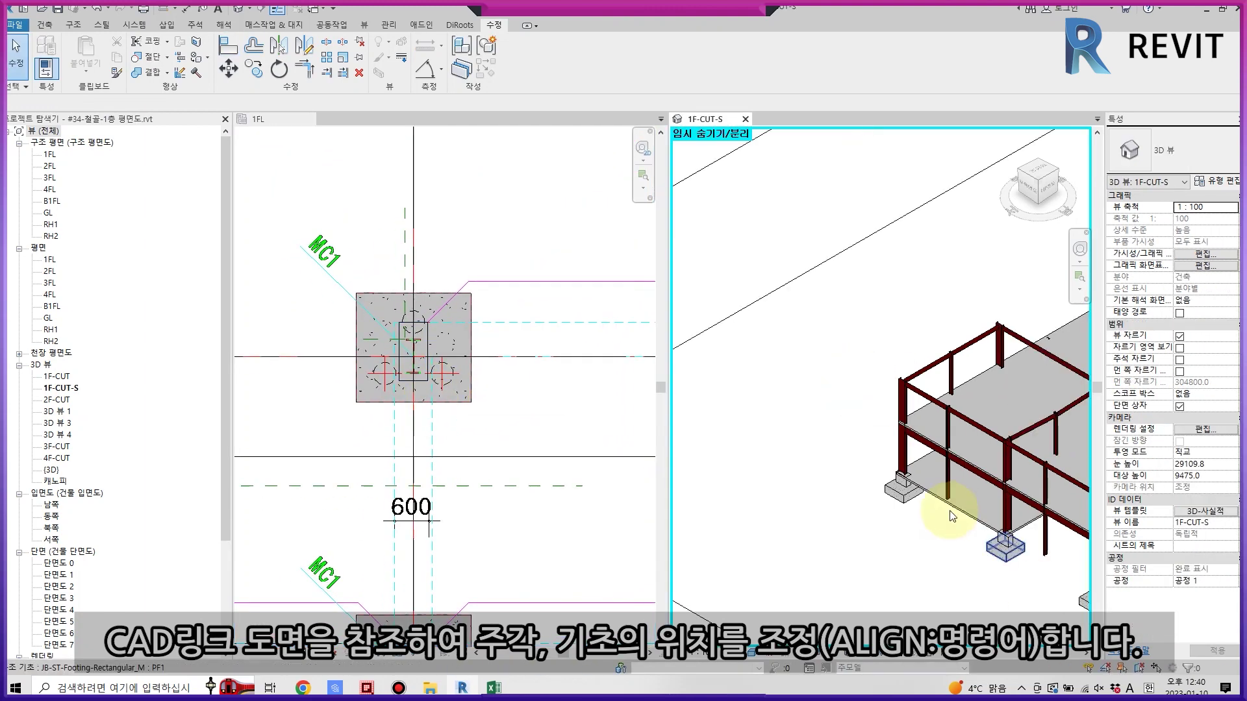
Review the footings in 1F-CUT-S, then pick beam type JB-S-FRM_RC 00-2_WG1 in 1FL.
{"action": "middle_click_drag", "start_coordinate": [932, 509], "coordinate": [717, 398]}
{"action": "scroll", "coordinate": [757, 355], "scroll_direction": "up", "scroll_amount": 1}
{"action": "scroll", "coordinate": [759, 356], "scroll_direction": "up", "scroll_amount": 1}
{"action": "scroll", "coordinate": [772, 396], "scroll_direction": "down", "scroll_amount": 2}
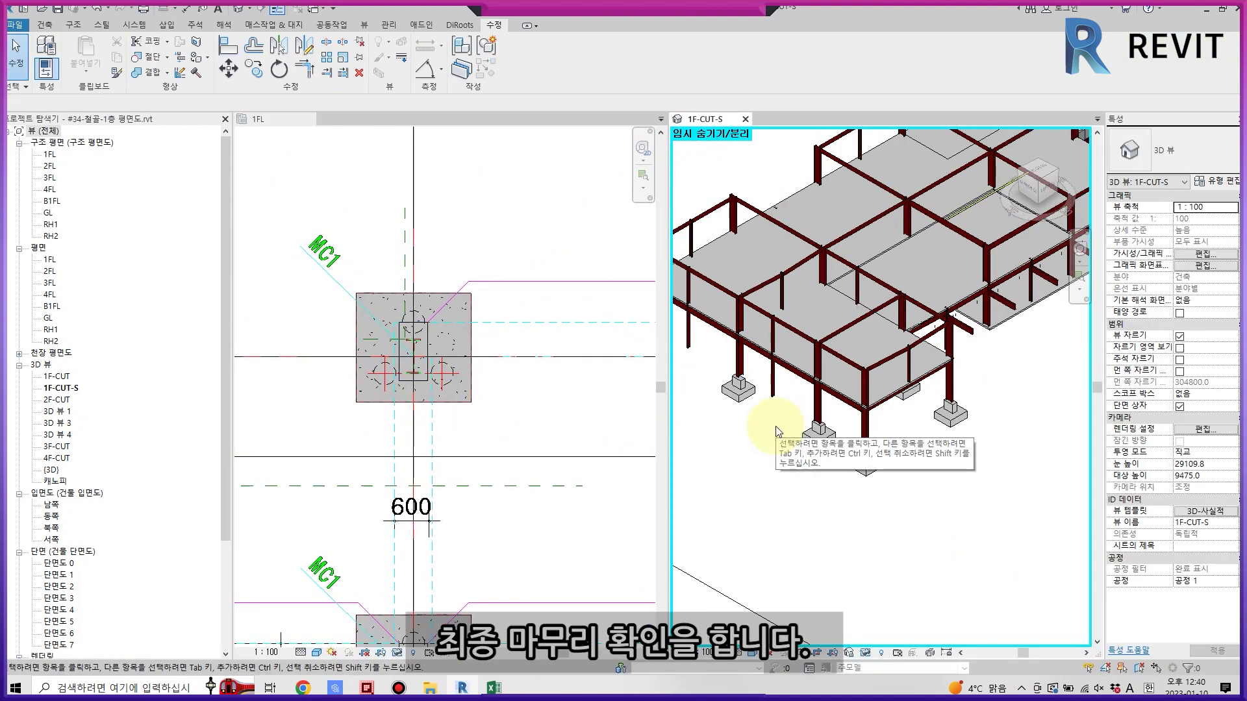
{"action": "scroll", "coordinate": [851, 480], "scroll_direction": "down", "scroll_amount": 2}
{"action": "left_click", "coordinate": [497, 444]}
{"action": "scroll", "coordinate": [493, 443], "scroll_direction": "down", "scroll_amount": 2}
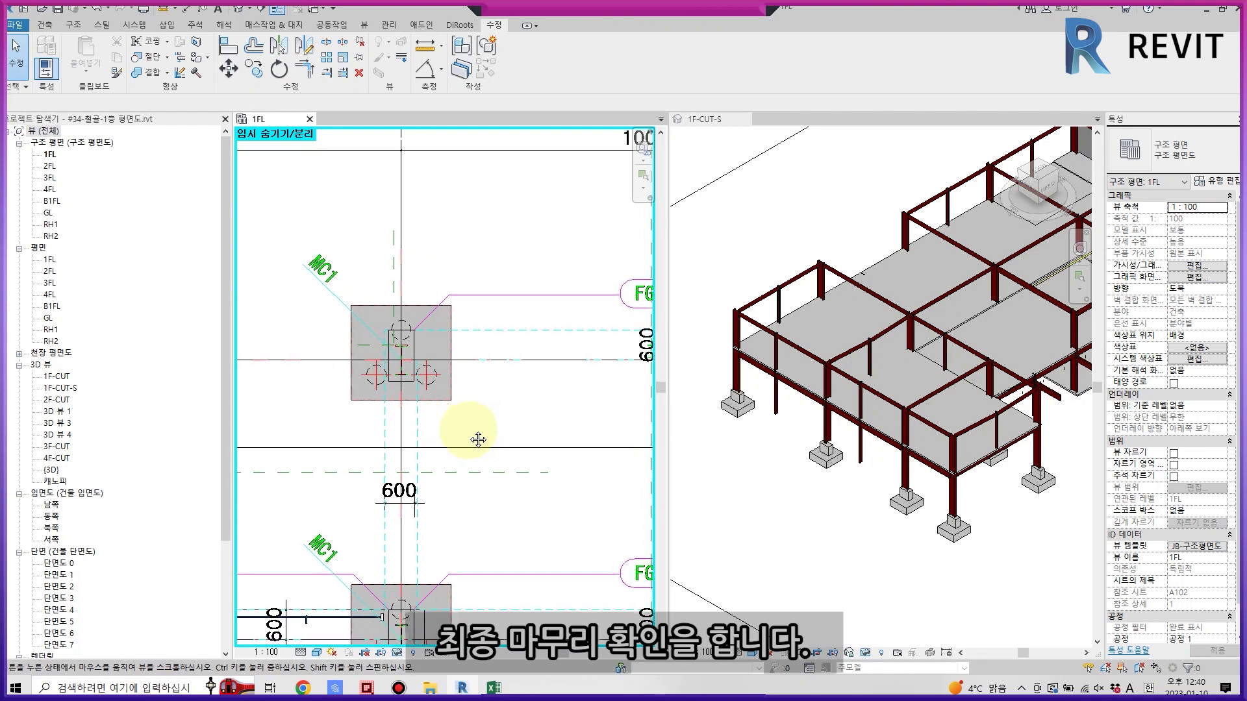
{"action": "left_click", "coordinate": [471, 430]}
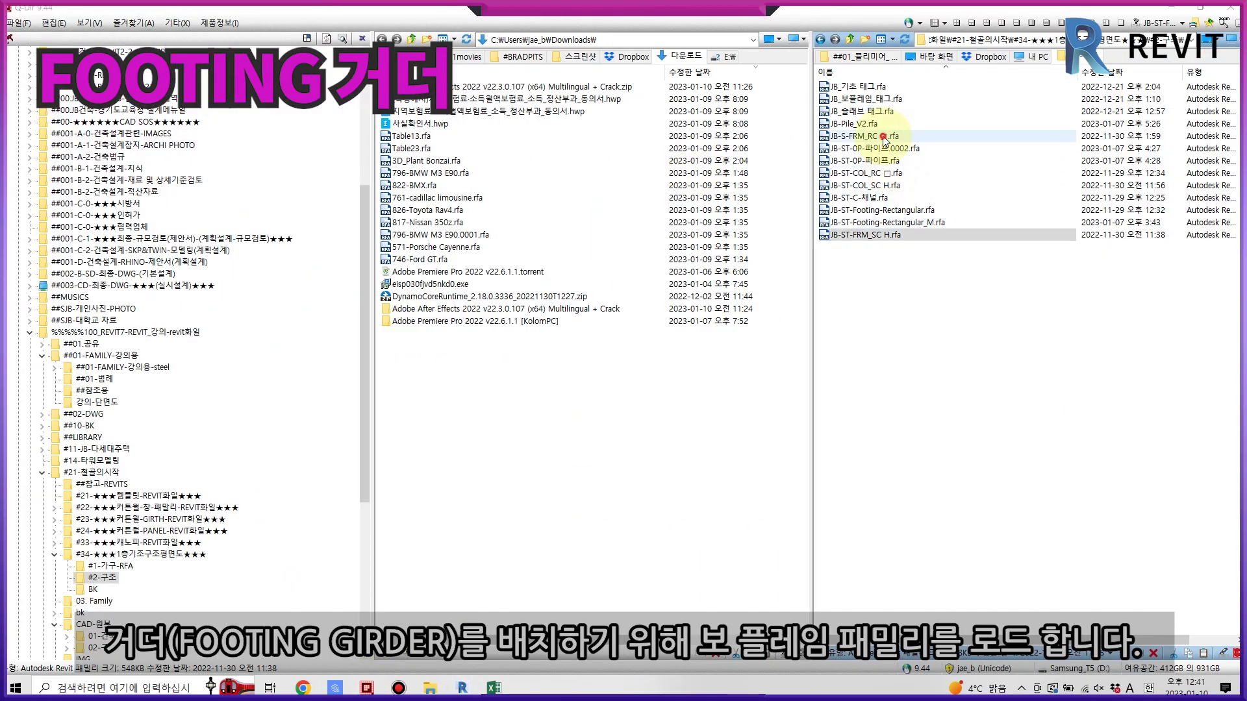
{"action": "left_click", "coordinate": [884, 138]}
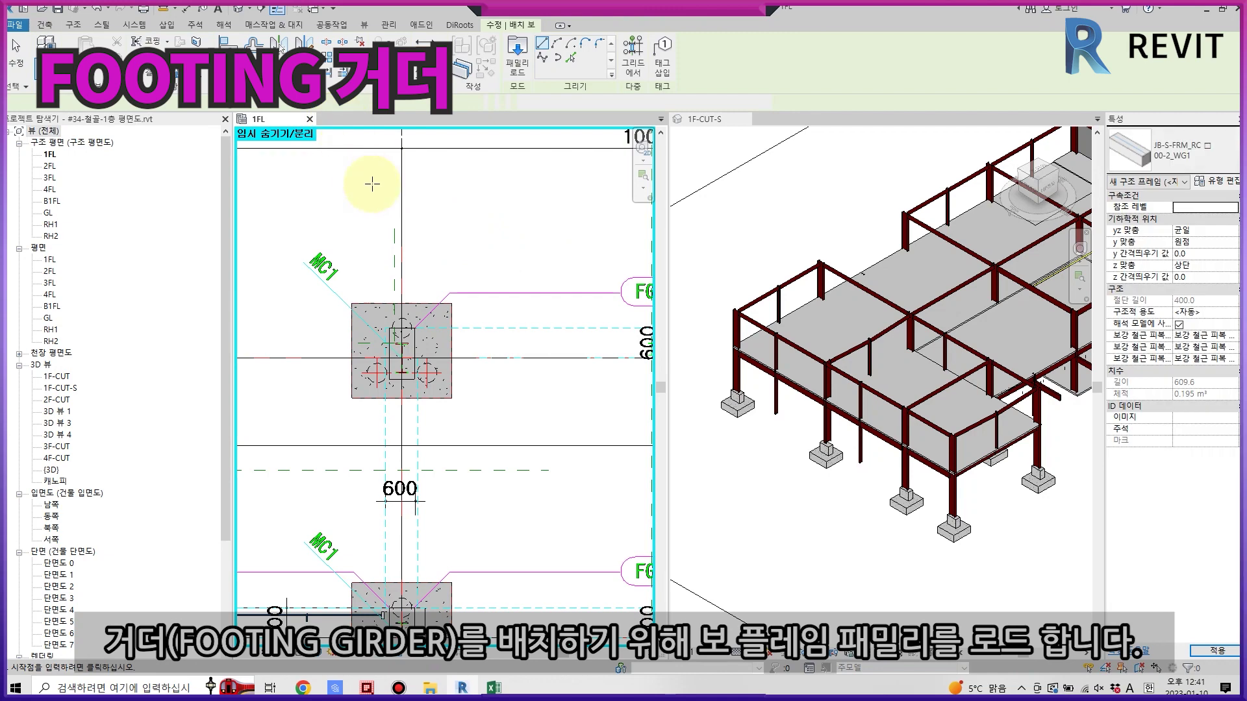
Place JB-S-FRM_RC footing beams on the grid lines enclosed by a crossing window.
{"action": "left_click", "coordinate": [630, 51]}
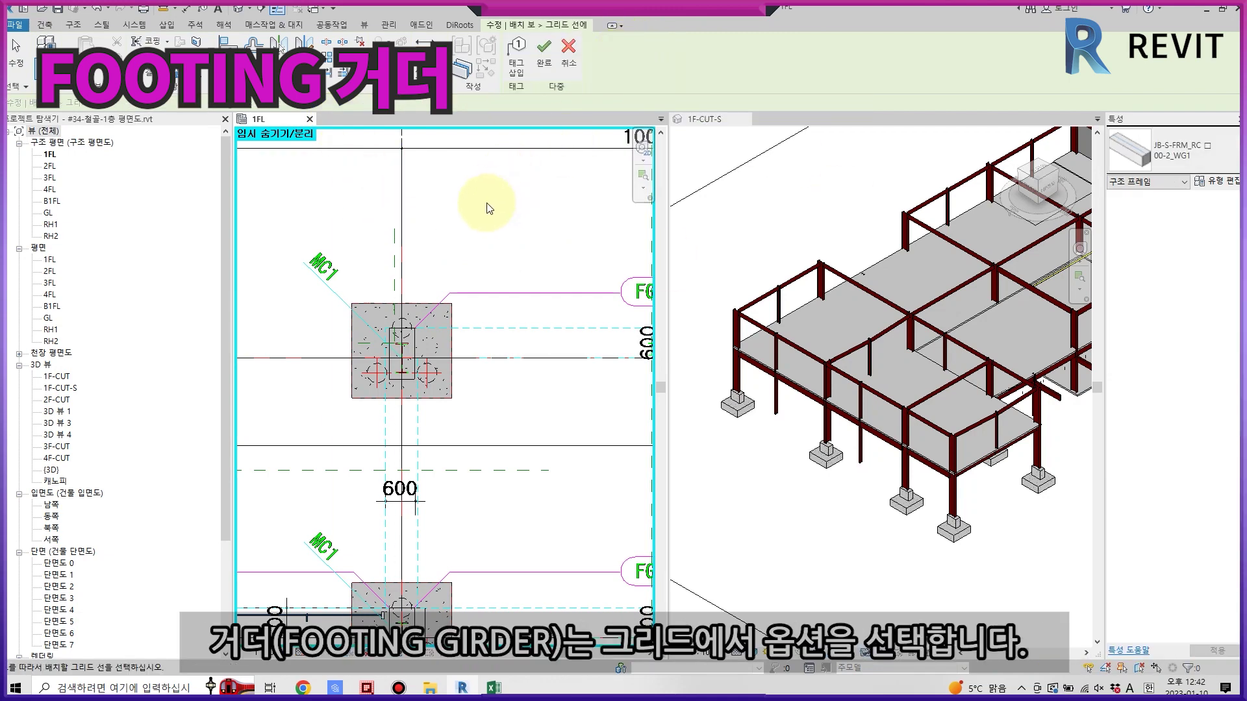
{"action": "scroll", "coordinate": [489, 208], "scroll_direction": "down", "scroll_amount": 3}
{"action": "scroll", "coordinate": [320, 223], "scroll_direction": "down", "scroll_amount": 3}
{"action": "scroll", "coordinate": [390, 325], "scroll_direction": "up", "scroll_amount": 2}
{"action": "left_click_drag", "start_coordinate": [517, 613], "coordinate": [347, 223]}
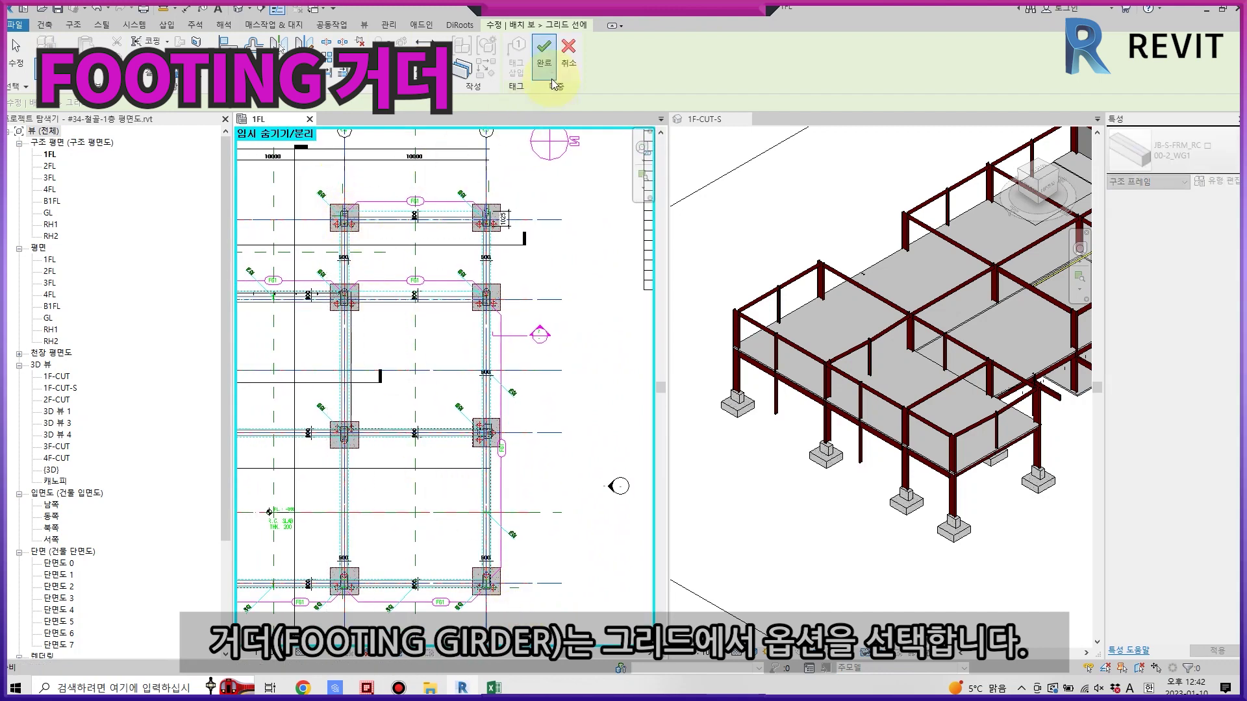
{"action": "left_click", "coordinate": [551, 80]}
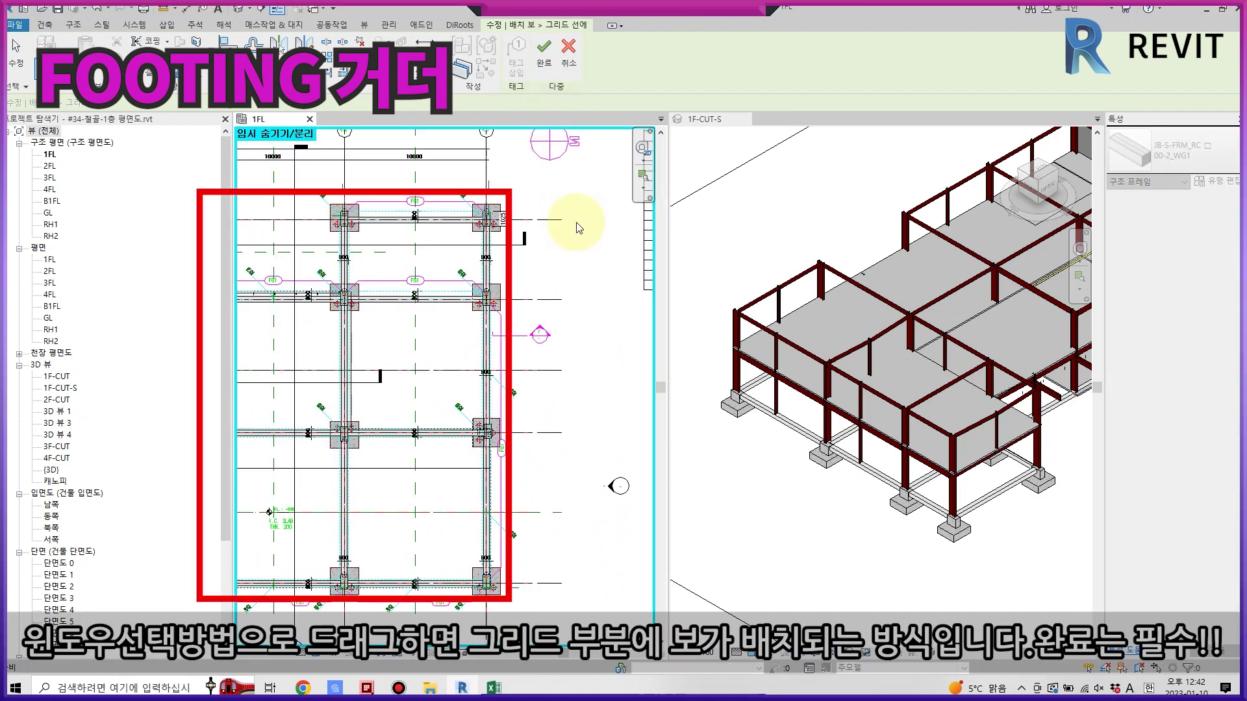
Select all 26 footing beam instances.
{"action": "left_click", "coordinate": [415, 179]}
{"action": "right_click", "coordinate": [430, 190]}
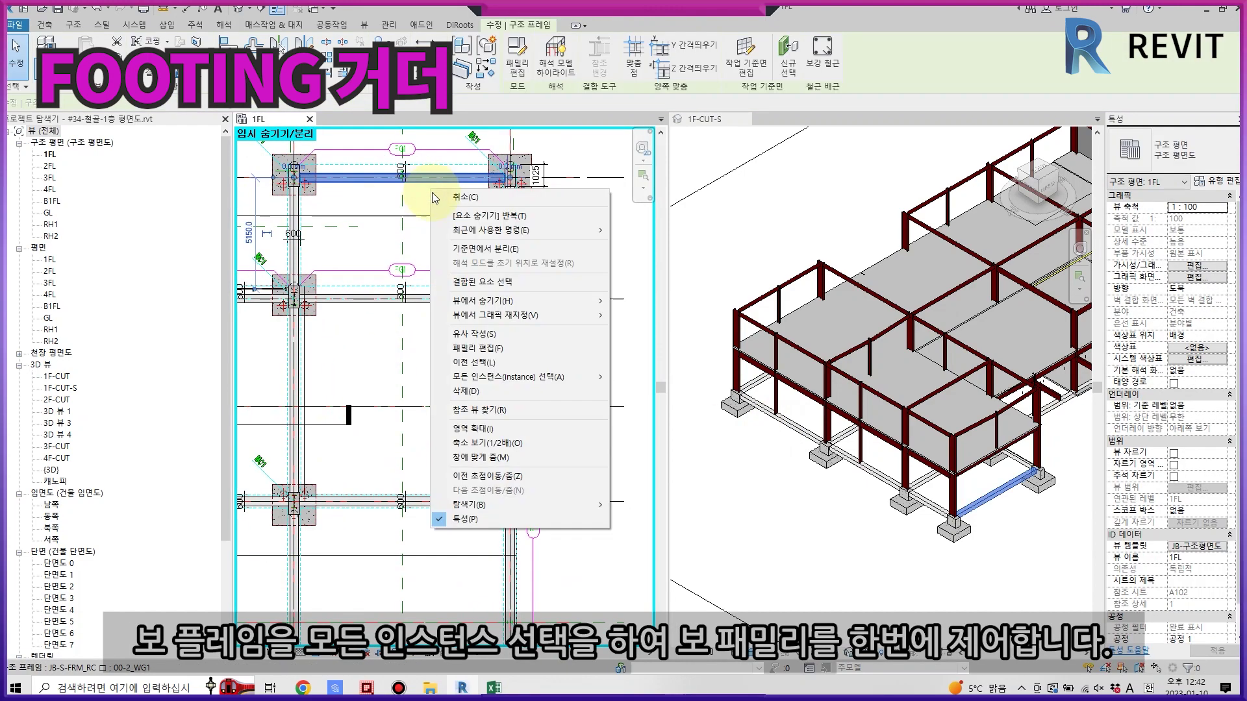
{"action": "left_click", "coordinate": [643, 390]}
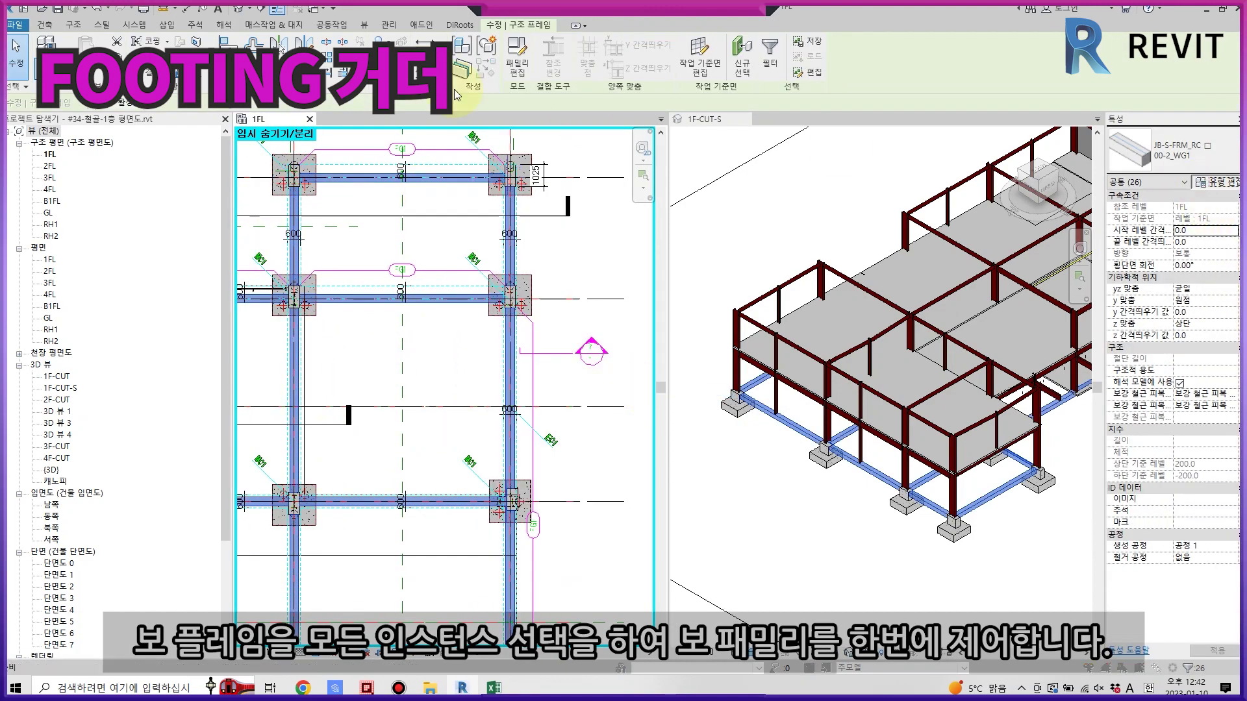
Duplicate the cast-in-place concrete (콘크리트) material for the footing beam type as JB-CONC.
{"action": "left_click", "coordinate": [63, 59]}
{"action": "left_click", "coordinate": [1044, 212]}
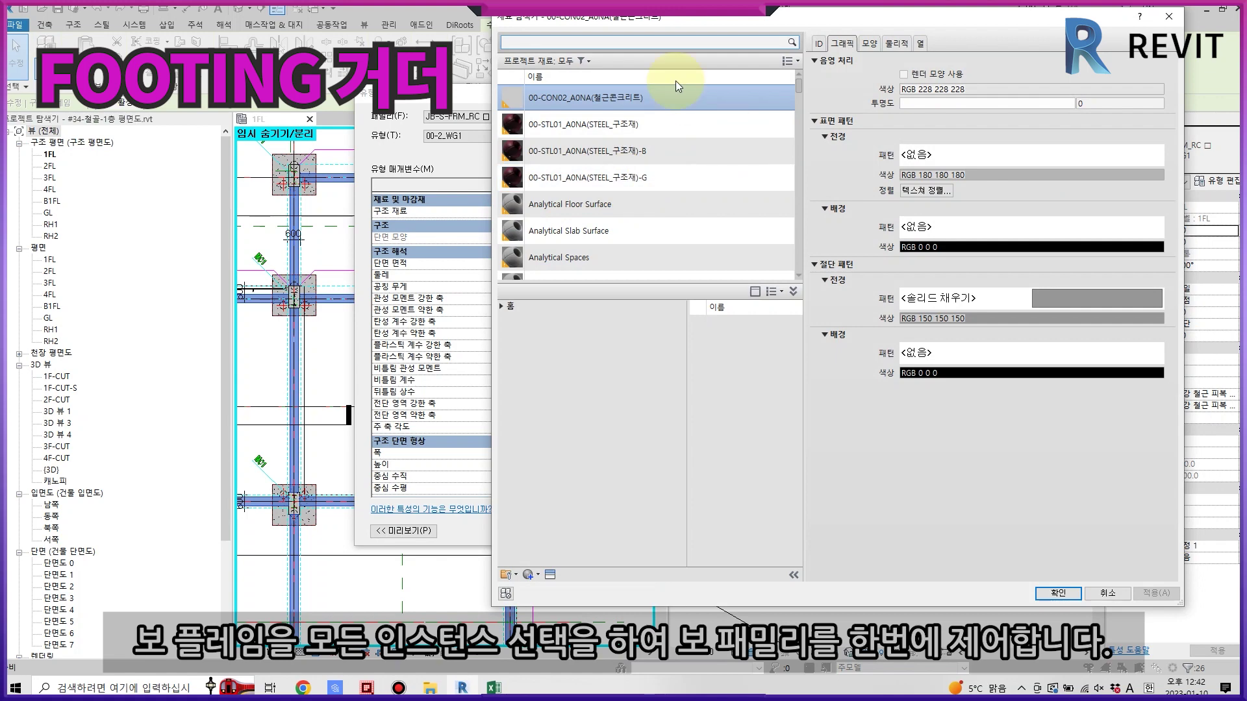
{"action": "type", "text": "크리"}
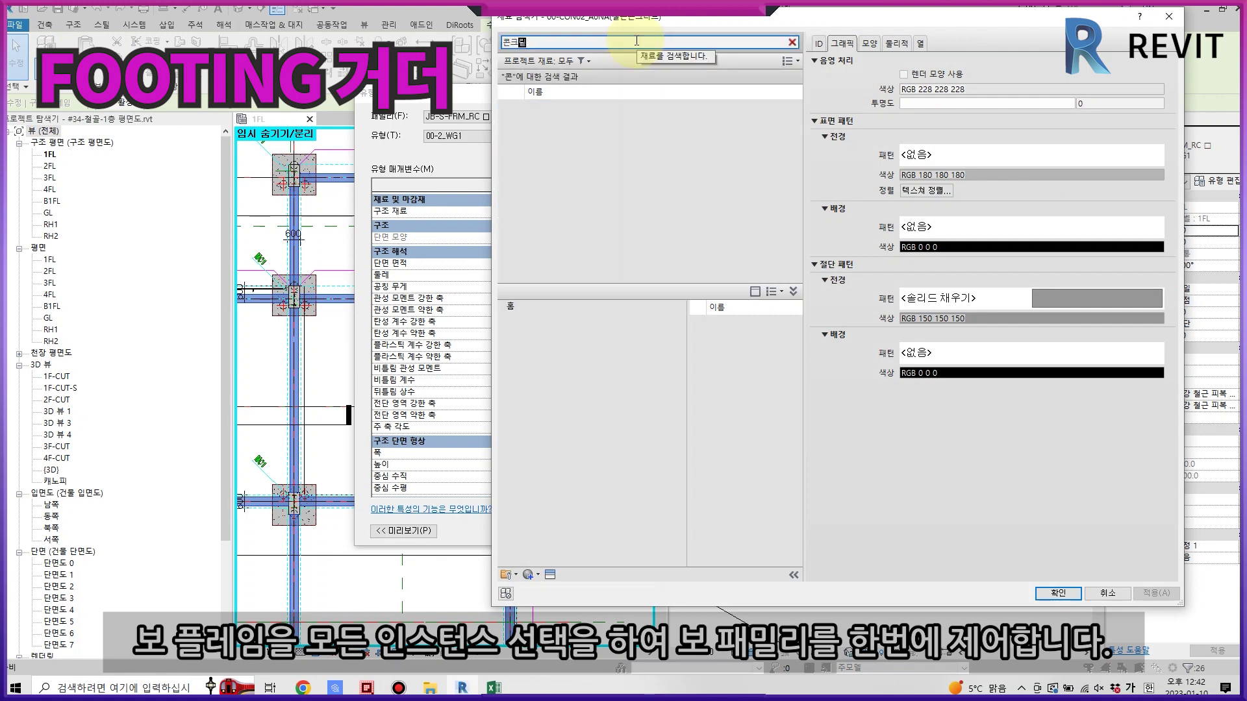
{"action": "type", "text": "트"}
{"action": "left_click", "coordinate": [703, 139]}
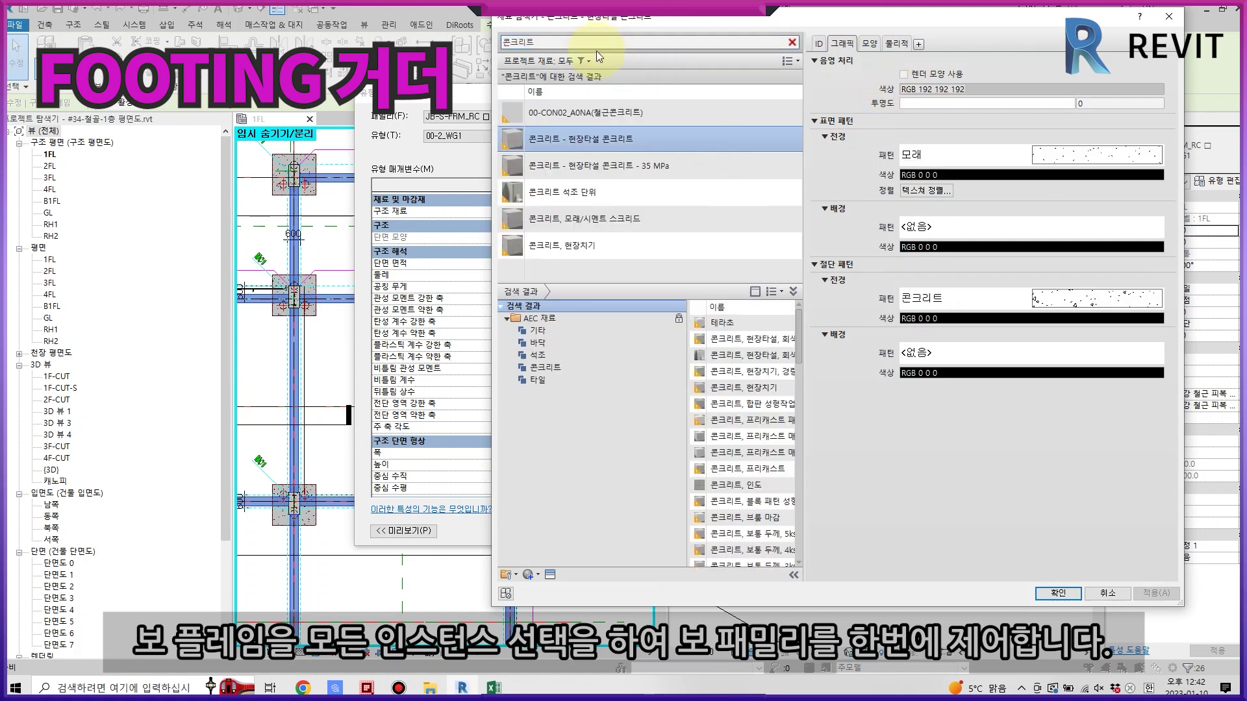
{"action": "right_click", "coordinate": [578, 137]}
{"action": "left_click", "coordinate": [627, 155]}
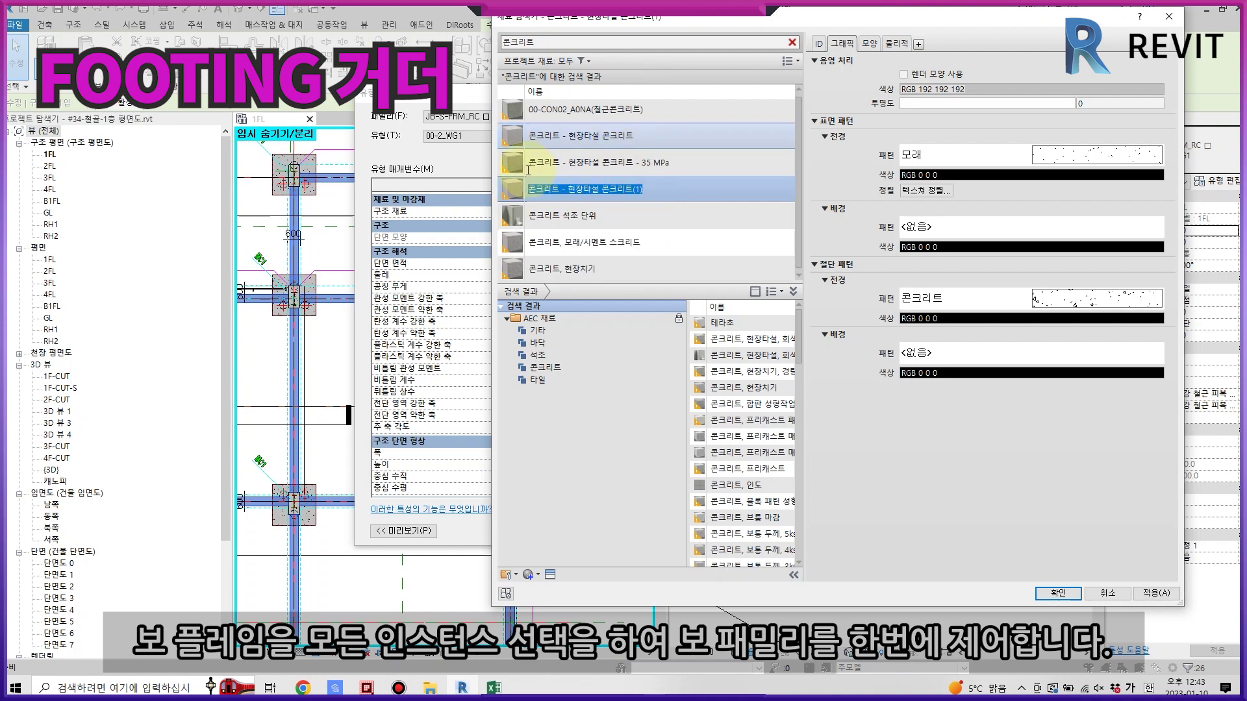
{"action": "type", "text": "JB-"}
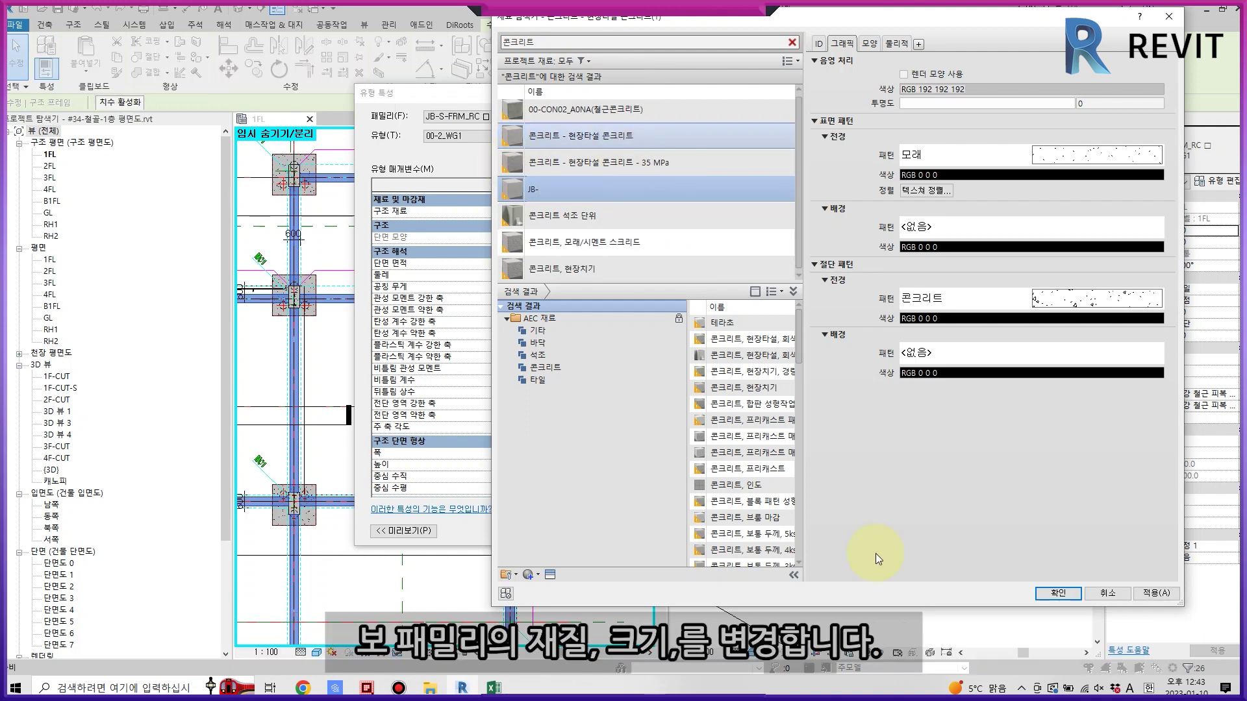
{"action": "type", "text": "CONC"}
{"action": "key", "text": "Return"}
Give JB-CONC solid-fill surface and cut patterns in grey RGB 120,120,120 and apply it.
{"action": "left_click", "coordinate": [1096, 154]}
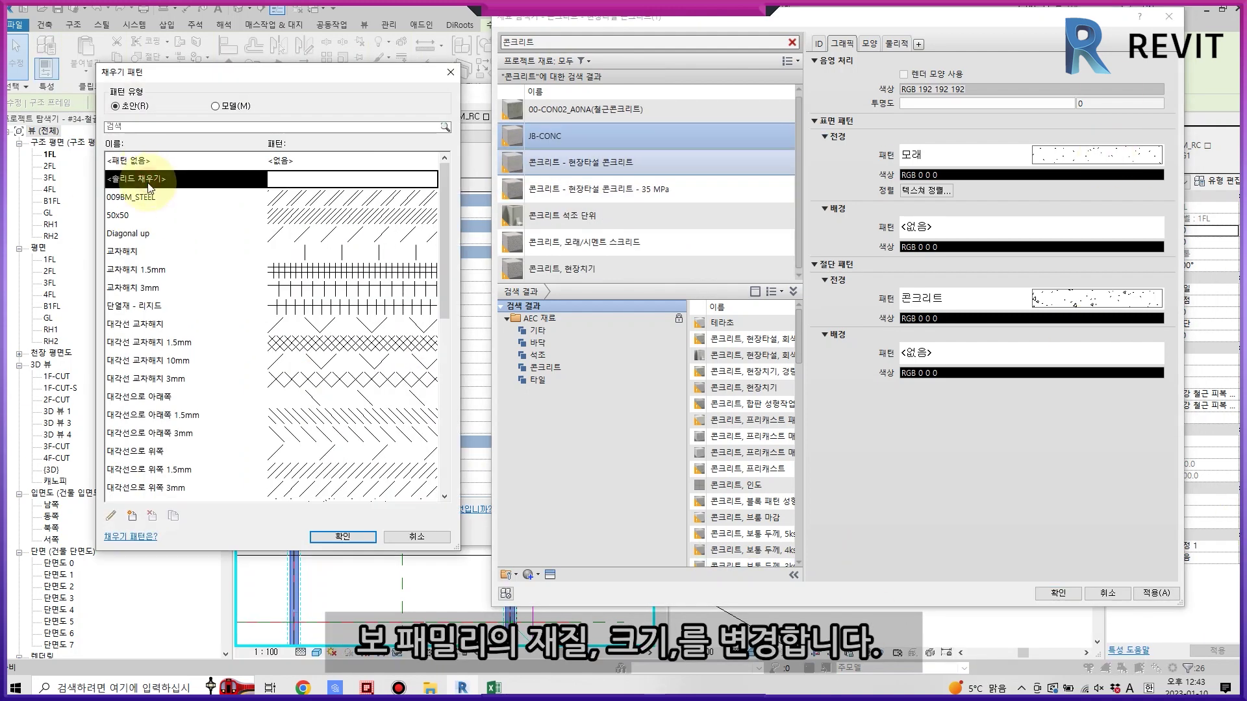
{"action": "left_click", "coordinate": [383, 545]}
{"action": "left_click", "coordinate": [1033, 174]}
{"action": "left_click", "coordinate": [995, 344]}
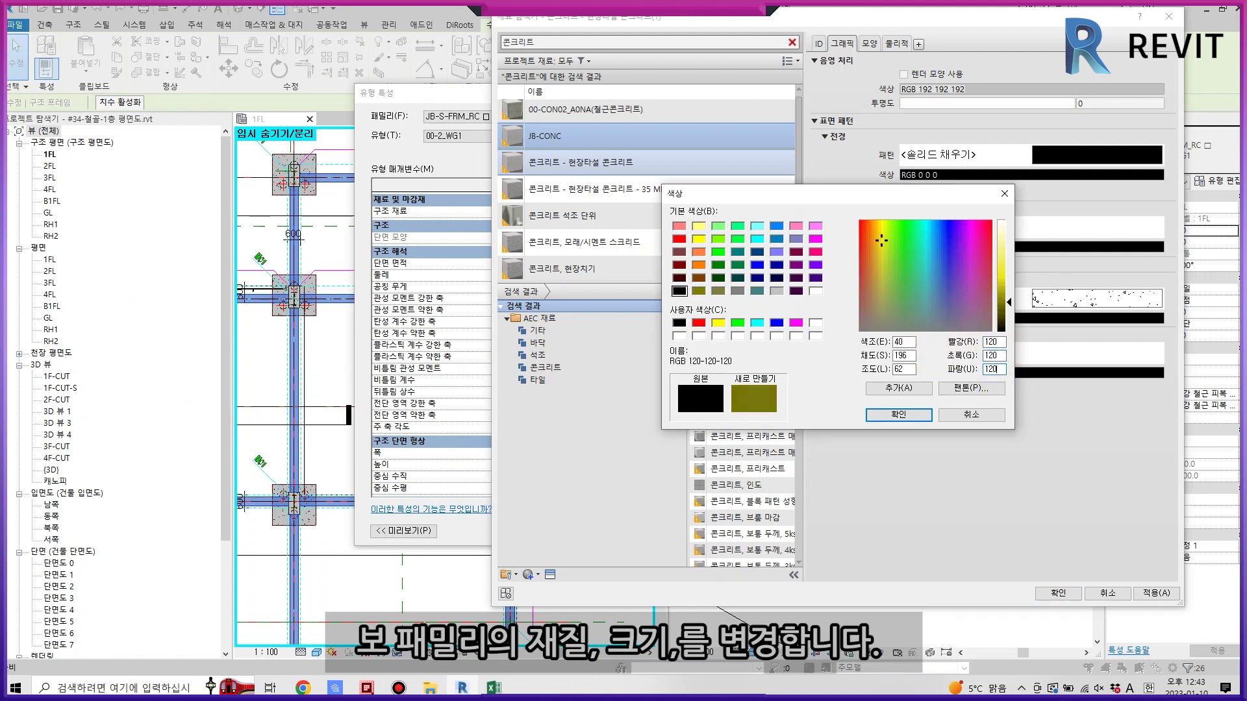
{"action": "key", "text": "Return"}
{"action": "left_click", "coordinate": [1098, 298]}
{"action": "left_click", "coordinate": [329, 532]}
{"action": "left_click", "coordinate": [1089, 318]}
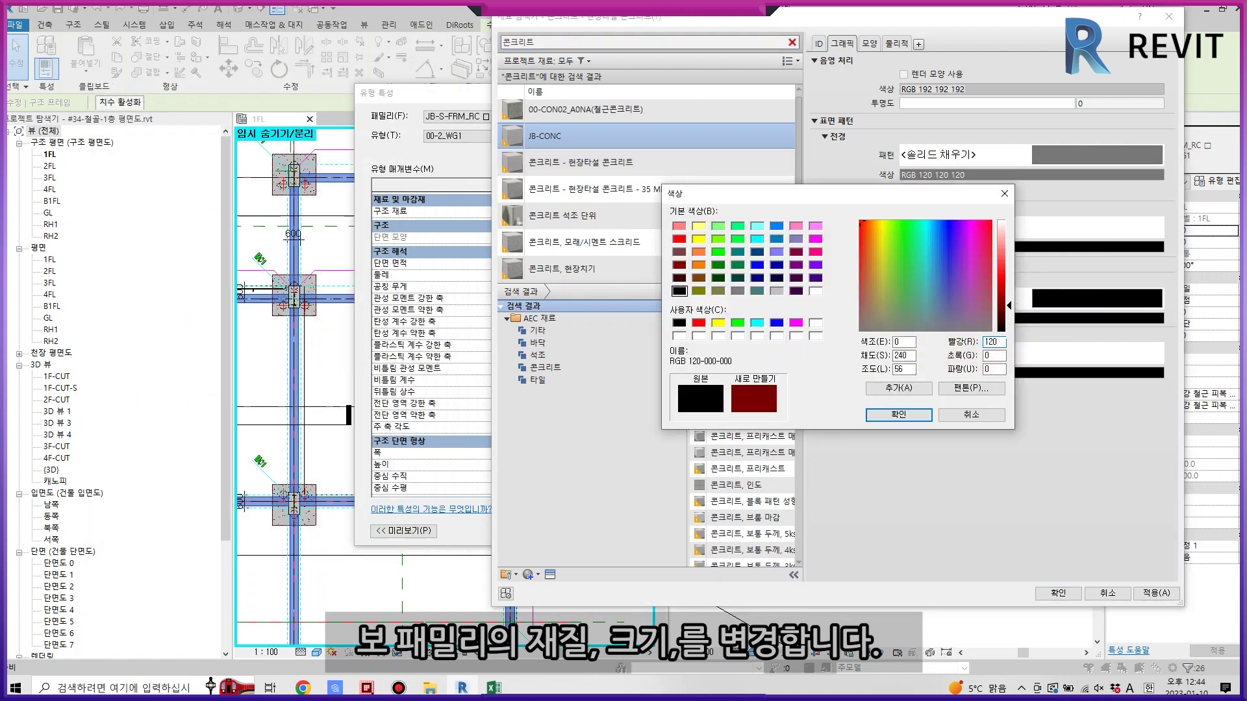
{"action": "key", "text": "Return"}
{"action": "key", "text": "Return"}
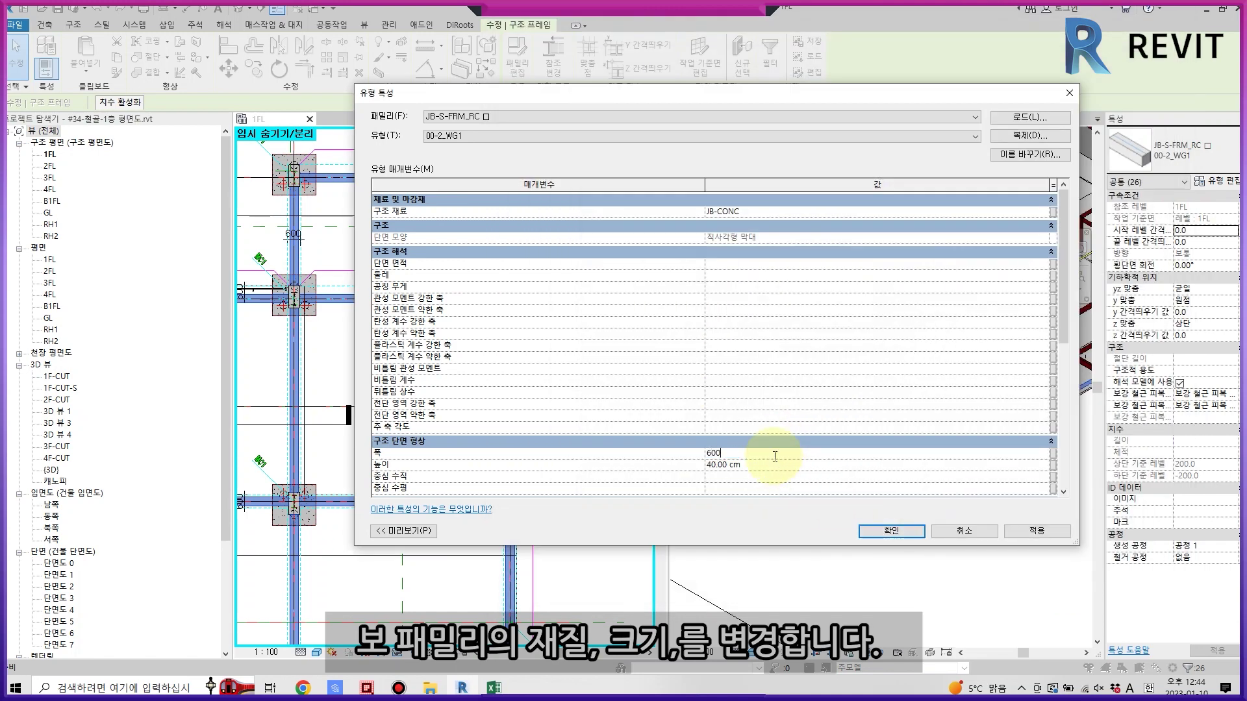
{"action": "key", "text": "Return"}
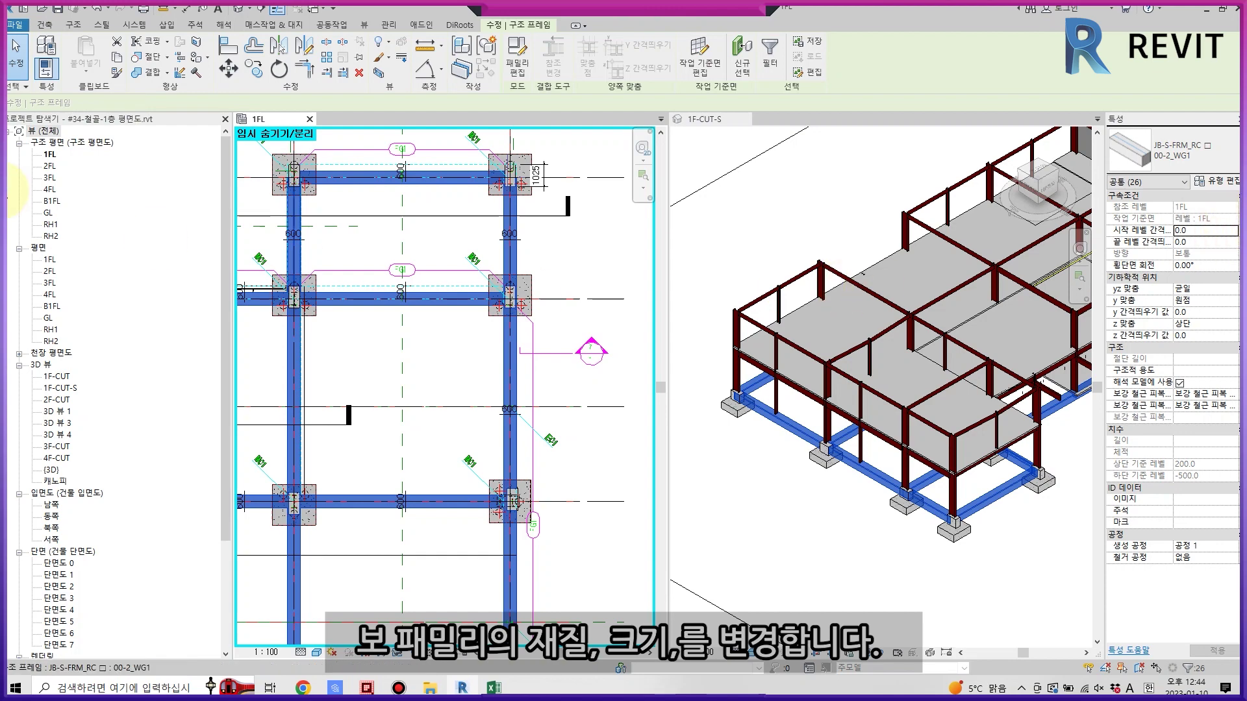
Change the footing beams' work plane from level 1FL to level GL and check them in 3D.
{"action": "left_click", "coordinate": [704, 118]}
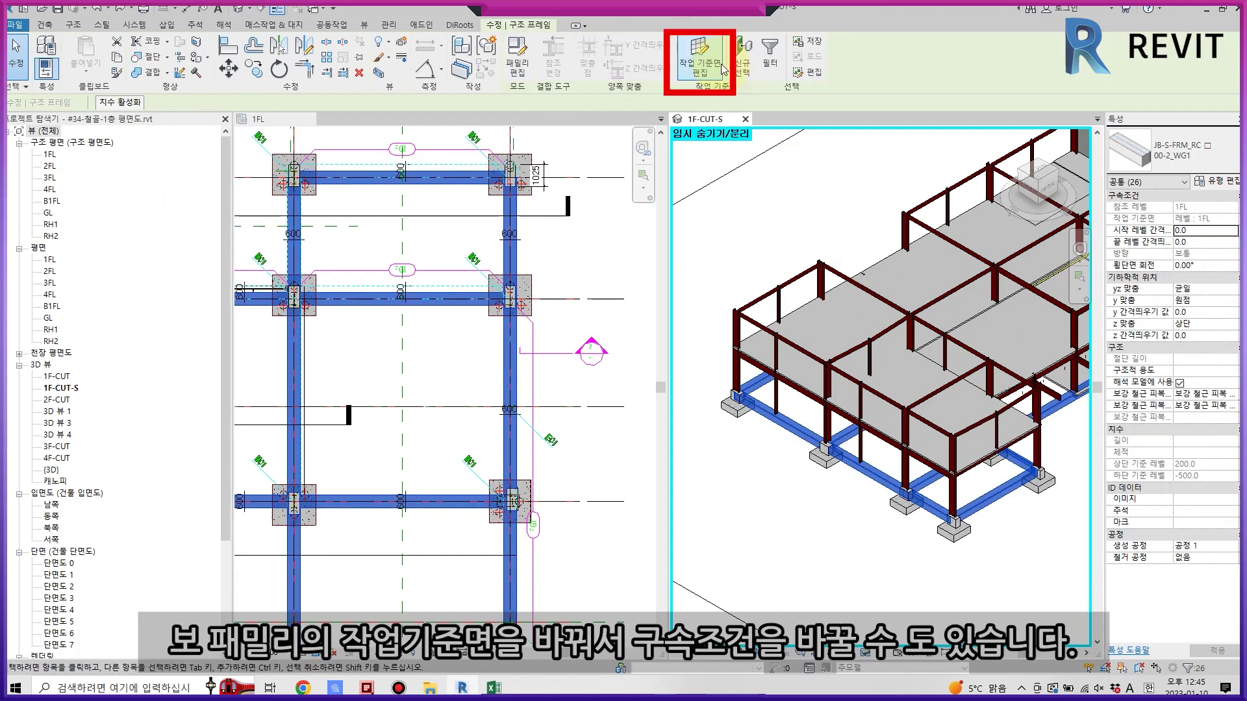
{"action": "left_click", "coordinate": [723, 70]}
{"action": "left_click", "coordinate": [1045, 245]}
{"action": "left_click", "coordinate": [1036, 297]}
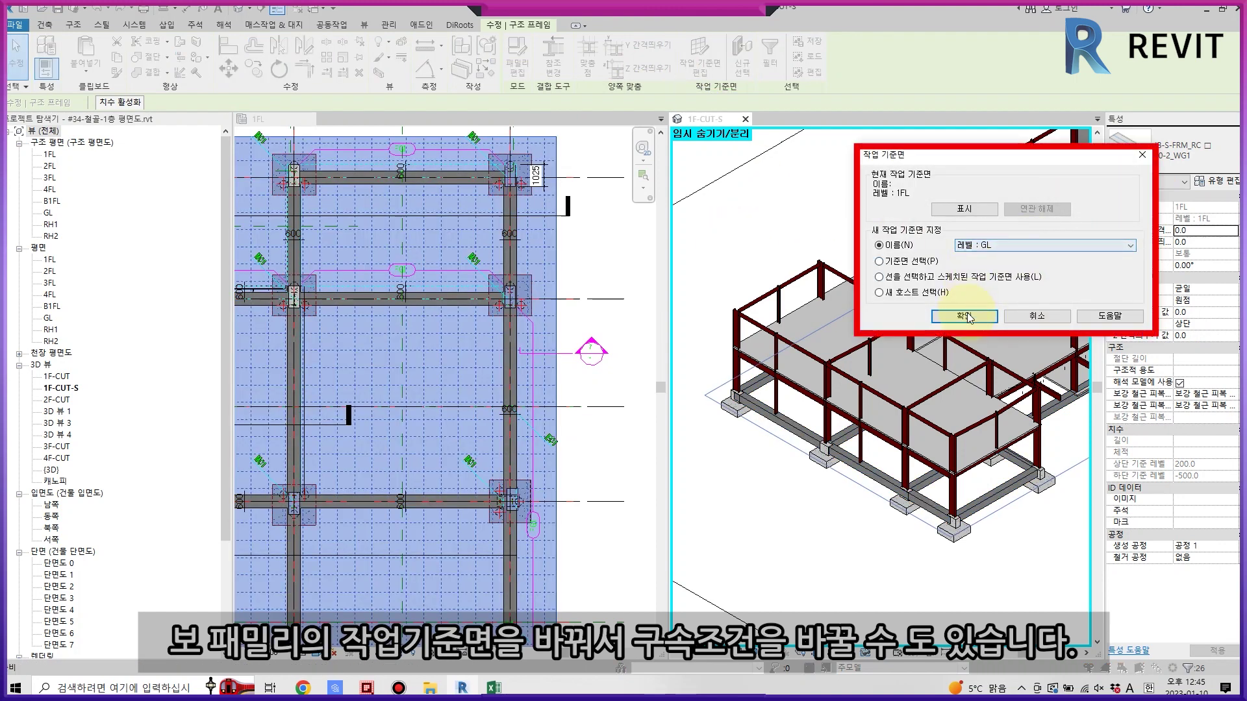
{"action": "left_click", "coordinate": [966, 316]}
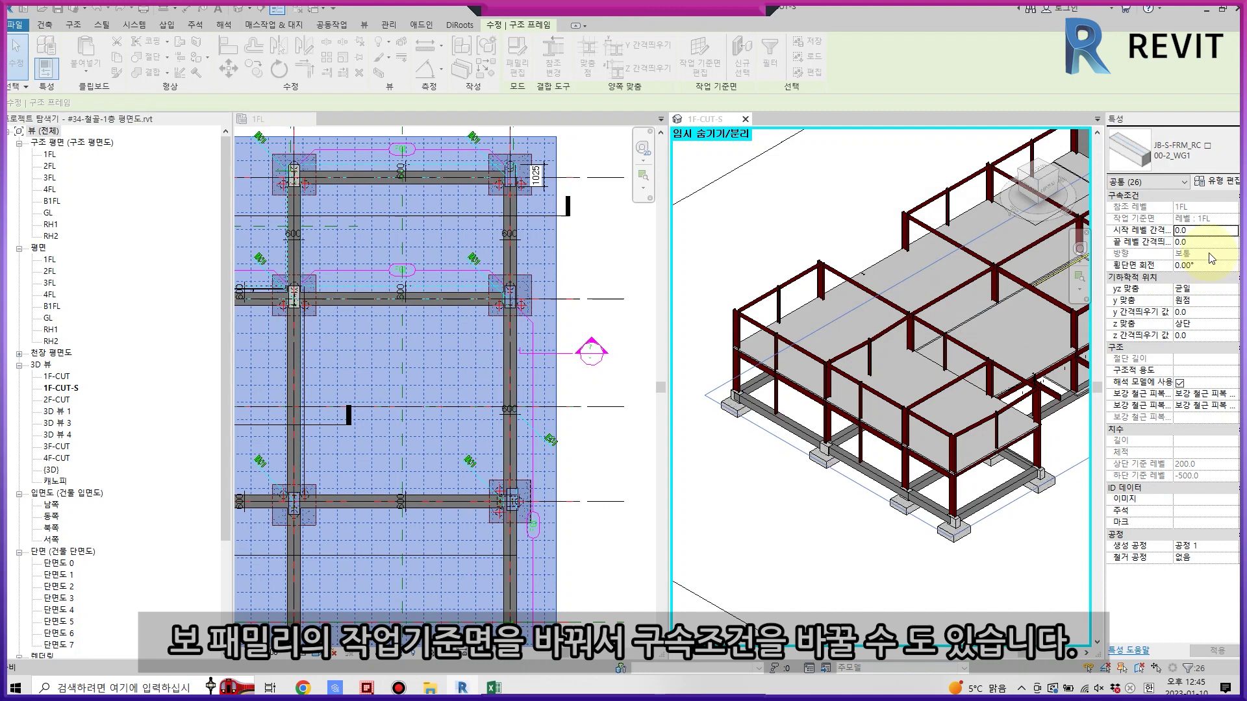
{"action": "left_click", "coordinate": [852, 445]}
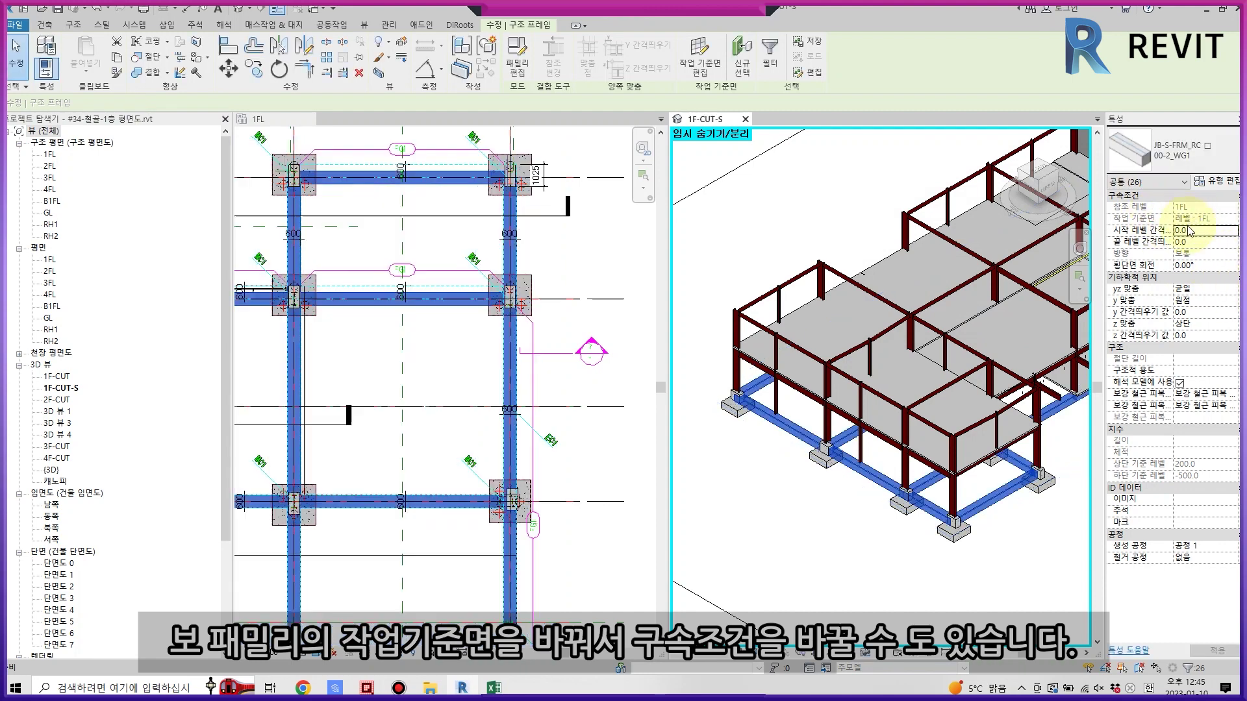
{"action": "left_click", "coordinate": [837, 454]}
{"action": "scroll", "coordinate": [835, 481], "scroll_direction": "up", "scroll_amount": 3}
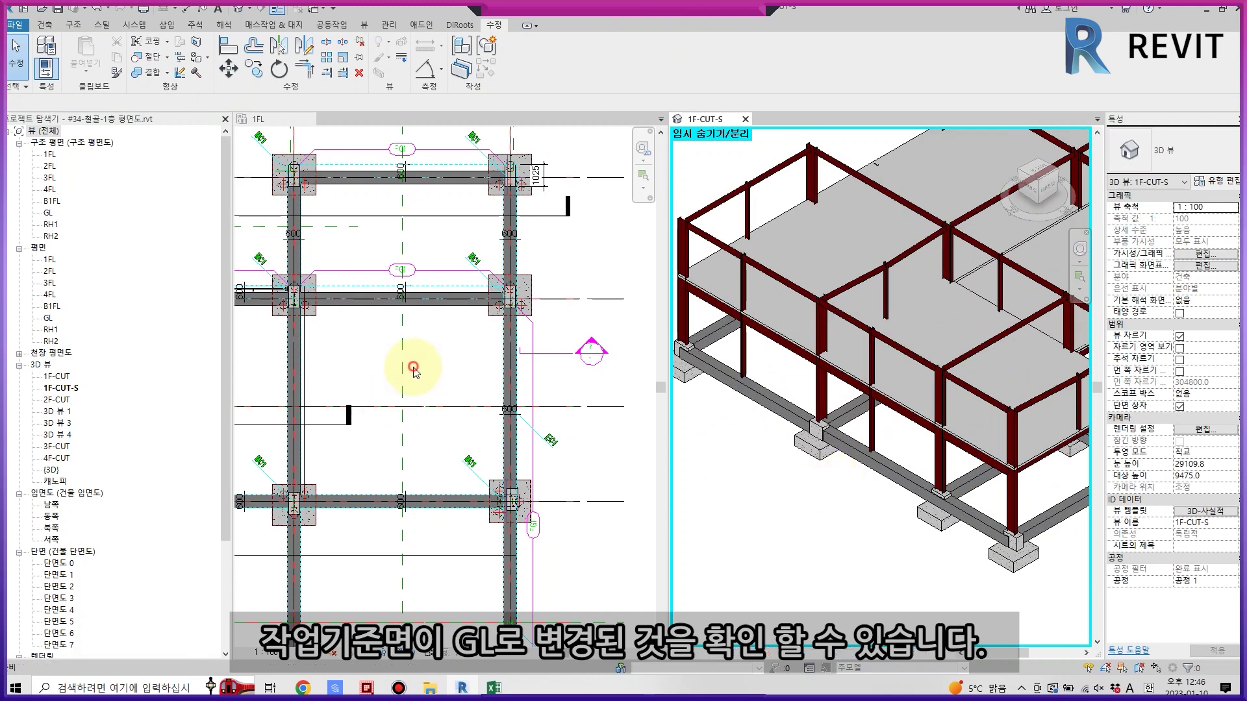
In the 1FL plan, start Align (AL) and zoom to the footing beam with its 600 dimension.
{"action": "left_click", "coordinate": [452, 345]}
{"action": "scroll", "coordinate": [365, 200], "scroll_direction": "up", "scroll_amount": 4}
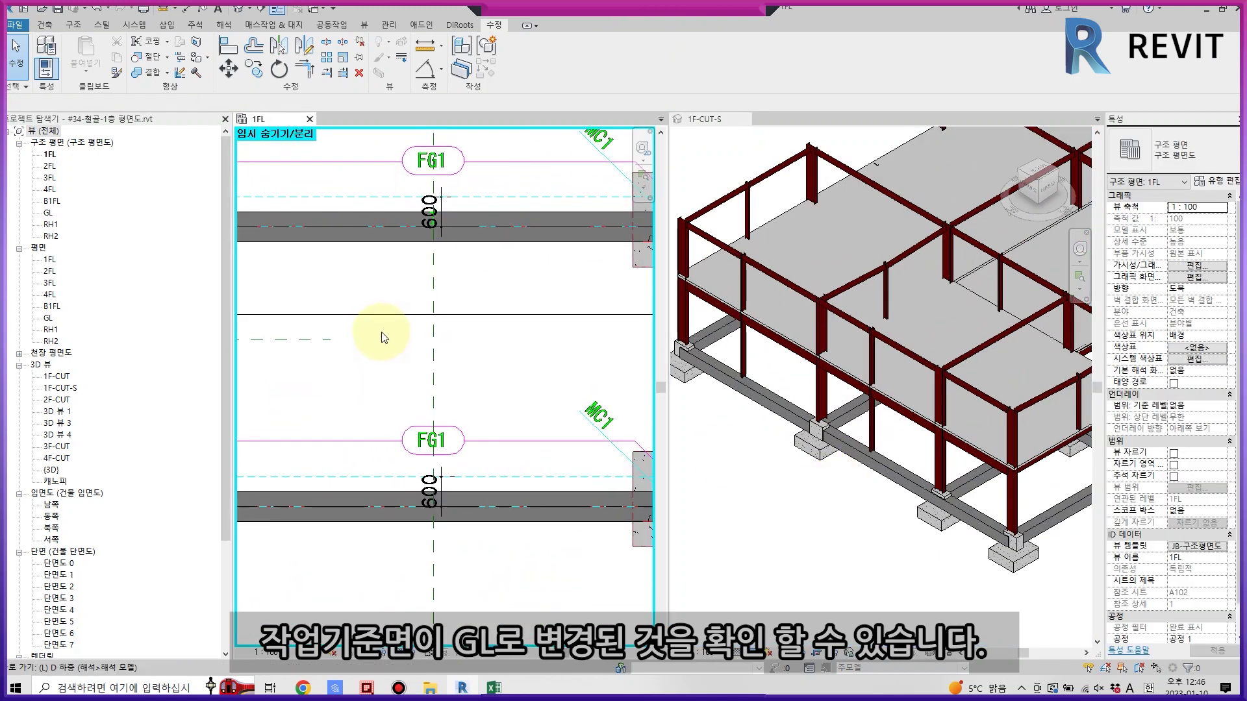
{"action": "key", "text": "a"}
{"action": "key", "text": "l"}
{"action": "scroll", "coordinate": [429, 311], "scroll_direction": "down", "scroll_amount": 2}
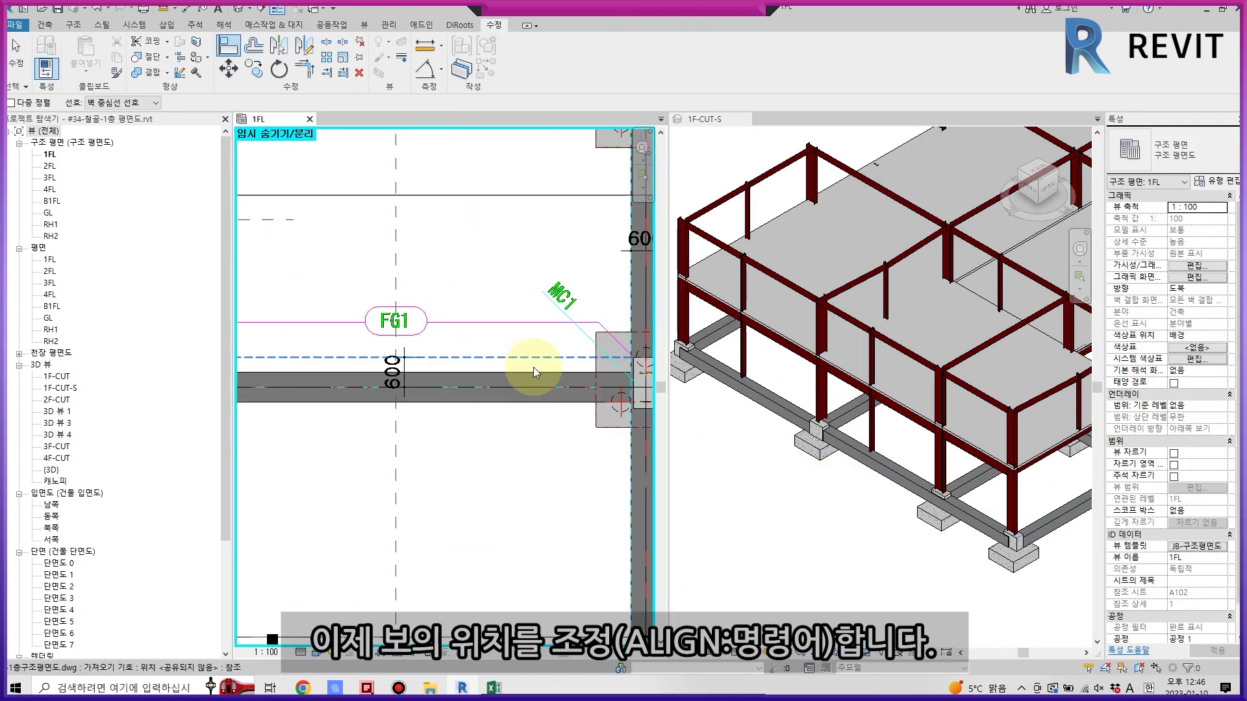
{"action": "scroll", "coordinate": [513, 368], "scroll_direction": "down", "scroll_amount": 2}
{"action": "scroll", "coordinate": [516, 455], "scroll_direction": "up", "scroll_amount": 2}
{"action": "scroll", "coordinate": [528, 508], "scroll_direction": "down", "scroll_amount": 2}
{"action": "middle_click_drag", "start_coordinate": [527, 507], "coordinate": [510, 395]}
{"action": "scroll", "coordinate": [511, 395], "scroll_direction": "up", "scroll_amount": 1}
{"action": "scroll", "coordinate": [426, 372], "scroll_direction": "up", "scroll_amount": 2}
{"action": "scroll", "coordinate": [481, 400], "scroll_direction": "up", "scroll_amount": 1}
{"action": "scroll", "coordinate": [428, 611], "scroll_direction": "up", "scroll_amount": 2}
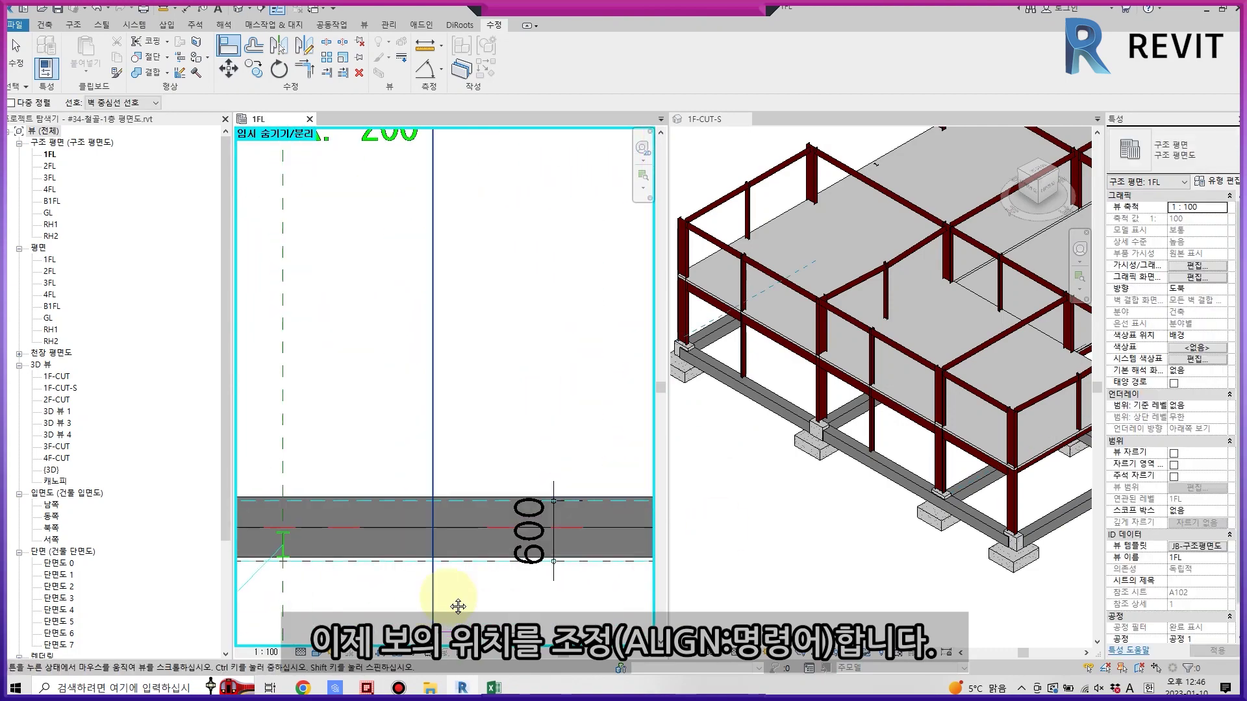
{"action": "scroll", "coordinate": [400, 522], "scroll_direction": "up", "scroll_amount": 2}
{"action": "scroll", "coordinate": [448, 486], "scroll_direction": "down", "scroll_amount": 1}
{"action": "scroll", "coordinate": [424, 491], "scroll_direction": "down", "scroll_amount": 3}
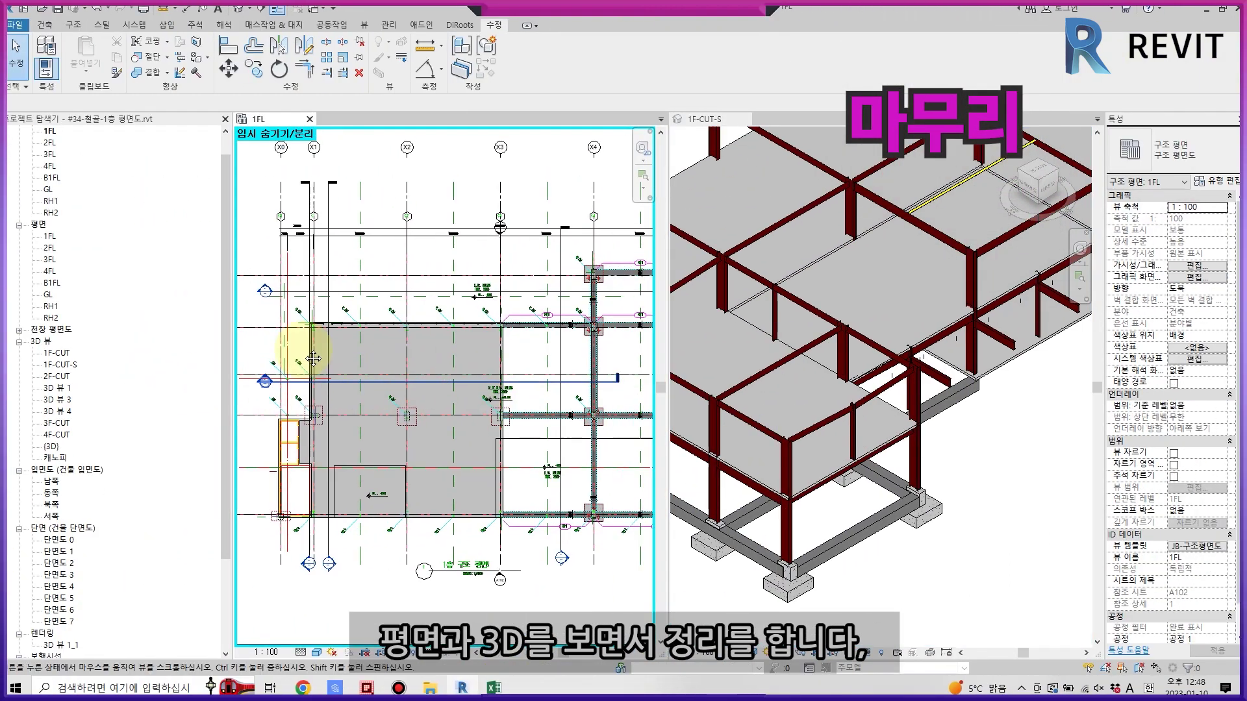
Review the right-hand footing beam's position against the columns and footings in the plan.
{"action": "scroll", "coordinate": [563, 249], "scroll_direction": "up", "scroll_amount": 5}
{"action": "left_click", "coordinate": [563, 253]}
{"action": "scroll", "coordinate": [701, 446], "scroll_direction": "up", "scroll_amount": 3}
{"action": "scroll", "coordinate": [505, 271], "scroll_direction": "up", "scroll_amount": 3}
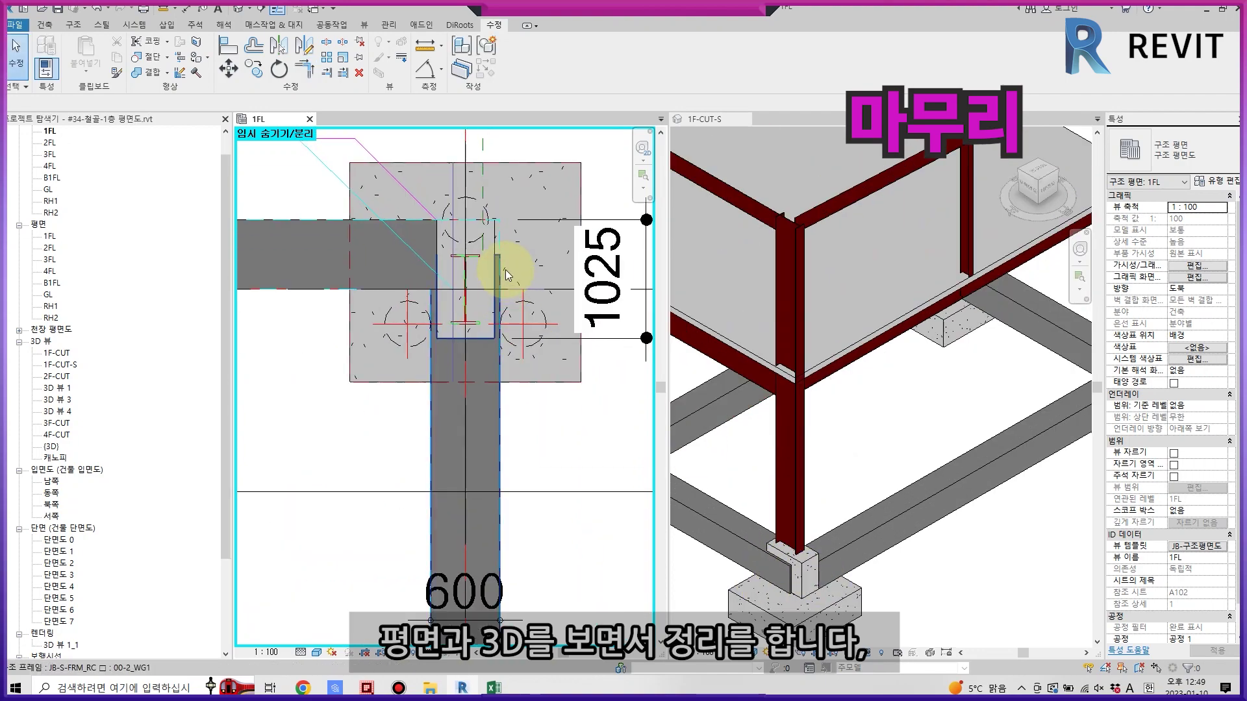
{"action": "scroll", "coordinate": [459, 254], "scroll_direction": "up", "scroll_amount": 1}
{"action": "key", "text": "Escape"}
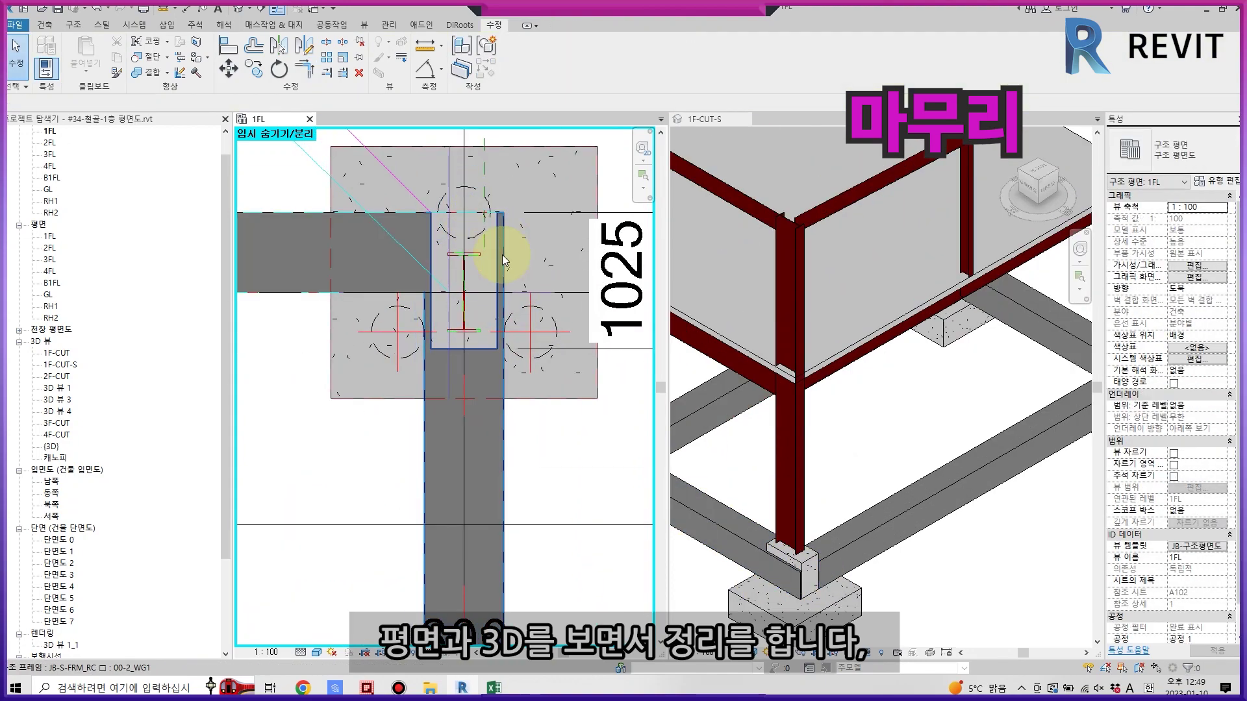
{"action": "scroll", "coordinate": [501, 254], "scroll_direction": "down", "scroll_amount": 3}
{"action": "scroll", "coordinate": [325, 367], "scroll_direction": "up", "scroll_amount": 3}
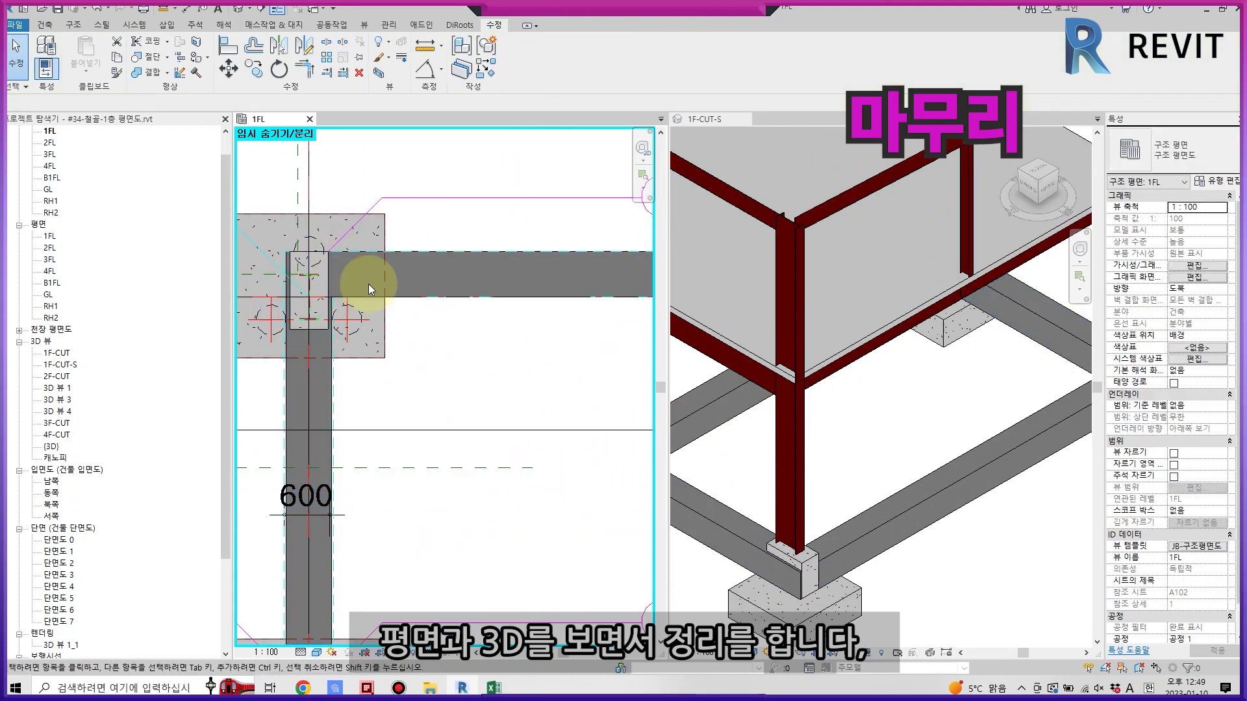
{"action": "scroll", "coordinate": [929, 570], "scroll_direction": "down", "scroll_amount": 3}
{"action": "scroll", "coordinate": [929, 570], "scroll_direction": "up", "scroll_amount": 3}
{"action": "scroll", "coordinate": [448, 338], "scroll_direction": "down", "scroll_amount": 3}
{"action": "scroll", "coordinate": [436, 319], "scroll_direction": "down", "scroll_amount": 1}
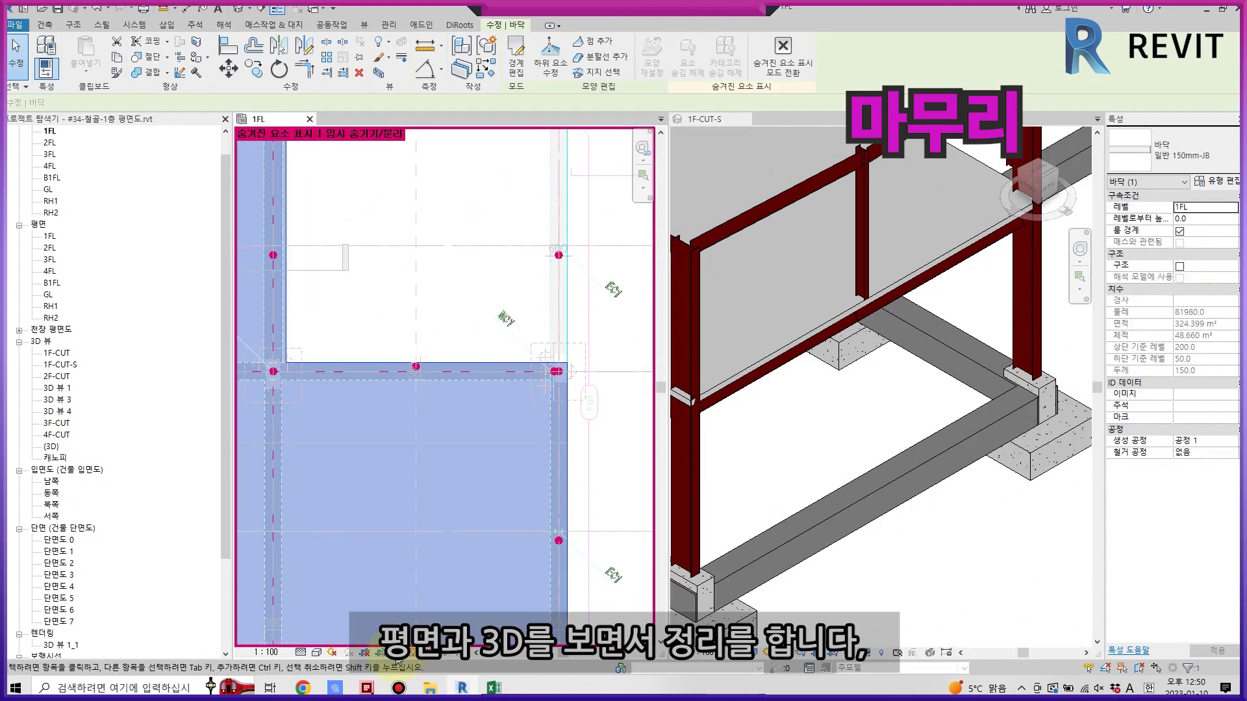
{"action": "left_click", "coordinate": [396, 660]}
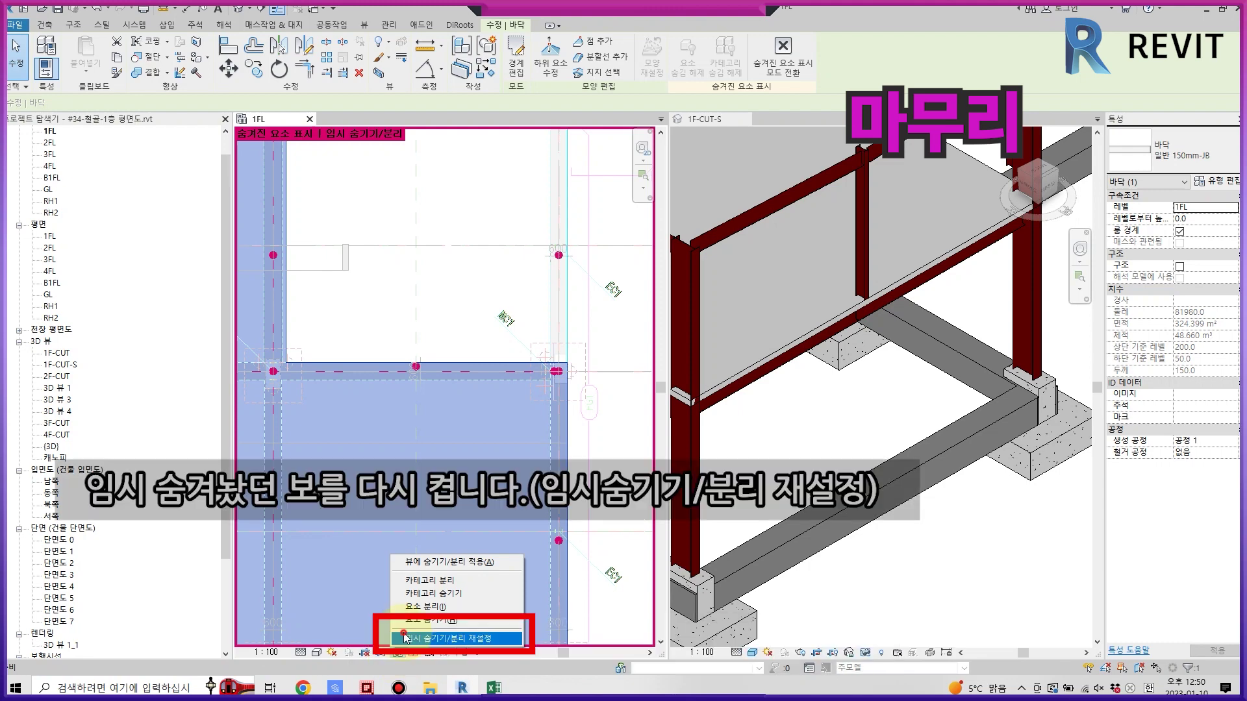
Reset Temporary Hide/Isolate in the 1FL plan to restore the hidden beams.
{"action": "left_click", "coordinate": [404, 639]}
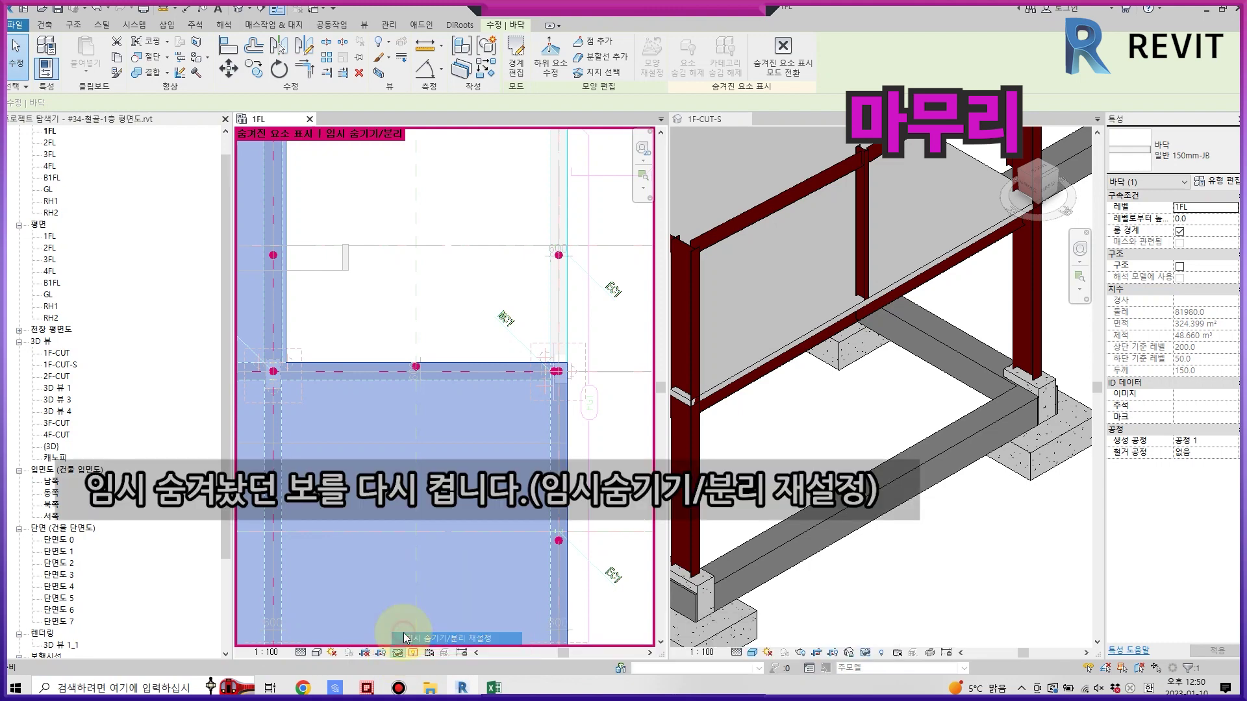
{"action": "key", "text": "Escape"}
{"action": "left_click", "coordinate": [613, 73]}
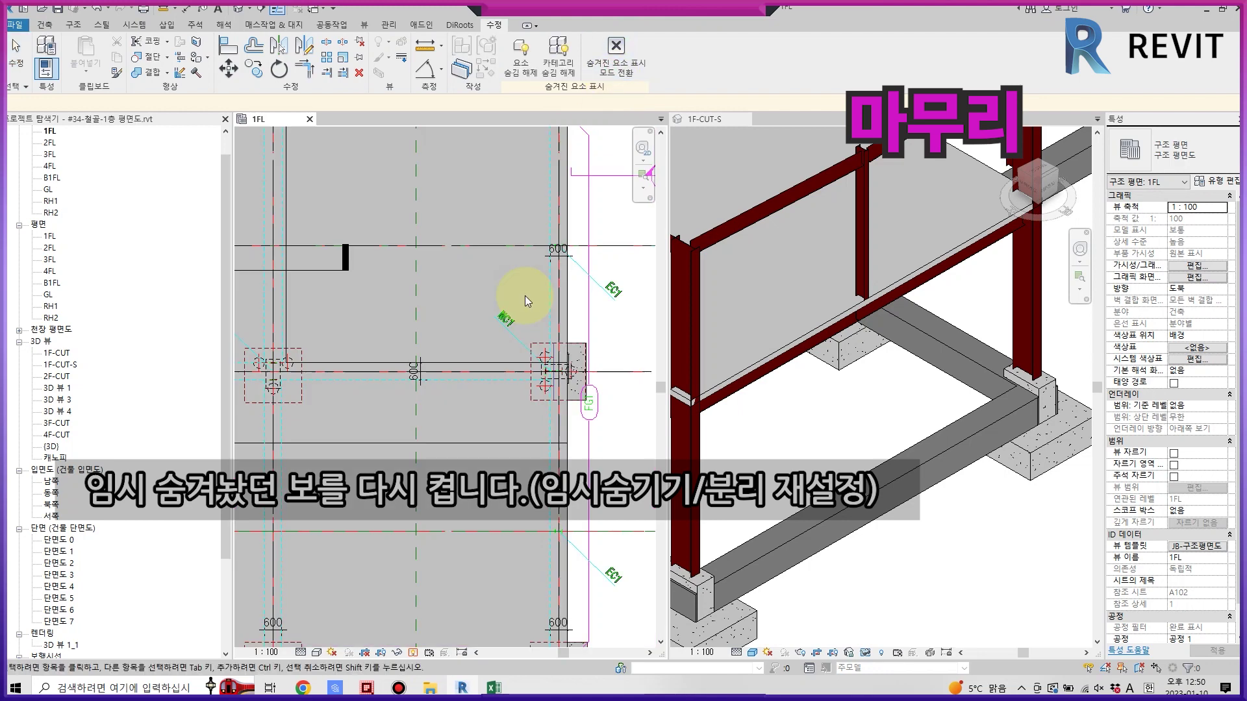
{"action": "scroll", "coordinate": [525, 295], "scroll_direction": "down", "scroll_amount": 5}
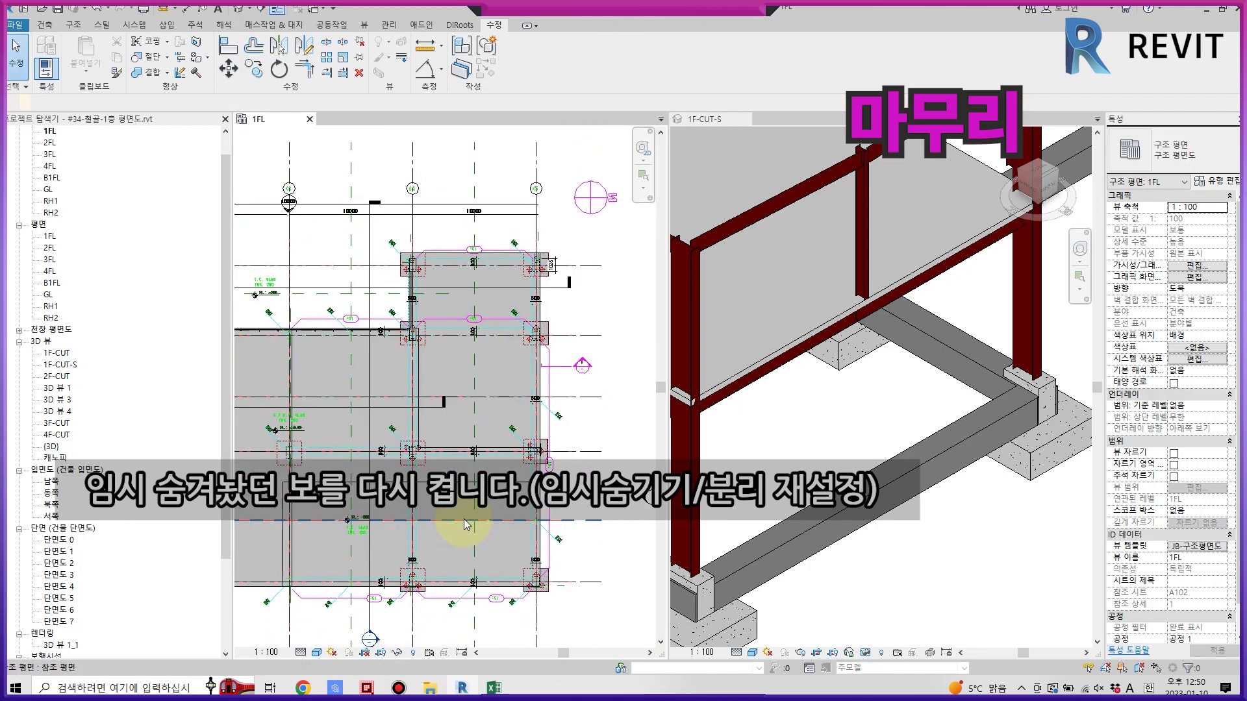
{"action": "scroll", "coordinate": [463, 518], "scroll_direction": "up", "scroll_amount": 1}
{"action": "scroll", "coordinate": [464, 513], "scroll_direction": "up", "scroll_amount": 1}
{"action": "scroll", "coordinate": [463, 504], "scroll_direction": "up", "scroll_amount": 2}
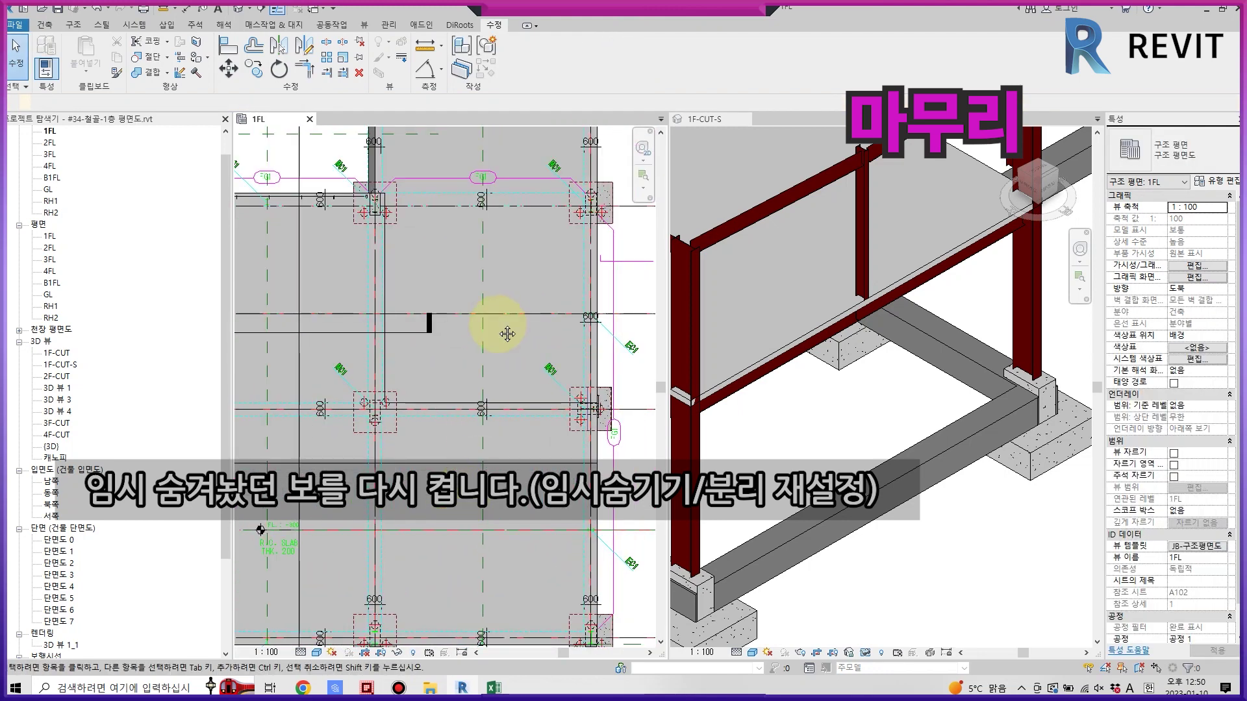
{"action": "scroll", "coordinate": [500, 325], "scroll_direction": "down", "scroll_amount": 1}
{"action": "scroll", "coordinate": [484, 365], "scroll_direction": "down", "scroll_amount": 2}
{"action": "scroll", "coordinate": [565, 376], "scroll_direction": "down", "scroll_amount": 1}
Reset Temporary Hide/Isolate in the 1F-CUT-S 3D view and turn on Reveal Hidden Elements.
{"action": "left_click", "coordinate": [810, 518]}
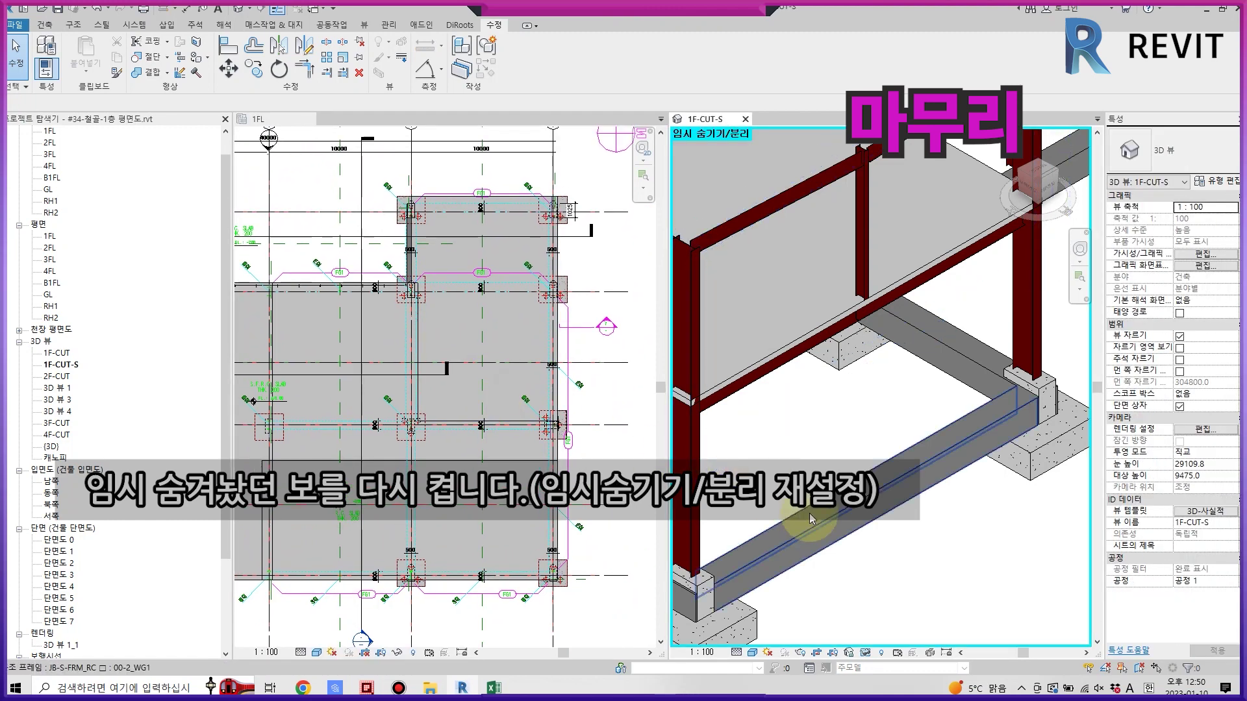
{"action": "left_click", "coordinate": [866, 655]}
{"action": "left_click", "coordinate": [891, 622]}
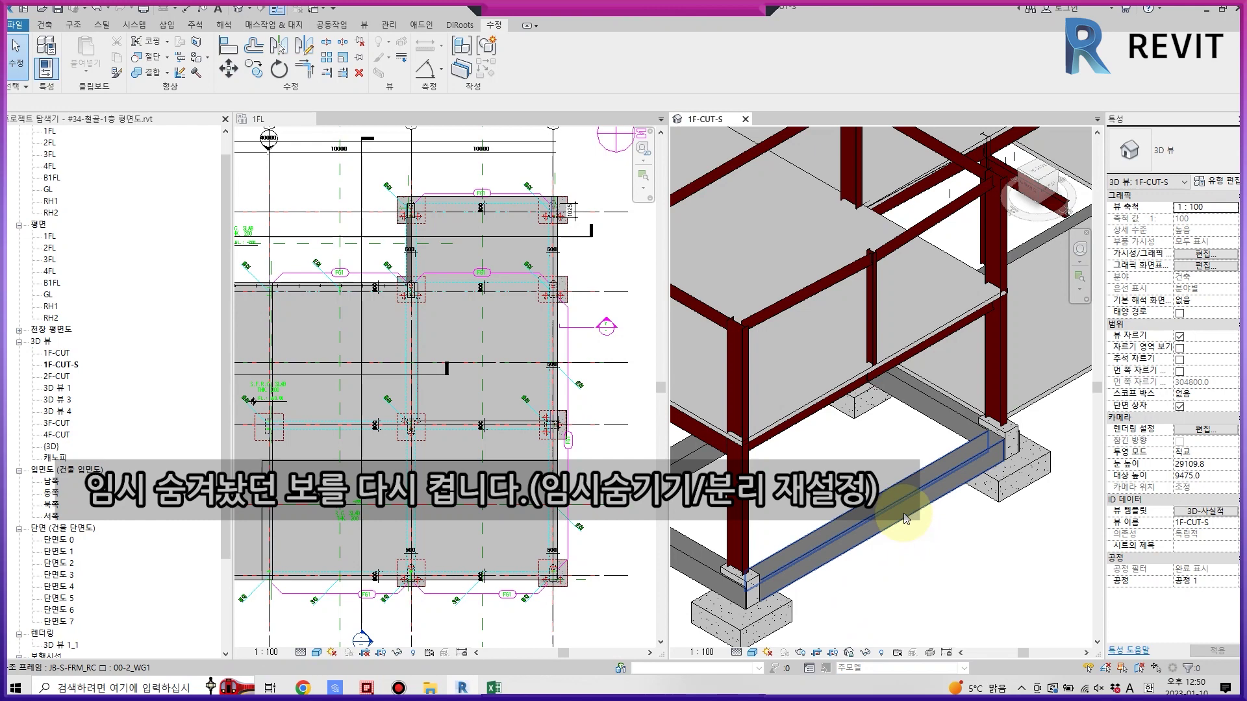
{"action": "scroll", "coordinate": [899, 507], "scroll_direction": "down", "scroll_amount": 2}
{"action": "scroll", "coordinate": [922, 494], "scroll_direction": "down", "scroll_amount": 2}
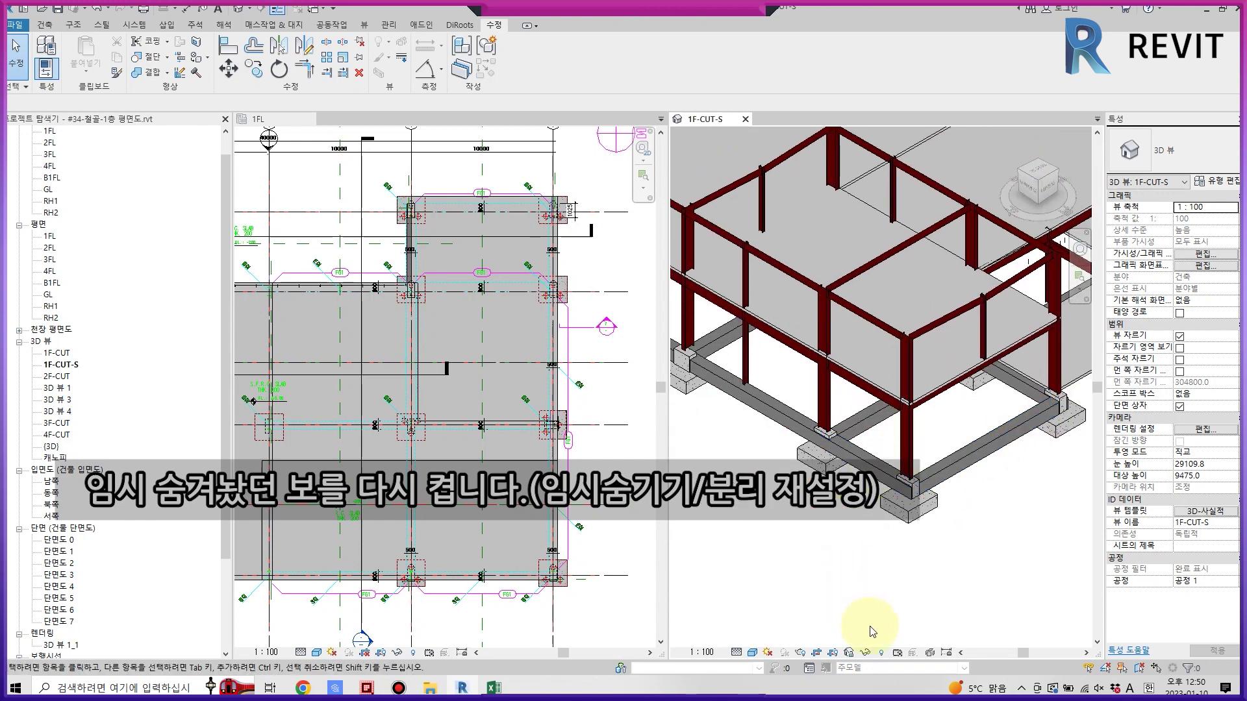
{"action": "left_click", "coordinate": [884, 653]}
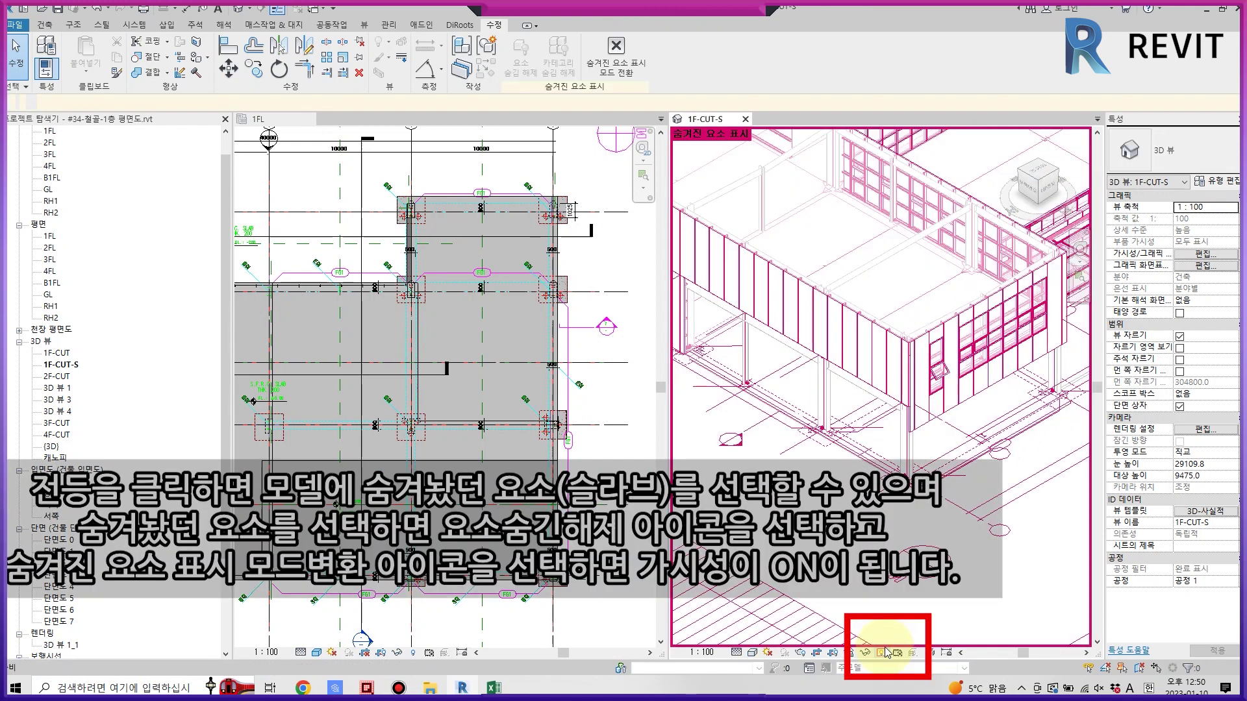
Unhide the hidden 150mm floor slabs in 1F-CUT-S and switch Reveal Hidden Elements off.
{"action": "left_click", "coordinate": [874, 462]}
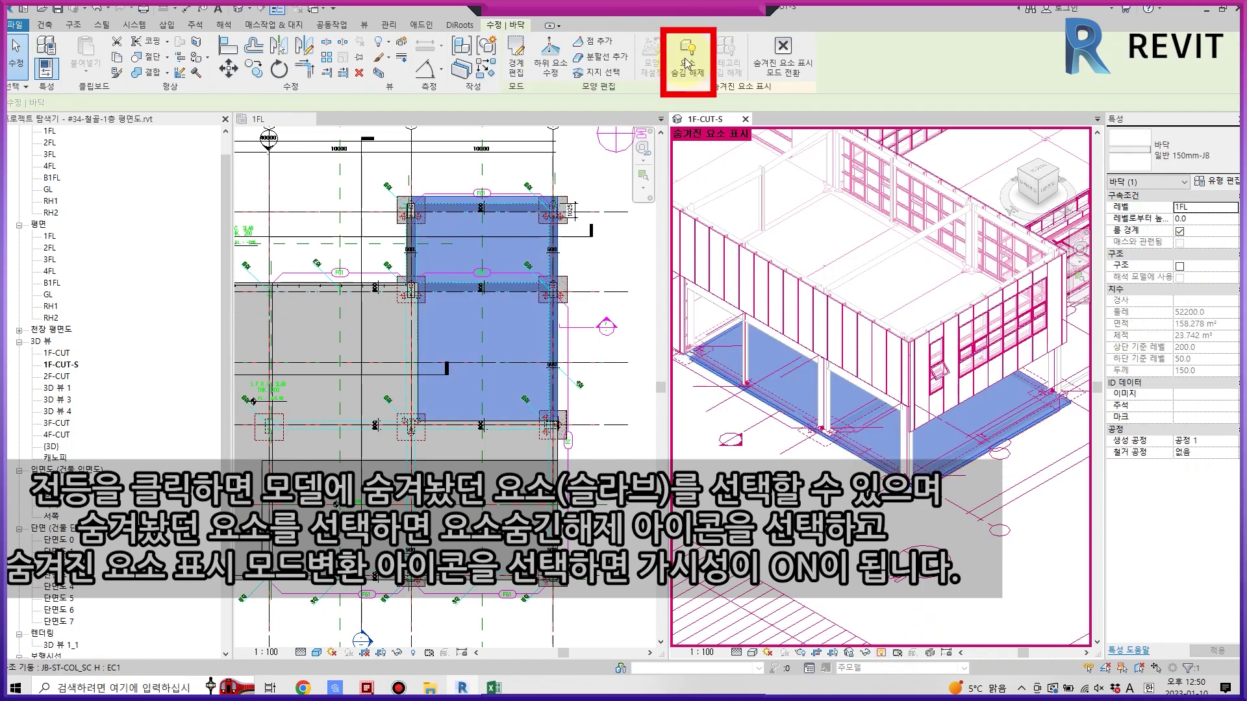
{"action": "left_click", "coordinate": [687, 65]}
{"action": "mouse_move", "coordinate": [730, 384]}
{"action": "middle_mouse_down"}
{"action": "mouse_move", "coordinate": [815, 422]}
{"action": "mouse_move", "coordinate": [849, 412]}
{"action": "middle_mouse_up"}
{"action": "left_click", "coordinate": [593, 431]}
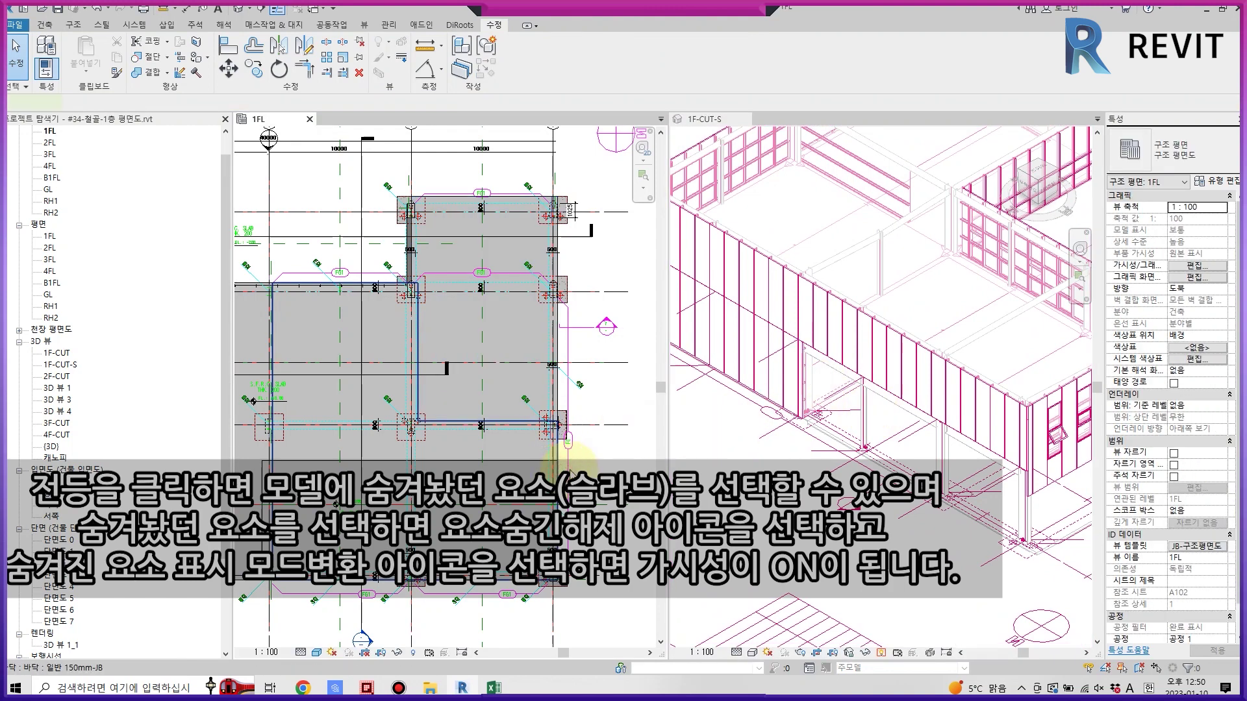
{"action": "left_click", "coordinate": [566, 448]}
{"action": "left_click", "coordinate": [746, 390]}
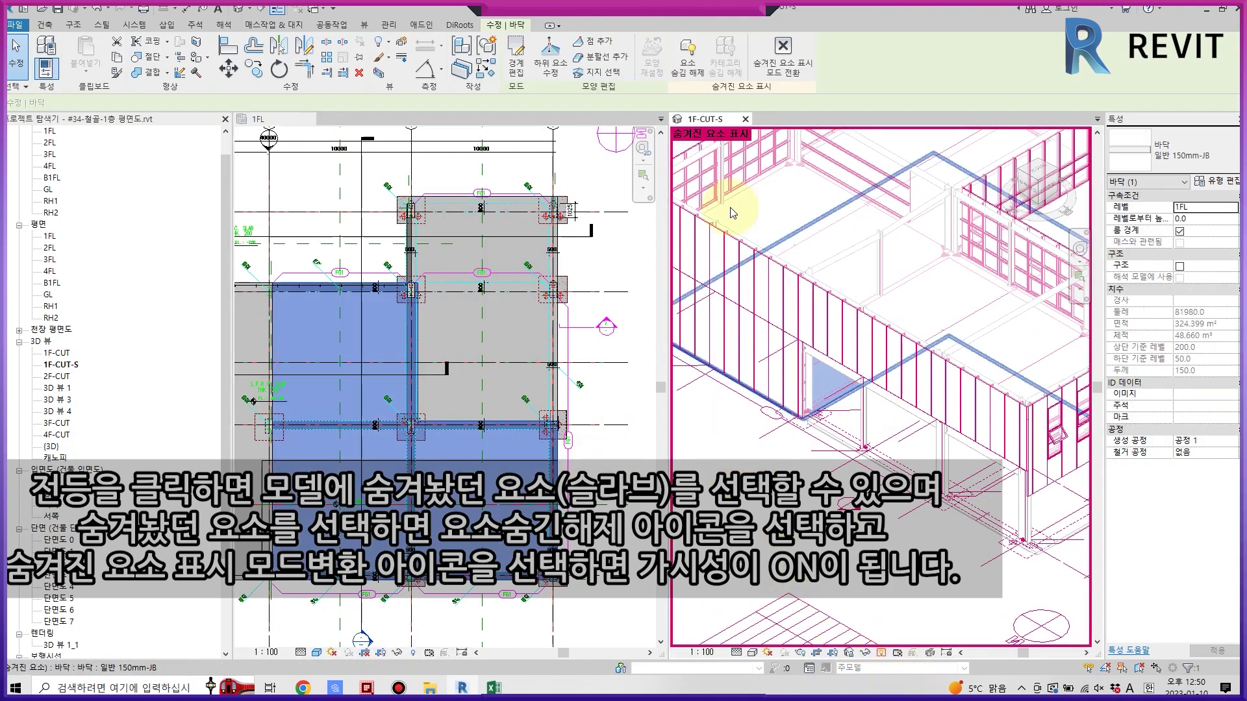
{"action": "left_click", "coordinate": [694, 67]}
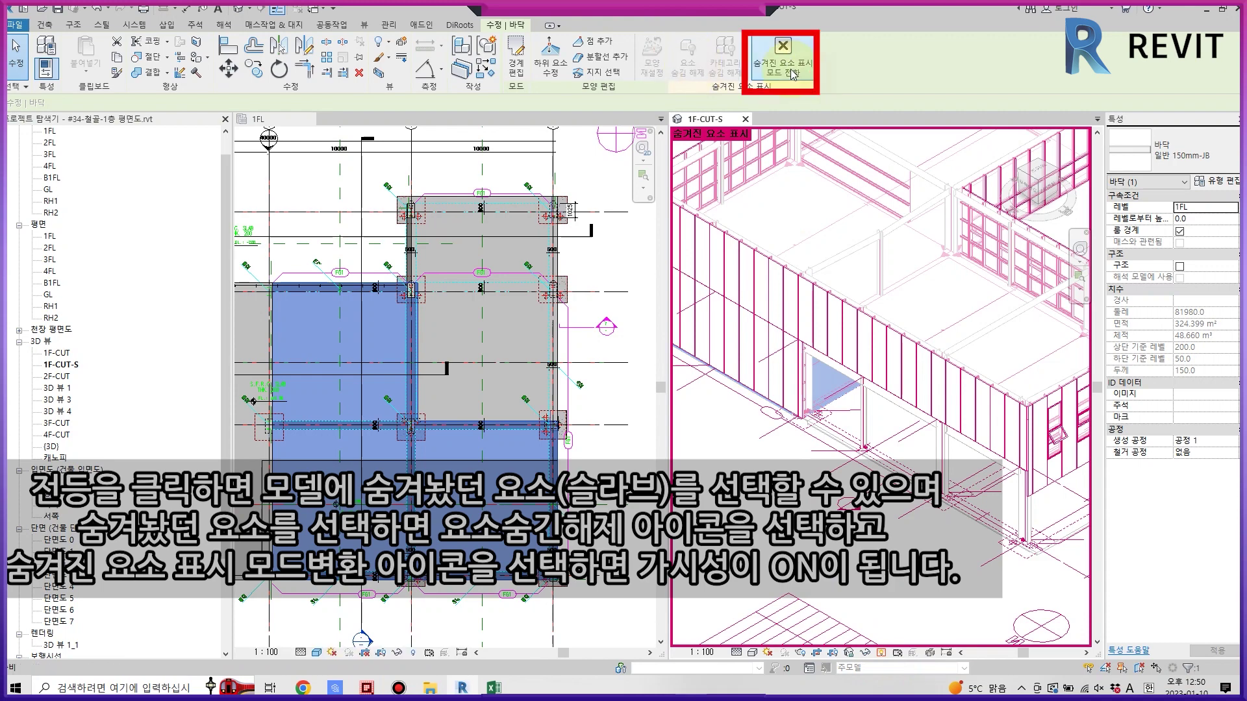
{"action": "left_click", "coordinate": [791, 70]}
{"action": "scroll", "coordinate": [737, 383], "scroll_direction": "down", "scroll_amount": 3}
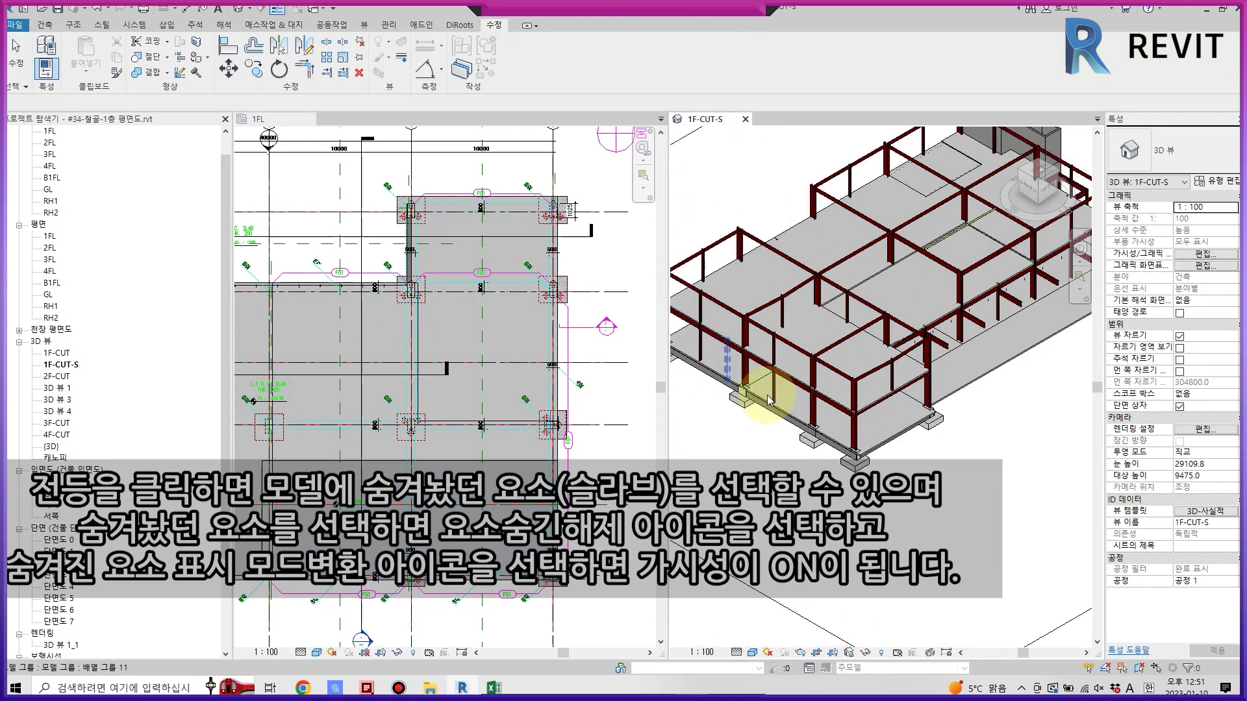
{"action": "scroll", "coordinate": [793, 437], "scroll_direction": "down", "scroll_amount": 3}
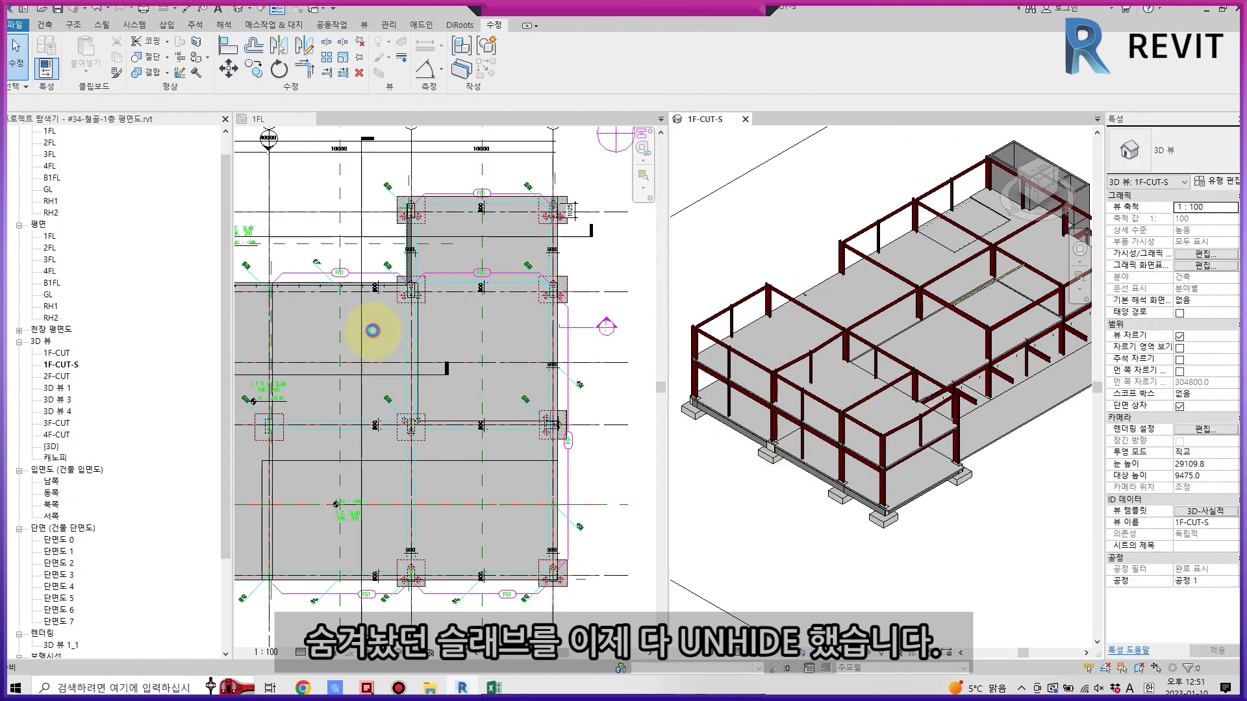
{"action": "left_click", "coordinate": [372, 332]}
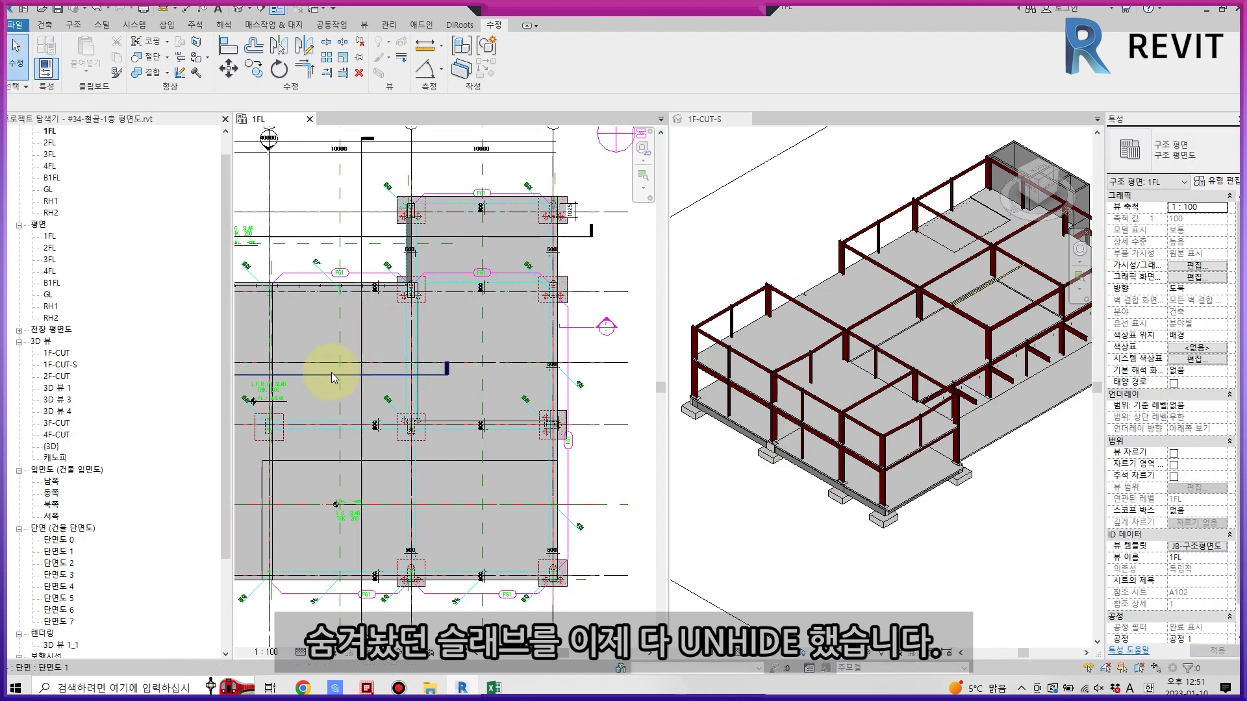
Check the 1FL plan's hidden elements by toggling reveal mode and selecting a slab.
{"action": "middle_click_drag", "start_coordinate": [329, 362], "coordinate": [437, 356]}
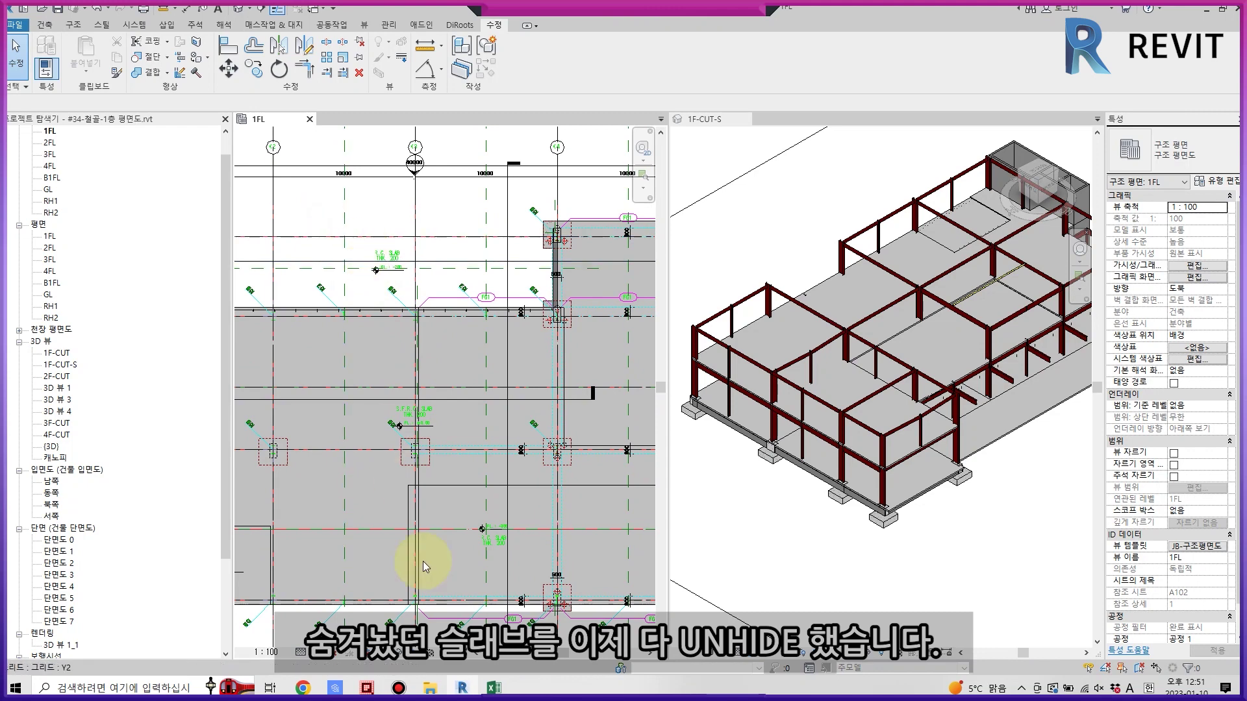
{"action": "left_click", "coordinate": [404, 653]}
{"action": "left_click", "coordinate": [390, 236]}
{"action": "left_click", "coordinate": [974, 59]}
{"action": "scroll", "coordinate": [435, 501], "scroll_direction": "down", "scroll_amount": 2}
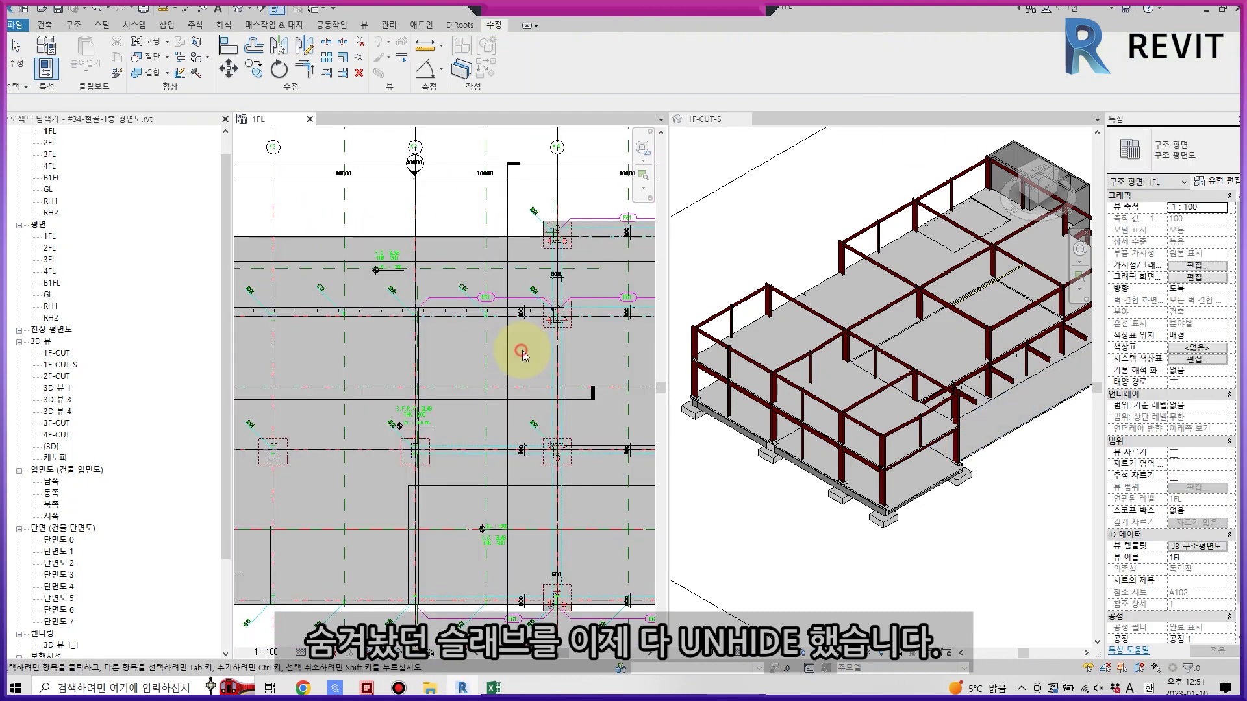
{"action": "scroll", "coordinate": [437, 500], "scroll_direction": "up", "scroll_amount": 1}
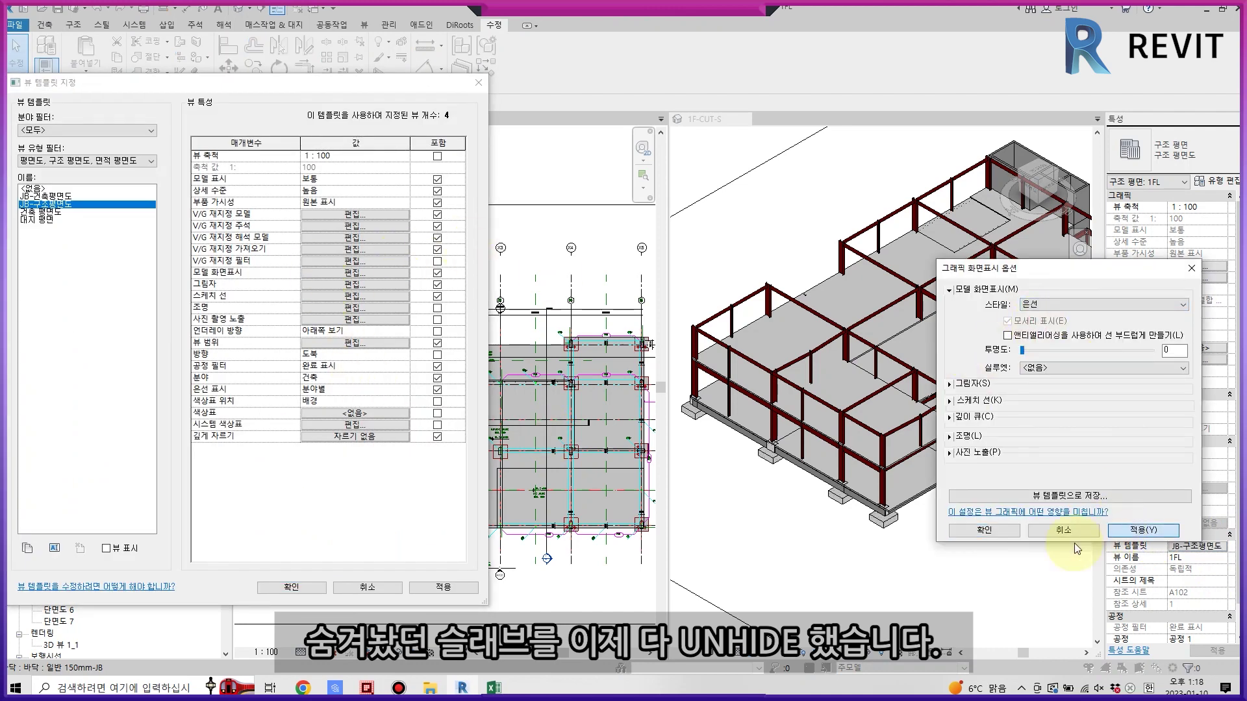
Confirm the JB-구조평면도 template's Visibility/Graphics and imported-category settings.
{"action": "left_click", "coordinate": [1063, 530]}
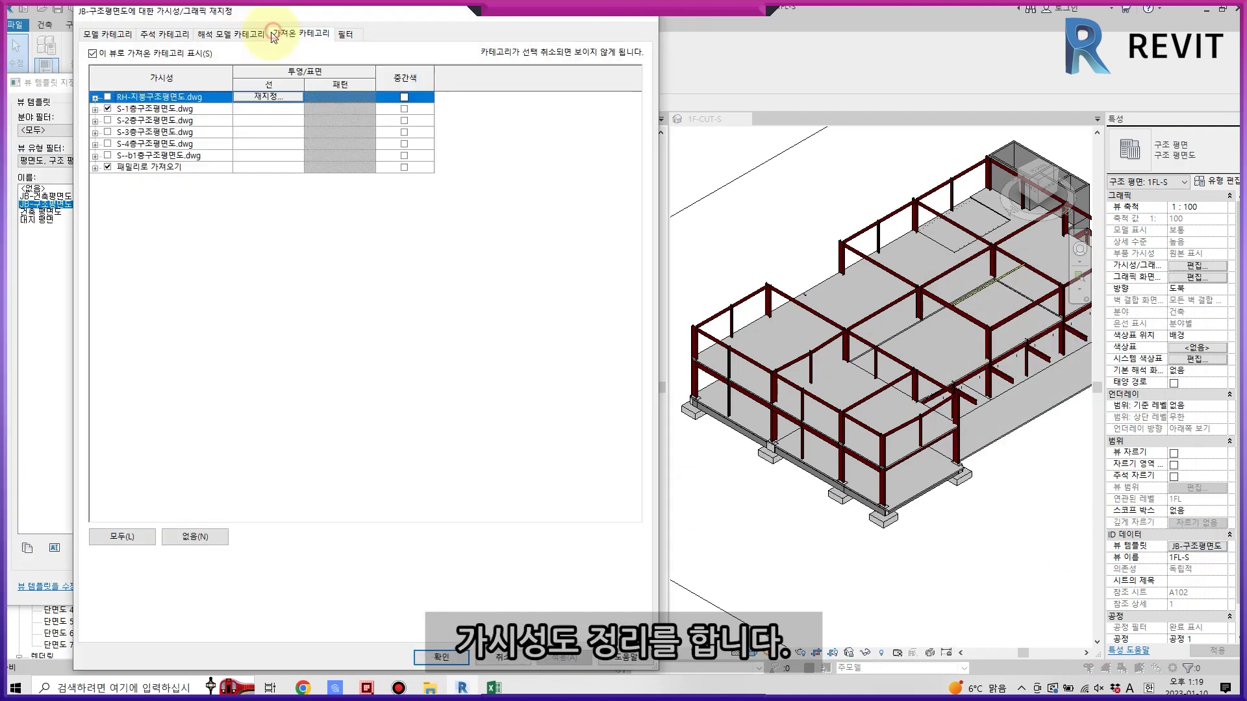
{"action": "left_click", "coordinate": [108, 109]}
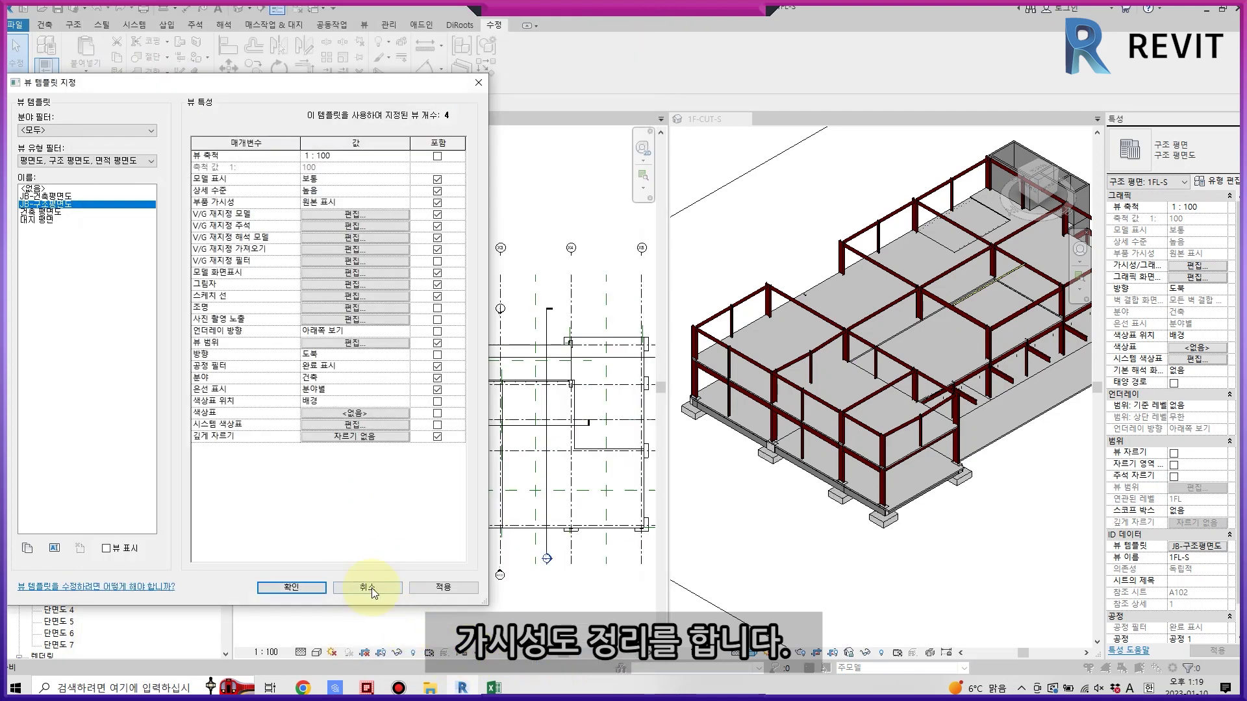
{"action": "left_click", "coordinate": [328, 587]}
{"action": "scroll", "coordinate": [460, 432], "scroll_direction": "up", "scroll_amount": 2}
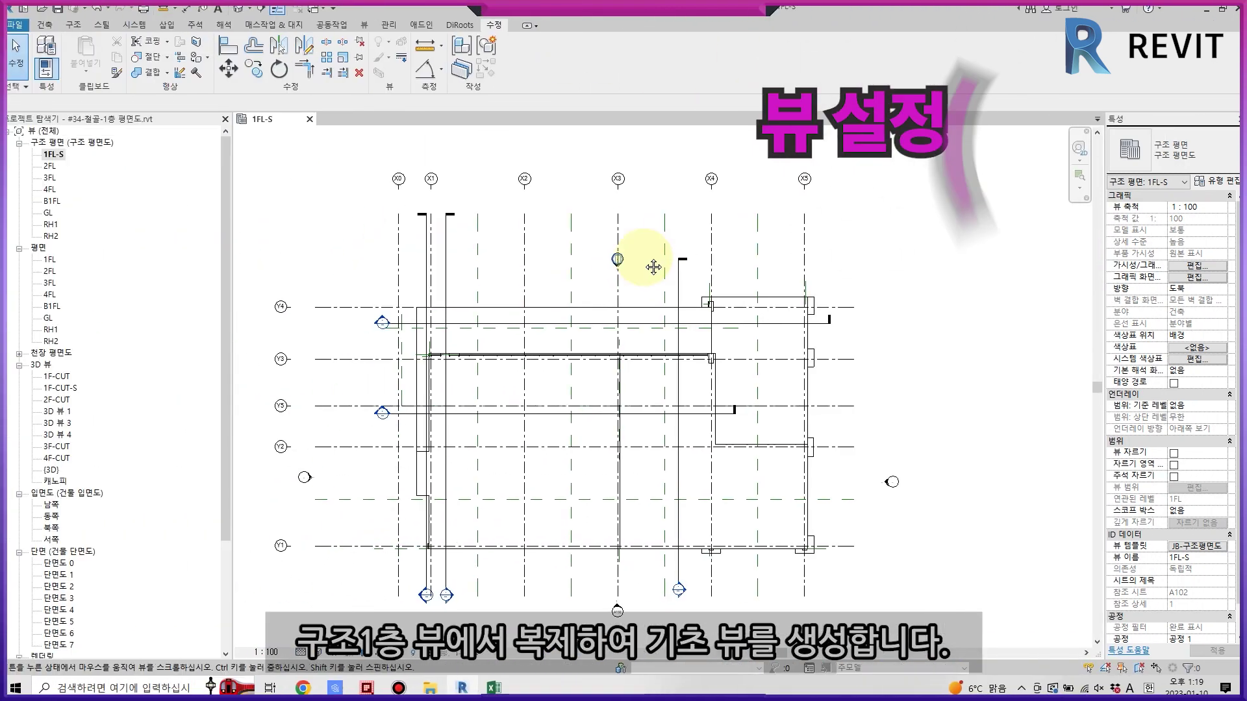
Duplicate the 1FL-S plan view and rename the copy 1FL-S 기초평면.
{"action": "scroll", "coordinate": [648, 263], "scroll_direction": "up", "scroll_amount": 2}
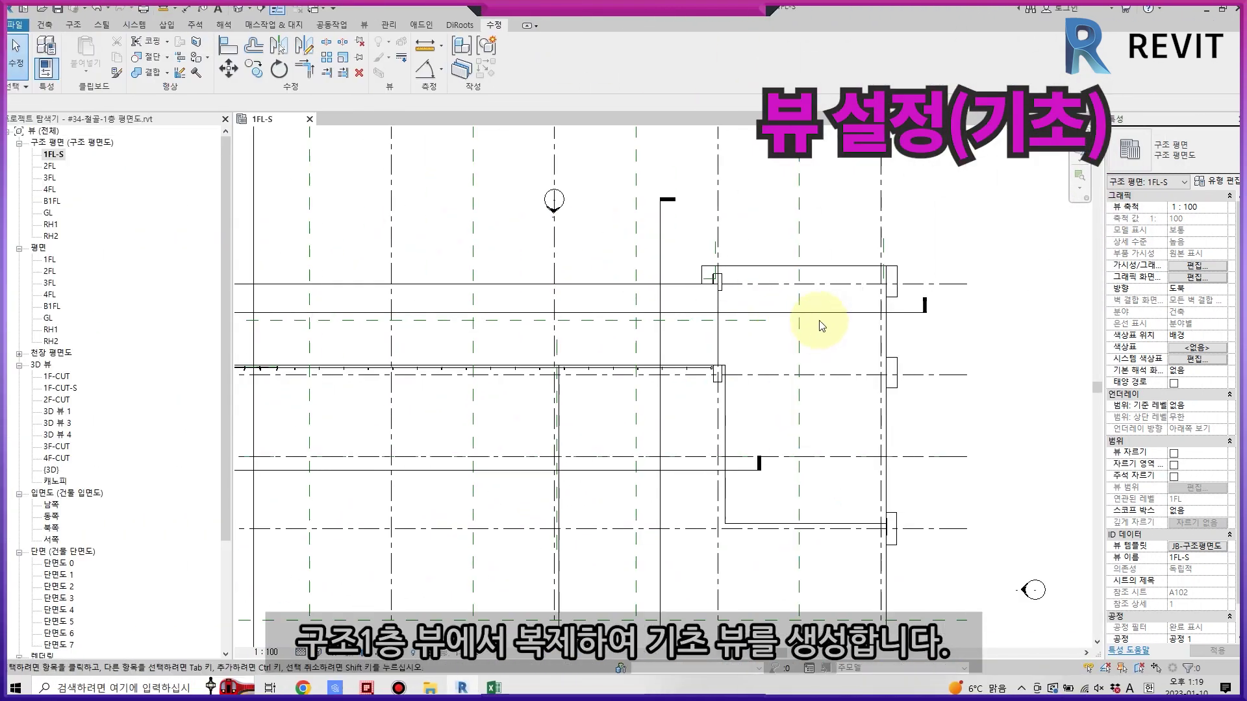
{"action": "right_click", "coordinate": [50, 154]}
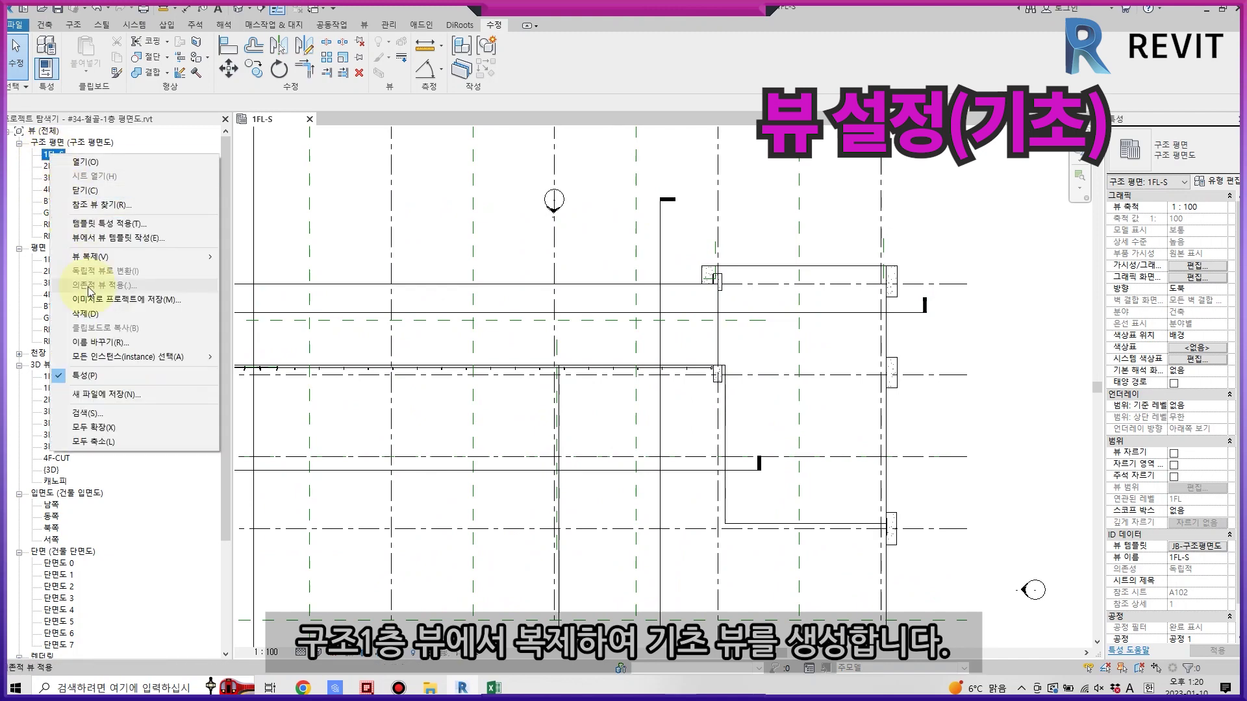
{"action": "left_click", "coordinate": [279, 258]}
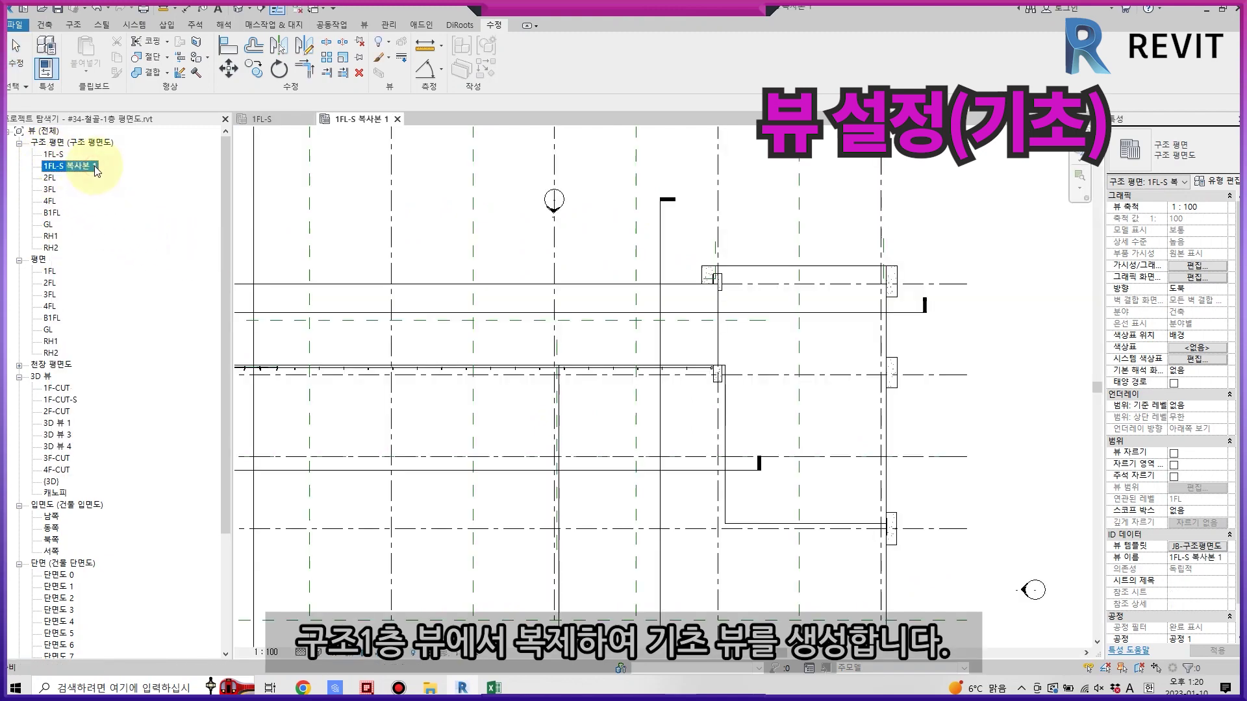
{"action": "right_click", "coordinate": [73, 167]}
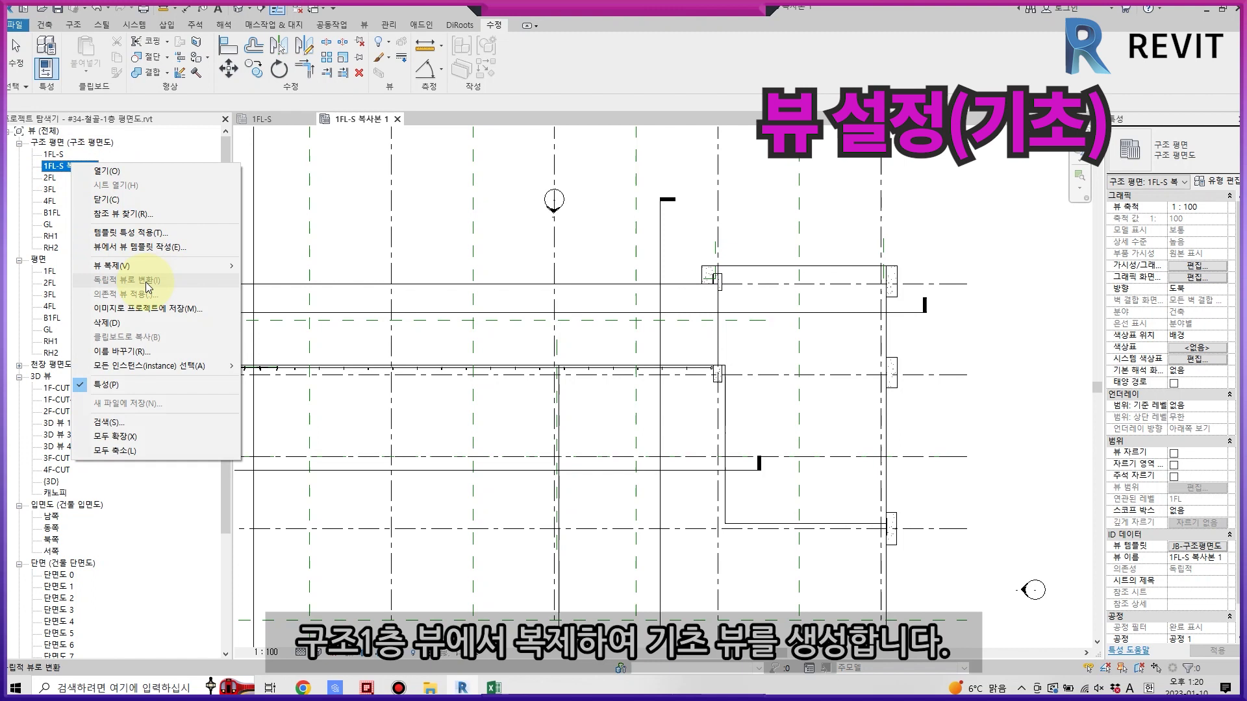
{"action": "left_click", "coordinate": [188, 353]}
{"action": "type", "text": "R"}
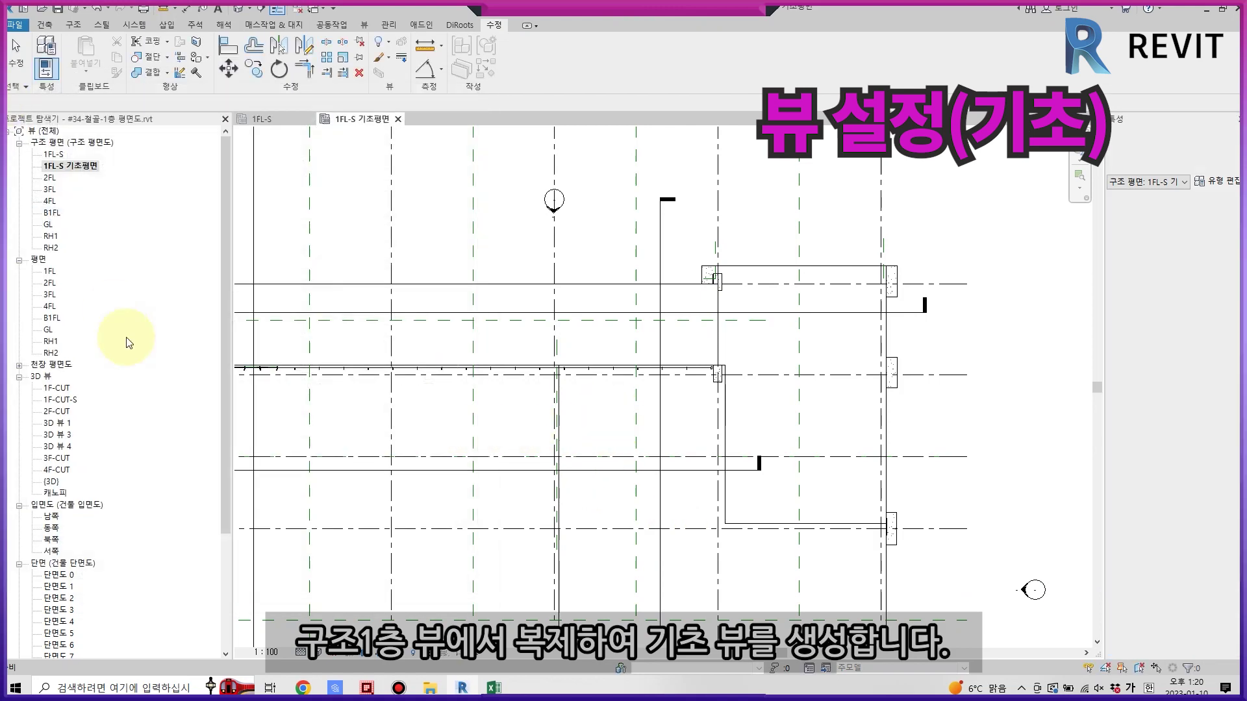
Select the section line 단면도 5 in the plan.
{"action": "scroll", "coordinate": [411, 370], "scroll_direction": "up", "scroll_amount": 2}
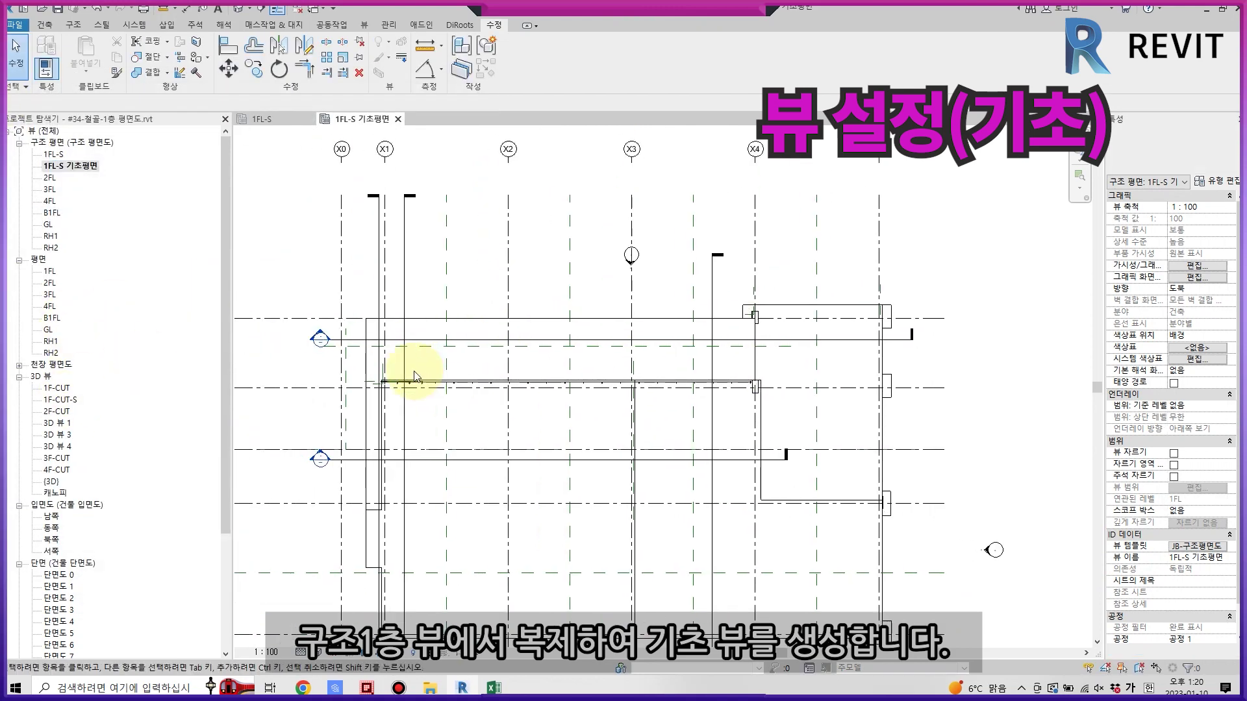
{"action": "scroll", "coordinate": [300, 329], "scroll_direction": "up", "scroll_amount": 2}
{"action": "left_click", "coordinate": [446, 337]}
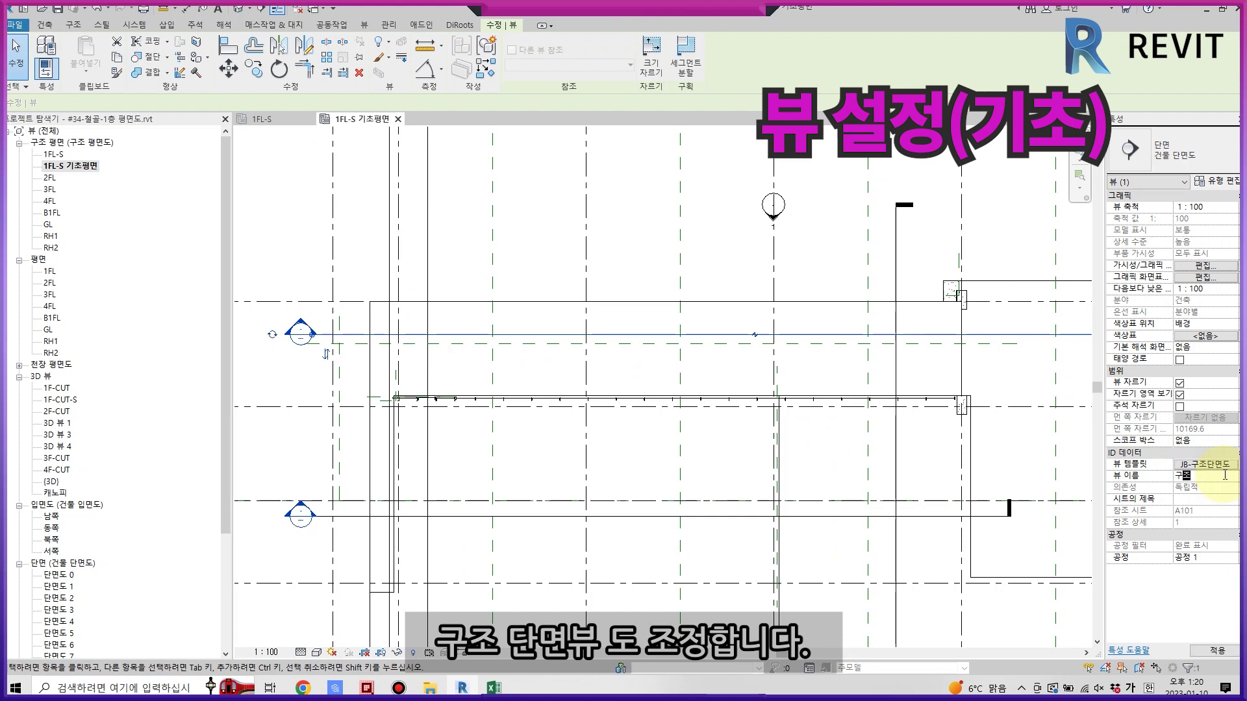
In the 구조단면도 section, set every footing's height offset to -1400 below GL.
{"action": "double_click", "coordinate": [301, 333]}
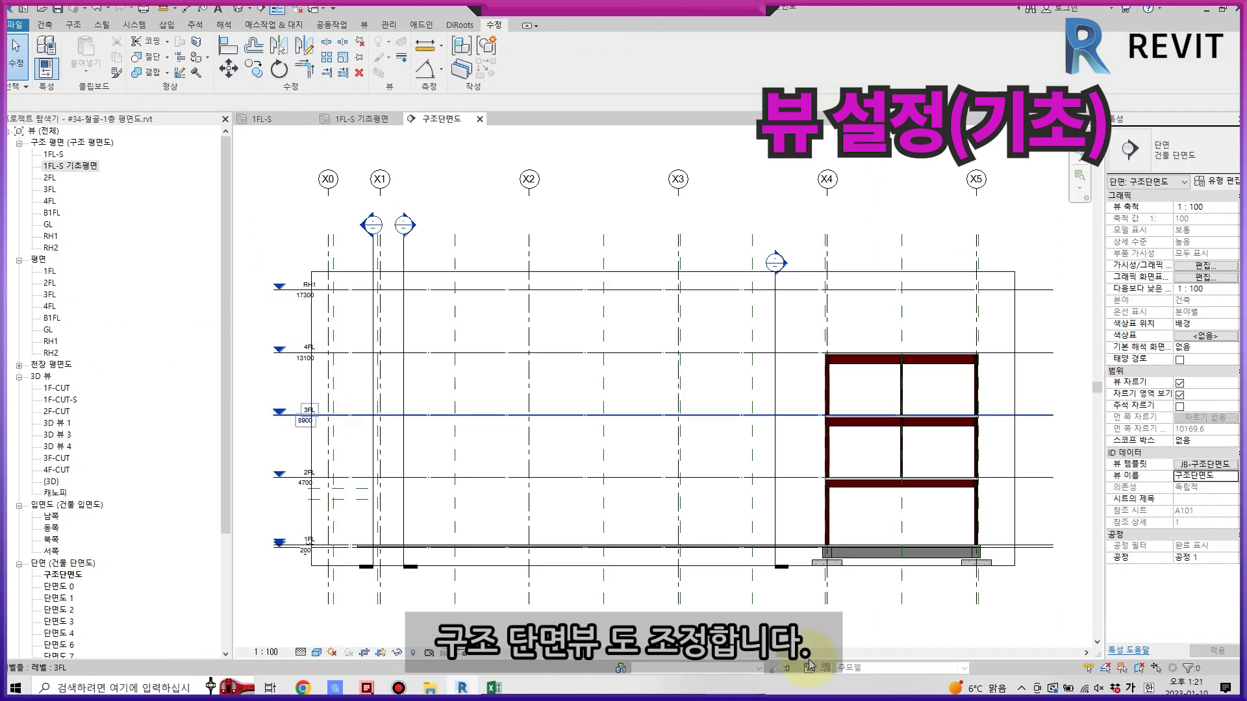
{"action": "scroll", "coordinate": [618, 473], "scroll_direction": "up", "scroll_amount": 3}
{"action": "left_click", "coordinate": [534, 496]}
{"action": "scroll", "coordinate": [918, 412], "scroll_direction": "up", "scroll_amount": 3}
{"action": "left_click", "coordinate": [863, 412]}
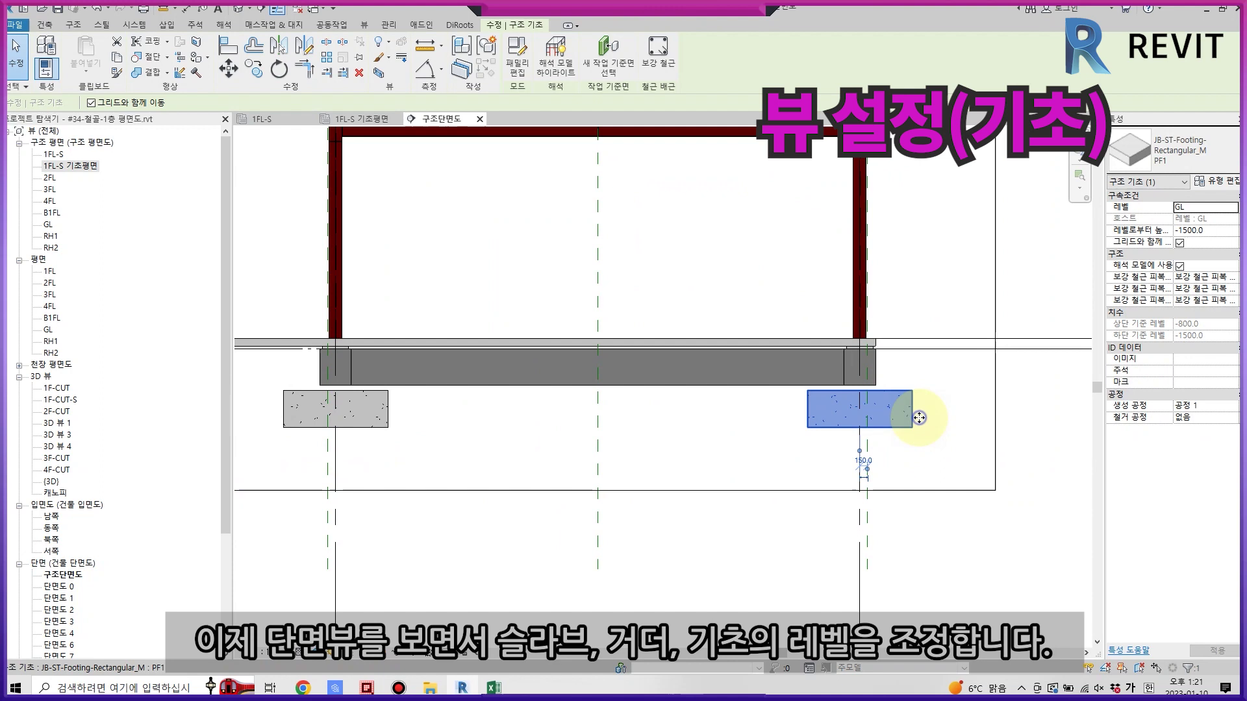
{"action": "right_click", "coordinate": [909, 416]}
{"action": "left_click", "coordinate": [1124, 278]}
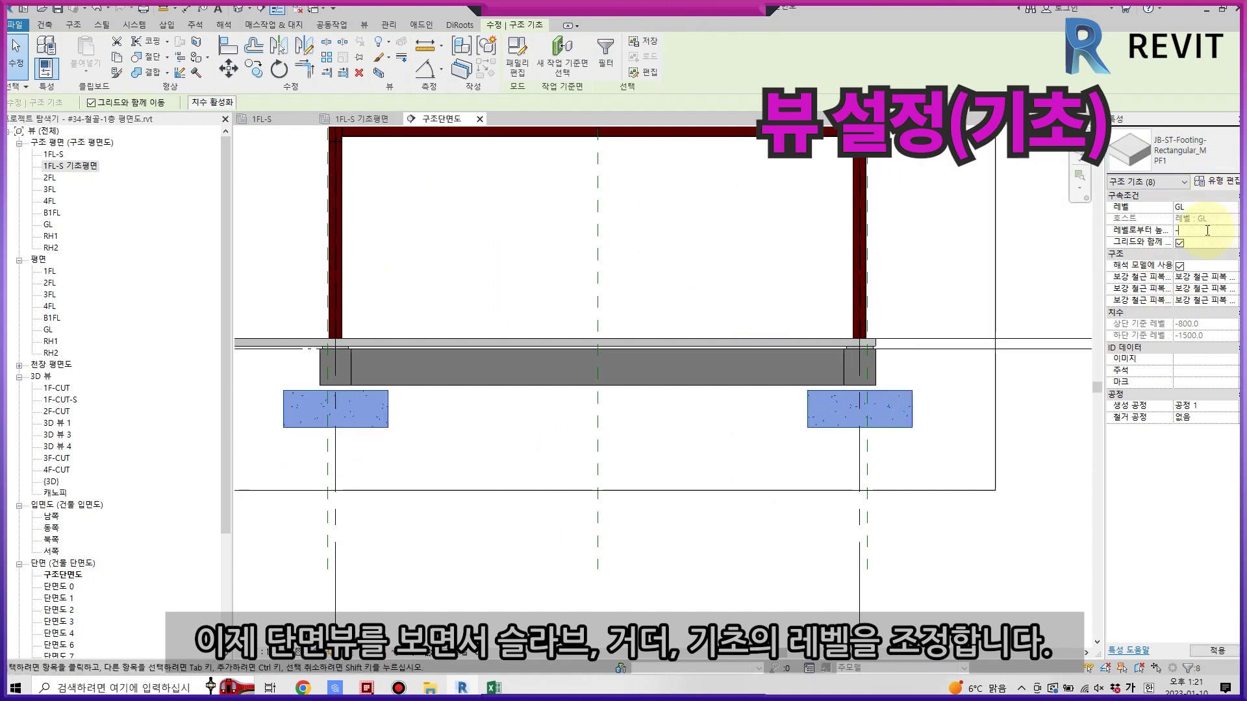
{"action": "left_click", "coordinate": [1206, 230]}
{"action": "type", "text": "1400.0"}
{"action": "key", "text": "Return"}
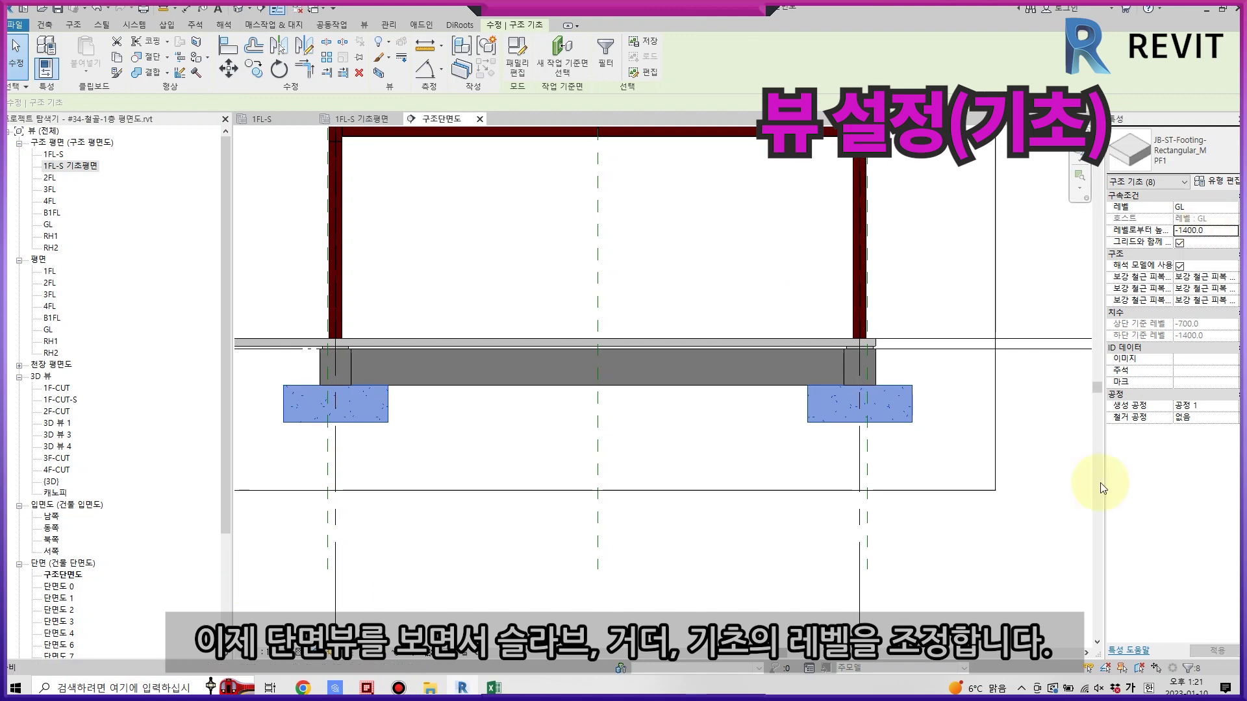
{"action": "key", "text": "Escape"}
Set the 150mm floor slab offset to -150 from 1FL, then select the GL level line.
{"action": "scroll", "coordinate": [598, 426], "scroll_direction": "up", "scroll_amount": 2}
{"action": "scroll", "coordinate": [602, 426], "scroll_direction": "up", "scroll_amount": 3}
{"action": "left_click", "coordinate": [584, 316]}
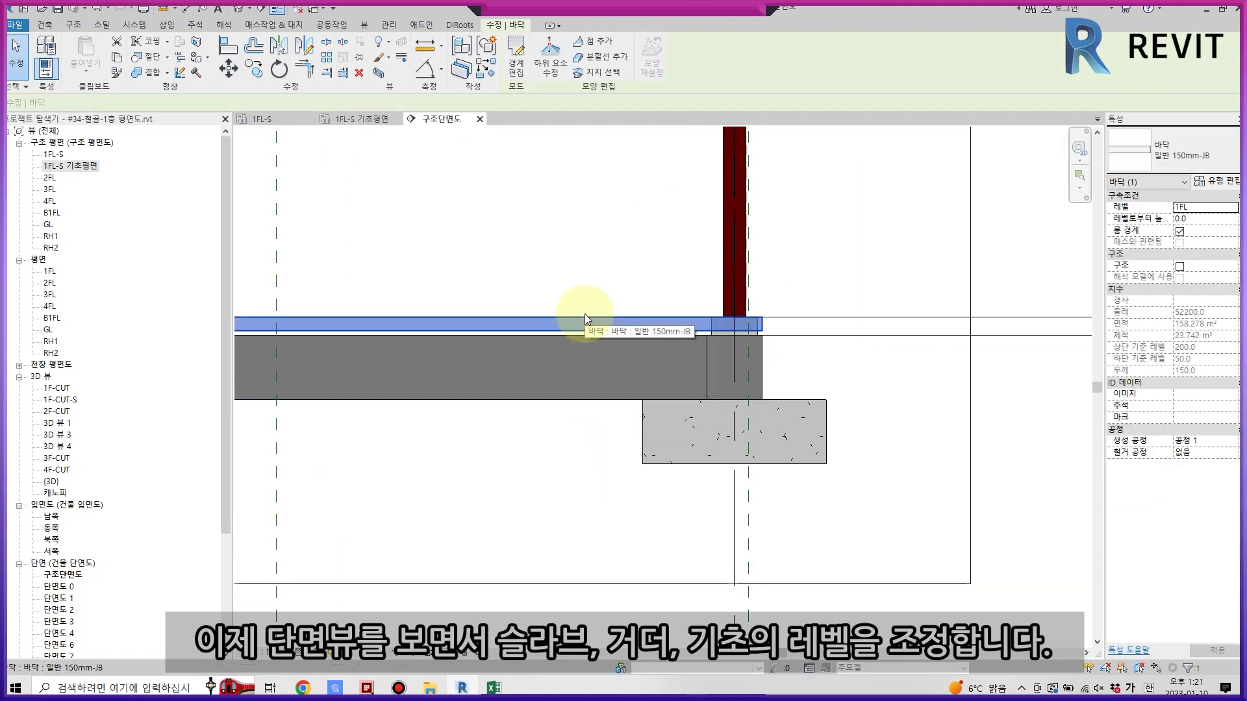
{"action": "middle_click_drag", "start_coordinate": [546, 361], "coordinate": [747, 426]}
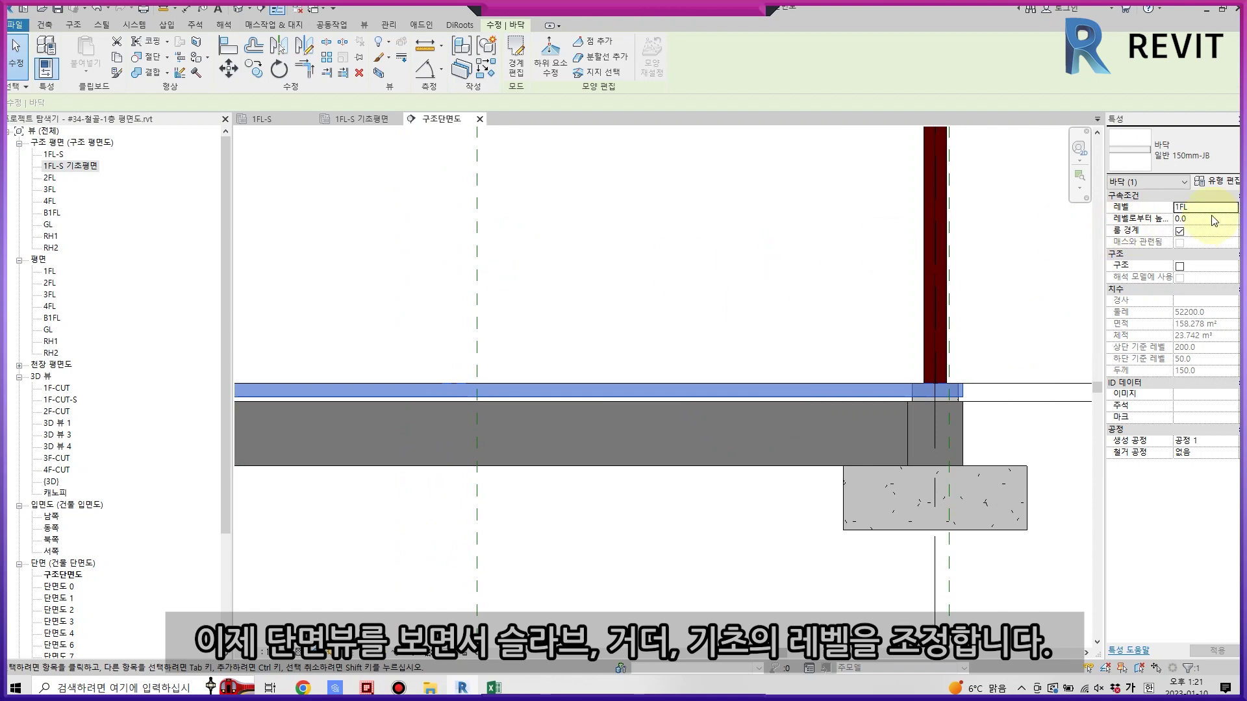
{"action": "key", "text": "Escape"}
{"action": "left_click", "coordinate": [669, 458]}
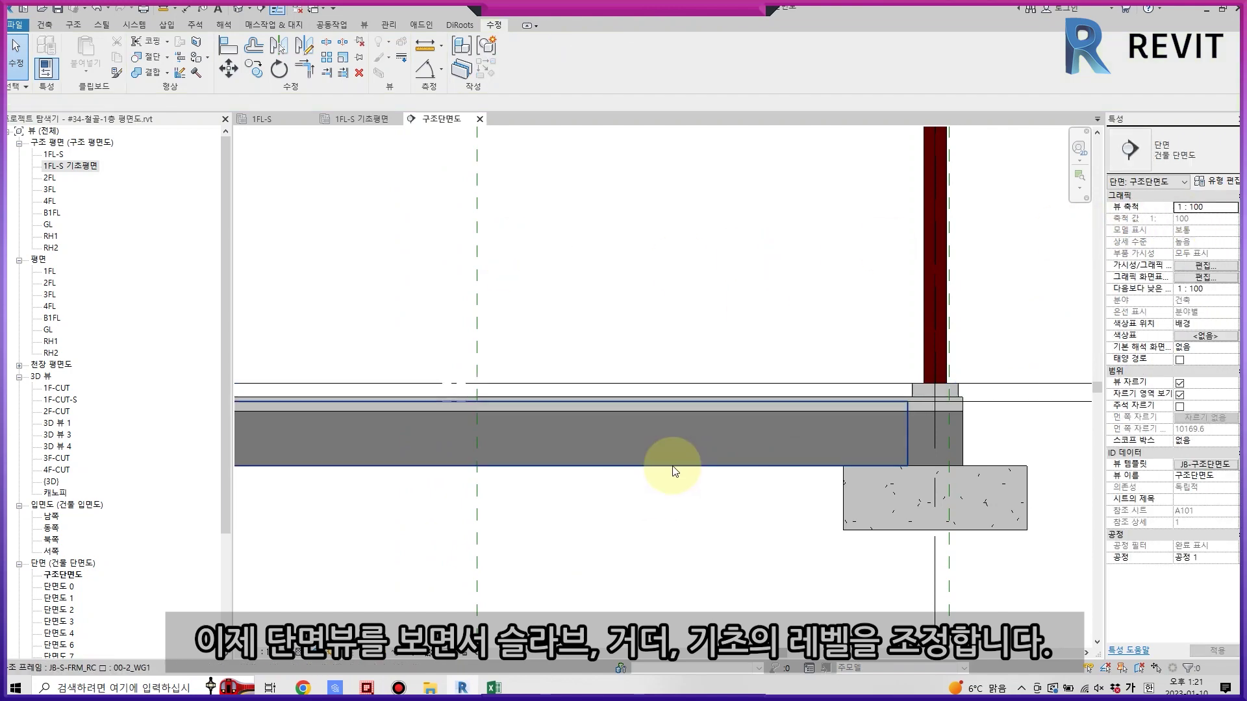
{"action": "scroll", "coordinate": [975, 445], "scroll_direction": "up", "scroll_amount": 3}
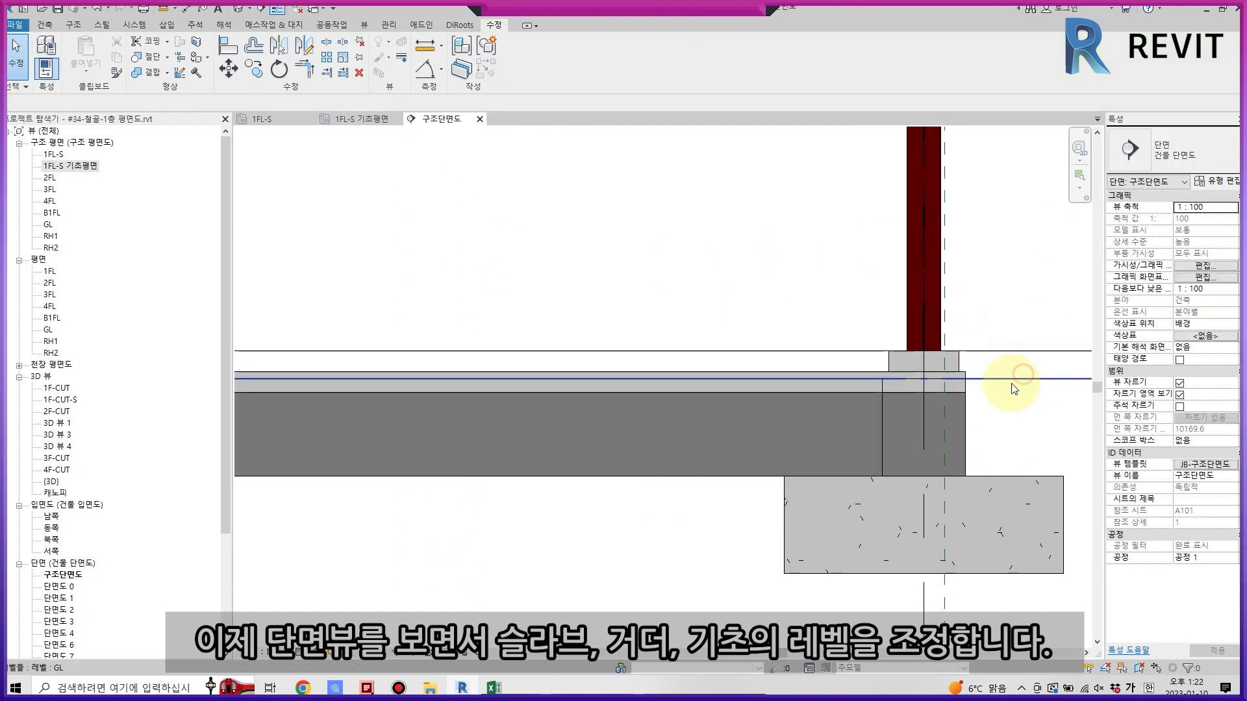
{"action": "left_click", "coordinate": [952, 391]}
{"action": "scroll", "coordinate": [933, 384], "scroll_direction": "up", "scroll_amount": 1}
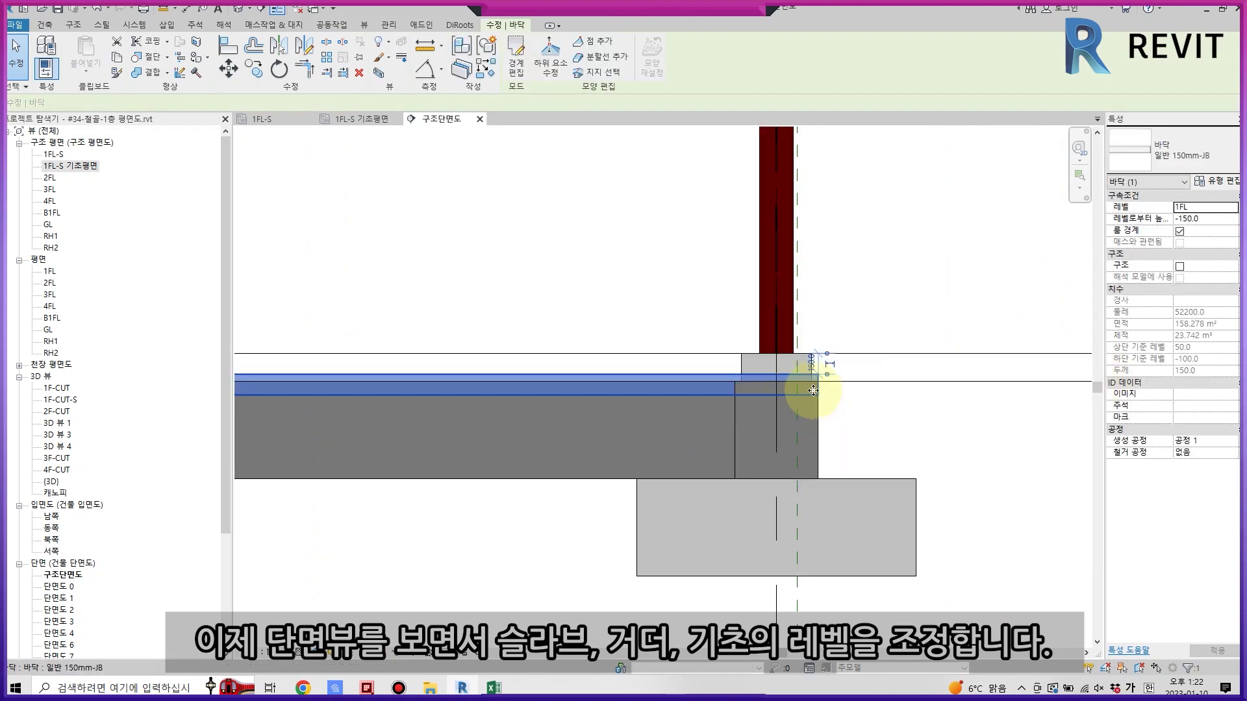
{"action": "scroll", "coordinate": [808, 389], "scroll_direction": "up", "scroll_amount": 1}
{"action": "left_click", "coordinate": [979, 404]}
Select every instance of the beam in the project and set its level offsets to -100.
{"action": "left_click", "coordinate": [939, 376]}
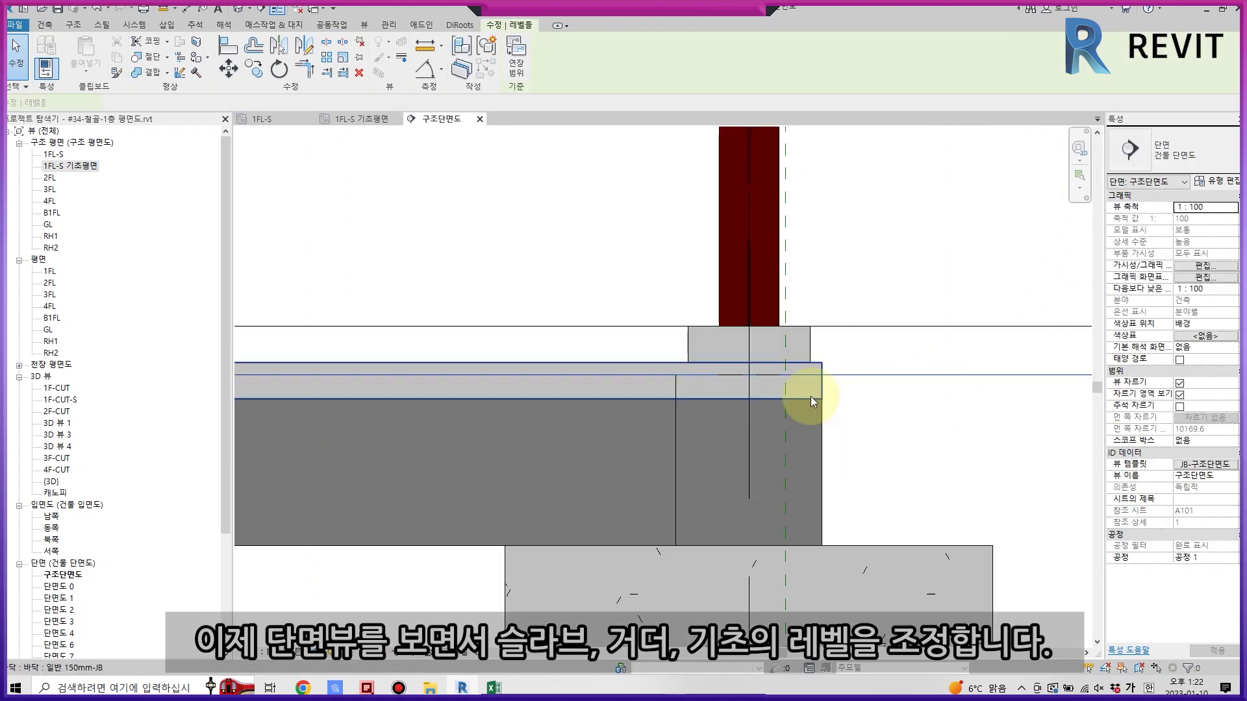
{"action": "left_click", "coordinate": [187, 7]}
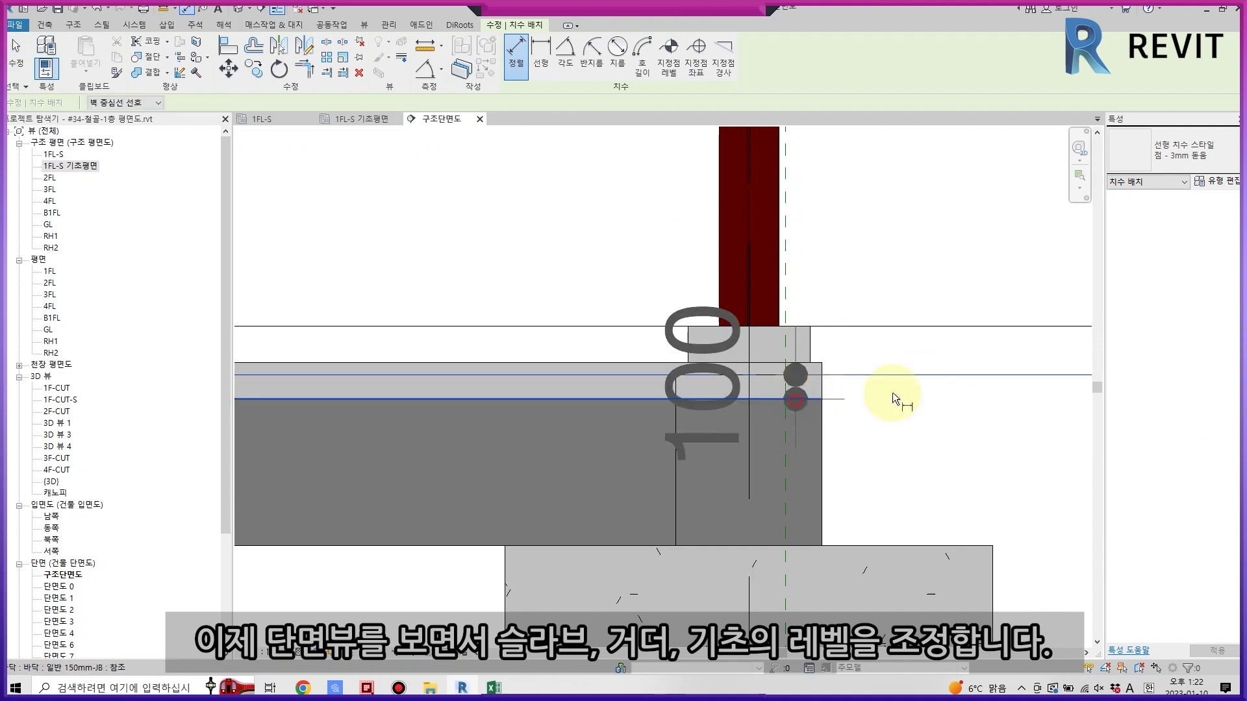
{"action": "scroll", "coordinate": [596, 394], "scroll_direction": "down", "scroll_amount": 1}
{"action": "key", "text": "Escape"}
{"action": "key", "text": "Escape"}
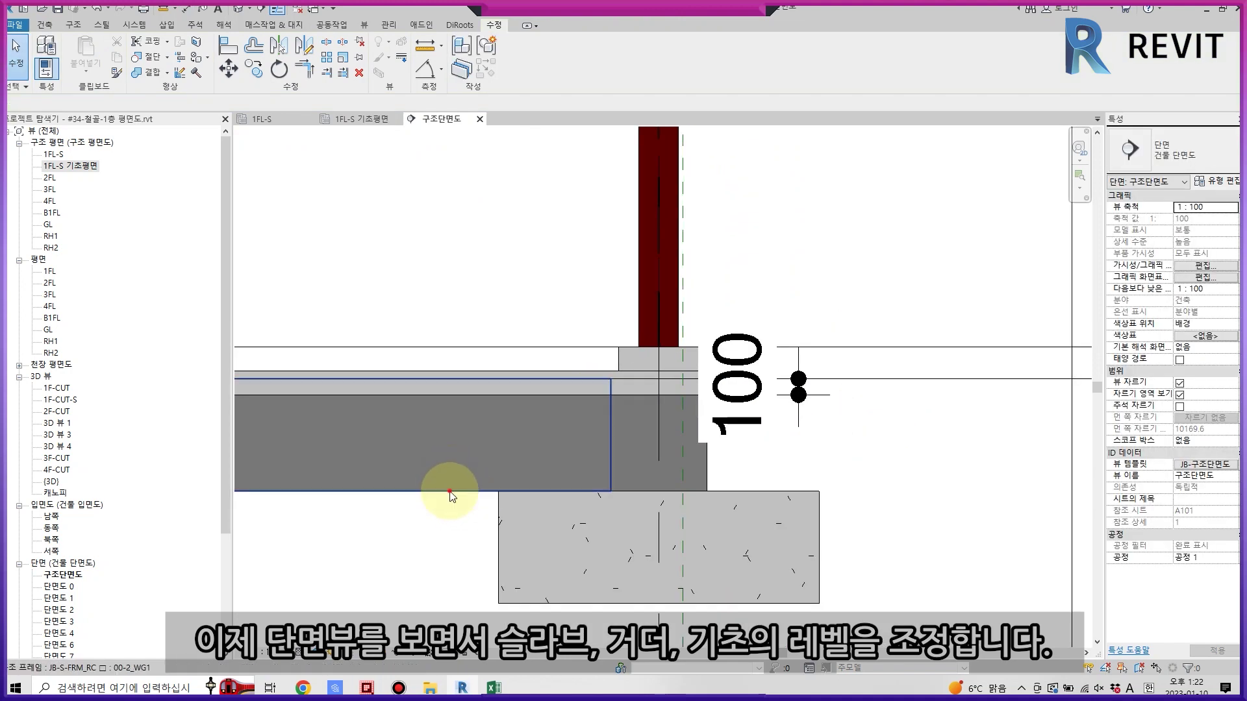
{"action": "right_click", "coordinate": [450, 494]}
{"action": "mouse_move", "coordinate": [526, 338]}
{"action": "left_click", "coordinate": [641, 357]}
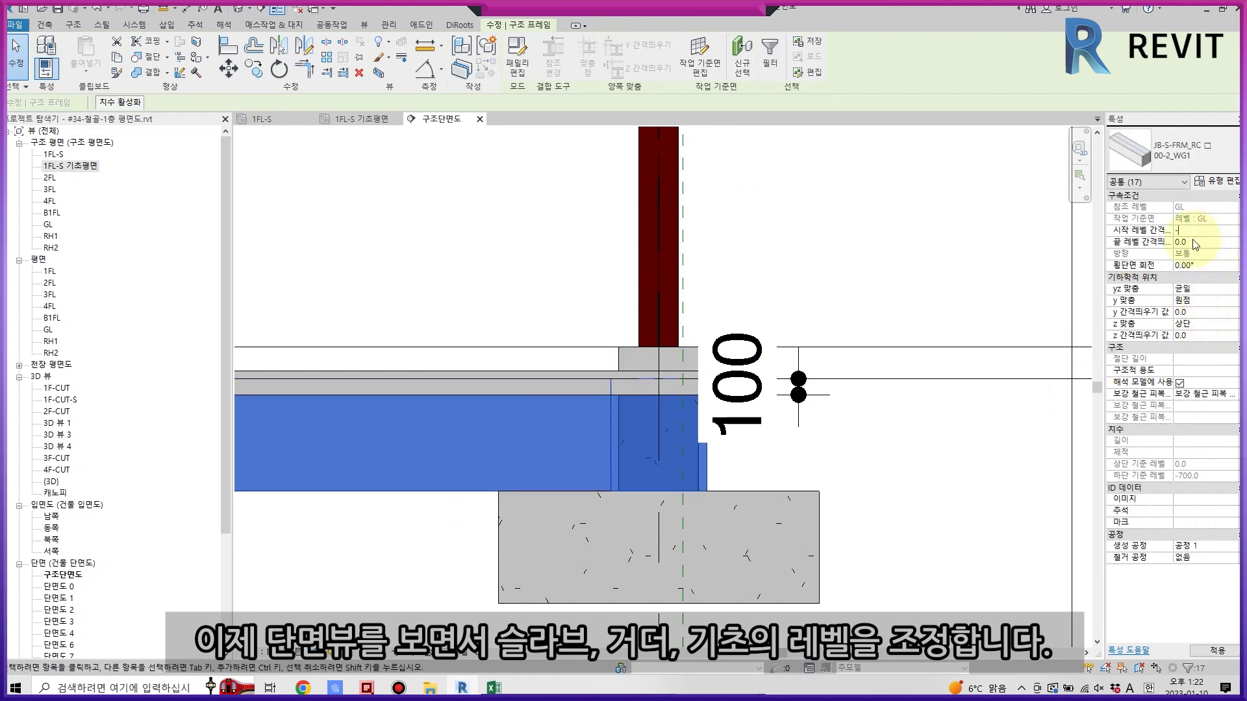
{"action": "type", "text": "100"}
{"action": "key", "text": "Tab"}
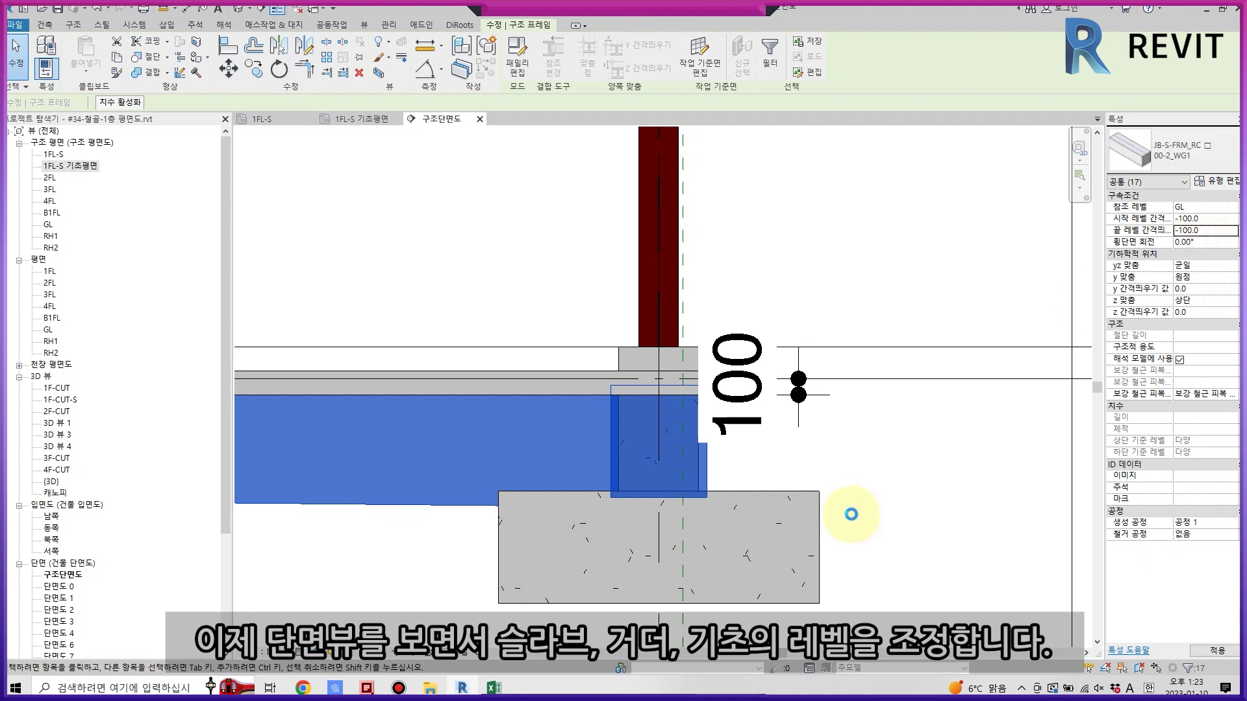
{"action": "left_click", "coordinate": [850, 514]}
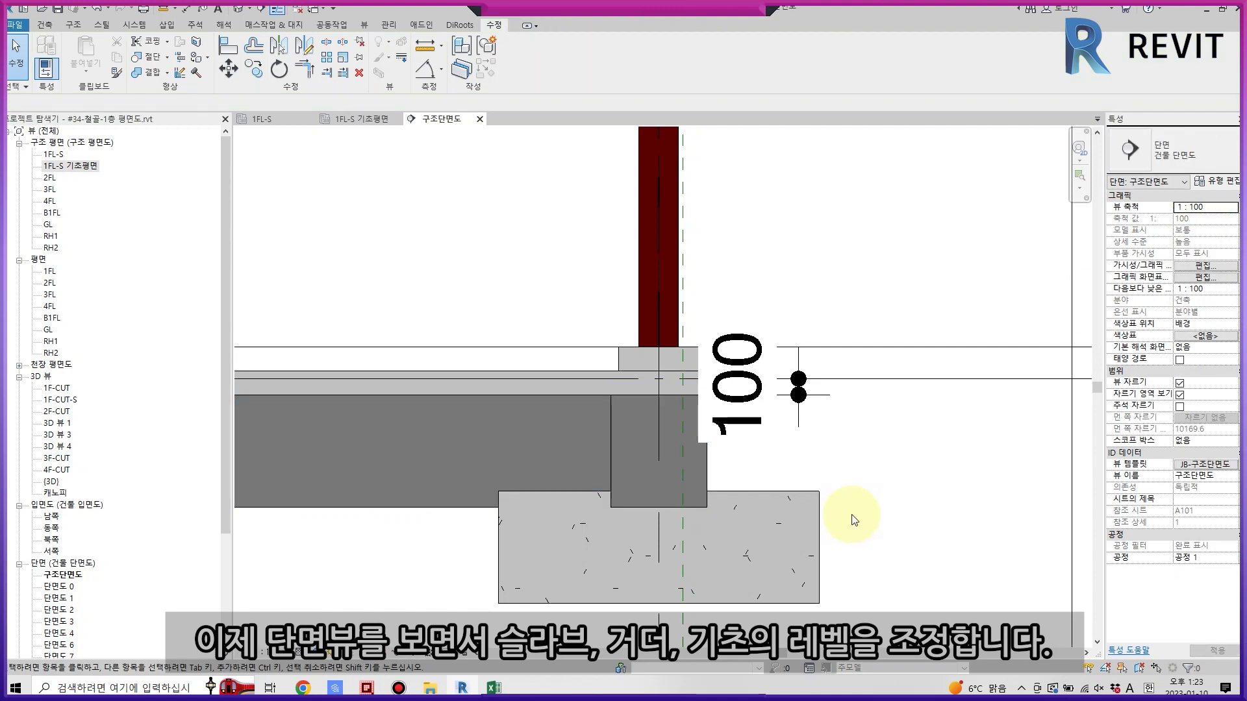
Drop the footing under the beams to a -1500 offset.
{"action": "left_click", "coordinate": [779, 483]}
{"action": "right_click", "coordinate": [778, 488]}
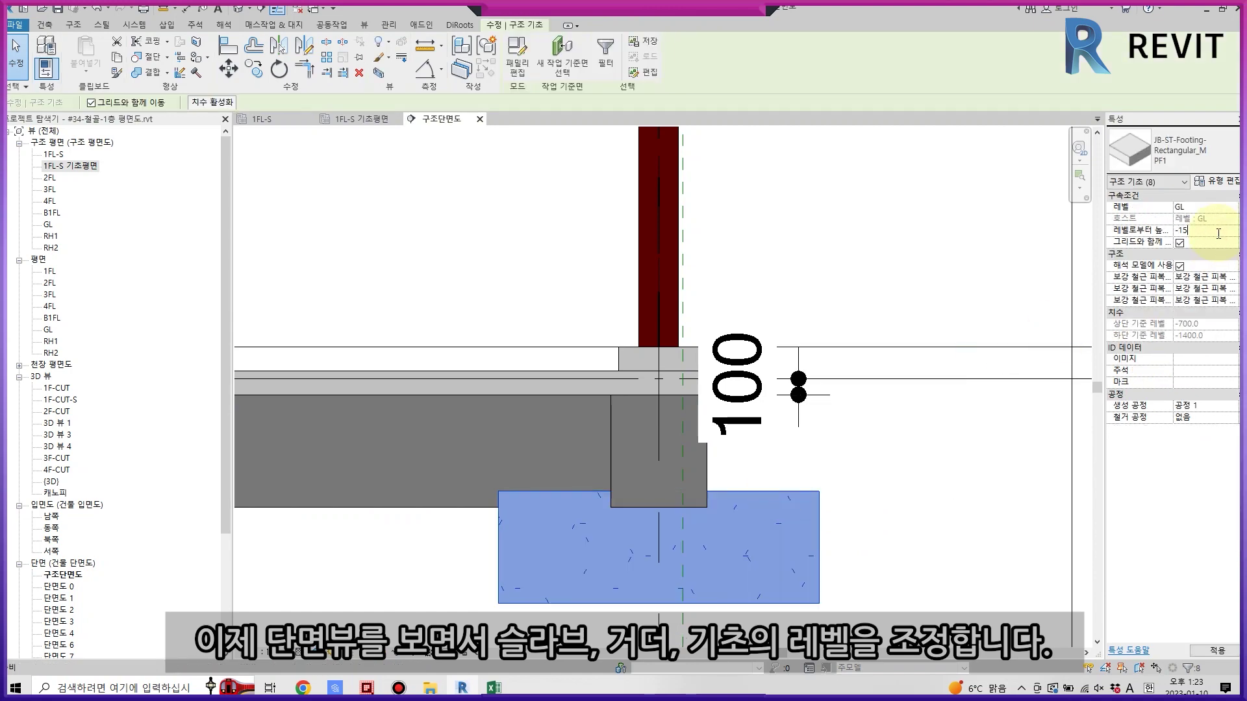
{"action": "left_click", "coordinate": [1218, 650]}
{"action": "left_click", "coordinate": [1064, 520]}
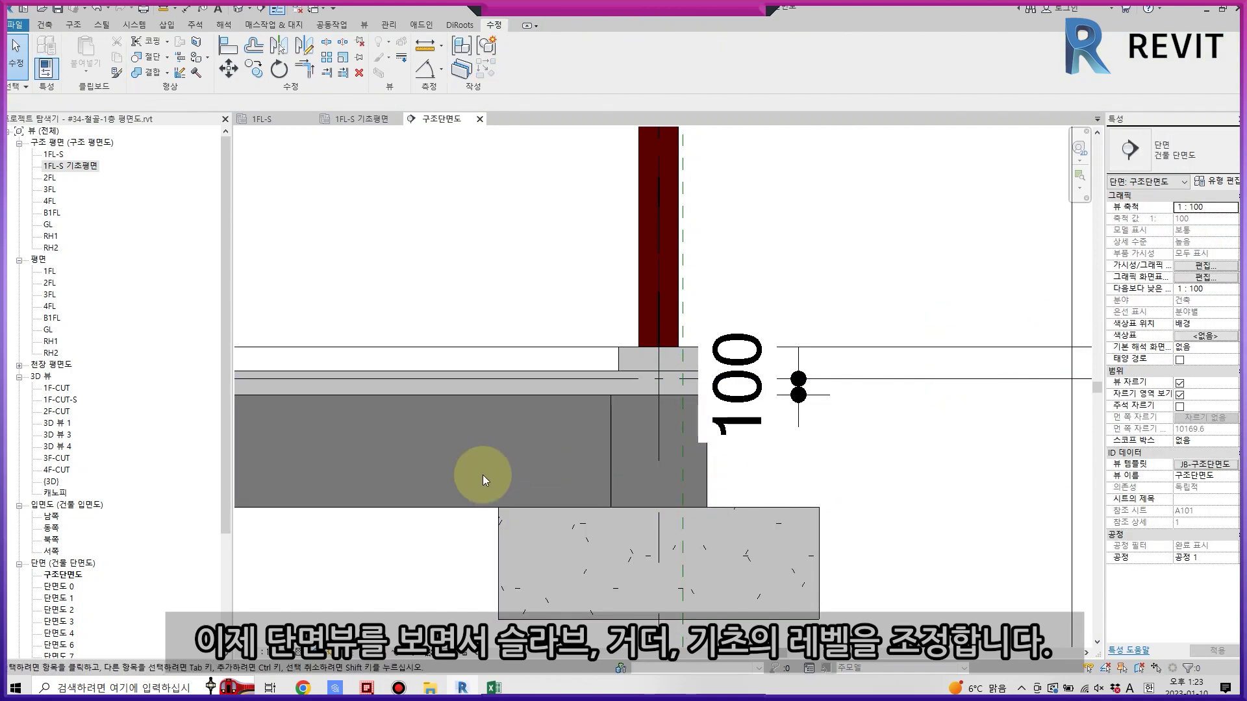
Add a 1700 aligned dimension from the 1FL level to the footing bottom.
{"action": "middle_click_drag", "start_coordinate": [482, 481], "coordinate": [807, 520]}
{"action": "key", "text": "d"}
{"action": "key", "text": "i"}
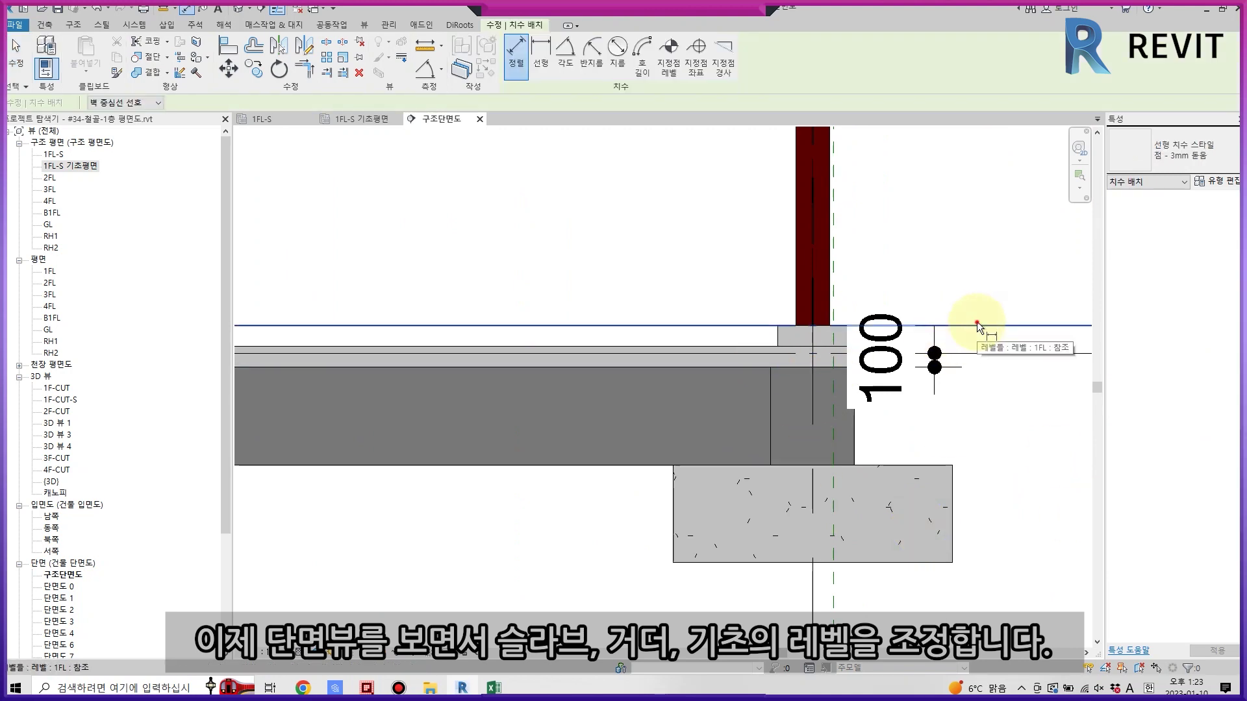
{"action": "left_click", "coordinate": [978, 323]}
{"action": "left_click", "coordinate": [959, 562]}
{"action": "left_click", "coordinate": [1058, 550]}
{"action": "key", "text": "Escape"}
{"action": "key", "text": "Escape"}
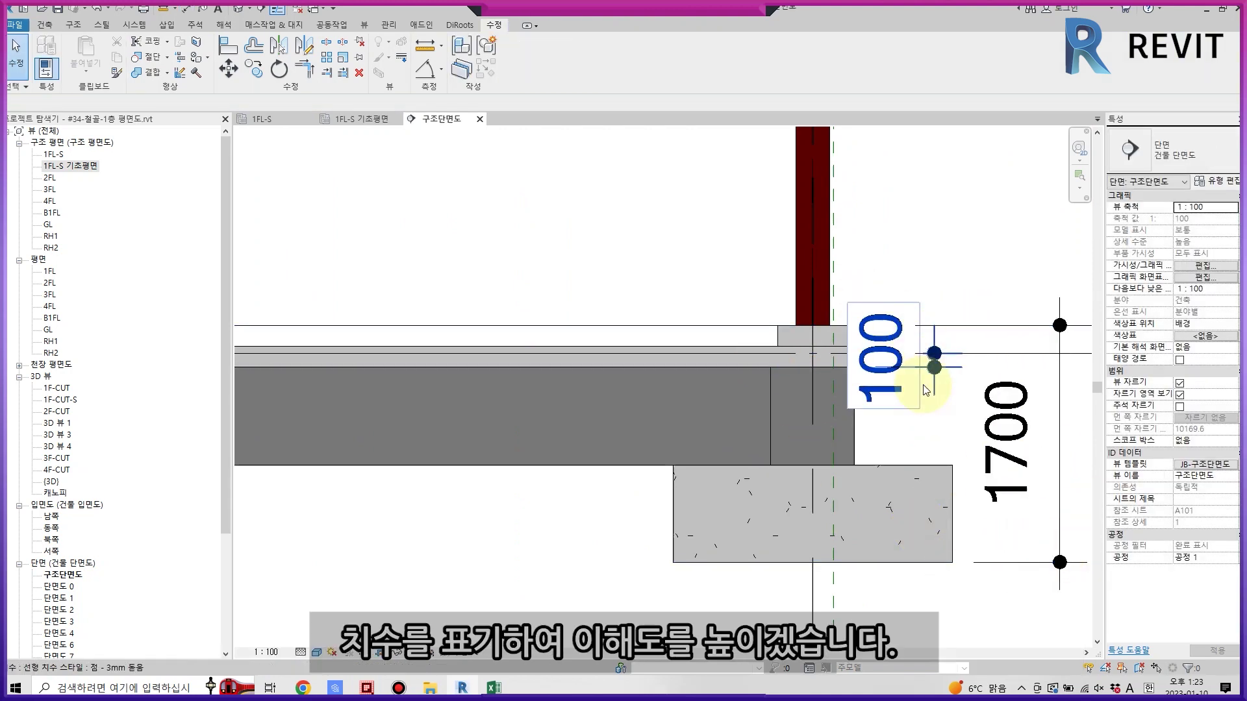
Add a 700 aligned dimension between the slab bottom and the footing top.
{"action": "middle_click_drag", "start_coordinate": [926, 390], "coordinate": [889, 389]}
{"action": "key", "text": "d"}
{"action": "key", "text": "i"}
{"action": "left_click", "coordinate": [909, 366]}
{"action": "left_click", "coordinate": [793, 464]}
{"action": "left_click", "coordinate": [896, 460]}
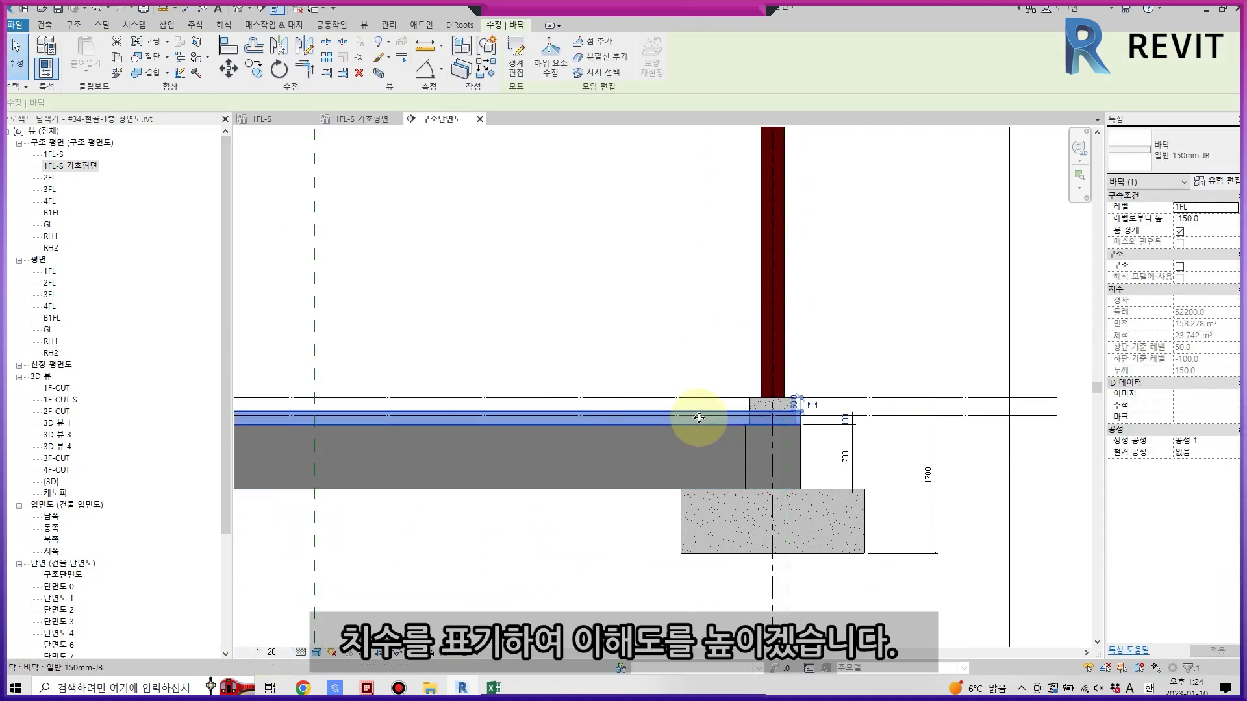
Inspect the 1FL-S plan's view template view range, then cancel back to the section.
{"action": "left_click", "coordinate": [305, 120]}
{"action": "left_click", "coordinate": [309, 119]}
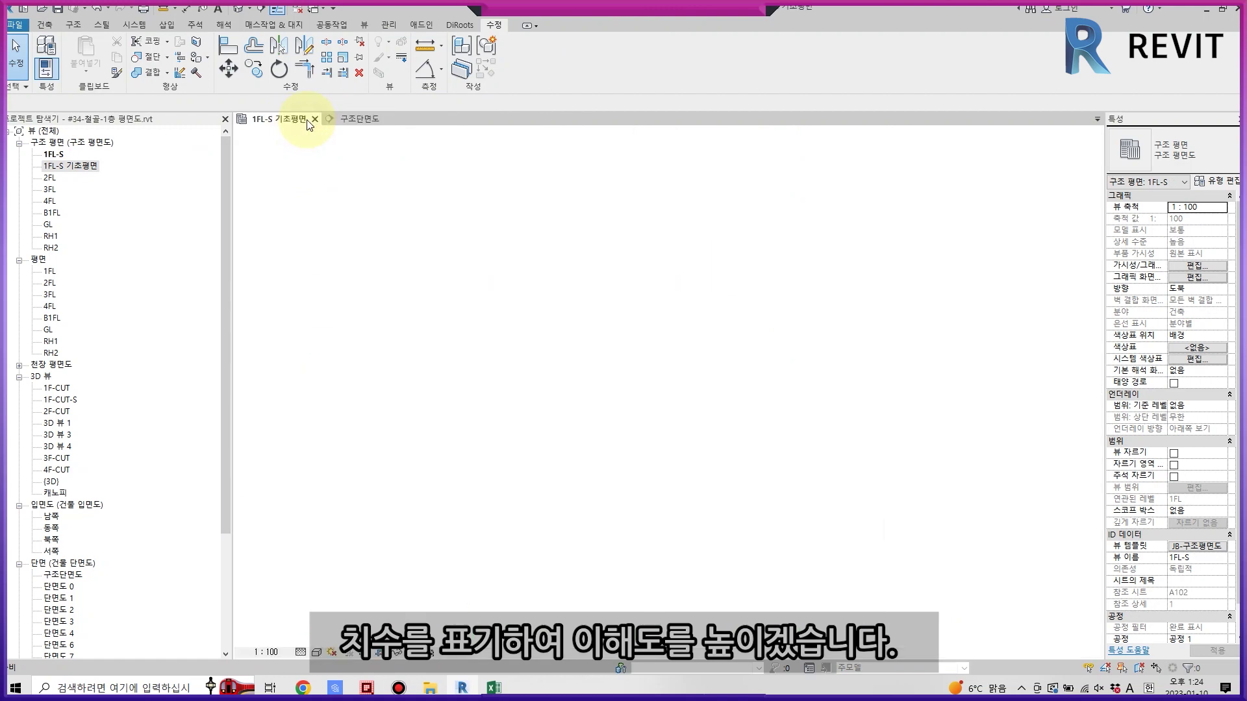
{"action": "left_click", "coordinate": [1215, 546]}
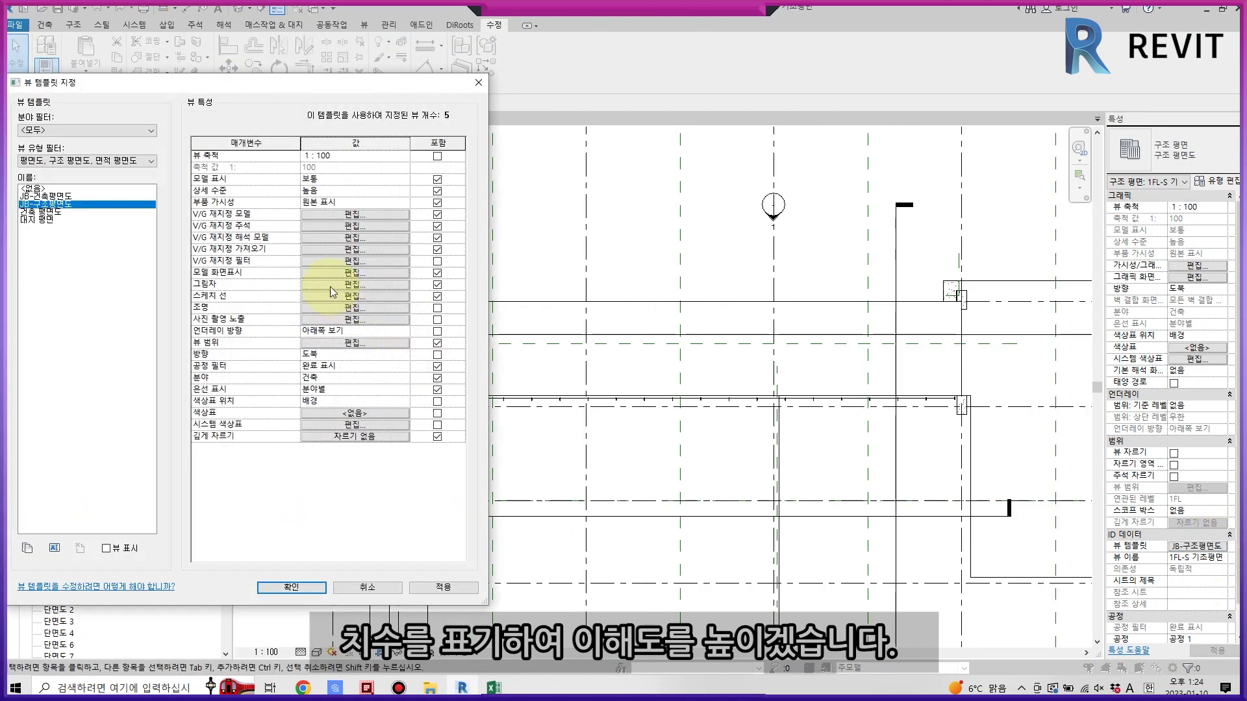
{"action": "left_click", "coordinate": [356, 343]}
{"action": "key", "text": "Return"}
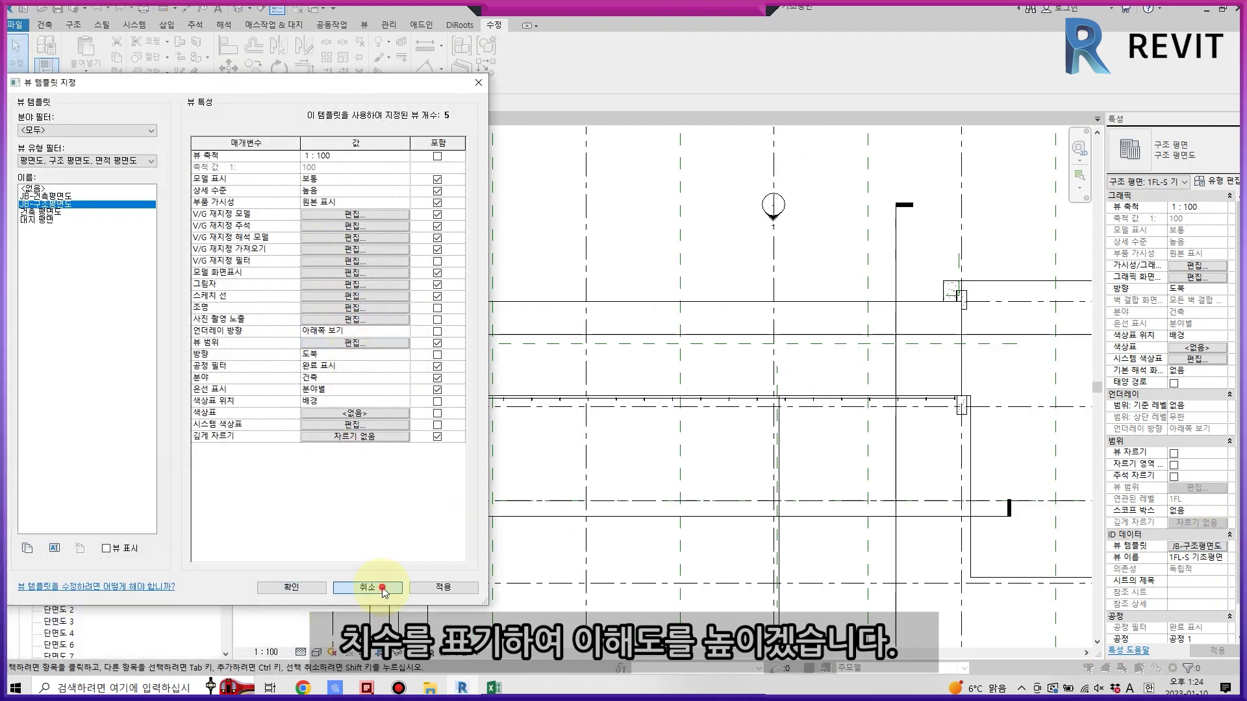
{"action": "left_click", "coordinate": [382, 587]}
{"action": "left_click", "coordinate": [387, 120]}
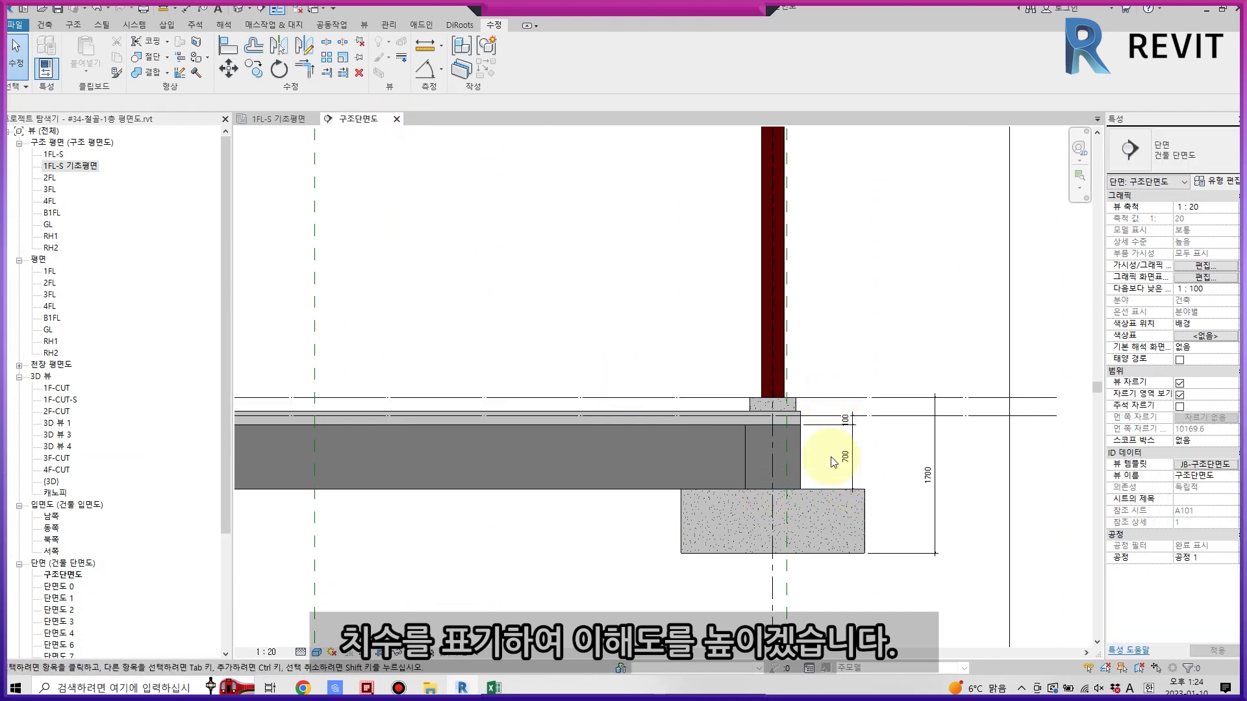
Add a 1000 aligned dimension down to the footing top in the section.
{"action": "scroll", "coordinate": [871, 431], "scroll_direction": "up", "scroll_amount": 1}
{"action": "scroll", "coordinate": [877, 429], "scroll_direction": "up", "scroll_amount": 1}
{"action": "key", "text": "d"}
{"action": "key", "text": "i"}
{"action": "left_click", "coordinate": [899, 380]}
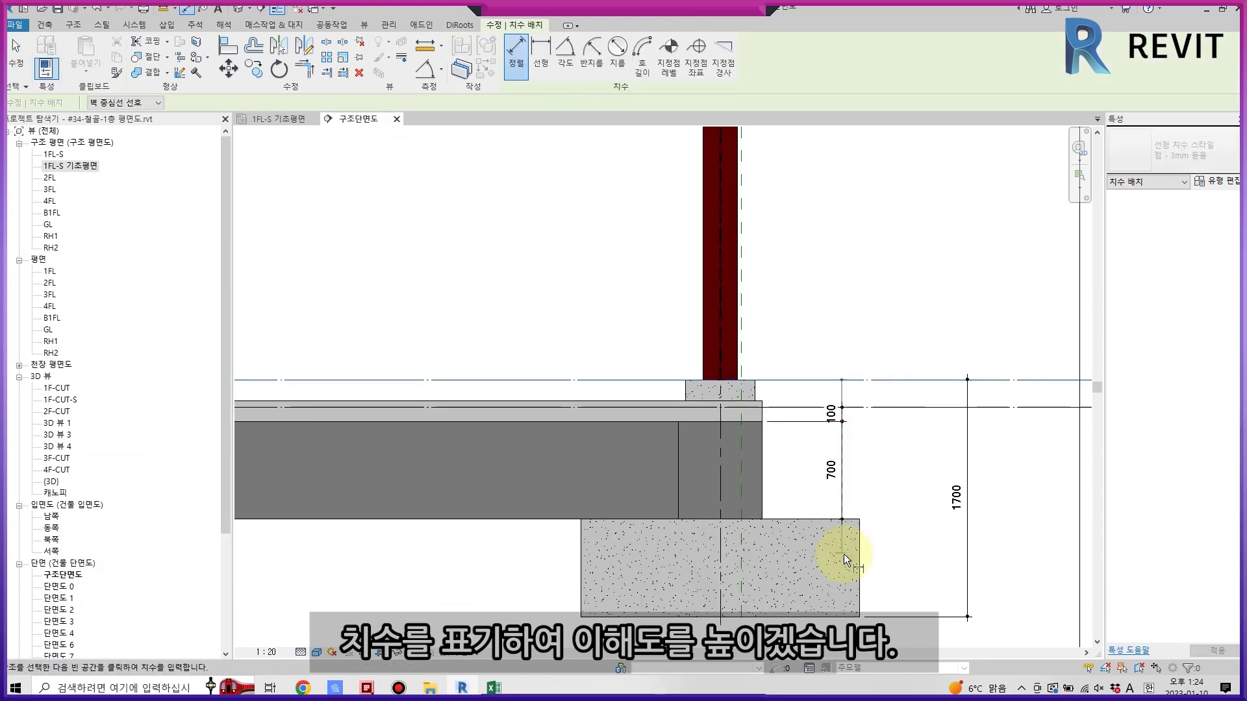
{"action": "left_click", "coordinate": [818, 519]}
{"action": "left_click", "coordinate": [920, 508]}
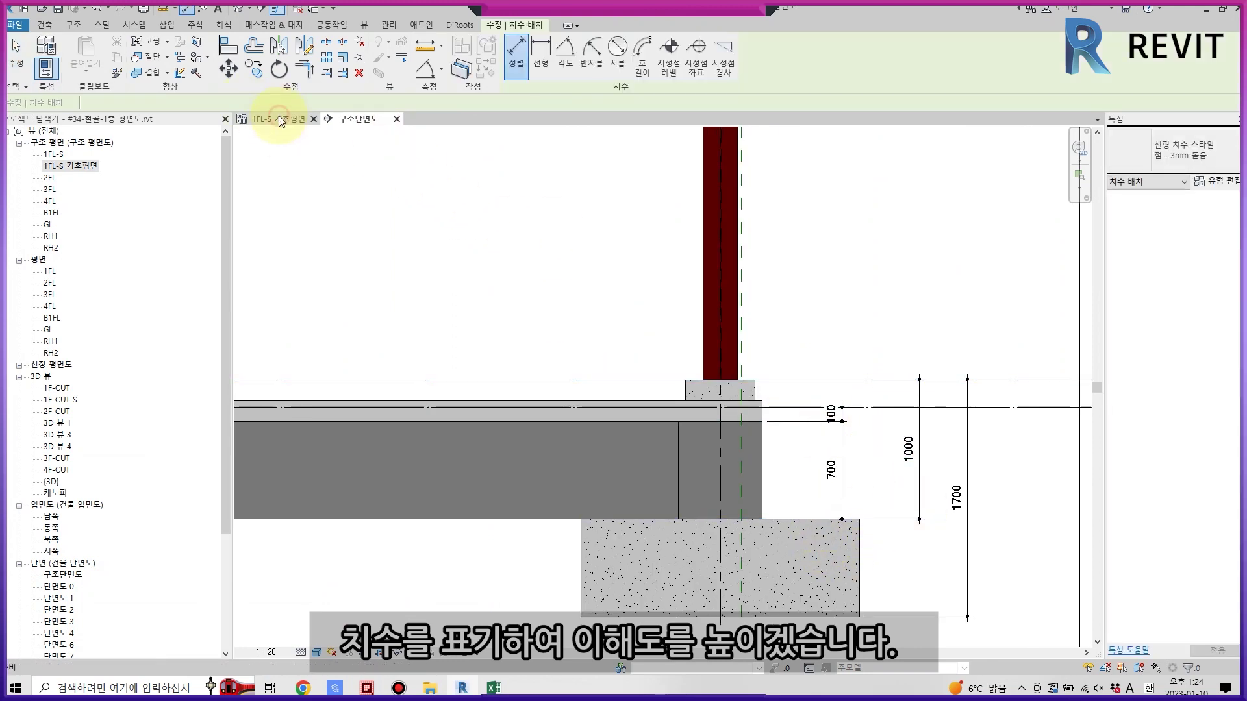
Tile the 1FL-S 기초평면 plan beside the 구조단면도 section with WT.
{"action": "left_click", "coordinate": [279, 118]}
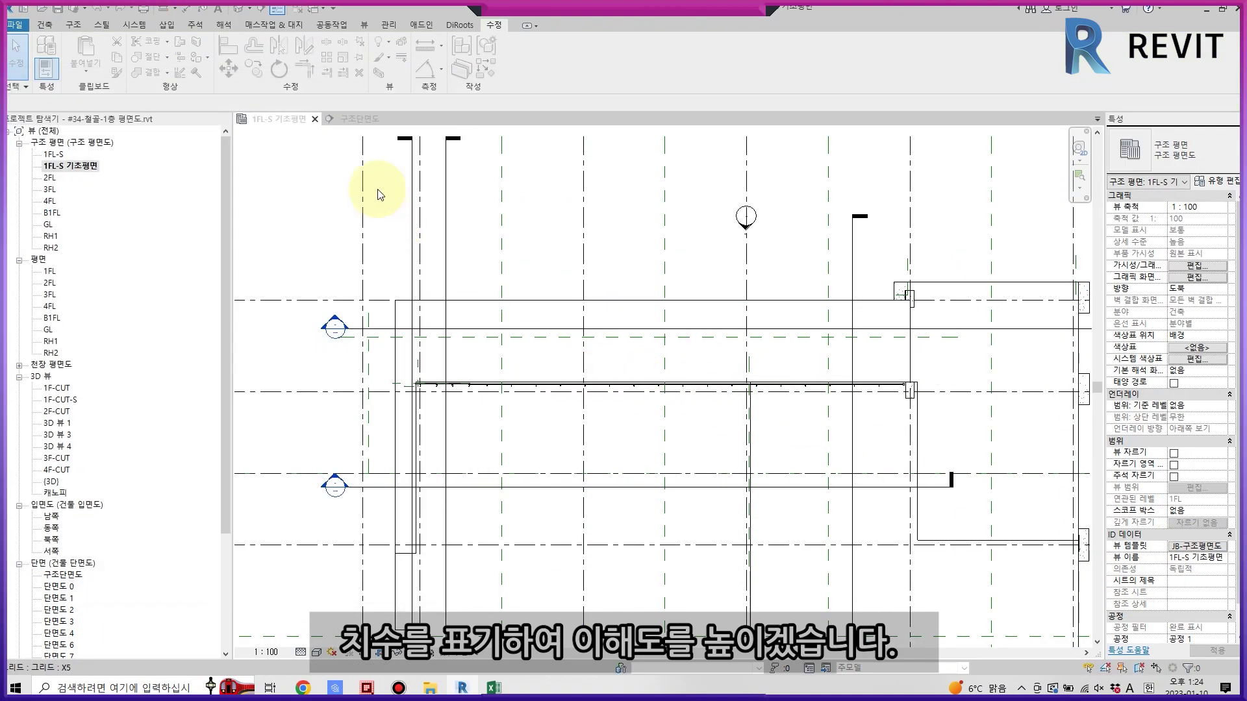
{"action": "key", "text": "w"}
{"action": "key", "text": "t"}
{"action": "scroll", "coordinate": [849, 376], "scroll_direction": "down", "scroll_amount": 2}
{"action": "middle_click_drag", "start_coordinate": [848, 376], "coordinate": [788, 418]}
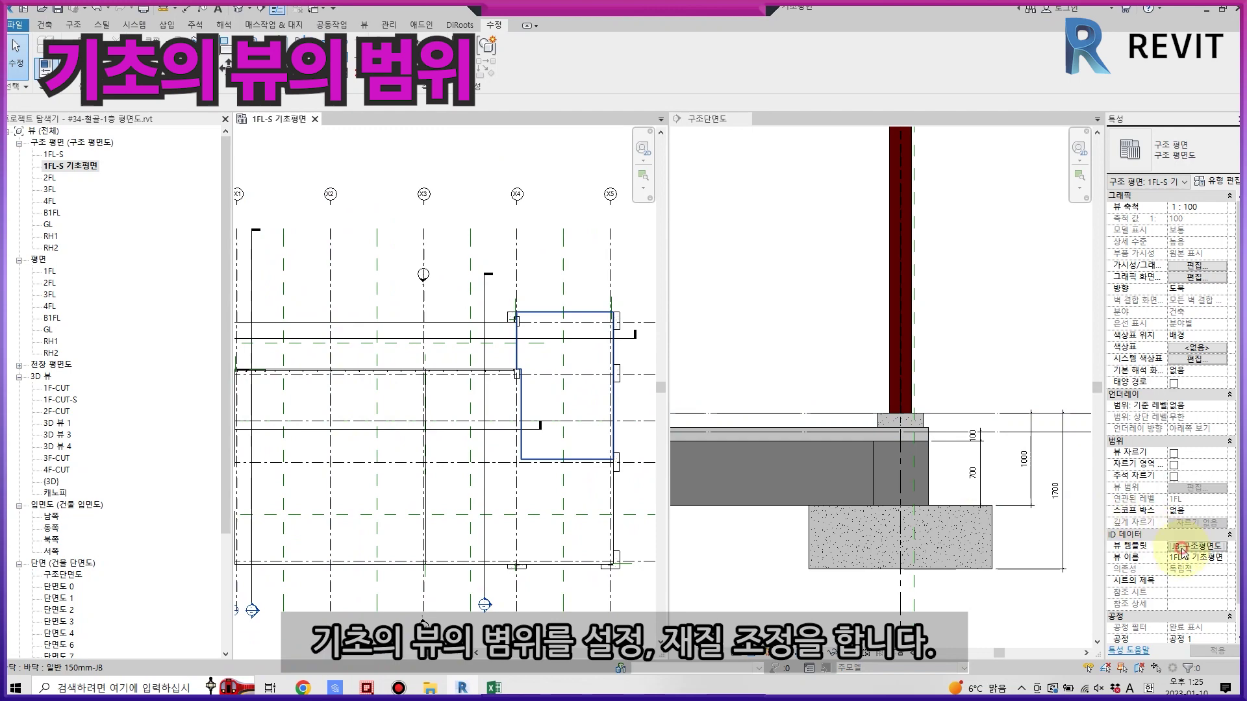
Set the plan template's view range to cut plane -1000, bottom and view depth -1700.
{"action": "left_click", "coordinate": [1183, 549]}
{"action": "left_click", "coordinate": [356, 343]}
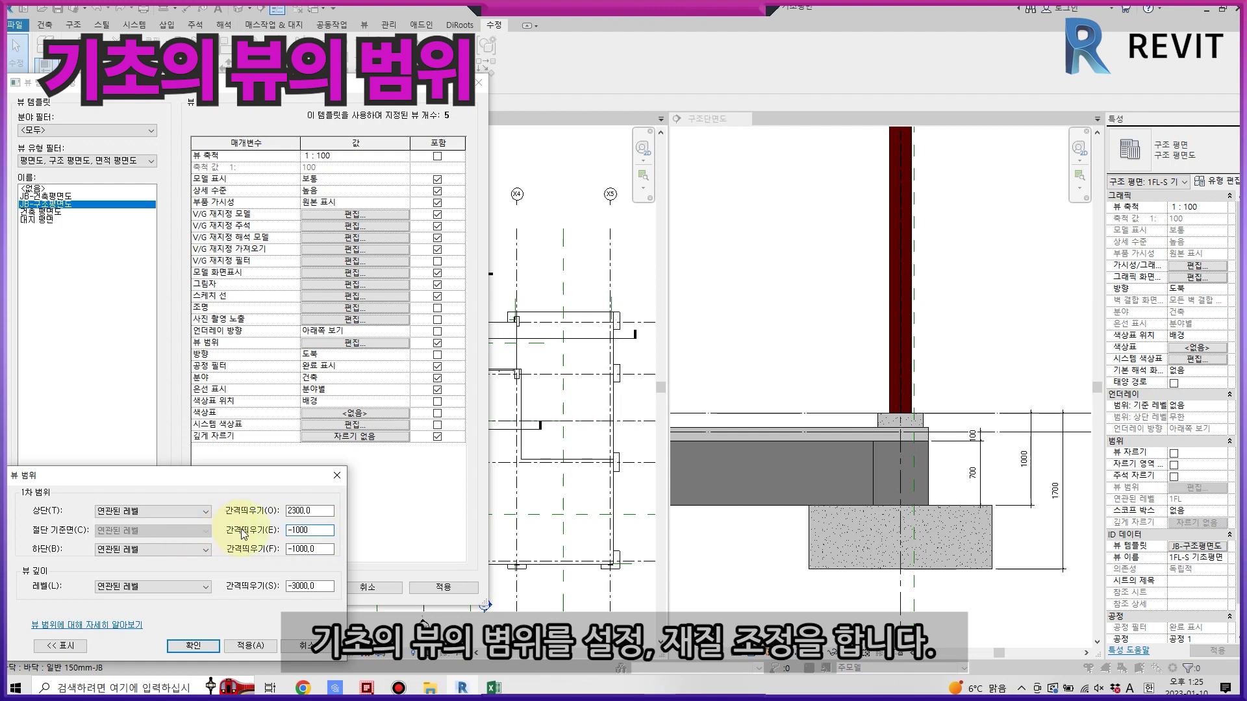
{"action": "type", "text": "-1700"}
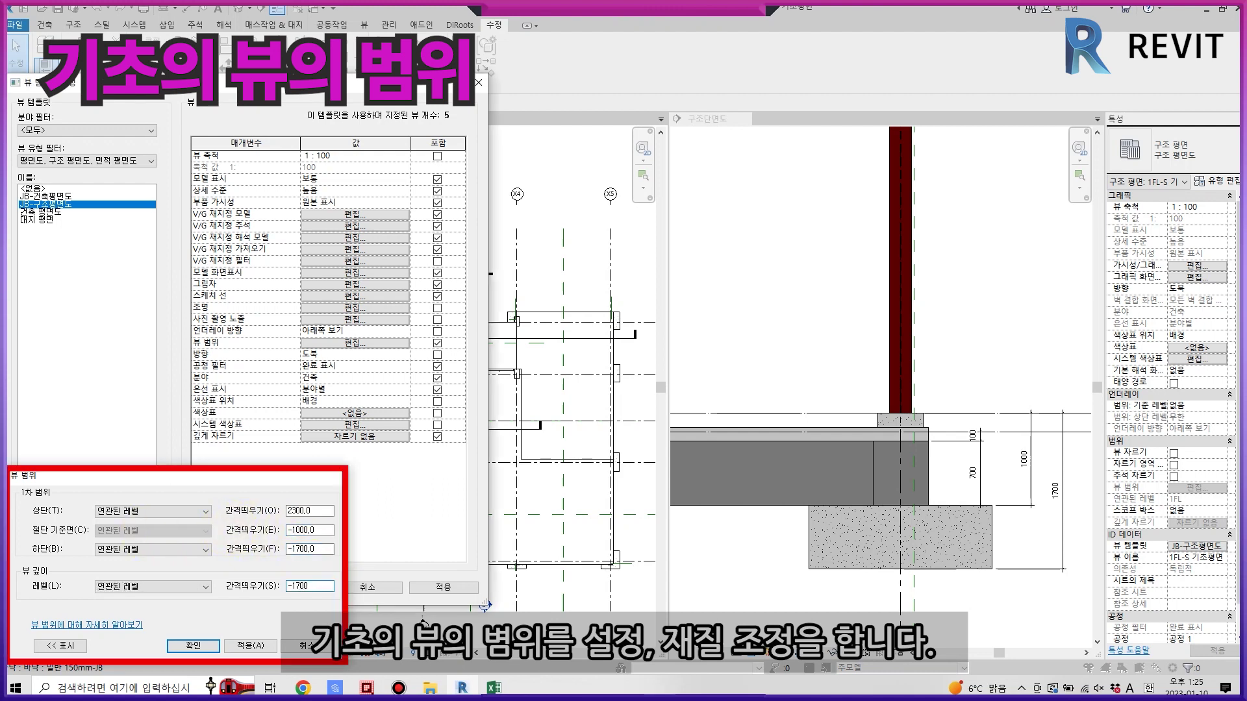
{"action": "key", "text": "Return"}
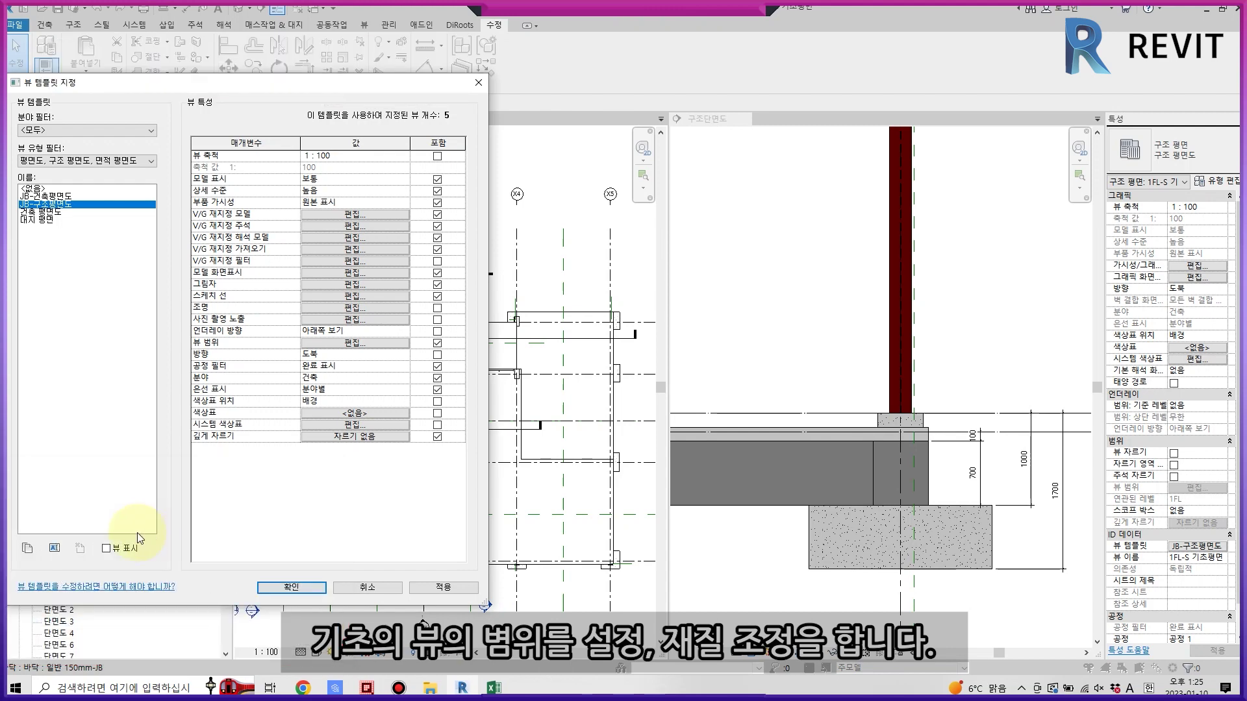
{"action": "left_click", "coordinate": [459, 588]}
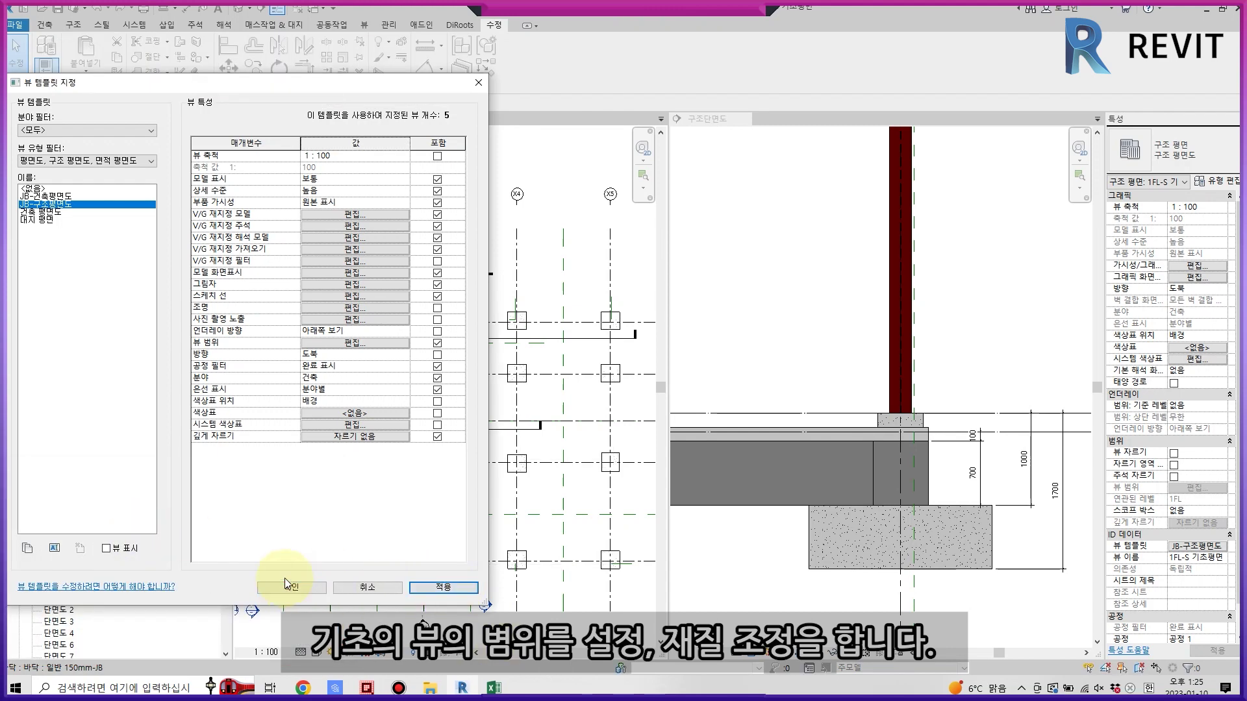
{"action": "left_click", "coordinate": [286, 587]}
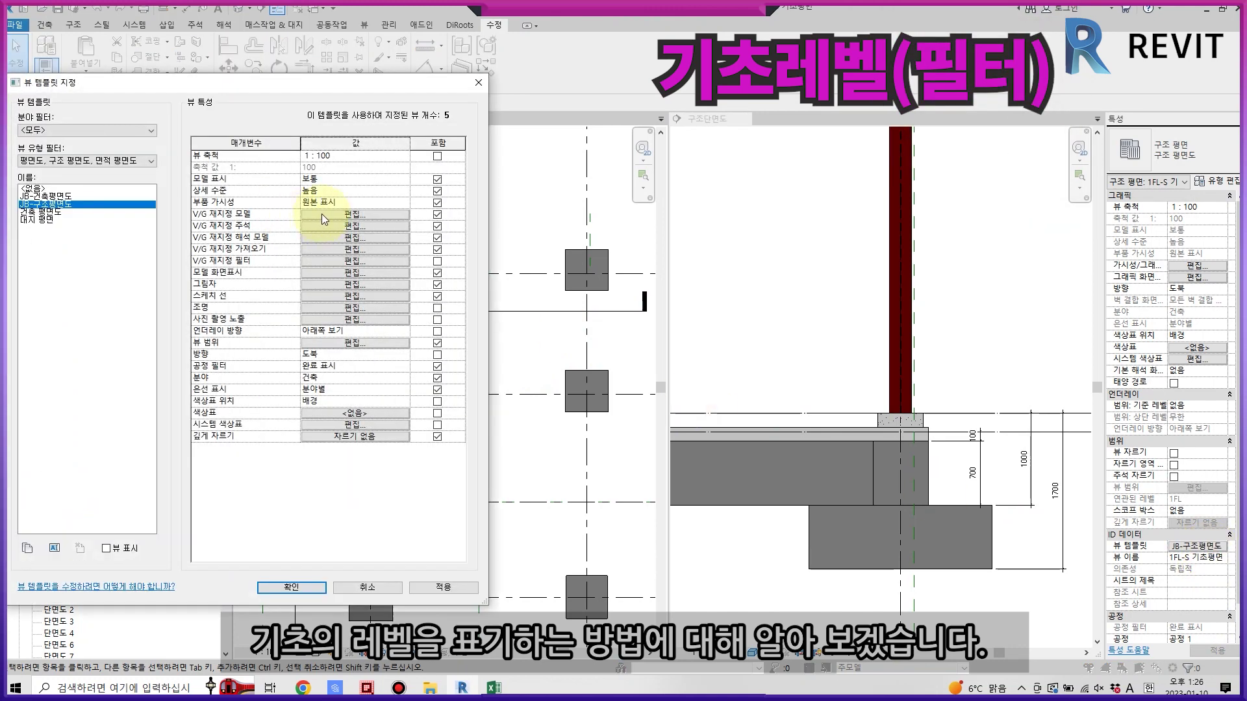
Create a new rule-based view filter named 기초-1700 from the template's Filters list.
{"action": "left_click", "coordinate": [325, 214]}
{"action": "left_click", "coordinate": [345, 33]}
{"action": "left_click", "coordinate": [142, 539]}
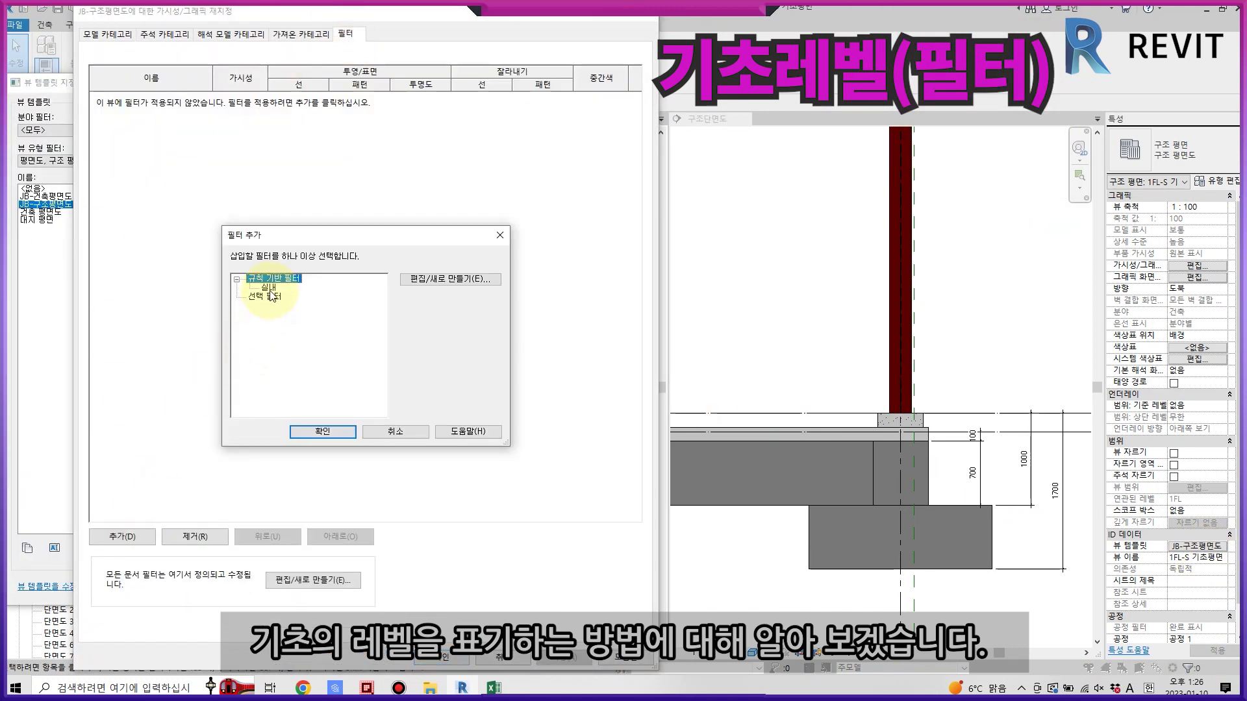
{"action": "left_click", "coordinate": [314, 431]}
{"action": "left_click", "coordinate": [32, 630]}
{"action": "type", "text": "기초-1700"}
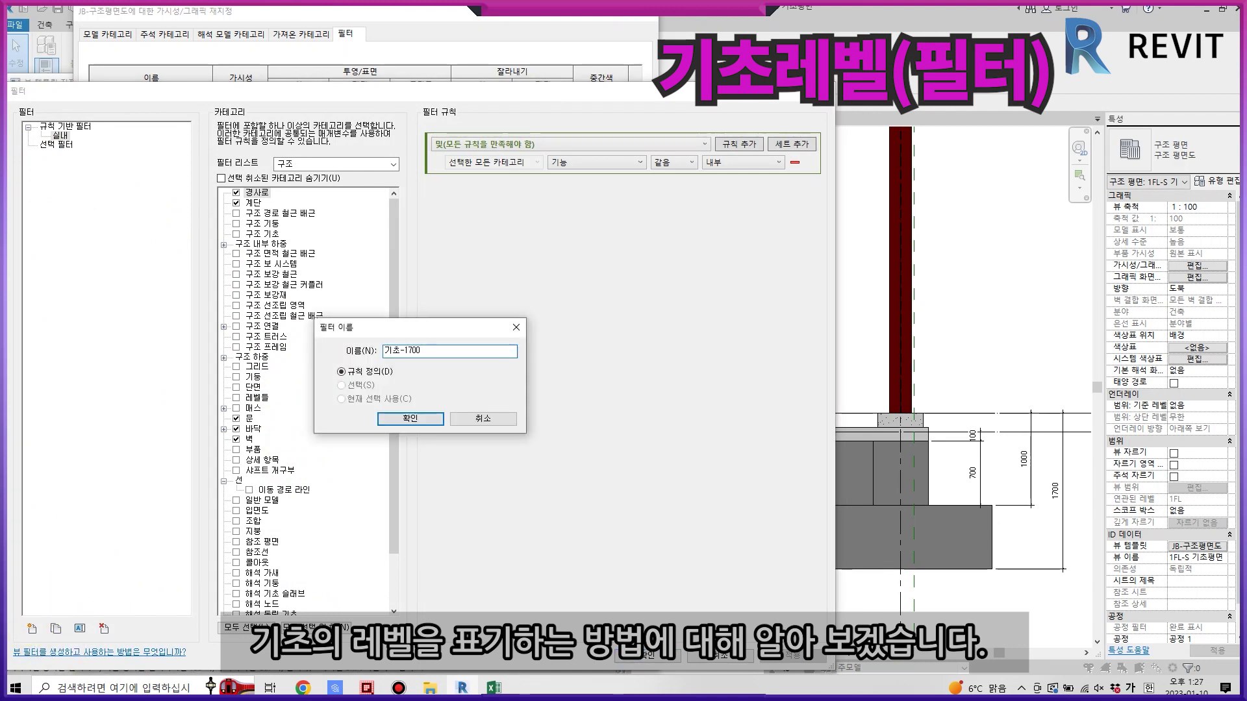
{"action": "key", "text": "Return"}
Limit 기초-1700 to structural foundations whose height offset from level equals -1500.0.
{"action": "left_click", "coordinate": [237, 234]}
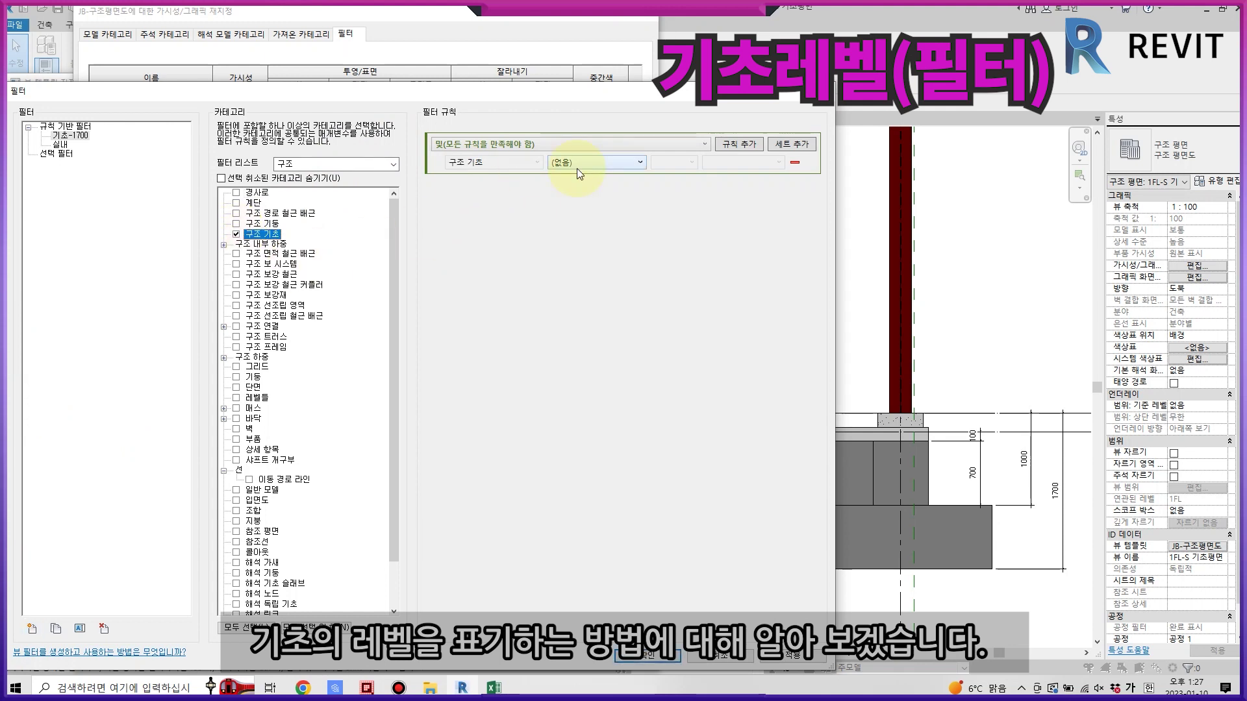
{"action": "left_click", "coordinate": [577, 167]}
{"action": "left_click", "coordinate": [601, 267]}
{"action": "left_click", "coordinate": [674, 162]}
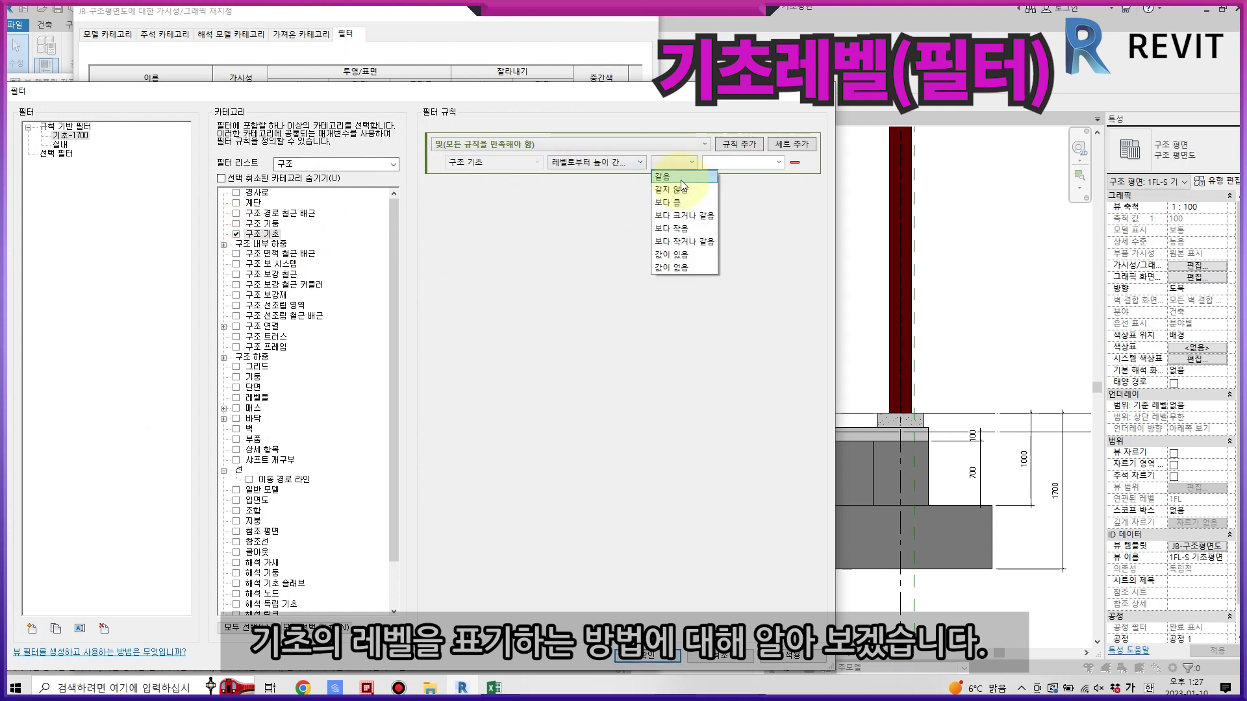
{"action": "left_click", "coordinate": [778, 162]}
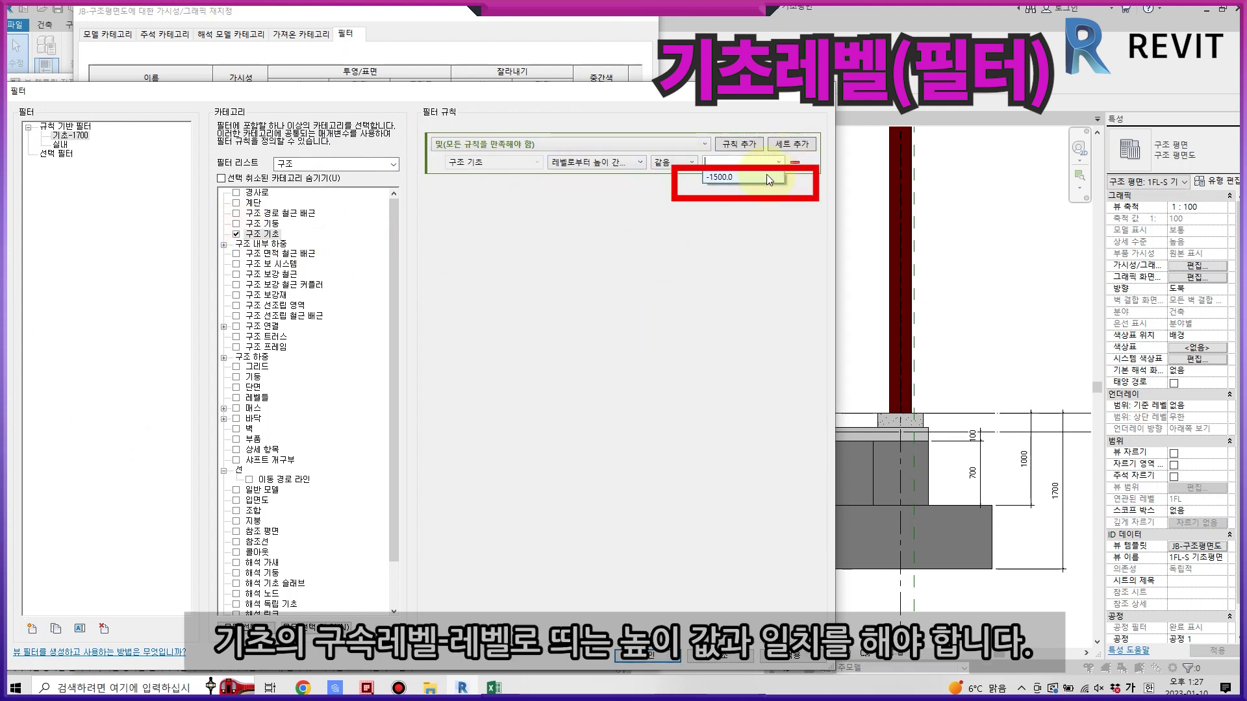
{"action": "left_click", "coordinate": [767, 174]}
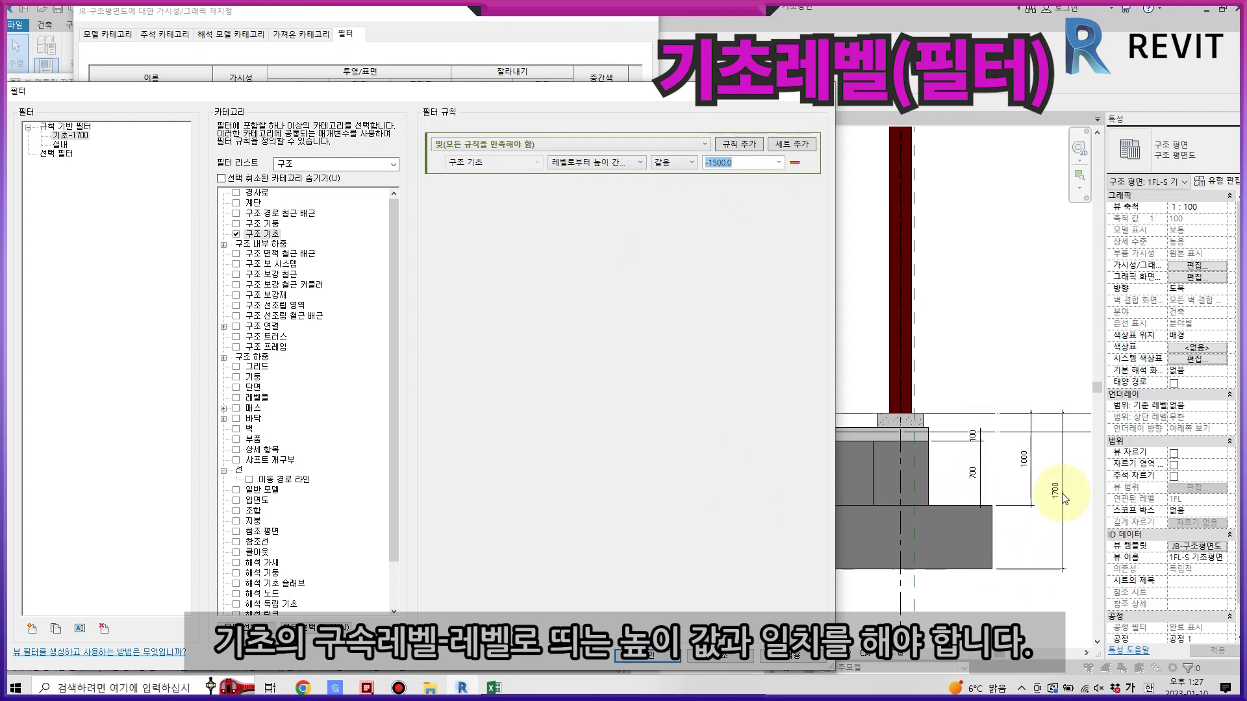
{"action": "left_click", "coordinate": [650, 654]}
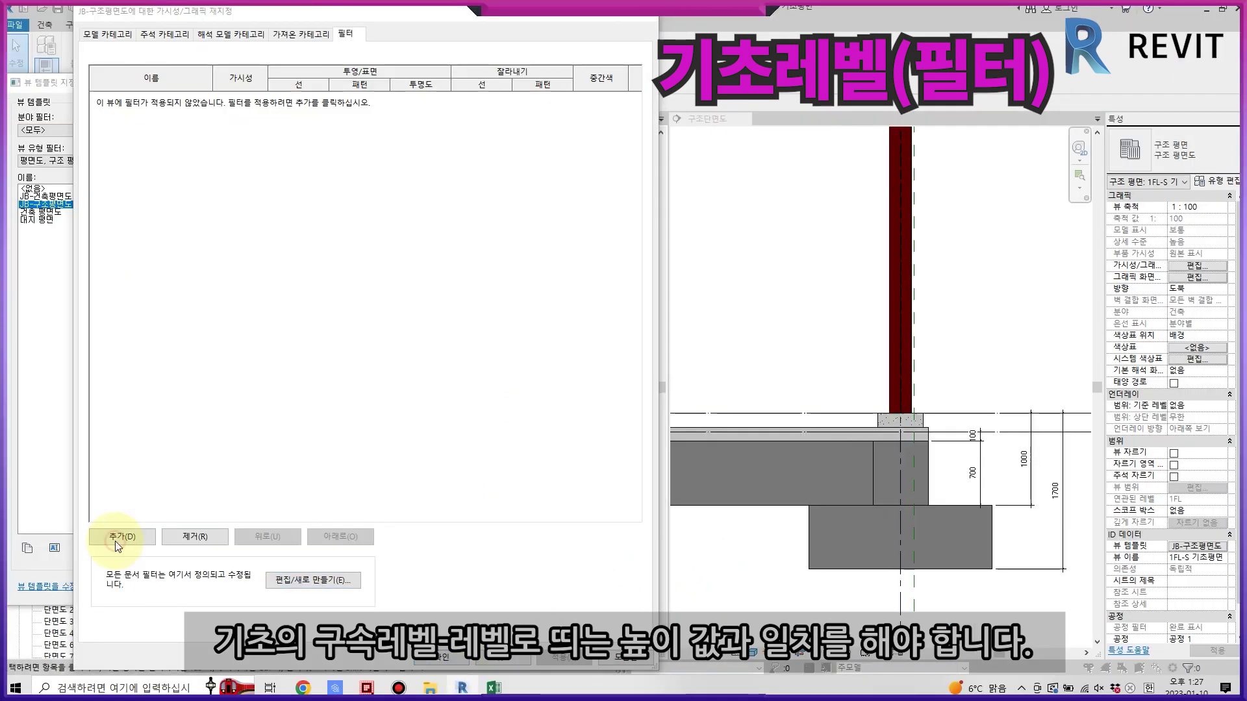
Add 기초-1700 to the view and create a new -1500 crosshatch pattern (45°, 3 mm).
{"action": "left_click", "coordinate": [117, 542]}
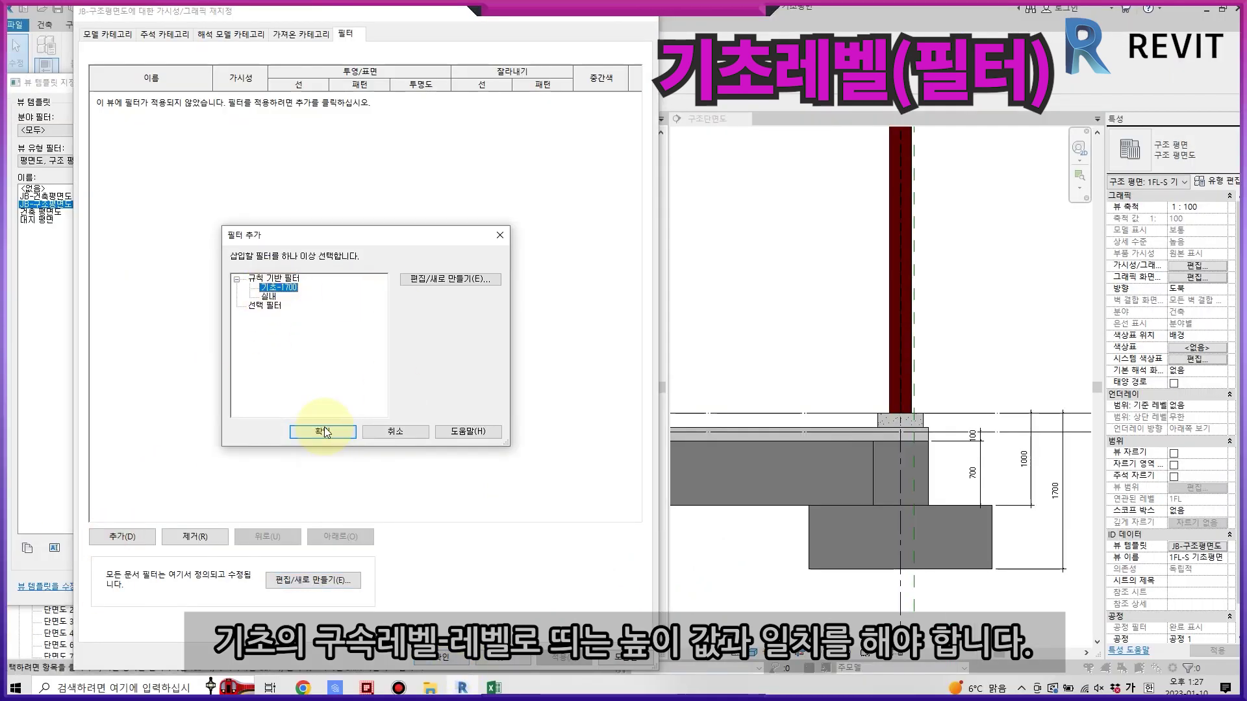
{"action": "left_click", "coordinate": [322, 428]}
{"action": "left_click", "coordinate": [357, 111]}
{"action": "left_click", "coordinate": [344, 253]}
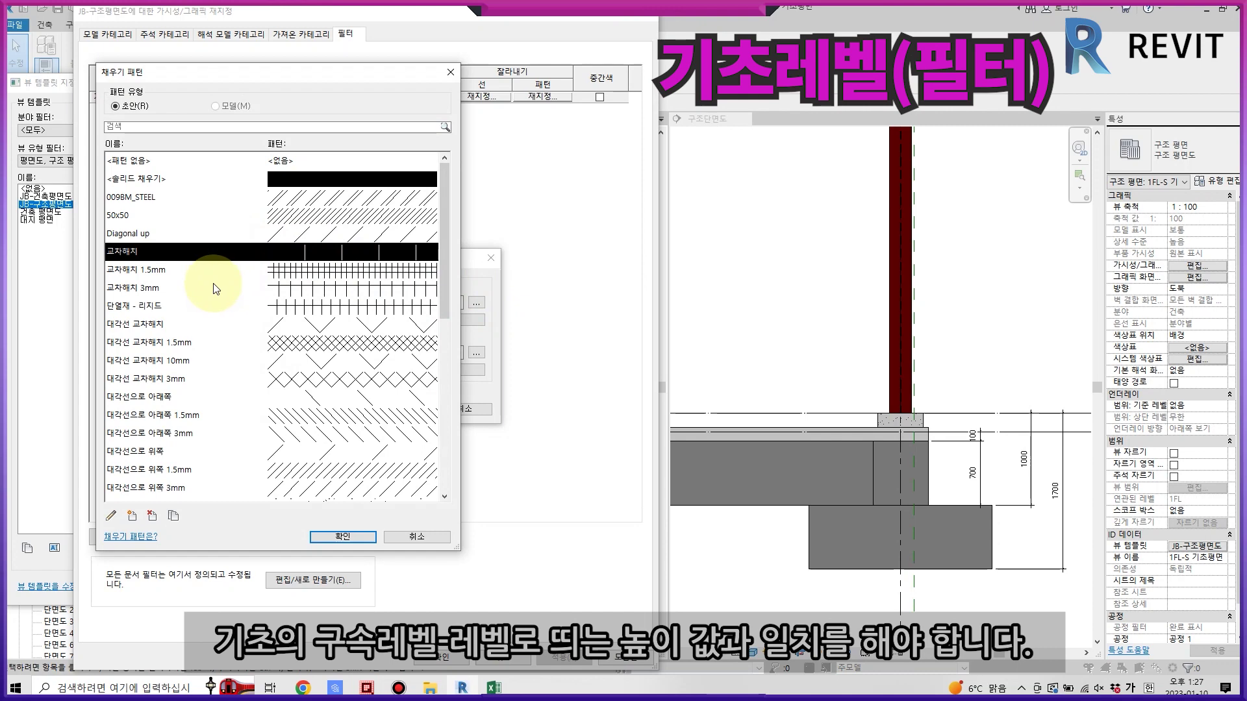
{"action": "left_click", "coordinate": [195, 379]}
{"action": "left_click", "coordinate": [172, 516]}
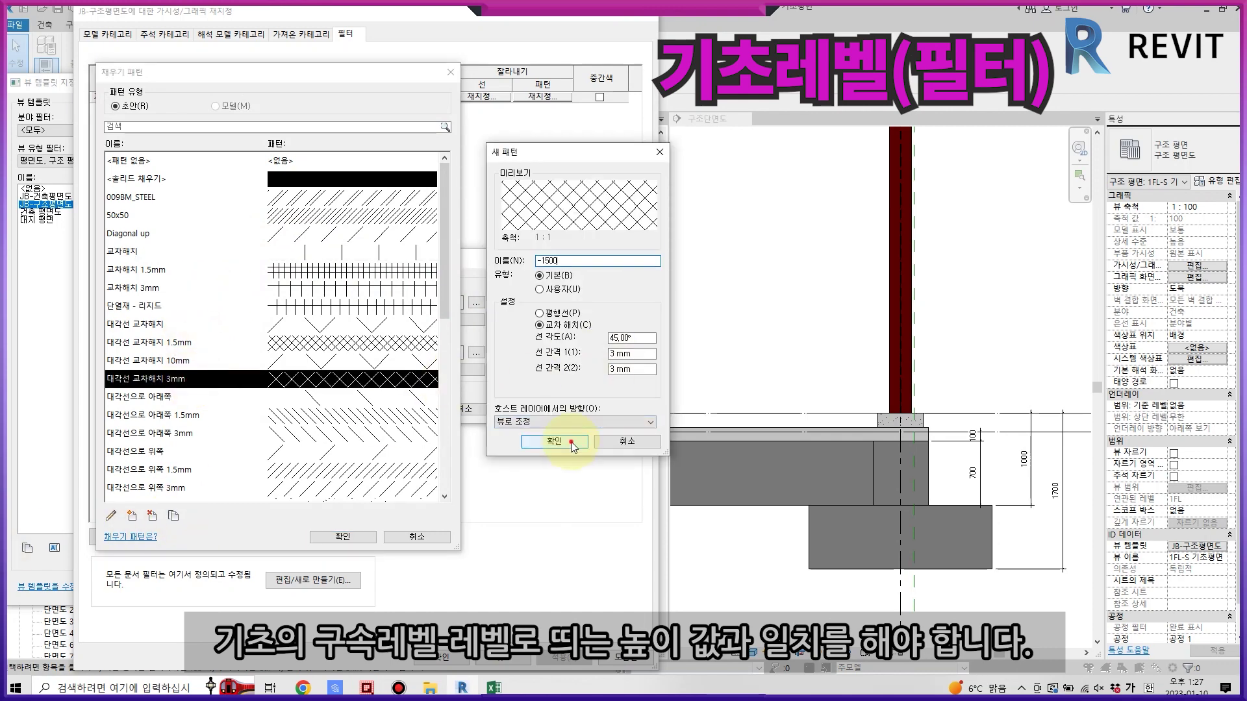
{"action": "left_click", "coordinate": [553, 441]}
Use the -1500 pattern as the filter's surface fill, coloured red.
{"action": "left_click", "coordinate": [343, 536]}
{"action": "left_click", "coordinate": [395, 318]}
{"action": "left_click", "coordinate": [214, 353]}
{"action": "left_click", "coordinate": [409, 440]}
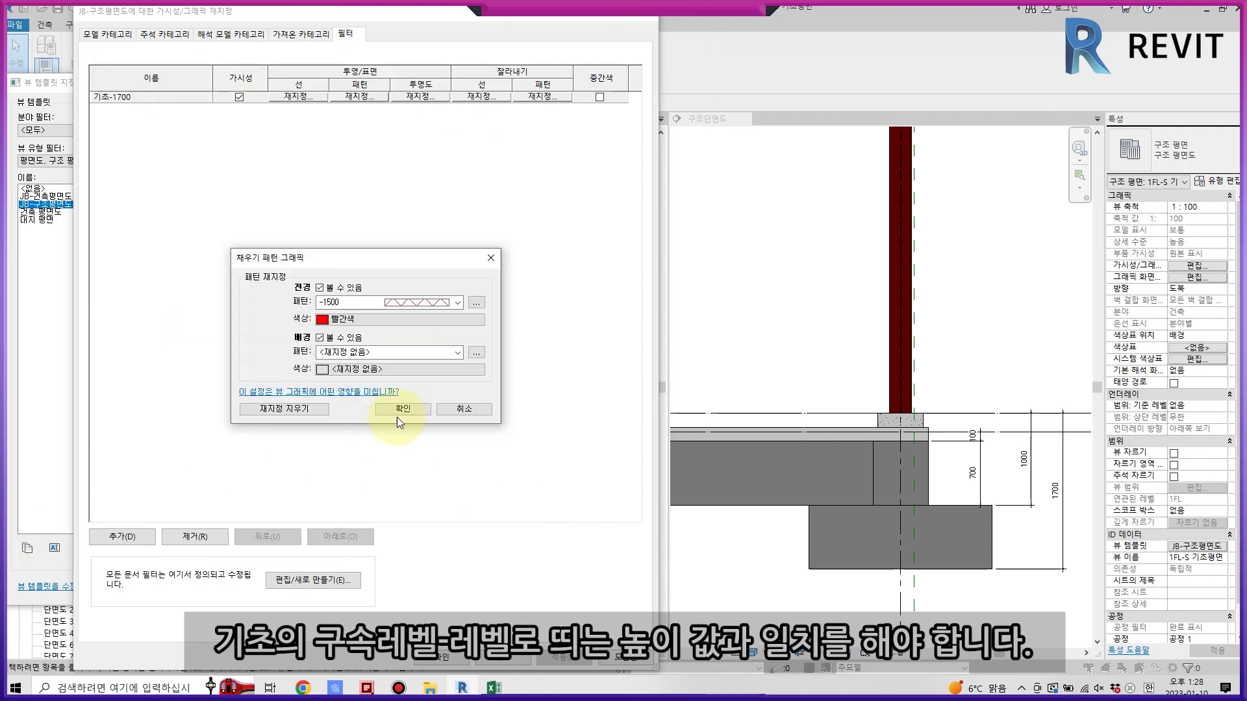
{"action": "key", "text": "Return"}
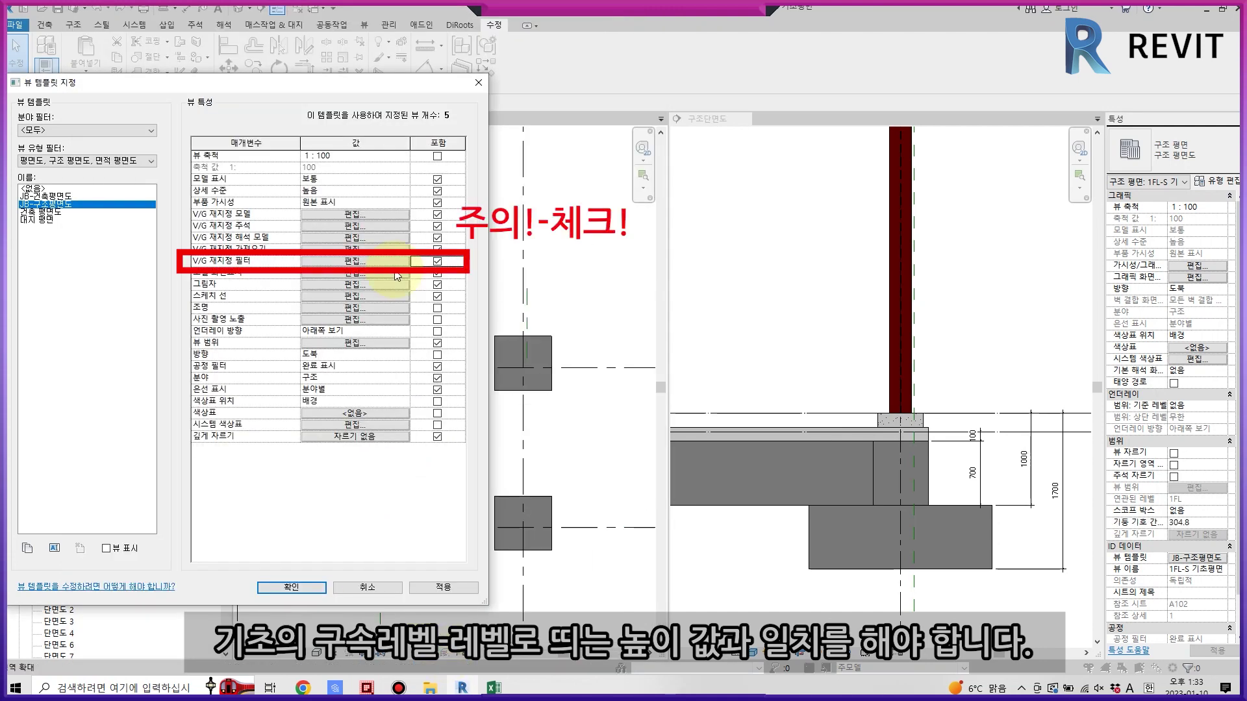
Apply the template, then set the 기초-1700 filter's line pattern to Dash.
{"action": "left_click", "coordinate": [310, 588]}
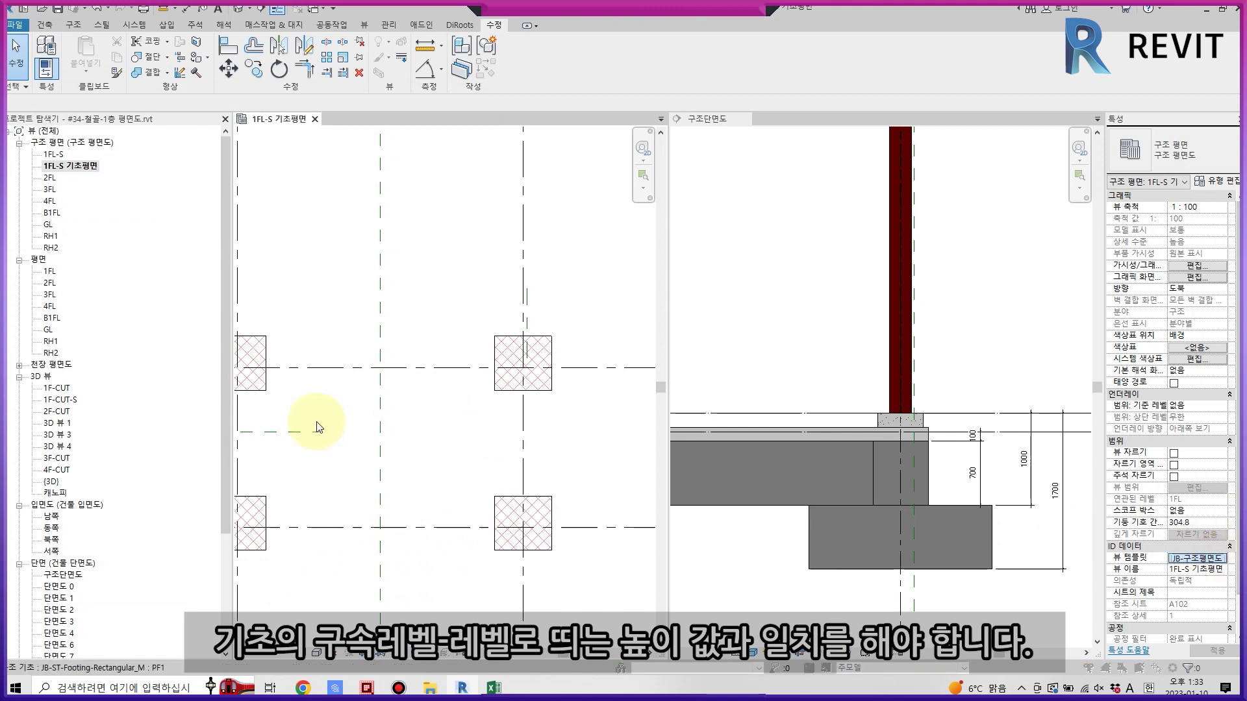
{"action": "left_click", "coordinate": [339, 213]}
{"action": "left_click", "coordinate": [345, 33]}
{"action": "left_click", "coordinate": [301, 108]}
{"action": "left_click", "coordinate": [519, 319]}
{"action": "left_click", "coordinate": [246, 397]}
{"action": "left_click", "coordinate": [321, 421]}
Colour the 기초-1700 filter lines magenta and accept the visibility overrides.
{"action": "left_click", "coordinate": [318, 338]}
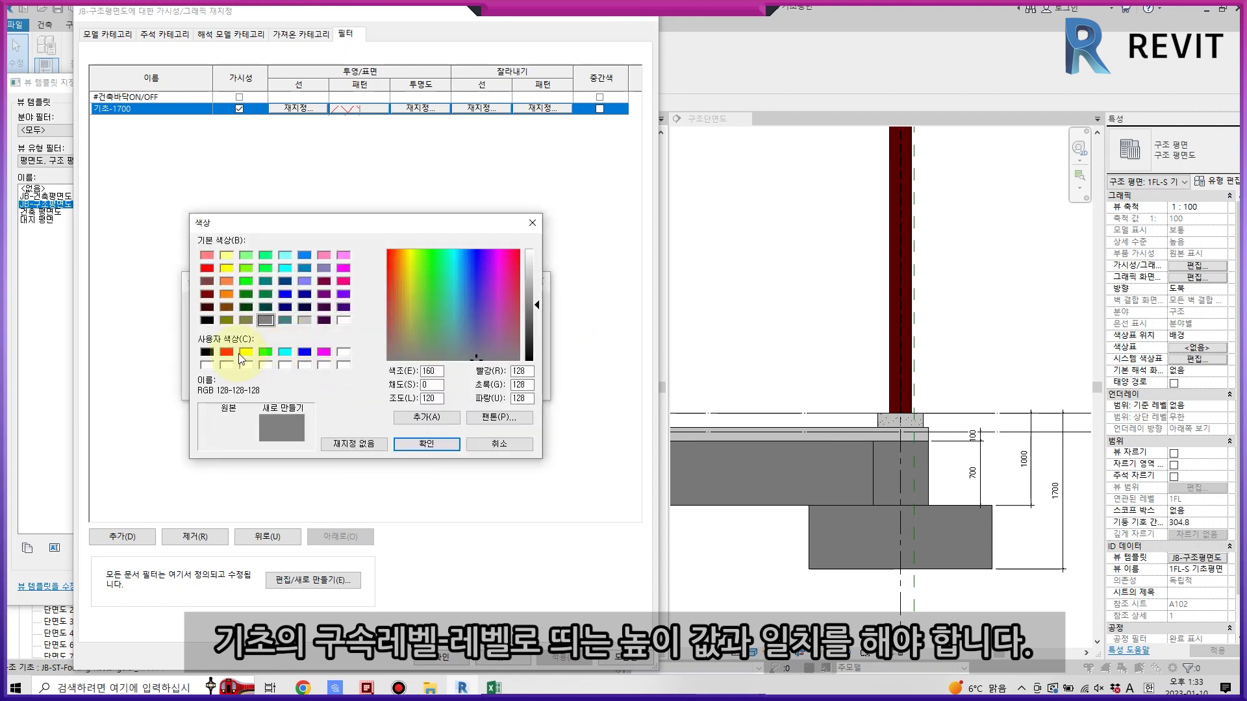
{"action": "left_click", "coordinate": [303, 352]}
{"action": "left_click", "coordinate": [426, 444]}
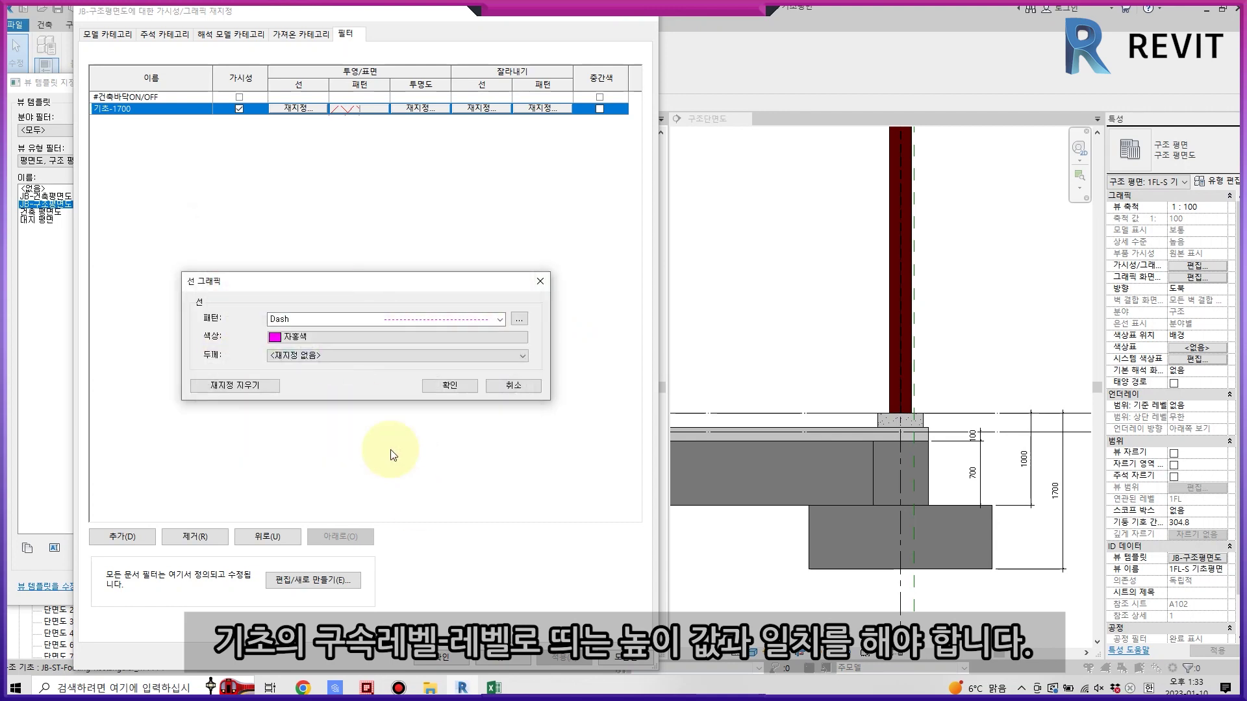
{"action": "key", "text": "Return"}
{"action": "left_click", "coordinate": [441, 649]}
{"action": "left_click", "coordinate": [283, 585]}
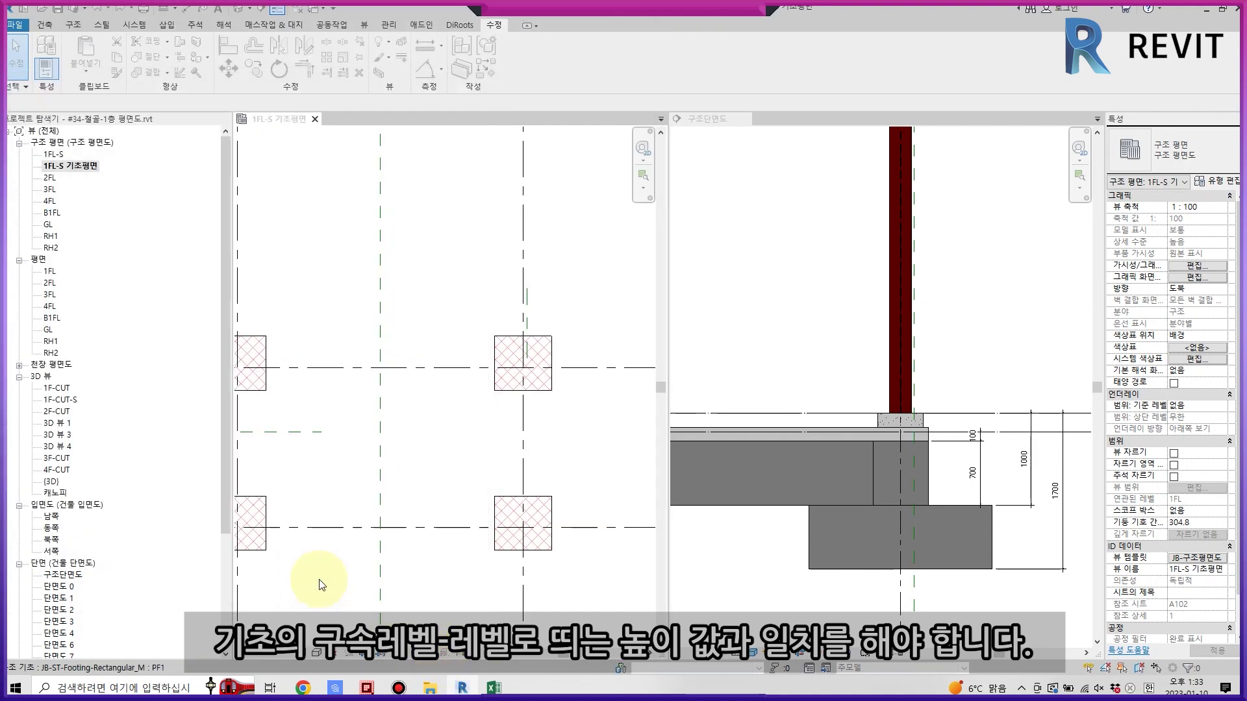
{"action": "scroll", "coordinate": [519, 353], "scroll_direction": "down", "scroll_amount": 5}
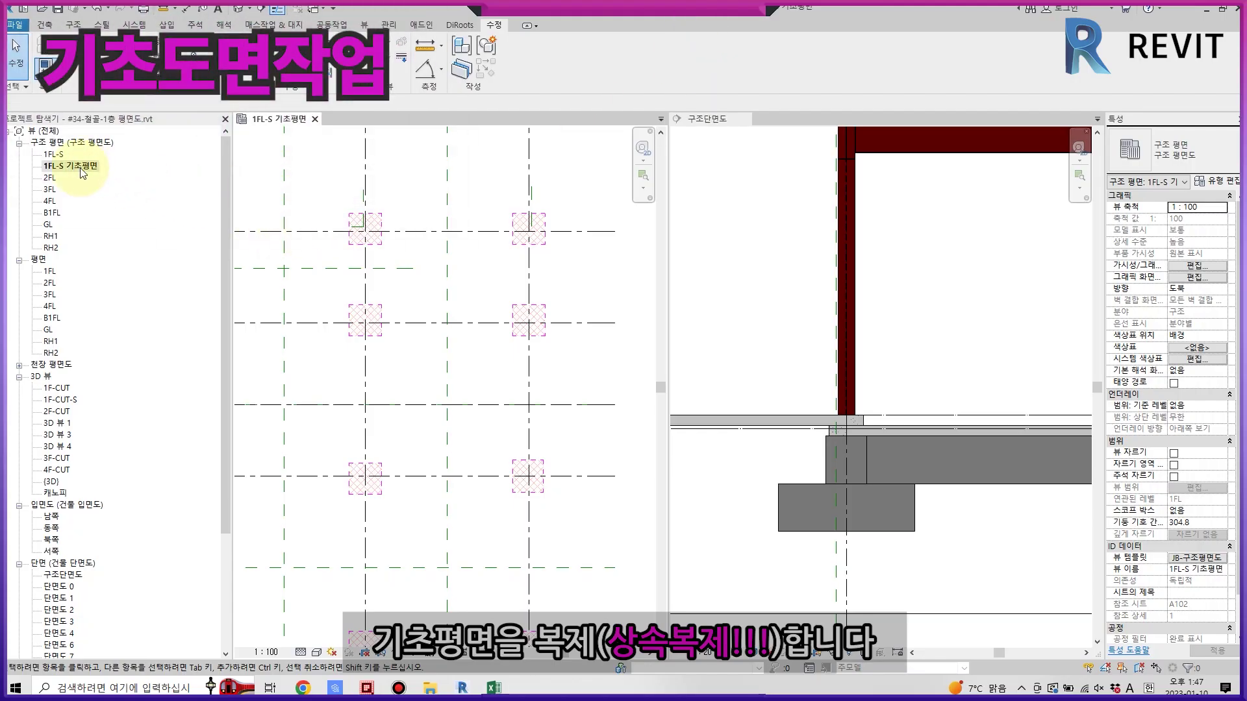
Duplicate 1FL-S 기초평면 with detailing and rename the copy to 1FL-S 기초평면-도면.
{"action": "right_click", "coordinate": [79, 166]}
{"action": "mouse_move", "coordinate": [156, 271]}
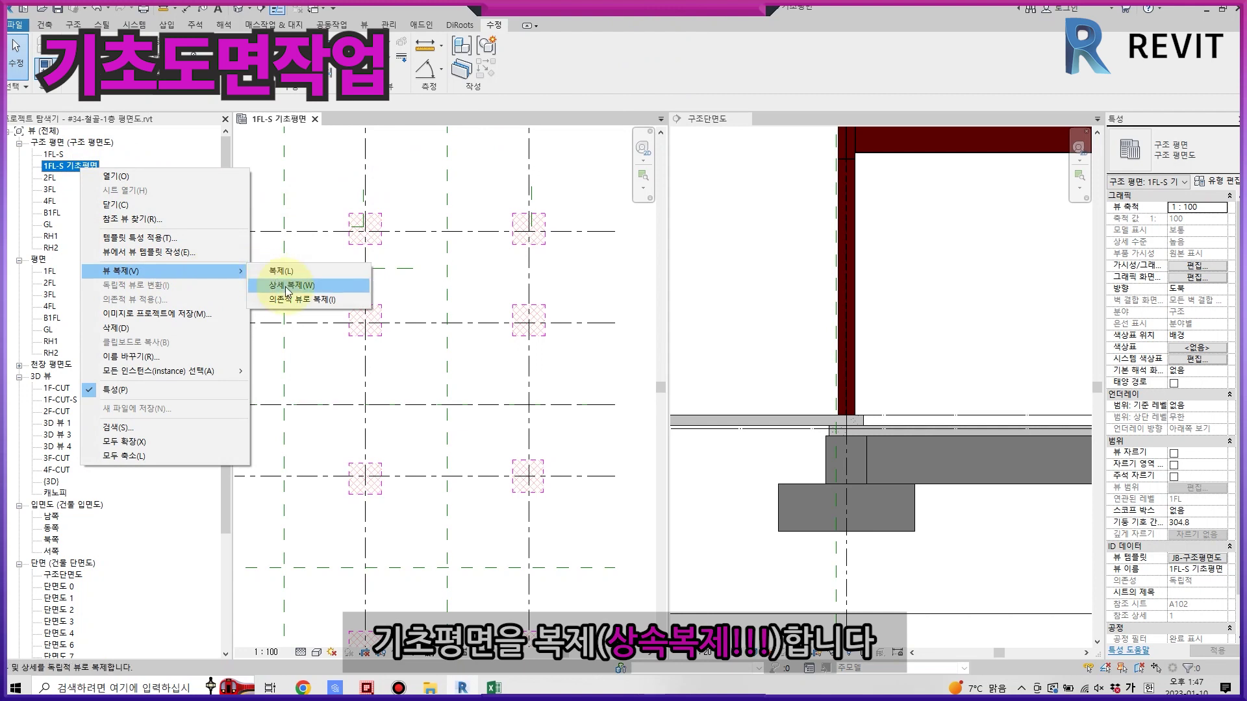
{"action": "left_click", "coordinate": [287, 289]}
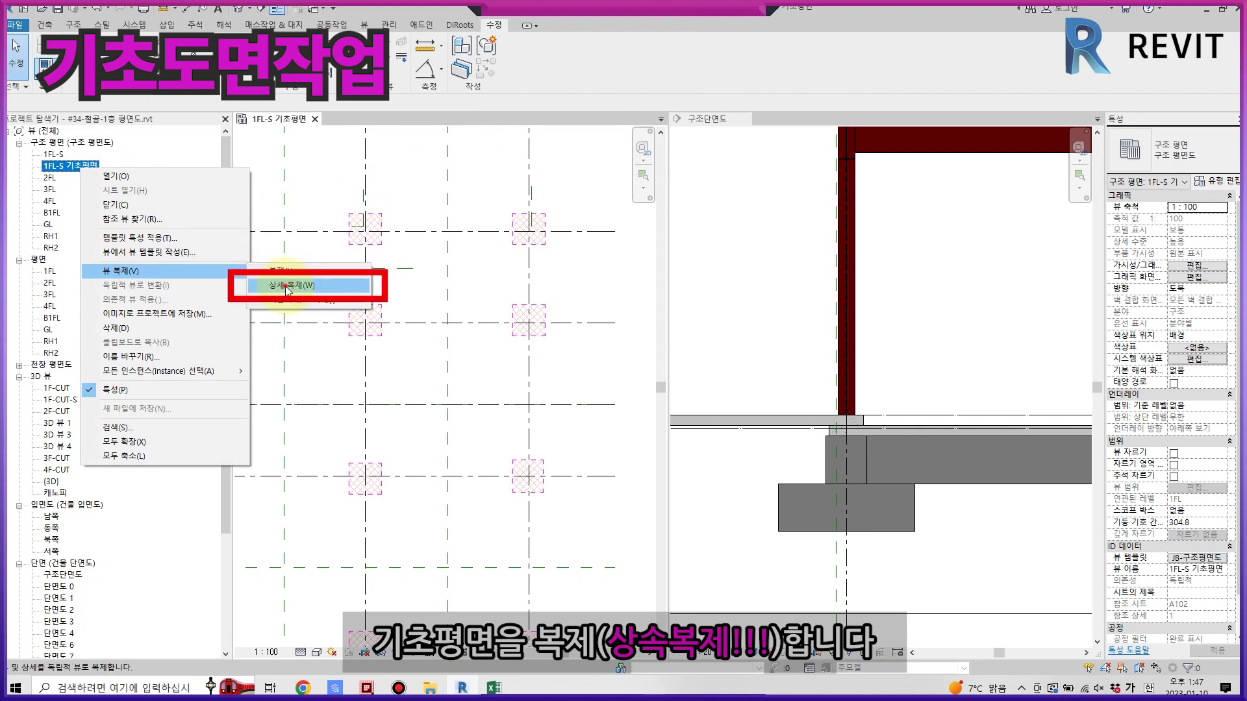
{"action": "right_click", "coordinate": [89, 178]}
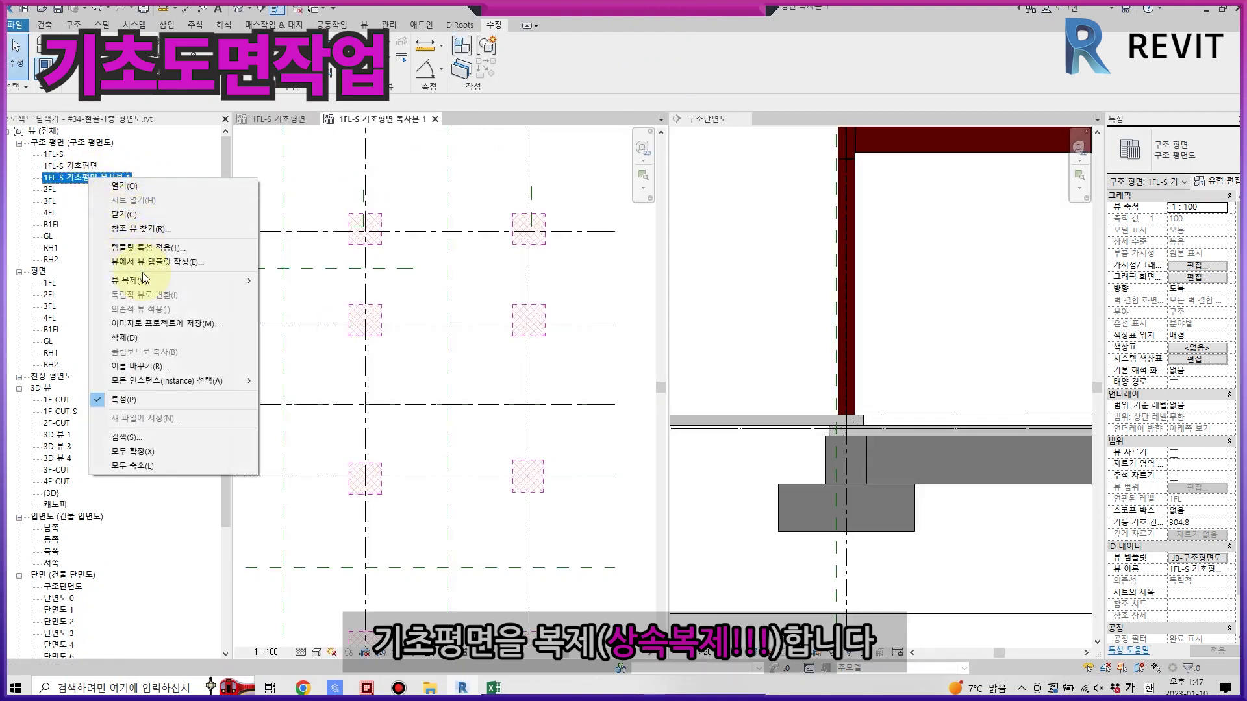
{"action": "left_click", "coordinate": [174, 365]}
{"action": "type", "text": "-도면"}
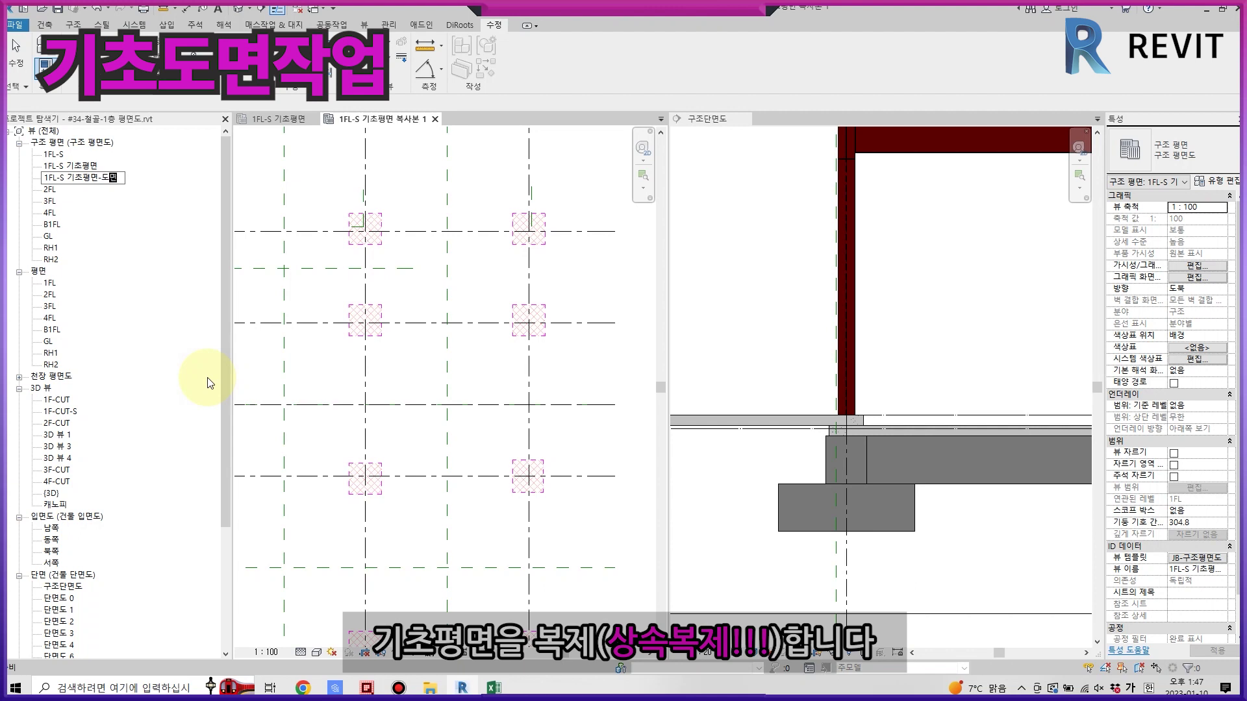
{"action": "key", "text": "Return"}
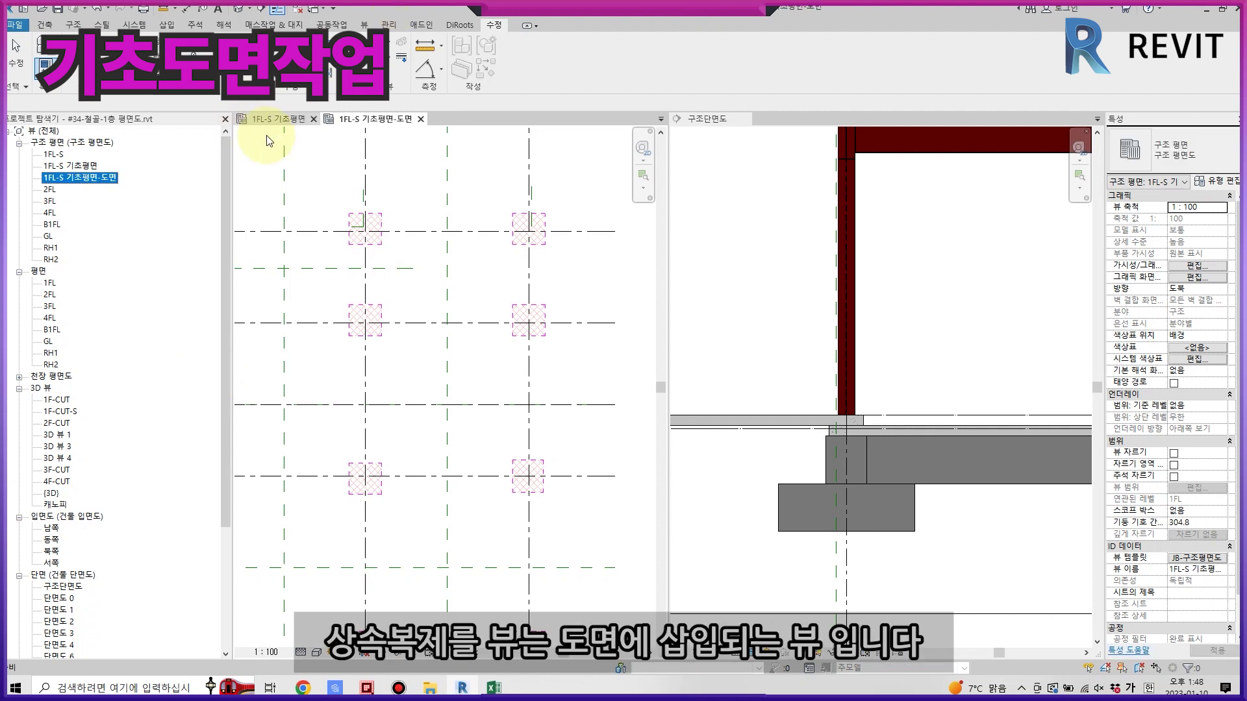
Dimension the upper footing's width with a 1000 | 1000 chain and 2000 overall.
{"action": "scroll", "coordinate": [377, 364], "scroll_direction": "up", "scroll_amount": 2}
{"action": "scroll", "coordinate": [403, 317], "scroll_direction": "up", "scroll_amount": 2}
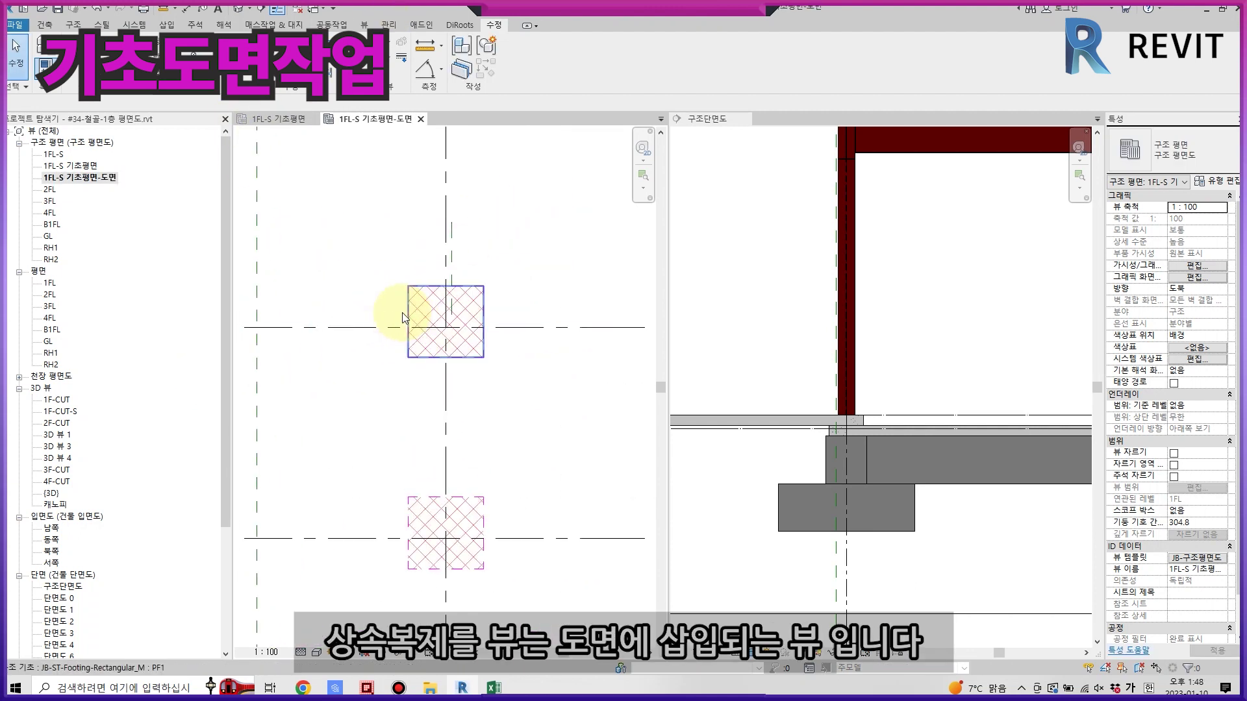
{"action": "scroll", "coordinate": [402, 315], "scroll_direction": "up", "scroll_amount": 1}
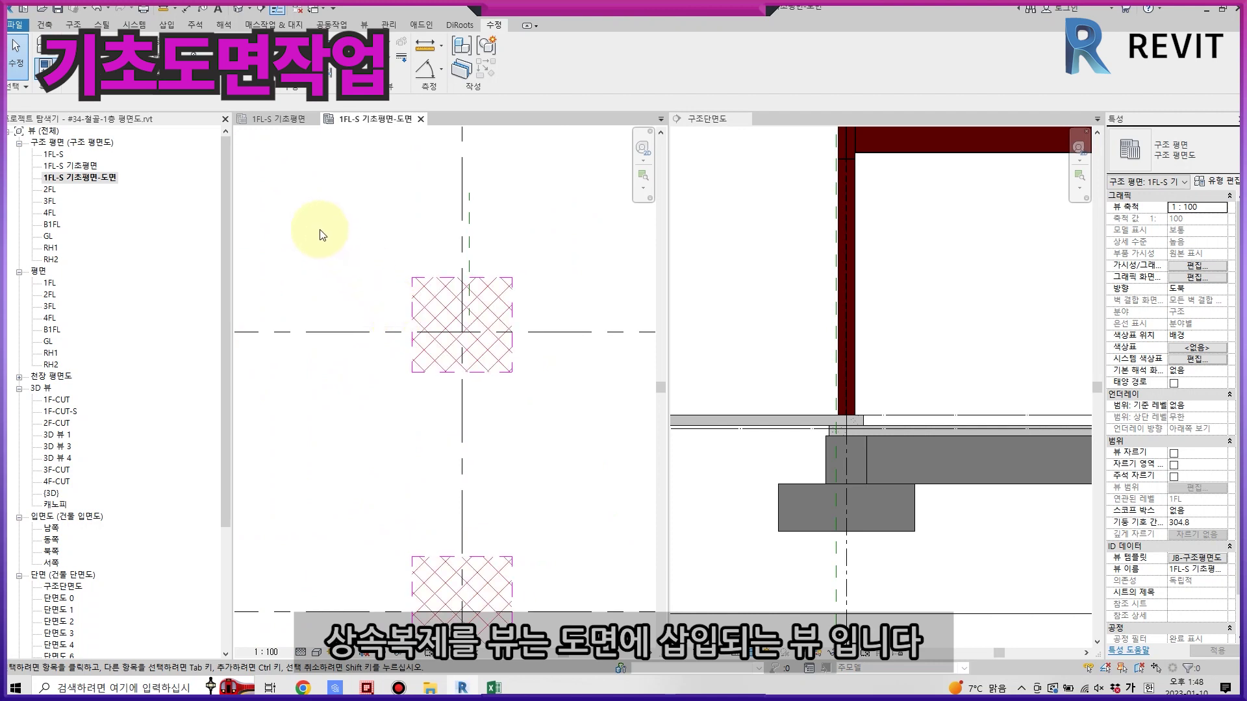
{"action": "key", "text": "d"}
{"action": "key", "text": "i"}
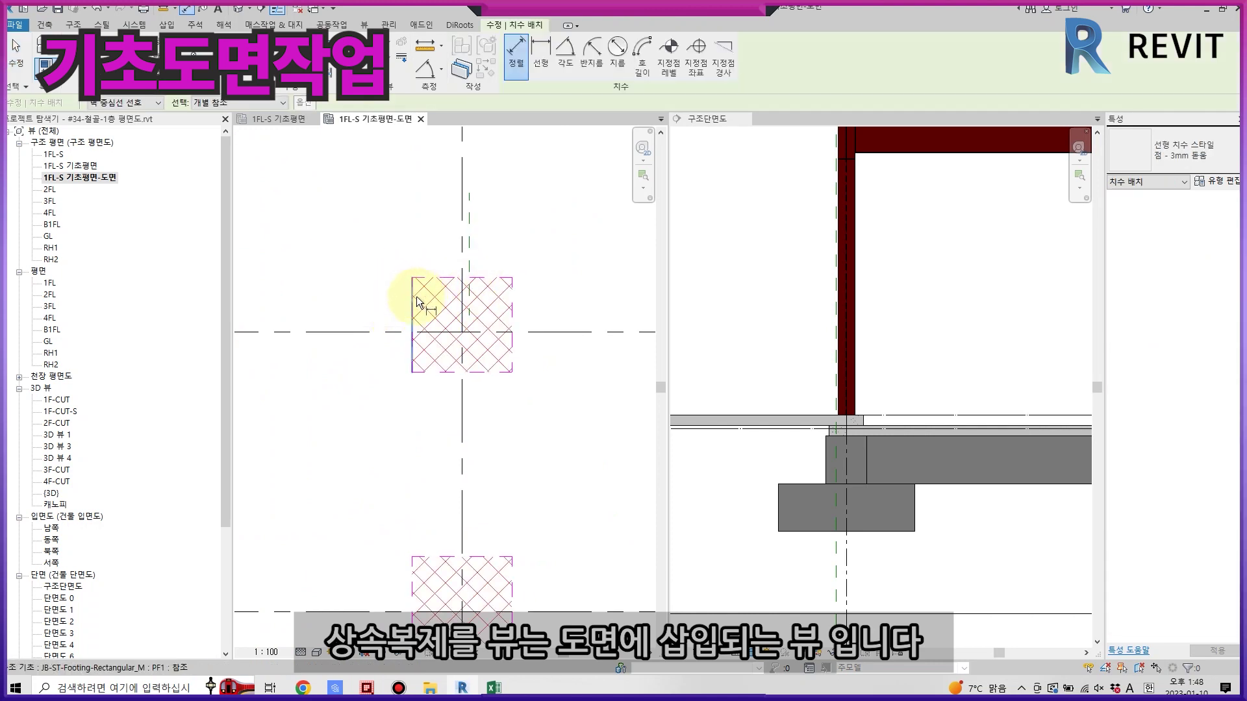
{"action": "left_click", "coordinate": [416, 296]}
{"action": "left_click", "coordinate": [462, 292]}
{"action": "left_click", "coordinate": [512, 286]}
{"action": "left_click", "coordinate": [511, 248]}
{"action": "left_click", "coordinate": [492, 277]}
Dimension the upper footing's depth with an 800 | 1100 chain and 1900 overall.
{"action": "left_click", "coordinate": [492, 332]}
{"action": "left_click", "coordinate": [492, 372]}
{"action": "left_click", "coordinate": [561, 350]}
{"action": "left_click", "coordinate": [492, 277]}
{"action": "left_click", "coordinate": [492, 372]}
{"action": "left_click", "coordinate": [606, 351]}
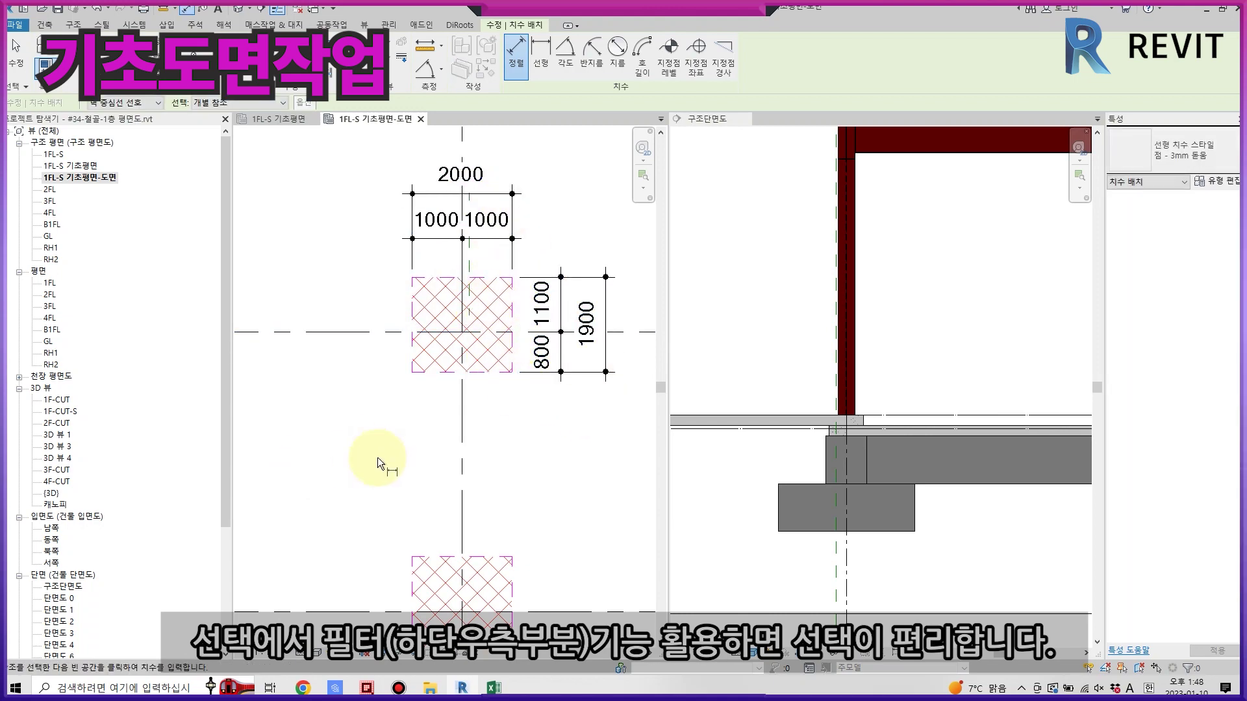
{"action": "scroll", "coordinate": [364, 139], "scroll_direction": "down", "scroll_amount": 2}
{"action": "key", "text": "Escape"}
{"action": "key", "text": "Escape"}
Filter the upper footing's selection to dimensions only and copy them to the next footing.
{"action": "left_click_drag", "start_coordinate": [337, 151], "coordinate": [601, 438]}
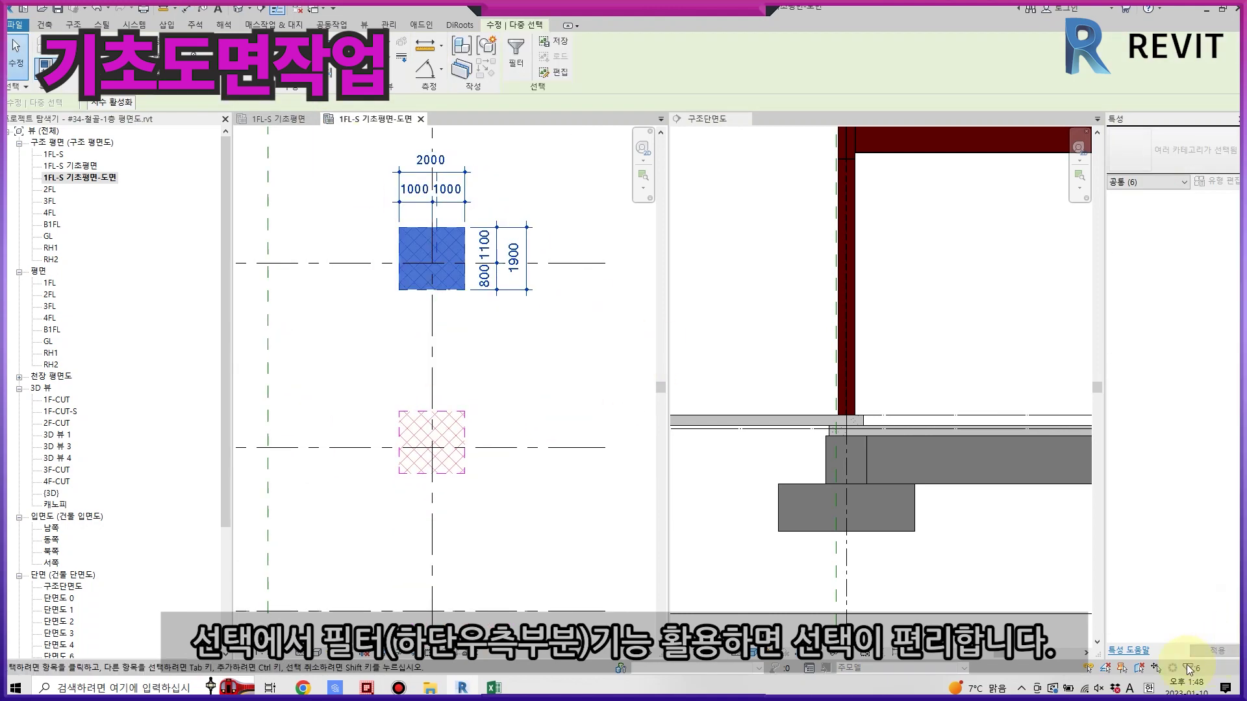
{"action": "left_click", "coordinate": [1188, 669]}
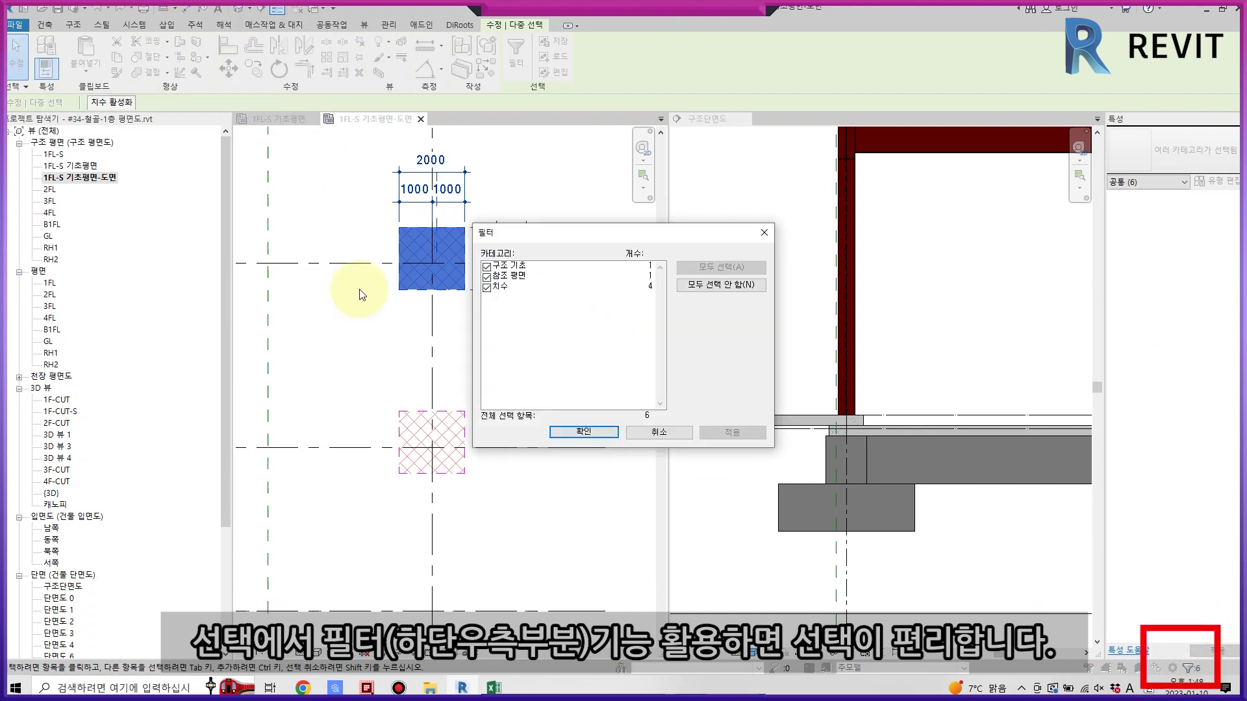
{"action": "left_click", "coordinate": [486, 266]}
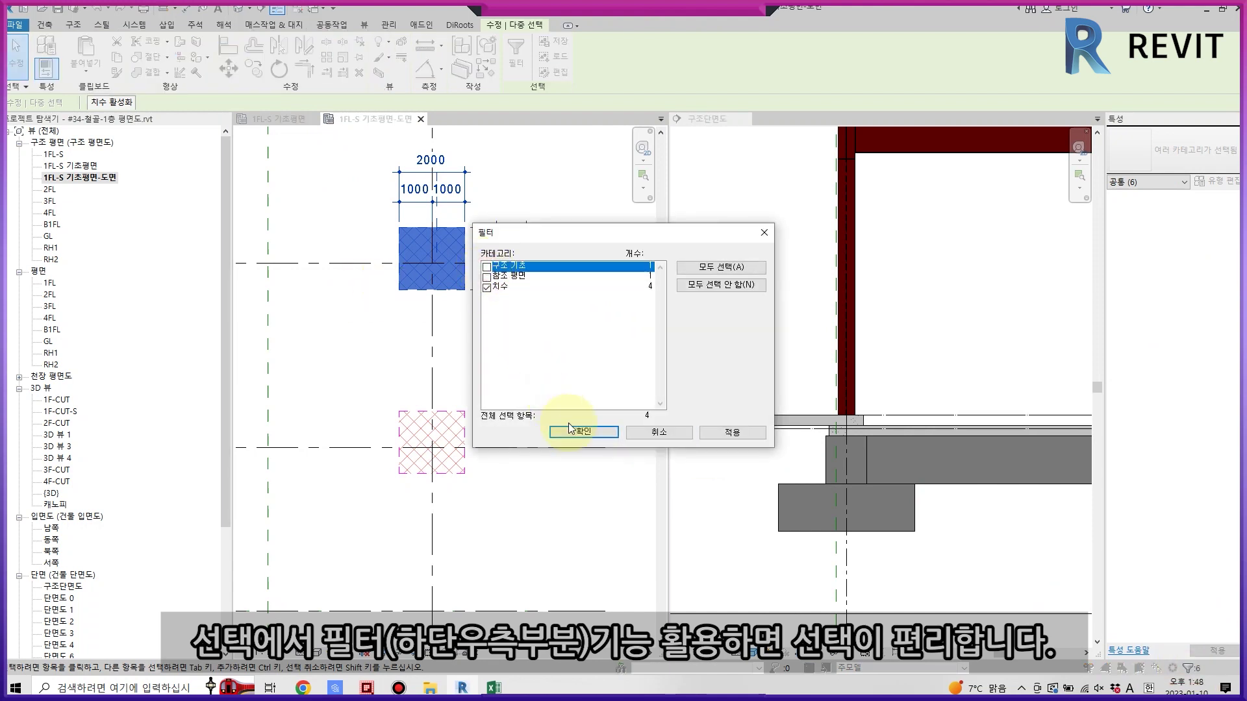
{"action": "left_click", "coordinate": [552, 422]}
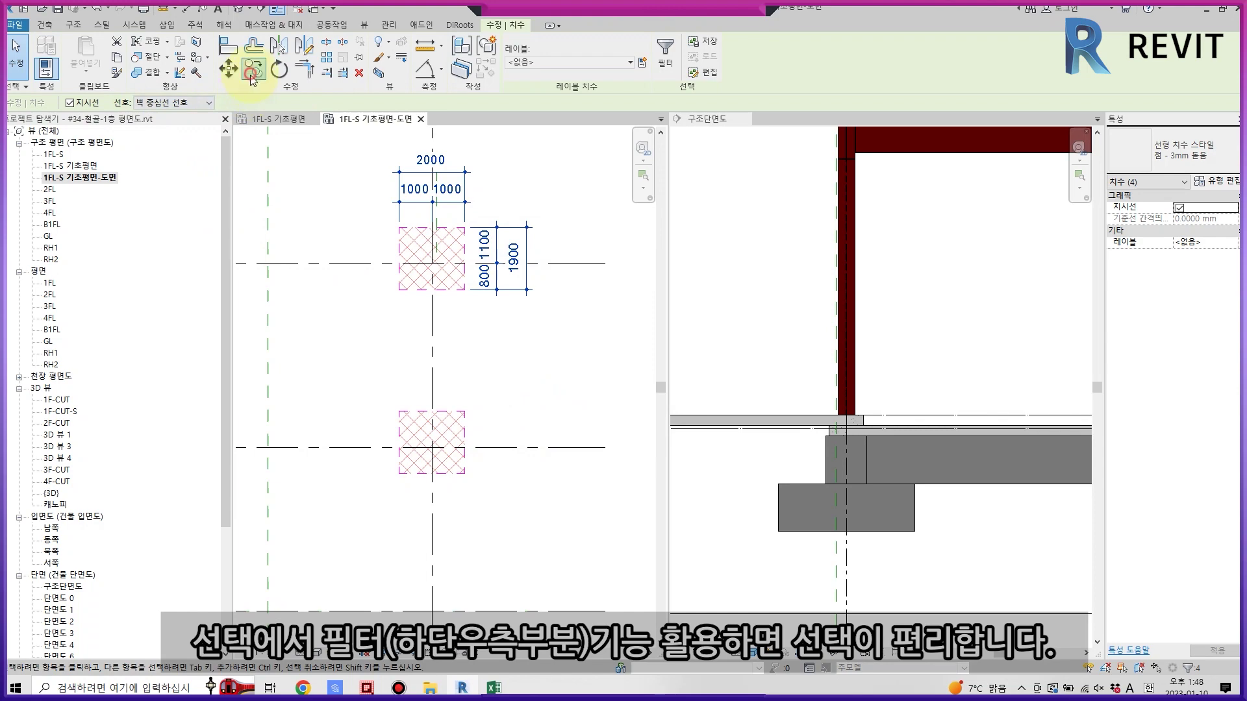
{"action": "left_click", "coordinate": [254, 68]}
{"action": "left_click", "coordinate": [598, 270]}
{"action": "left_click", "coordinate": [579, 439]}
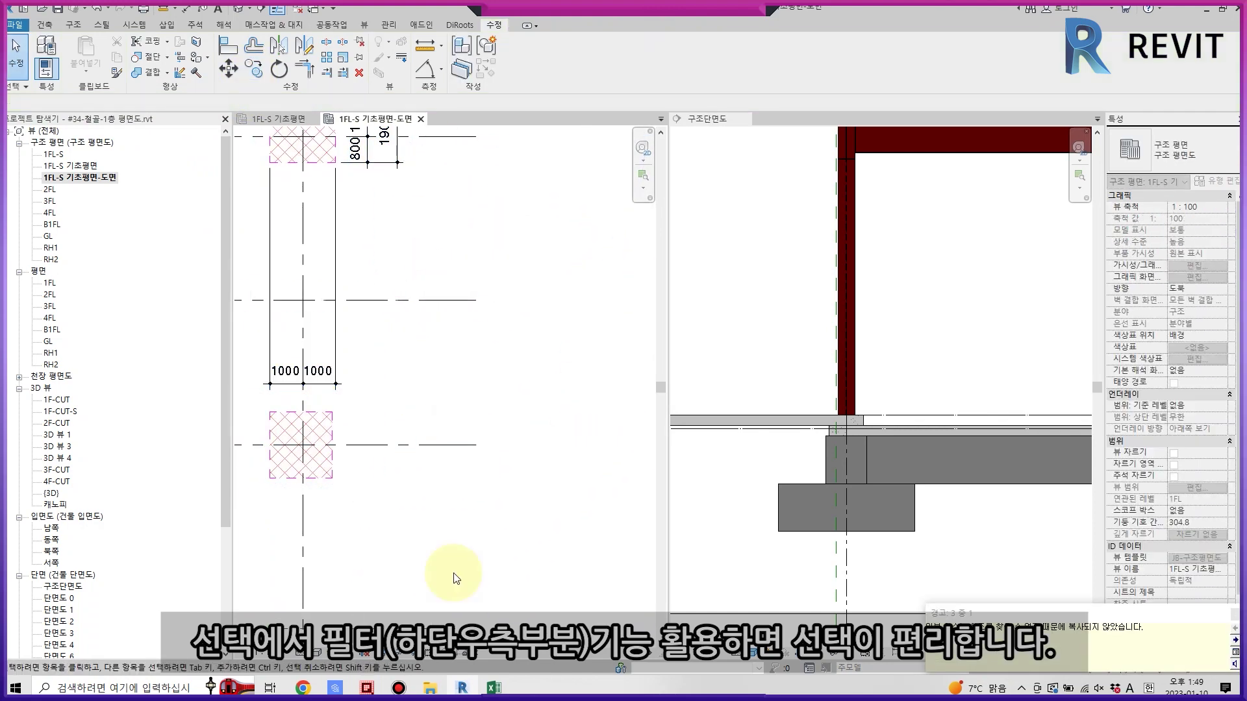
Dimension another footing: 1000 | 900 width chain with 1900 overall, 1000 | 1000 depth chain with 2000 overall.
{"action": "scroll", "coordinate": [357, 340], "scroll_direction": "up", "scroll_amount": 2}
{"action": "key", "text": "di"}
{"action": "left_click", "coordinate": [262, 454]}
{"action": "left_click", "coordinate": [319, 455]}
{"action": "left_click", "coordinate": [371, 454]}
{"action": "left_click", "coordinate": [353, 321]}
{"action": "left_click", "coordinate": [364, 396]}
{"action": "left_click", "coordinate": [364, 454]}
{"action": "left_click", "coordinate": [377, 511]}
{"action": "left_click", "coordinate": [429, 431]}
{"action": "left_click", "coordinate": [498, 520]}
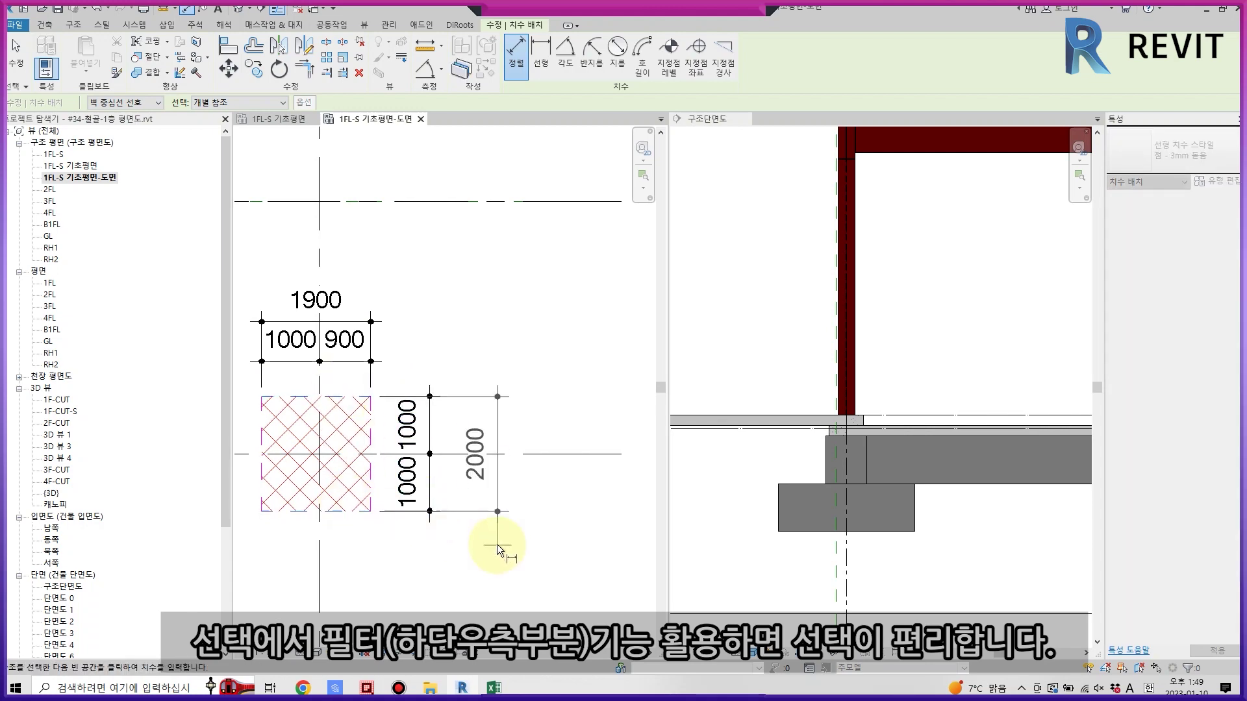
{"action": "key", "text": "Escape"}
{"action": "key", "text": "Escape"}
Dimension the lower footing's width with a 1000 | 1000 chain and 2000 overall.
{"action": "scroll", "coordinate": [523, 403], "scroll_direction": "down", "scroll_amount": 3}
{"action": "scroll", "coordinate": [440, 223], "scroll_direction": "up", "scroll_amount": 1}
{"action": "scroll", "coordinate": [464, 467], "scroll_direction": "down", "scroll_amount": 1}
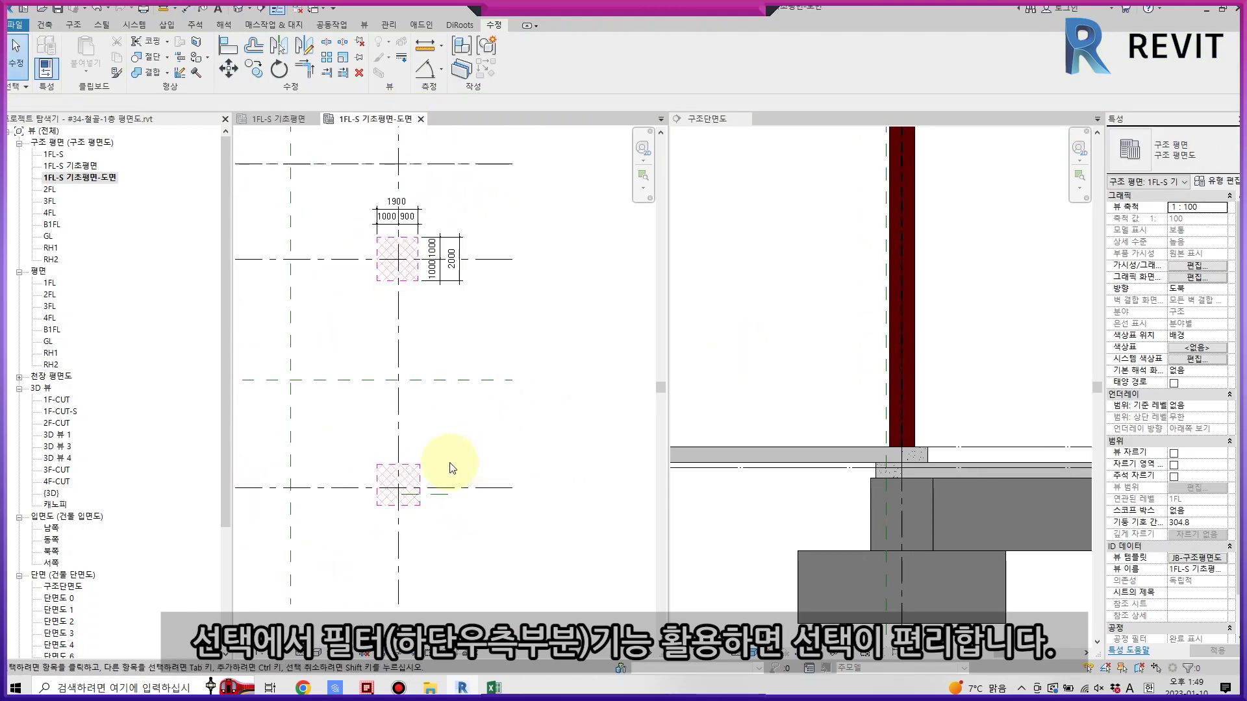
{"action": "scroll", "coordinate": [464, 468], "scroll_direction": "up", "scroll_amount": 3}
{"action": "key", "text": "di"}
{"action": "left_click", "coordinate": [323, 487]}
{"action": "left_click", "coordinate": [361, 487]}
{"action": "left_click", "coordinate": [398, 487]}
{"action": "left_click", "coordinate": [412, 445]}
Dimension the lower footing's depth with an 800 | 1100 chain and 1900 overall.
{"action": "left_click", "coordinate": [387, 505]}
{"action": "left_click", "coordinate": [390, 538]}
{"action": "left_click", "coordinate": [424, 494]}
{"action": "left_click", "coordinate": [455, 467]}
{"action": "left_click", "coordinate": [468, 556]}
{"action": "scroll", "coordinate": [510, 481], "scroll_direction": "down", "scroll_amount": 2}
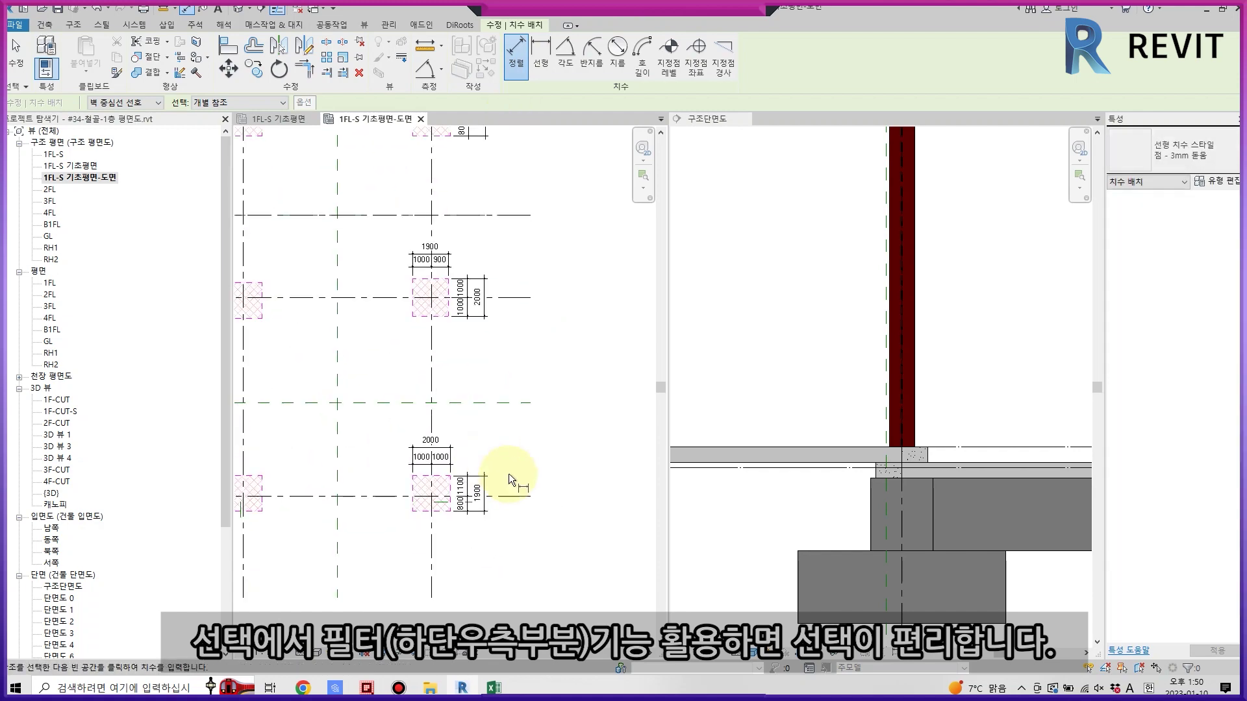
{"action": "key", "text": "Escape"}
{"action": "scroll", "coordinate": [520, 520], "scroll_direction": "down", "scroll_amount": 2}
Select the right-hand footings with their dimensions and adjust the selection's category filter.
{"action": "left_click_drag", "start_coordinate": [422, 173], "coordinate": [558, 620]}
{"action": "left_click", "coordinate": [515, 55]}
{"action": "left_click", "coordinate": [516, 267]}
{"action": "left_click", "coordinate": [583, 432]}
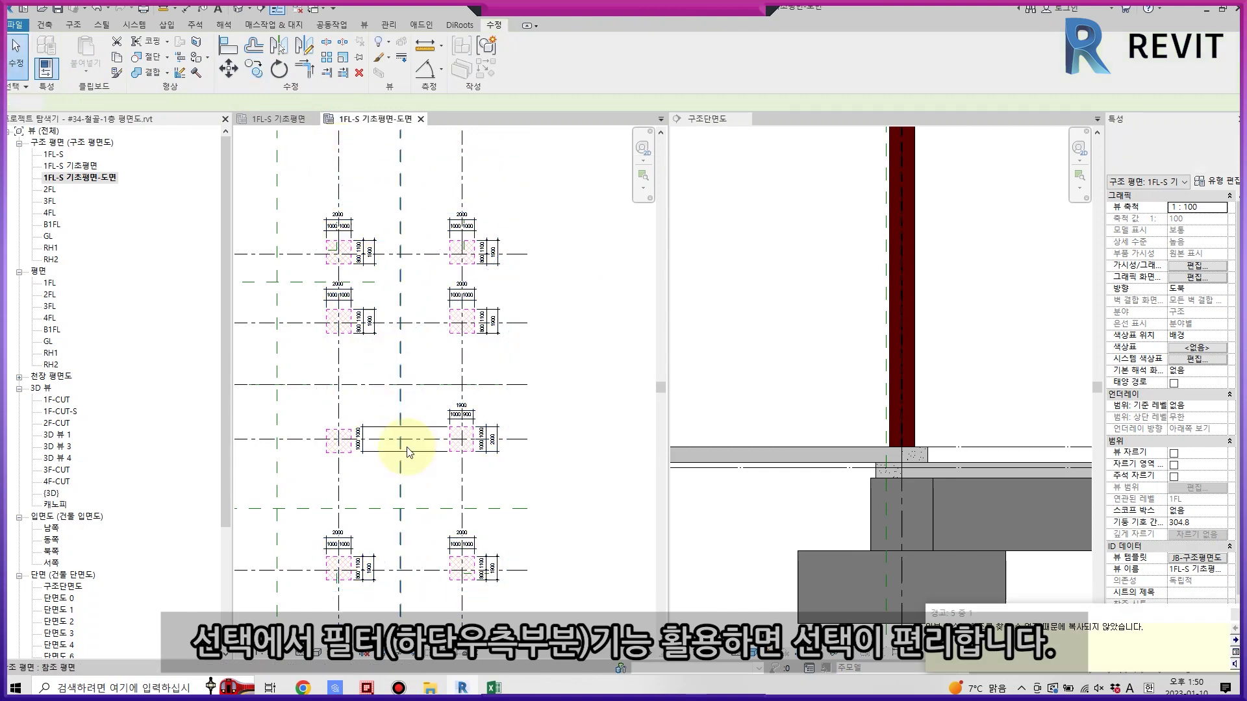
{"action": "key", "text": "d"}
{"action": "key", "text": "i"}
{"action": "scroll", "coordinate": [341, 439], "scroll_direction": "up", "scroll_amount": 5}
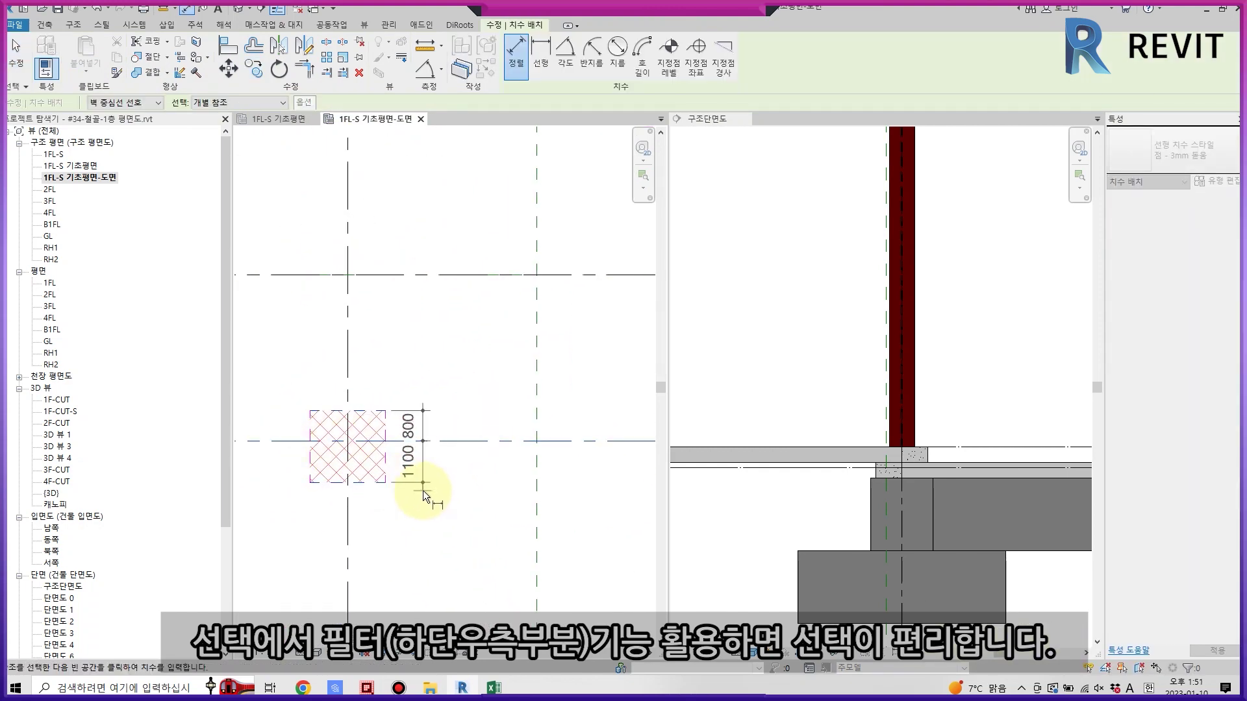
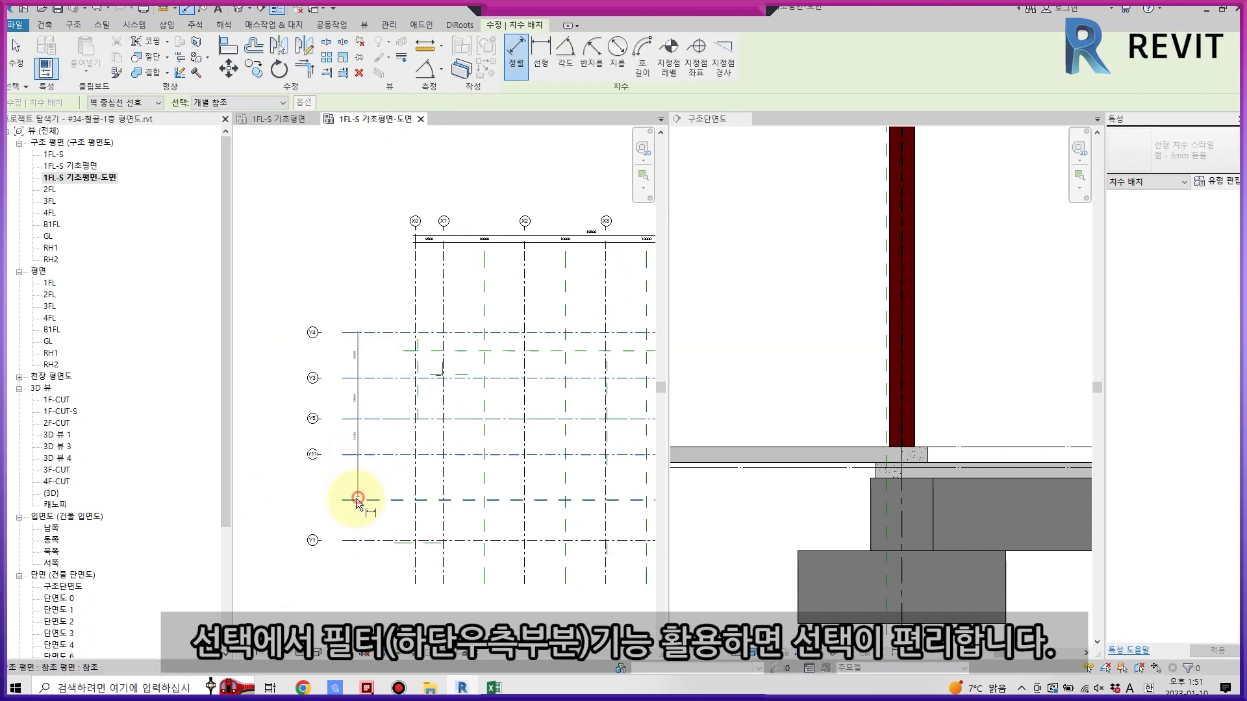
Extend the vertical grid dimension chain to grid Y1 and place it left of the foundation grids.
{"action": "left_click", "coordinate": [329, 541]}
{"action": "left_click", "coordinate": [326, 515]}
{"action": "scroll", "coordinate": [326, 515], "scroll_direction": "up", "scroll_amount": 2}
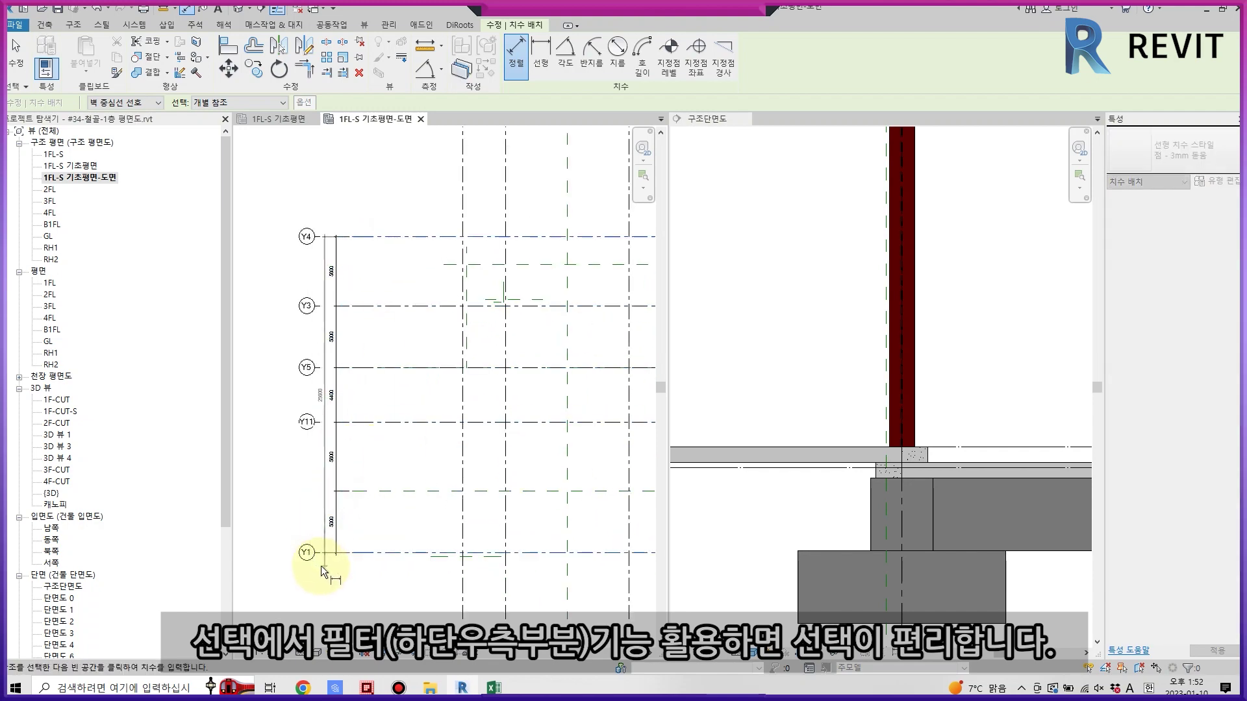
{"action": "scroll", "coordinate": [496, 431], "scroll_direction": "down", "scroll_amount": 3}
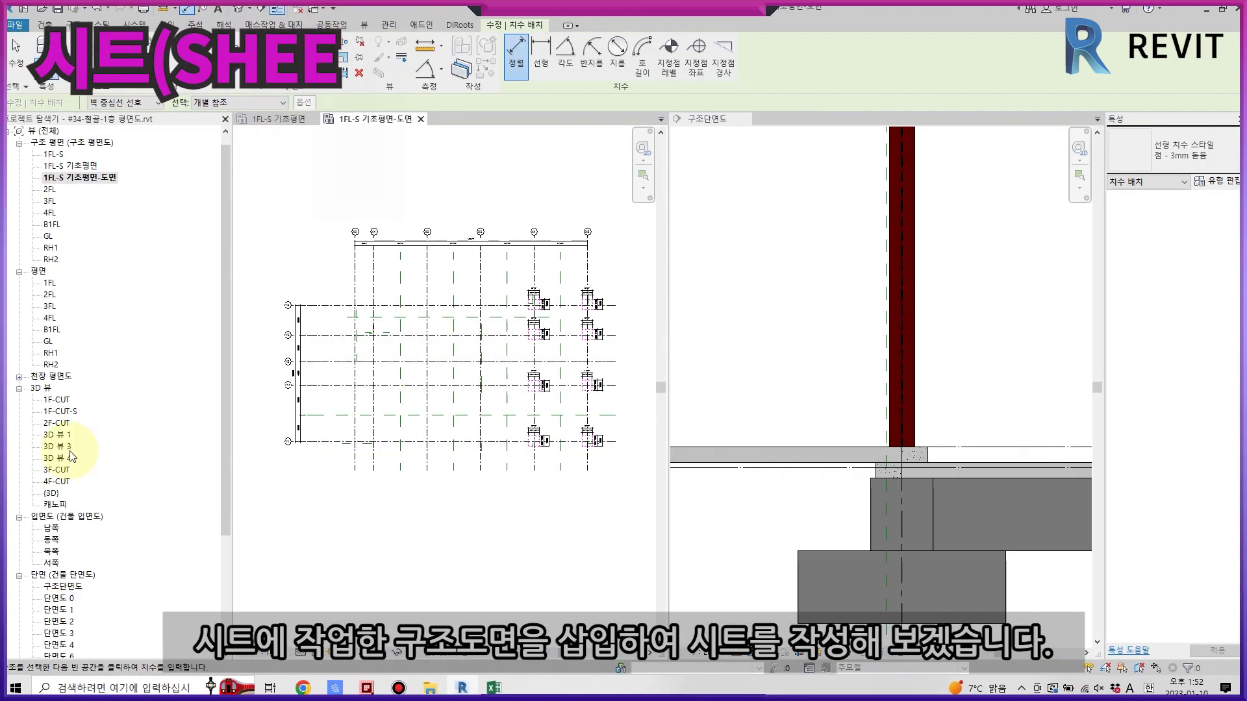
Renumber the existing sheet A101 to S-002 in Properties and open it.
{"action": "scroll", "coordinate": [71, 457], "scroll_direction": "down", "scroll_amount": 5}
{"action": "left_click", "coordinate": [9, 575]}
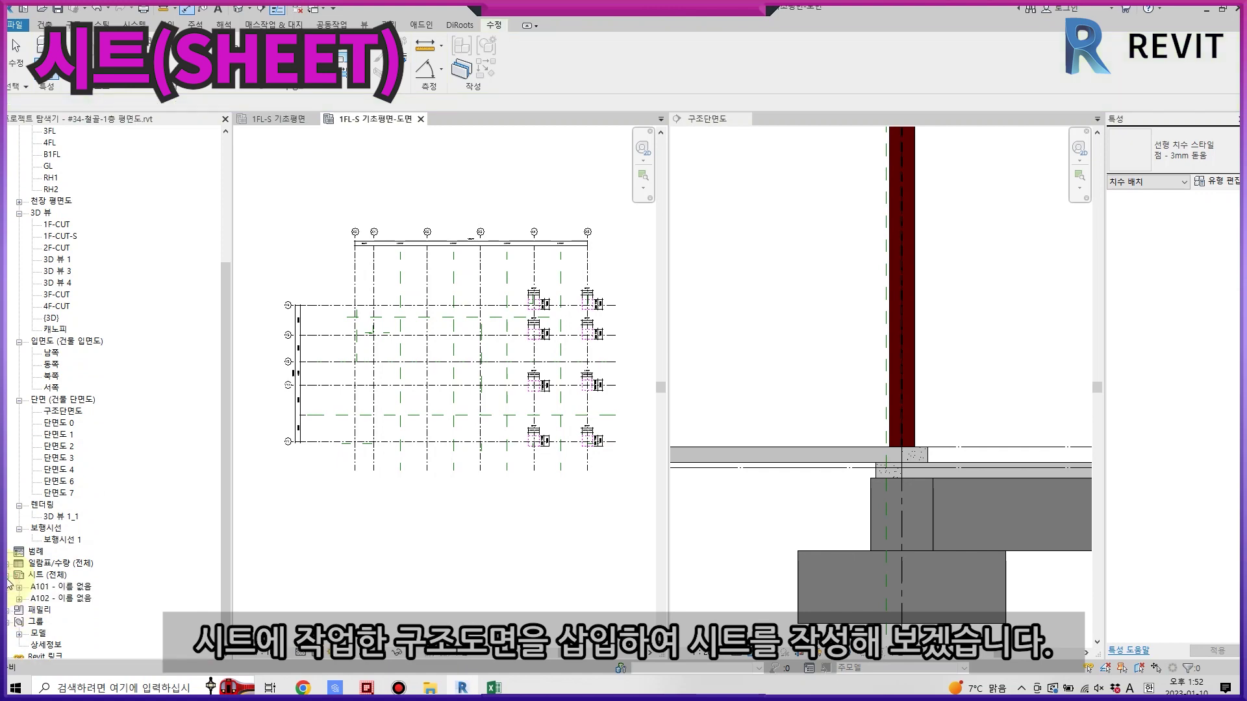
{"action": "left_click", "coordinate": [62, 586]}
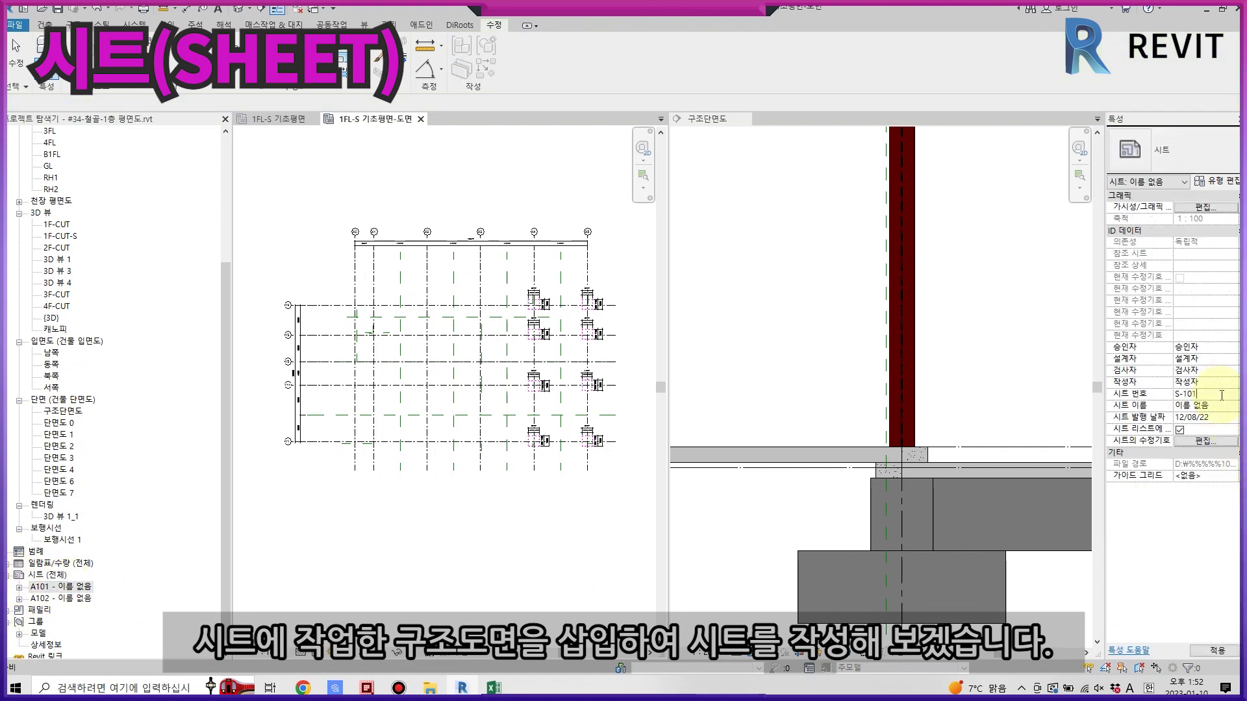
{"action": "type", "text": "S-002"}
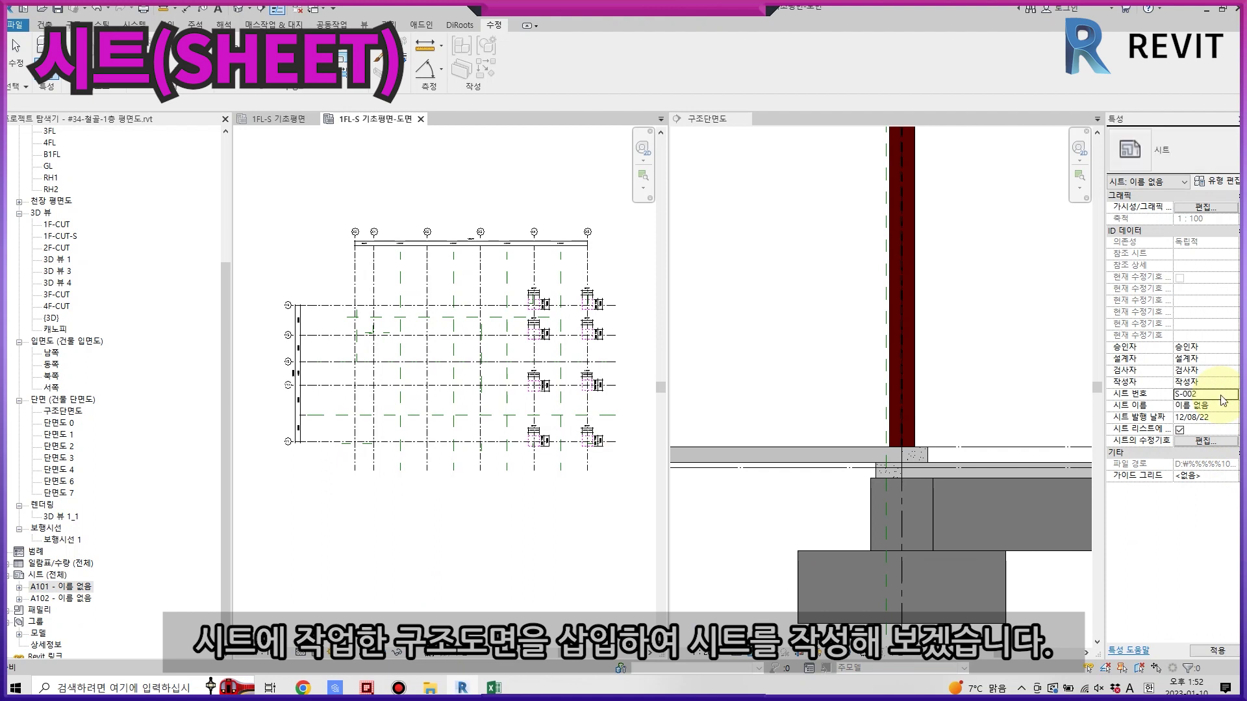
{"action": "key", "text": "Return"}
{"action": "scroll", "coordinate": [494, 474], "scroll_direction": "down", "scroll_amount": 3}
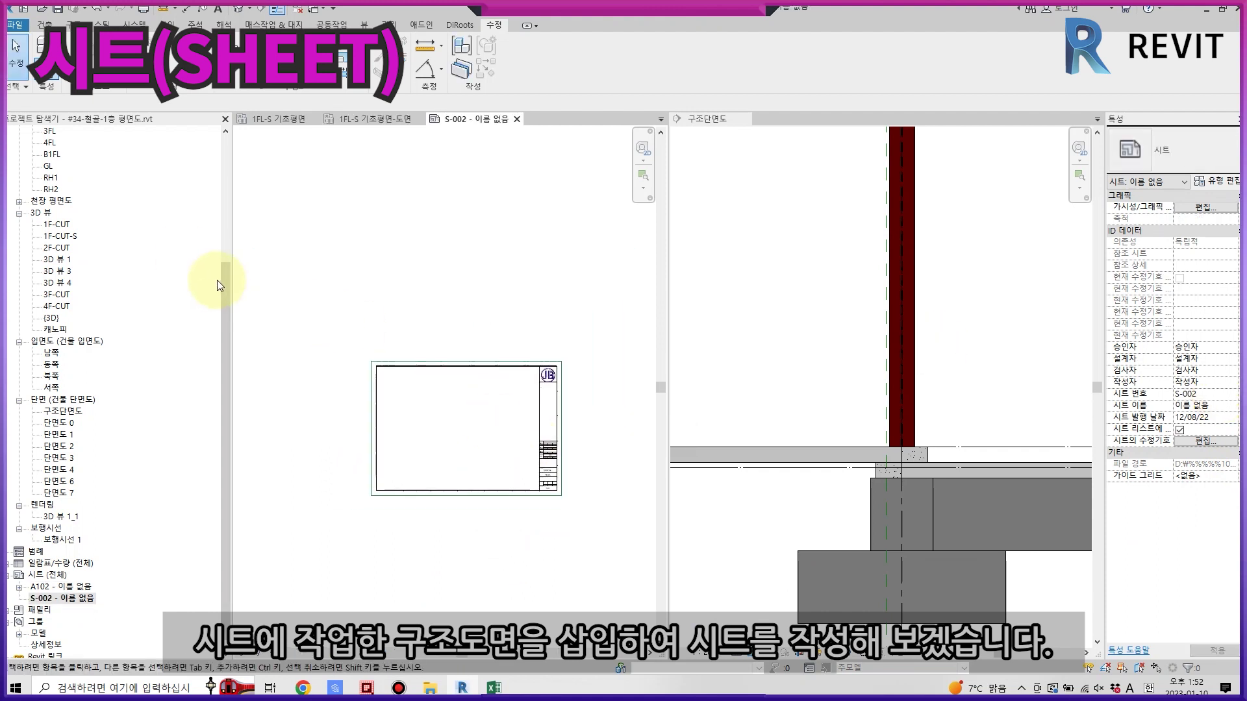
Drag the 1FL-S 기초평면-도면 plan view onto sheet S-002 and drop it as a viewport.
{"action": "left_click_drag", "start_coordinate": [226, 273], "coordinate": [226, 140]}
{"action": "left_click", "coordinate": [92, 177]}
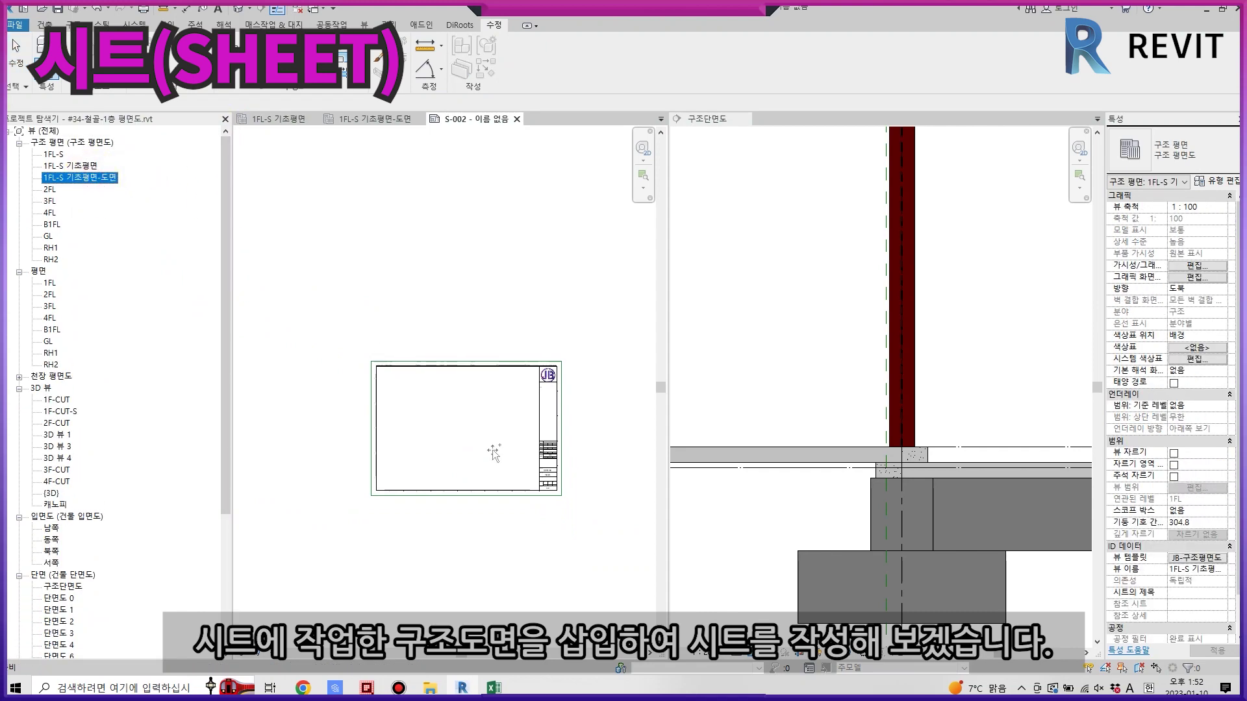
{"action": "left_click_drag", "start_coordinate": [493, 450], "coordinate": [461, 438]}
{"action": "left_click", "coordinate": [461, 439]}
{"action": "scroll", "coordinate": [466, 441], "scroll_direction": "up", "scroll_amount": 2}
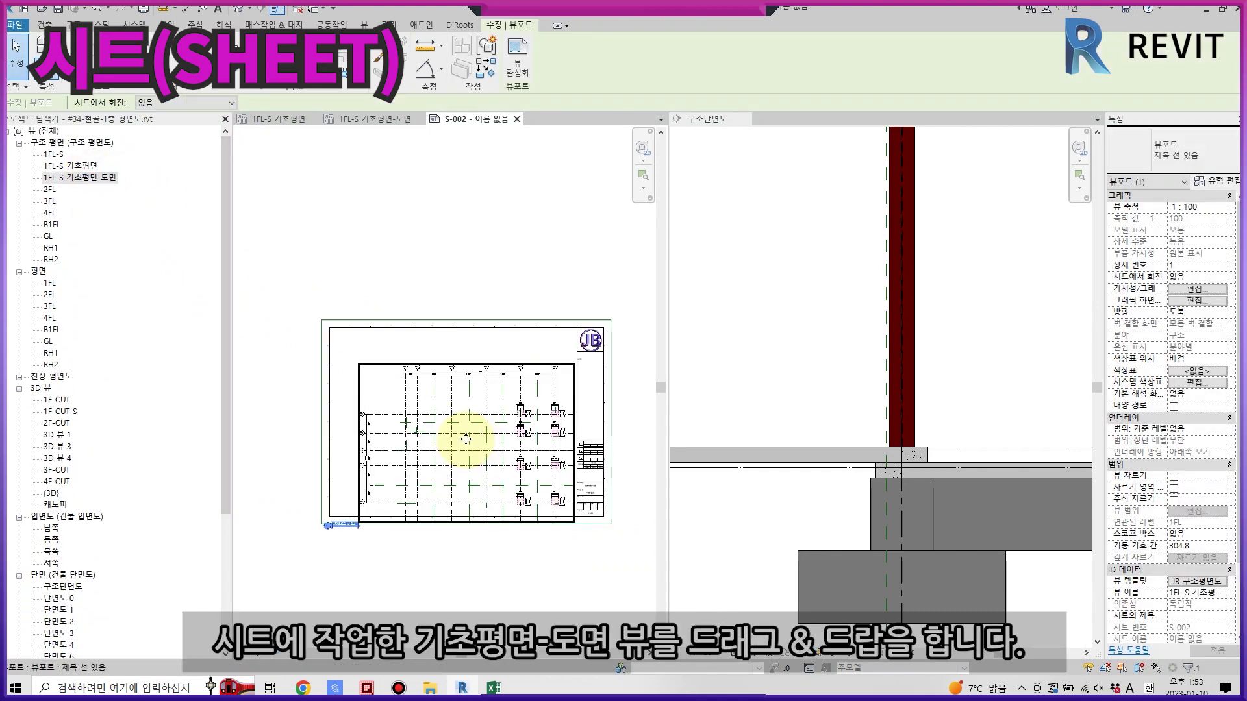
{"action": "scroll", "coordinate": [465, 441], "scroll_direction": "up", "scroll_amount": 2}
Shift the viewport up-left in the title block and set its view title beneath the drawing.
{"action": "left_click_drag", "start_coordinate": [432, 307], "coordinate": [417, 279]}
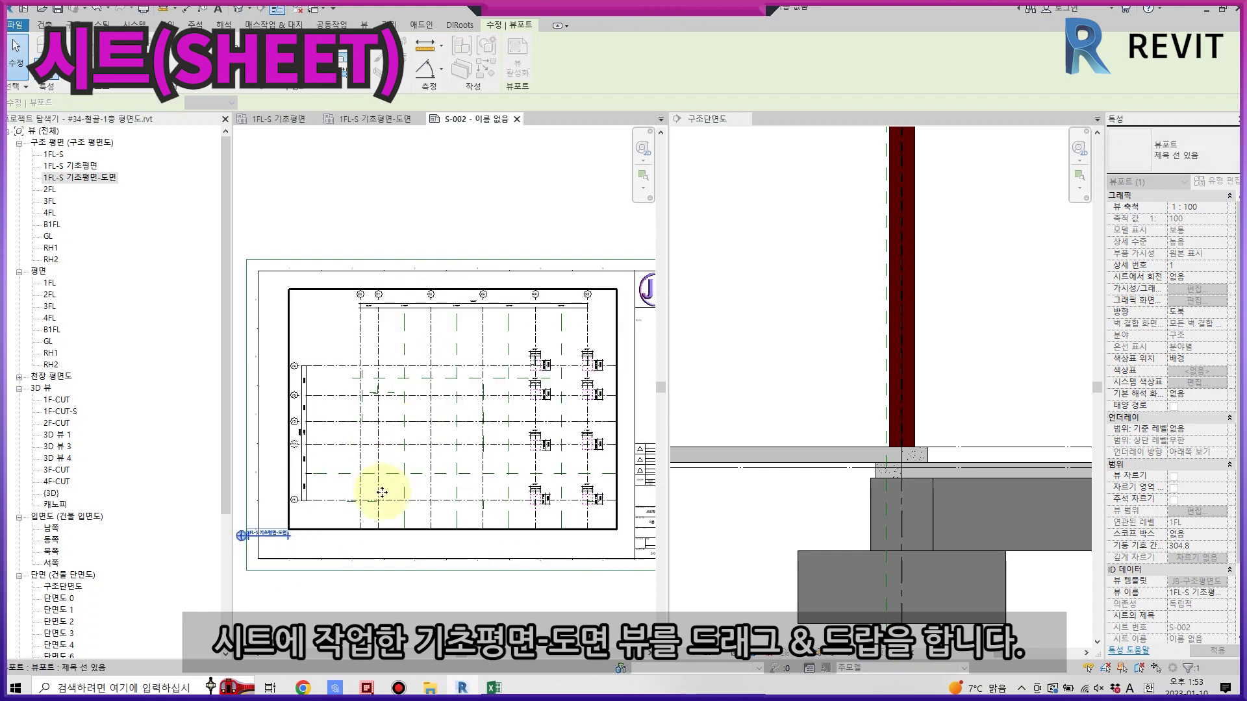
{"action": "middle_click_drag", "start_coordinate": [368, 523], "coordinate": [385, 477]}
{"action": "key", "text": "Escape"}
{"action": "scroll", "coordinate": [318, 474], "scroll_direction": "up", "scroll_amount": 2}
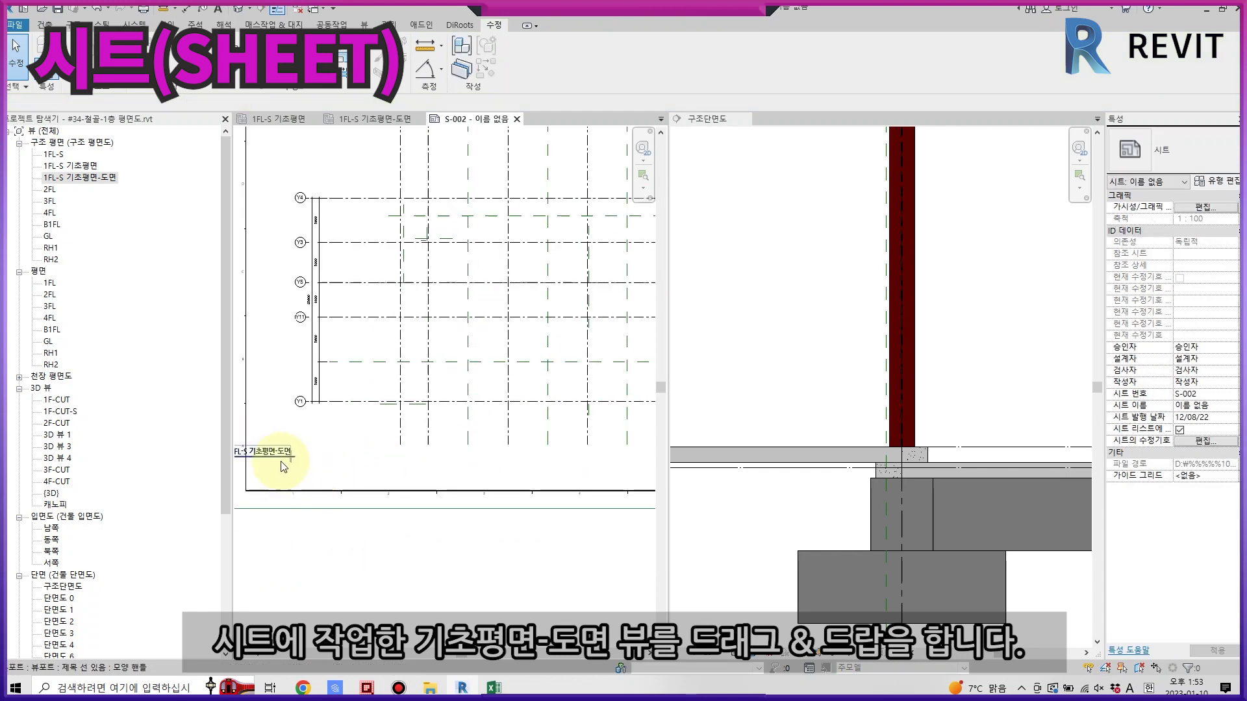
{"action": "left_click_drag", "start_coordinate": [271, 458], "coordinate": [504, 454]}
{"action": "left_click_drag", "start_coordinate": [571, 473], "coordinate": [490, 476]}
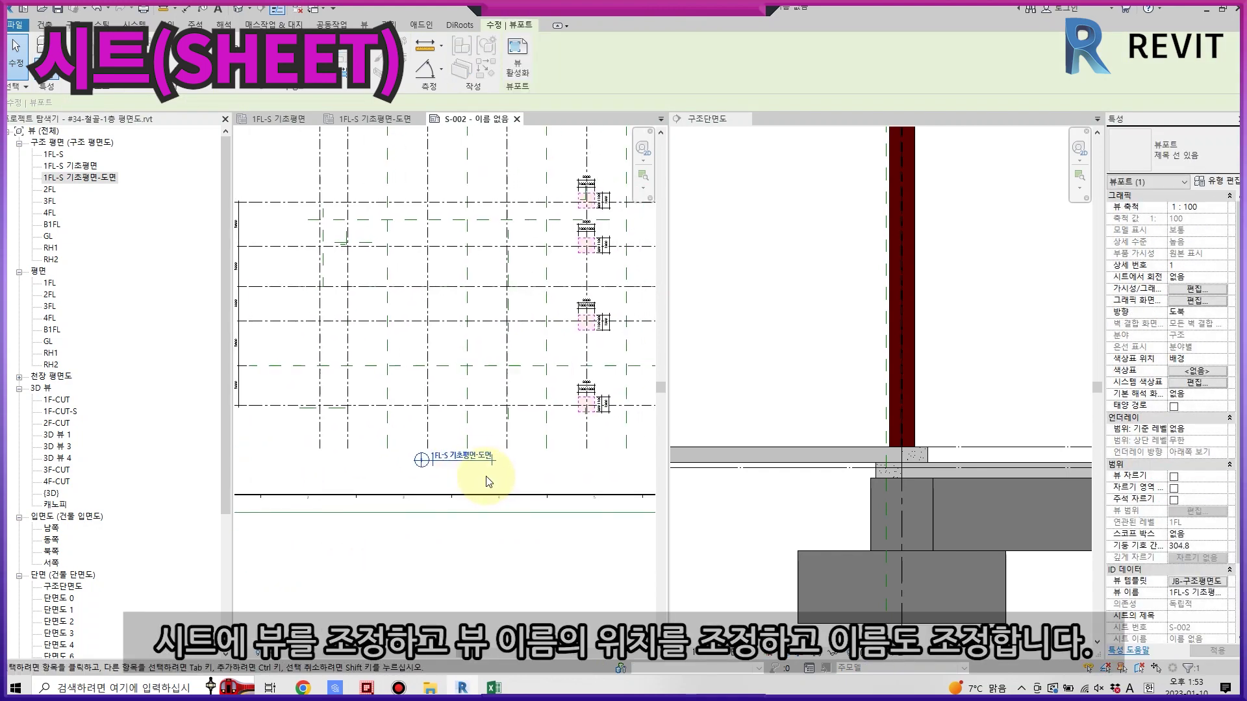
Slide the viewport title to the right, under the foundation plan.
{"action": "scroll", "coordinate": [454, 463], "scroll_direction": "up", "scroll_amount": 2}
{"action": "mouse_move", "coordinate": [458, 471]}
{"action": "left_mouse_down"}
{"action": "mouse_move", "coordinate": [519, 471]}
{"action": "mouse_move", "coordinate": [511, 461]}
{"action": "left_mouse_up"}
{"action": "key", "text": "Escape"}
{"action": "scroll", "coordinate": [513, 458], "scroll_direction": "up", "scroll_amount": 2}
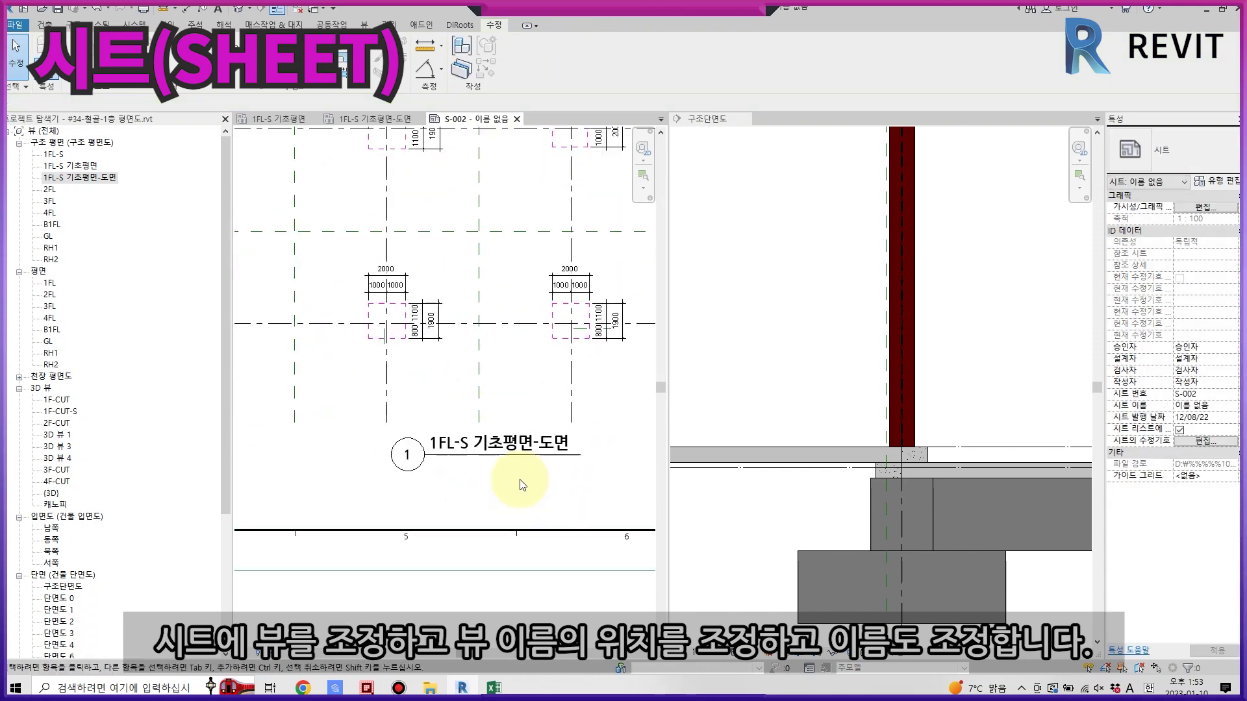
Rename the placed foundation view to 기 초 평 면 도.
{"action": "left_click", "coordinate": [514, 453]}
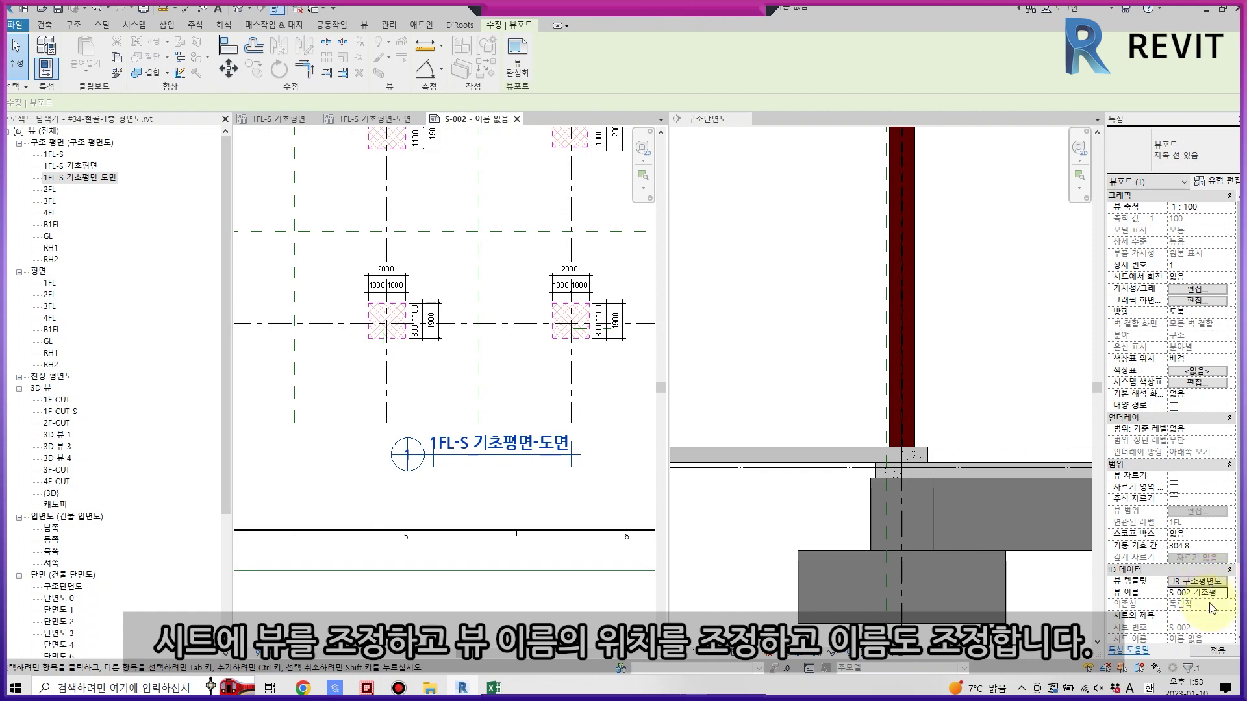
{"action": "key", "text": "Return"}
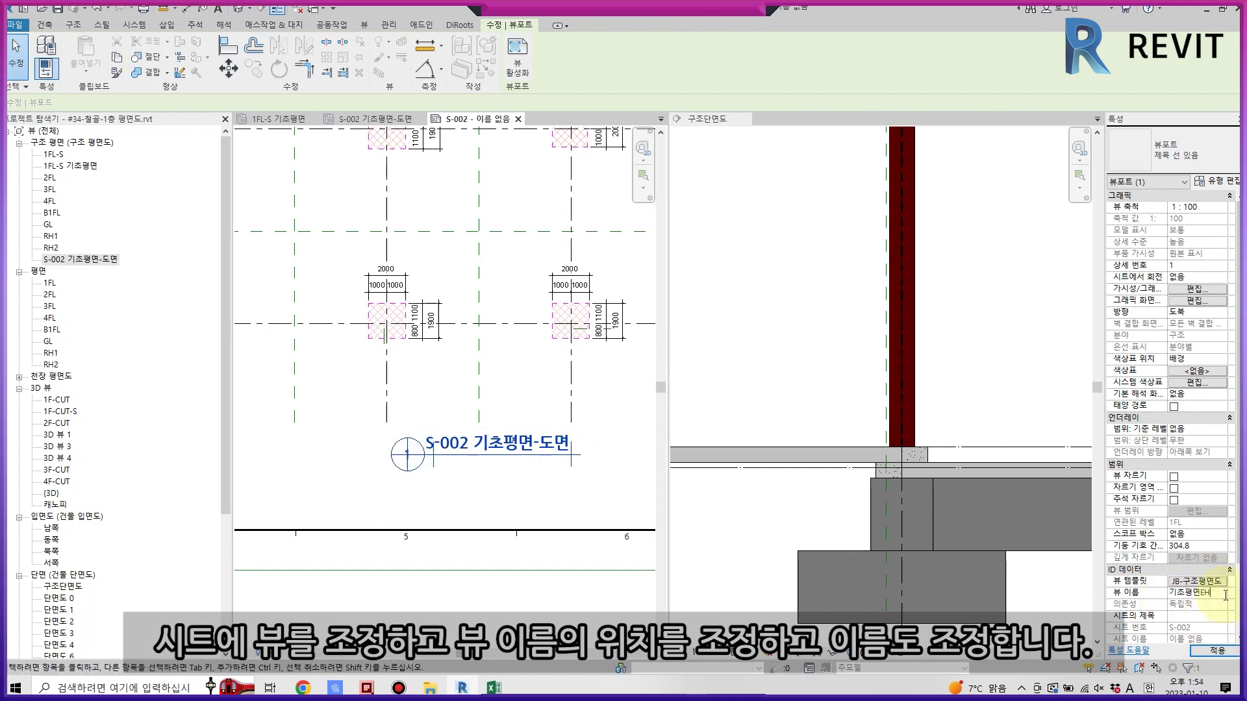
{"action": "key", "text": "Return"}
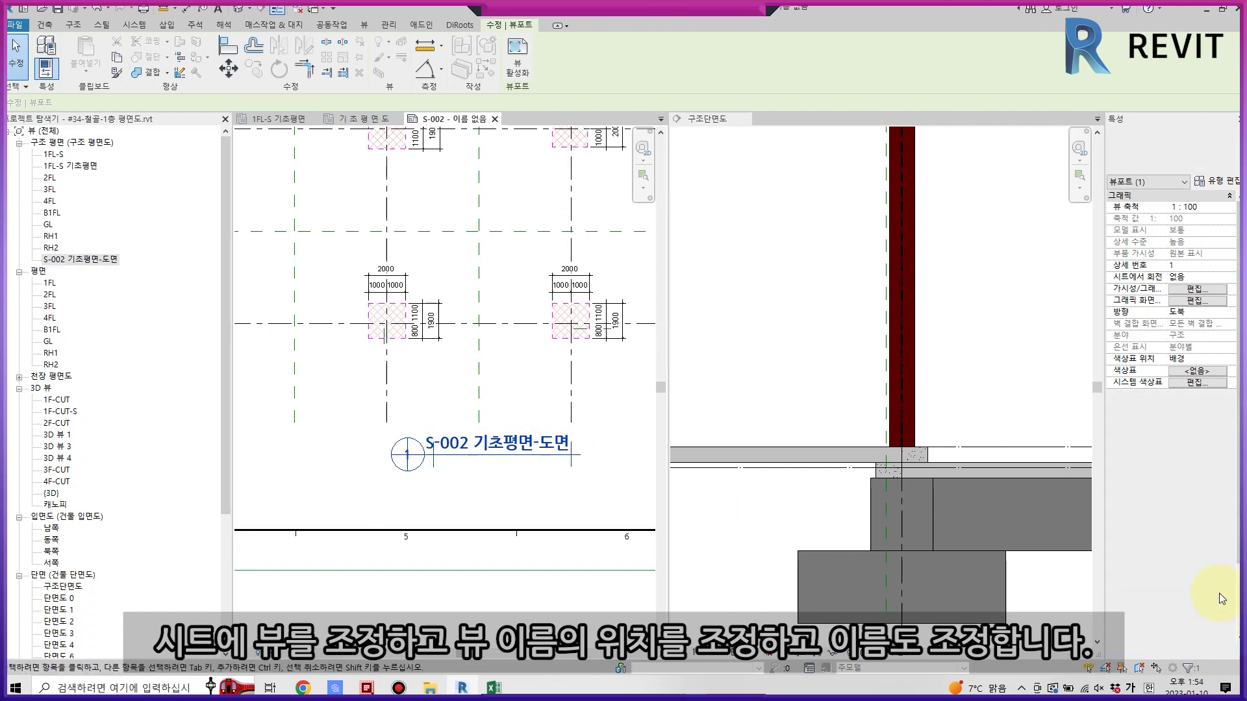
{"action": "key", "text": "Escape"}
{"action": "scroll", "coordinate": [431, 497], "scroll_direction": "down", "scroll_amount": 5}
{"action": "left_click", "coordinate": [310, 118]}
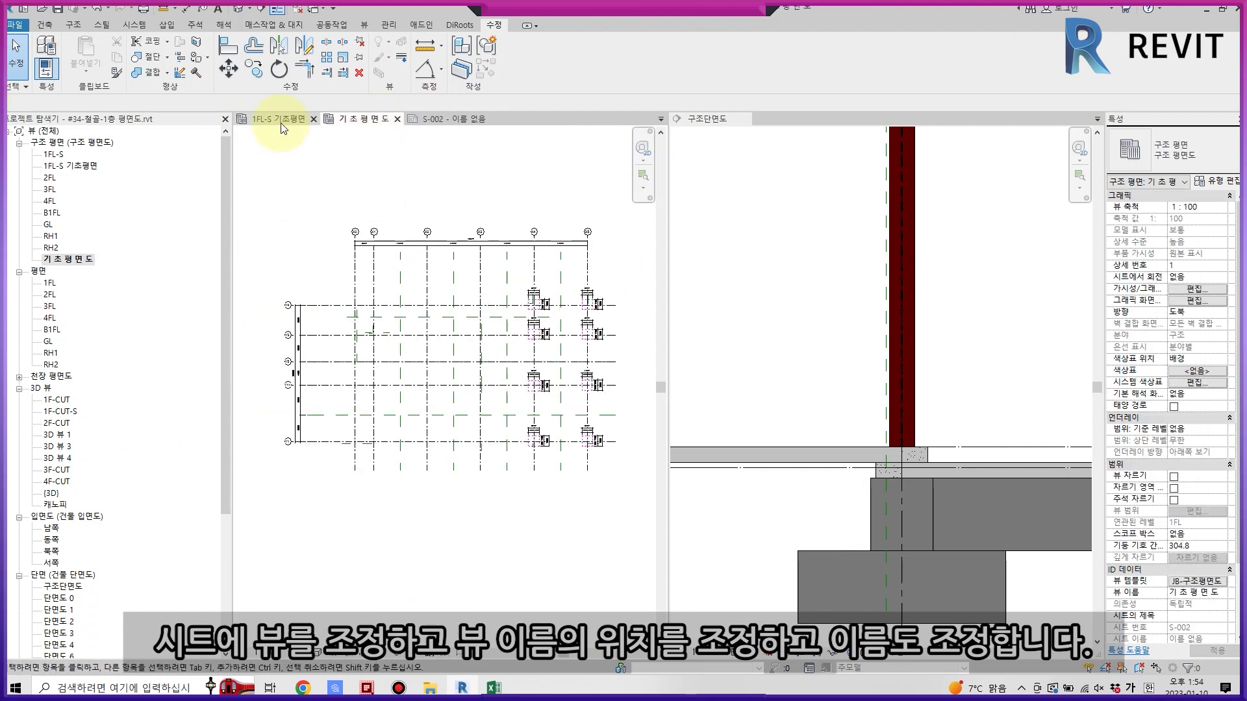
Close the plan and section tabs and set the sheet name to 기초구조평면도 in the title block.
{"action": "left_click", "coordinate": [313, 118]}
{"action": "left_click", "coordinate": [744, 119]}
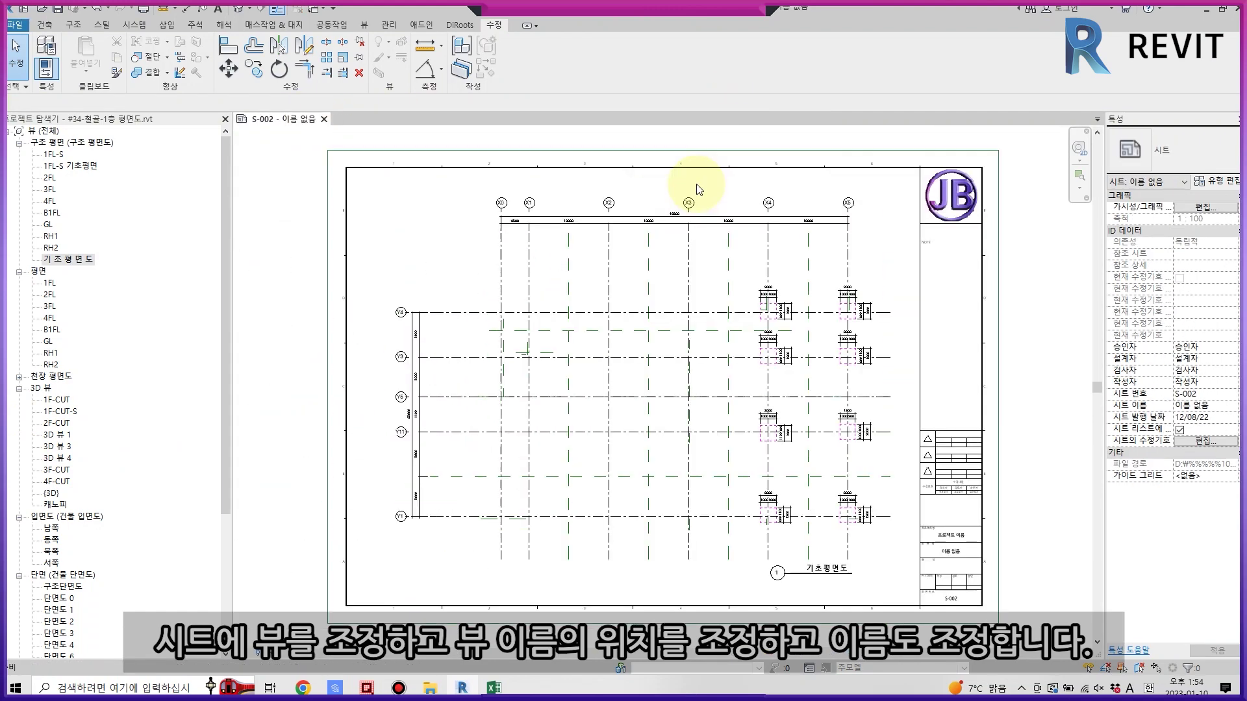
{"action": "left_click", "coordinate": [953, 539]}
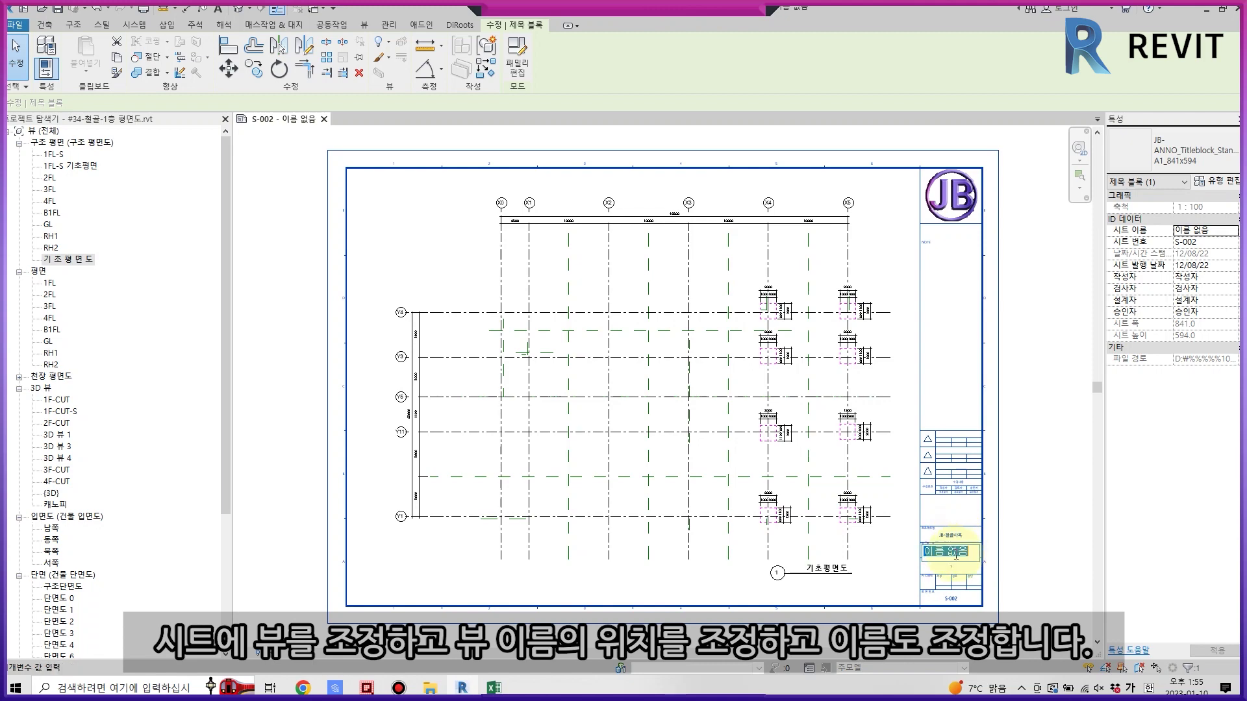
{"action": "type", "text": "기초구조평면도"}
{"action": "key", "text": "Return"}
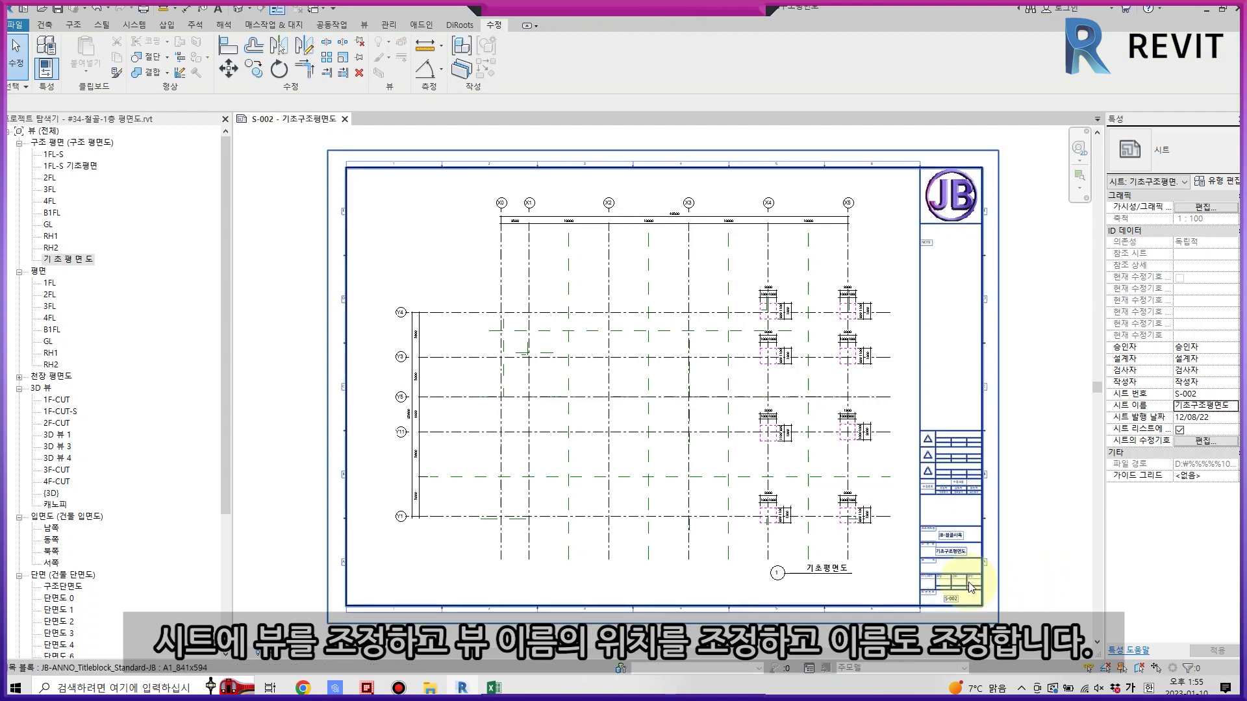
{"action": "left_click", "coordinate": [838, 476]}
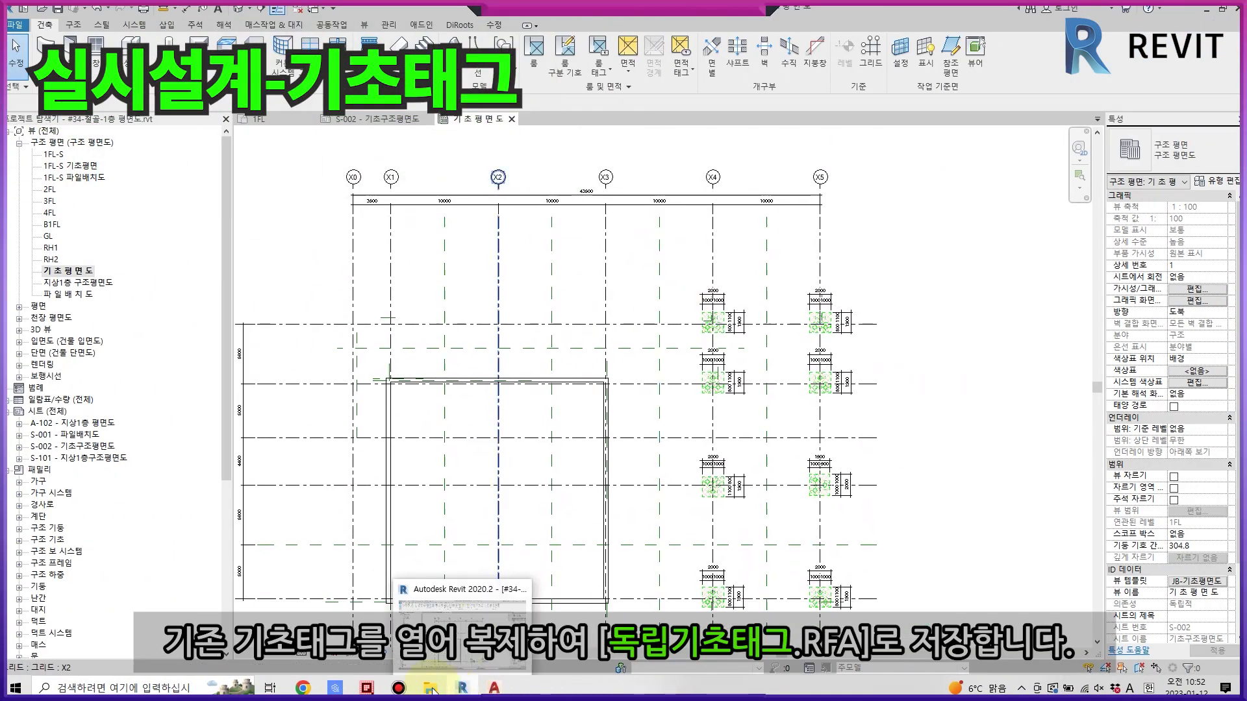
Open the JB_기초 태그 family from Annotation Symbols in the family editor.
{"action": "left_click", "coordinate": [367, 688]}
{"action": "double_click", "coordinate": [857, 86]}
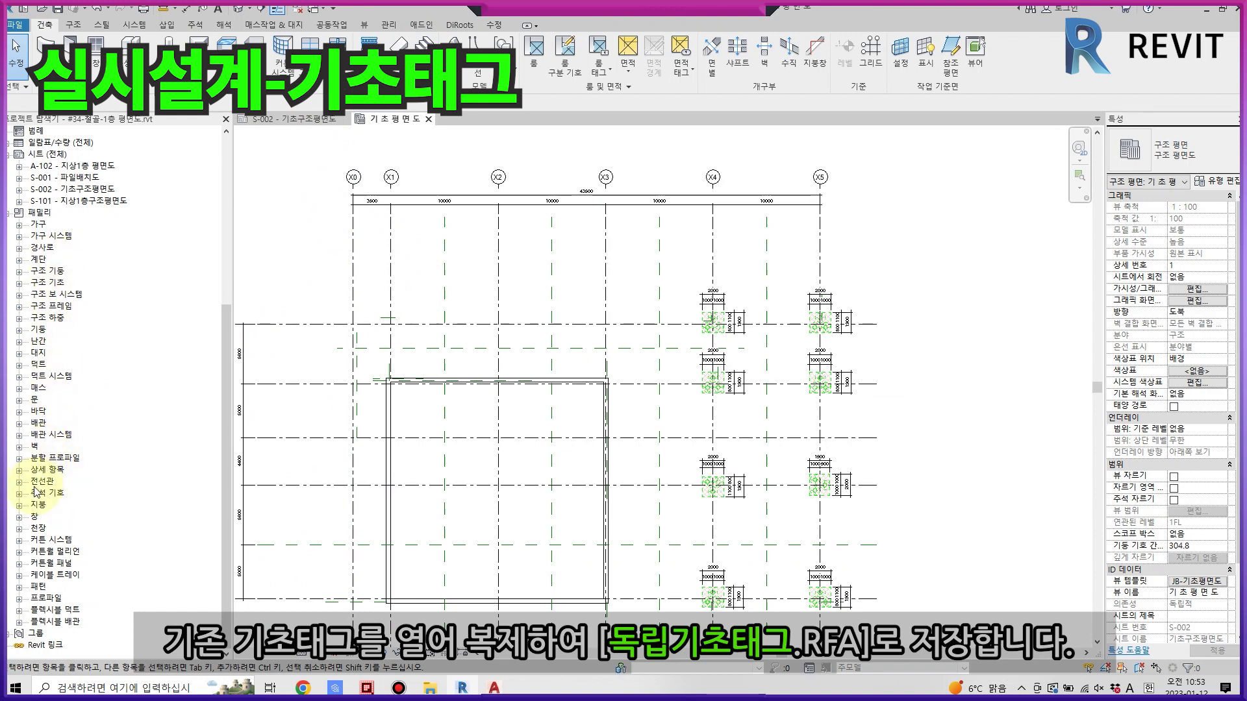
{"action": "left_click", "coordinate": [20, 493]}
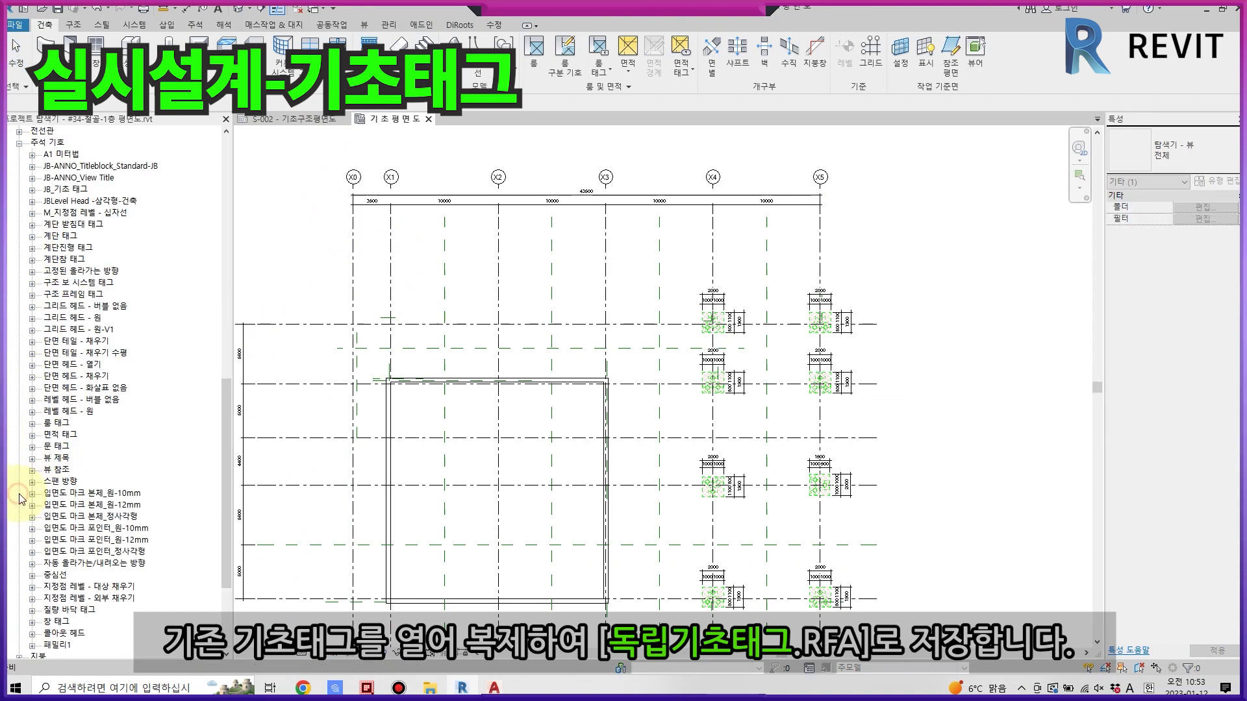
{"action": "left_click", "coordinate": [88, 178]}
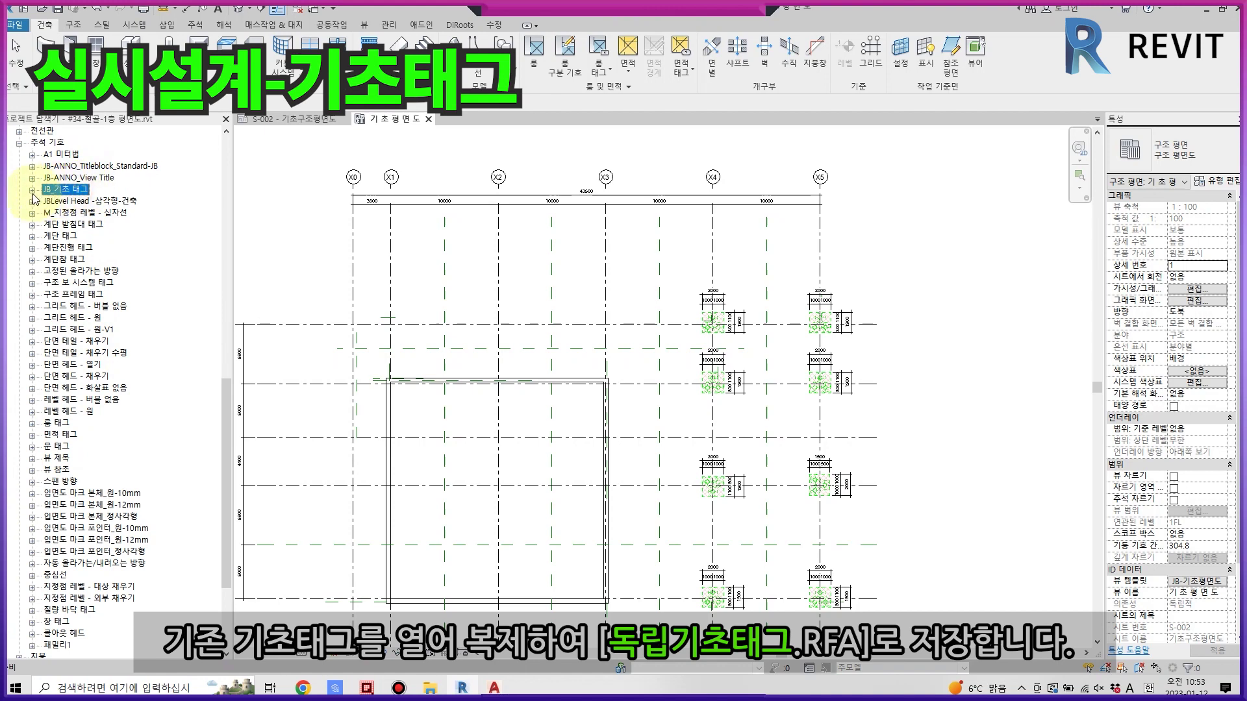
{"action": "left_click", "coordinate": [68, 193]}
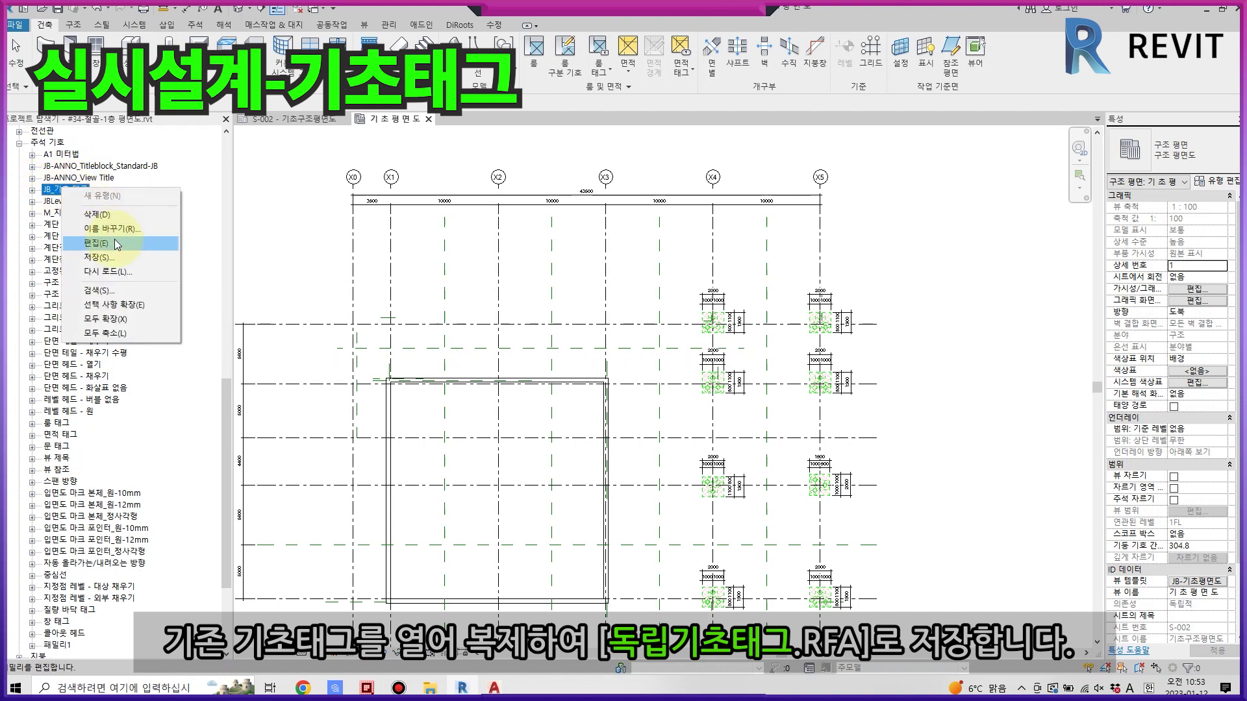
{"action": "left_click", "coordinate": [97, 243]}
{"action": "scroll", "coordinate": [671, 369], "scroll_direction": "up", "scroll_amount": 4}
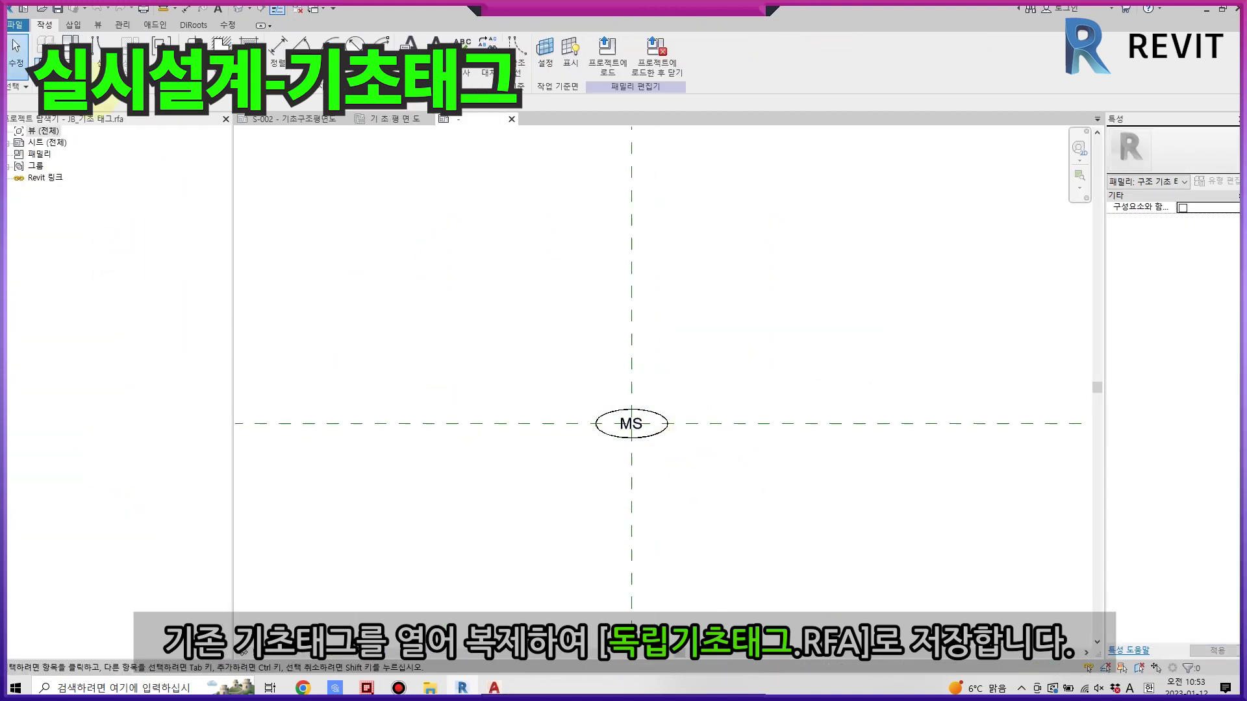
Save the tag family as a new copy named J8_독립기초_태그.rfa.
{"action": "left_click", "coordinate": [13, 24]}
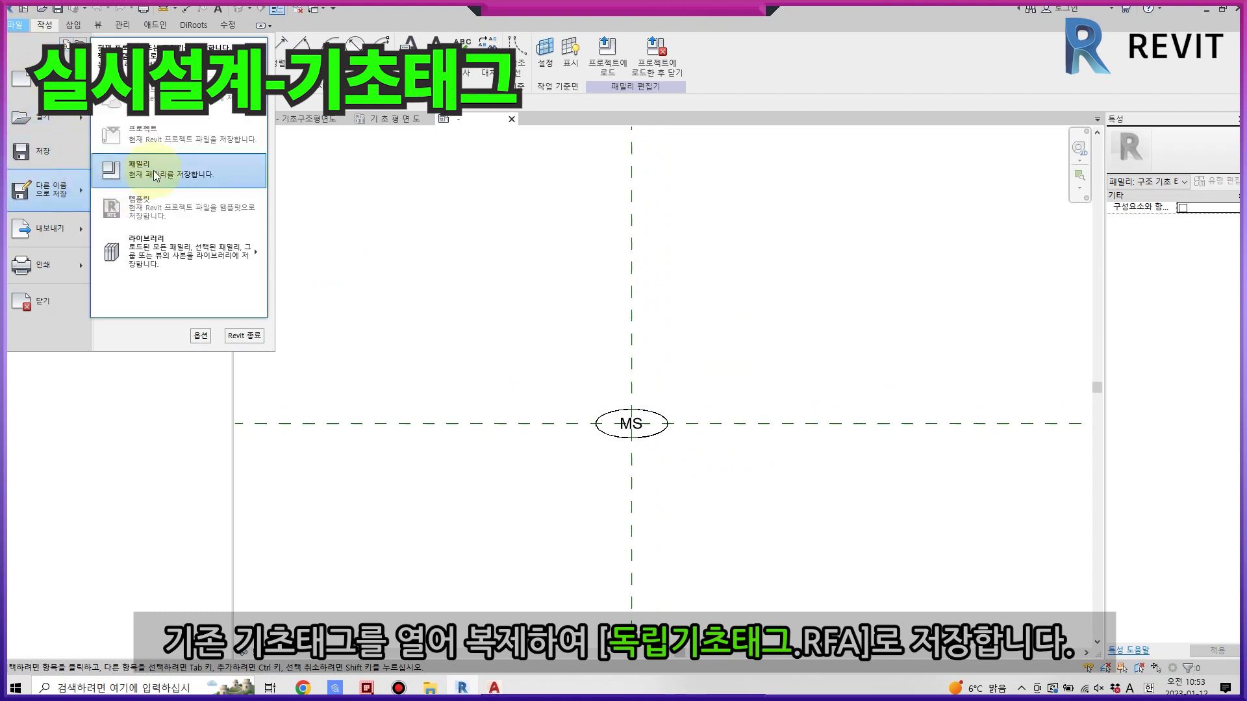
{"action": "left_click", "coordinate": [169, 167]}
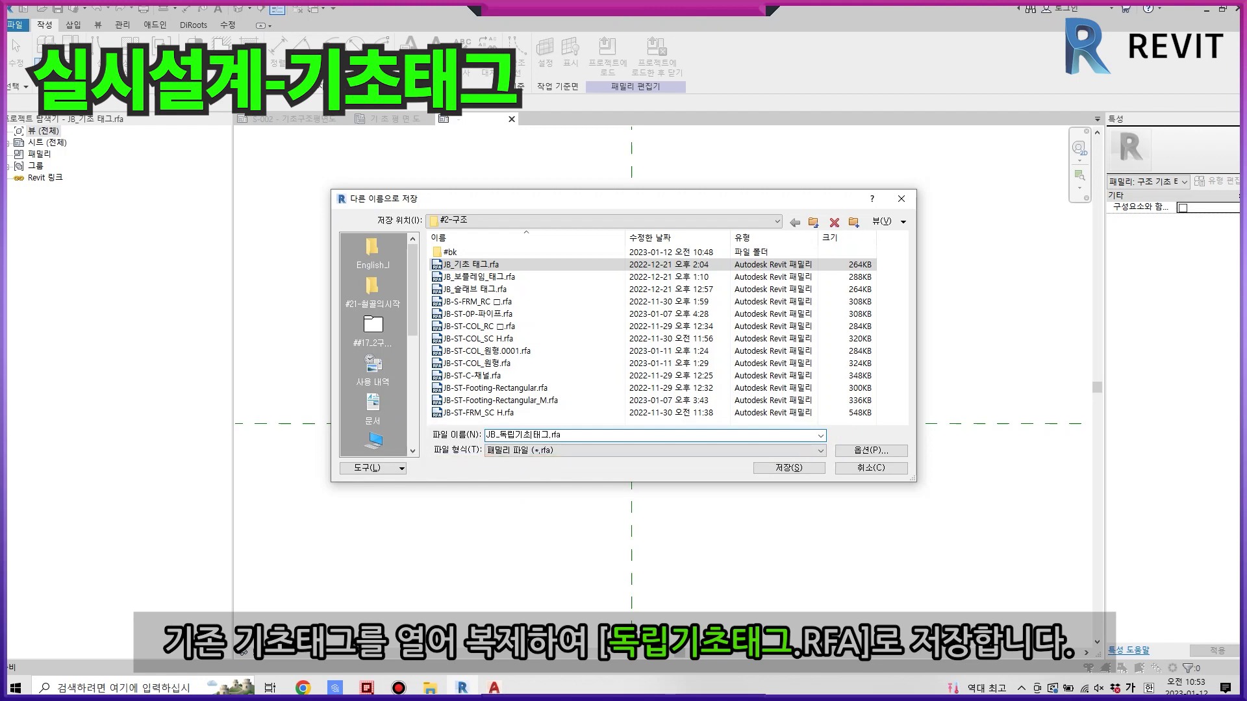
{"action": "key", "text": "Return"}
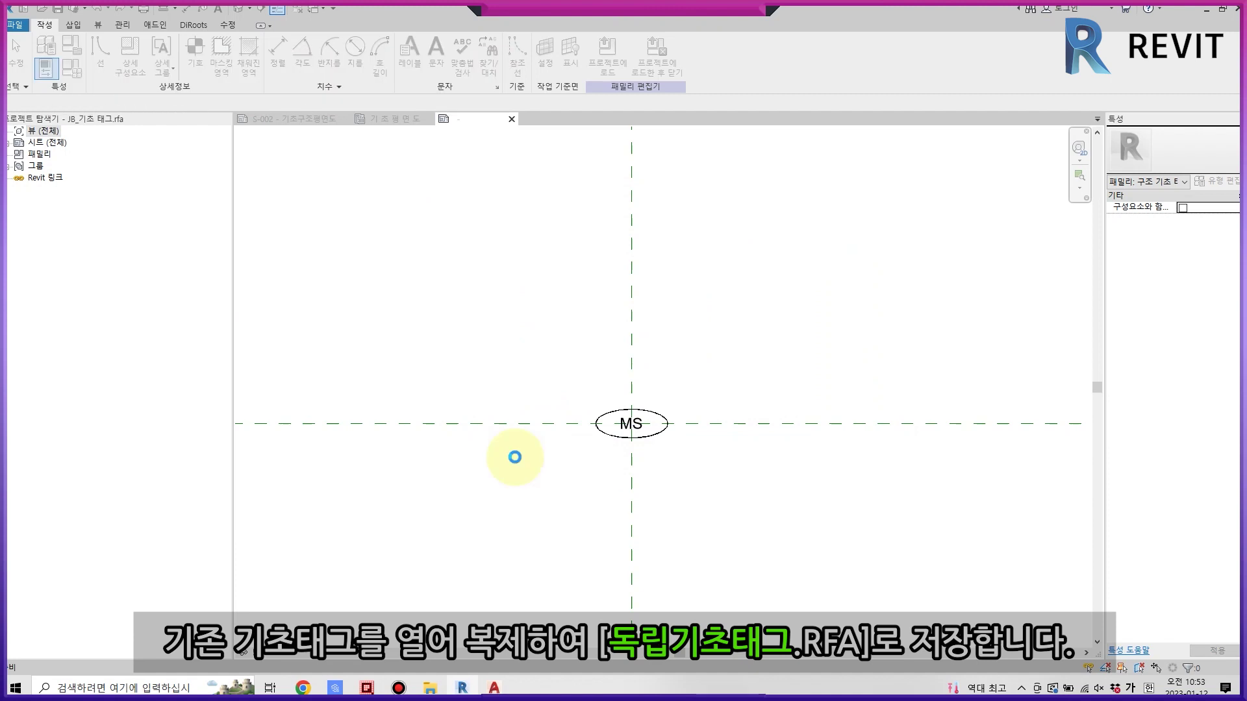
Replace the ellipse around MS with a 5-sided inscribed pentagon centred on the reference planes.
{"action": "left_click", "coordinate": [662, 397]}
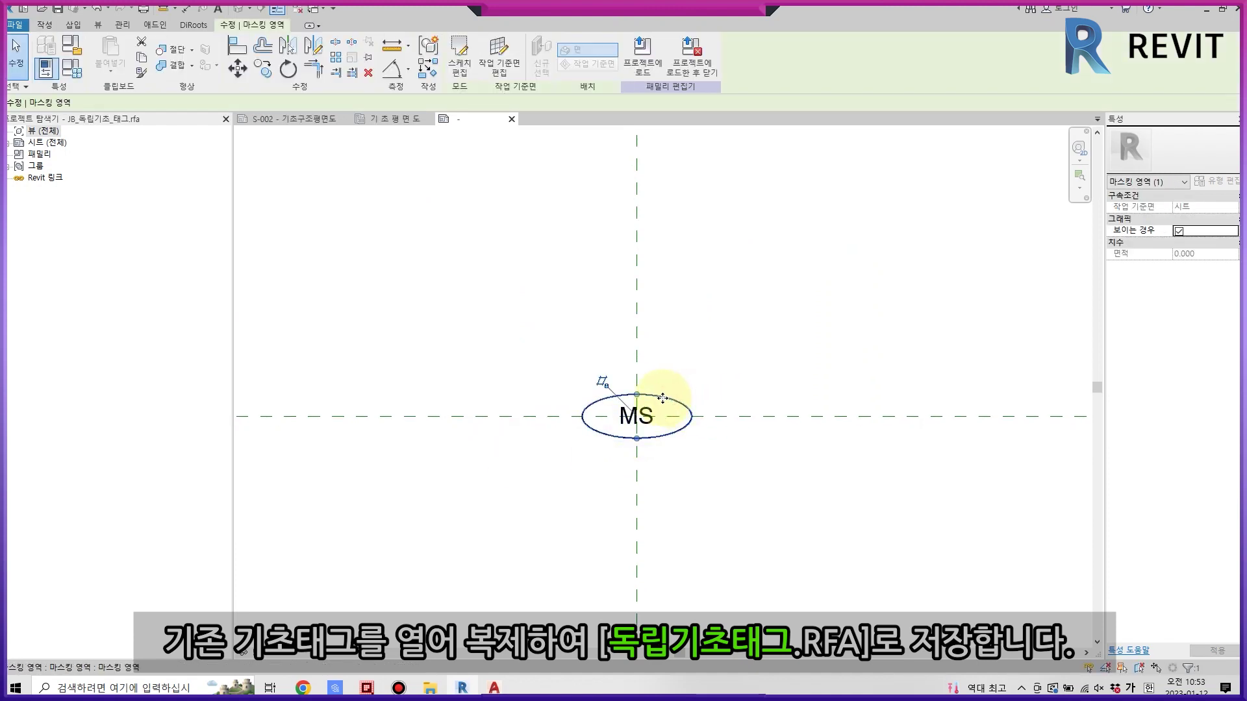
{"action": "scroll", "coordinate": [656, 398], "scroll_direction": "up", "scroll_amount": 2}
{"action": "key", "text": "Delete"}
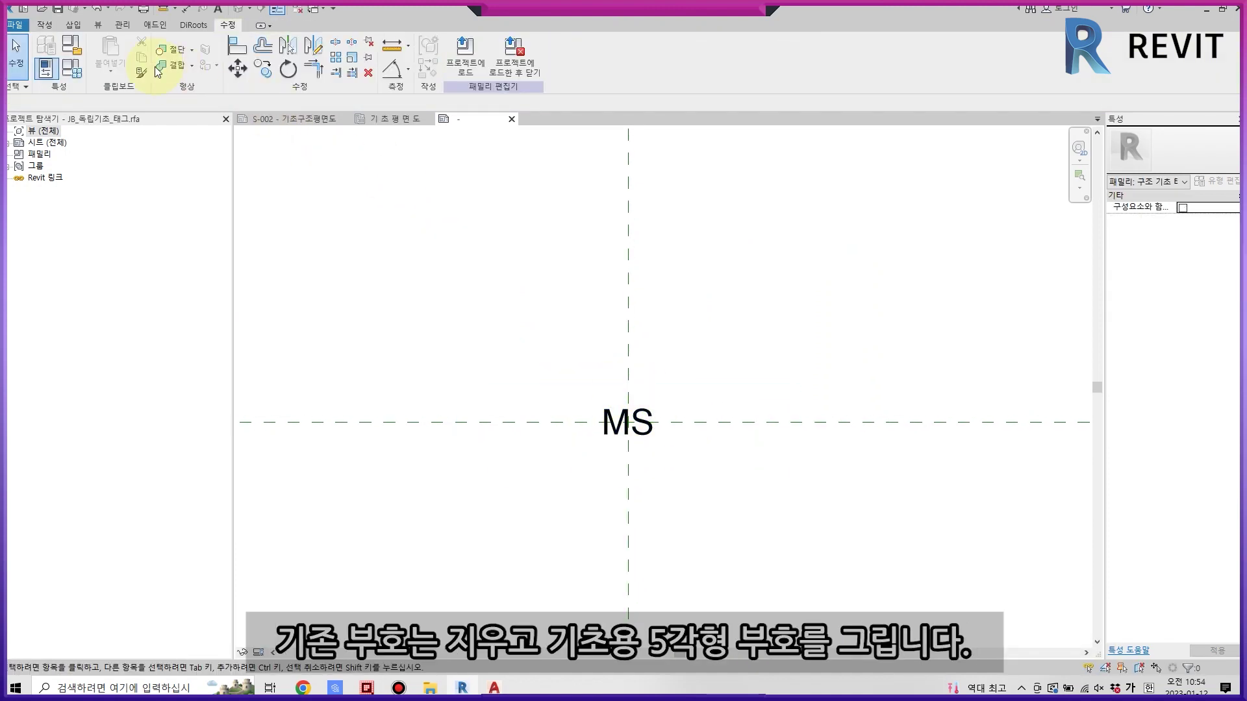
{"action": "left_click", "coordinate": [49, 25]}
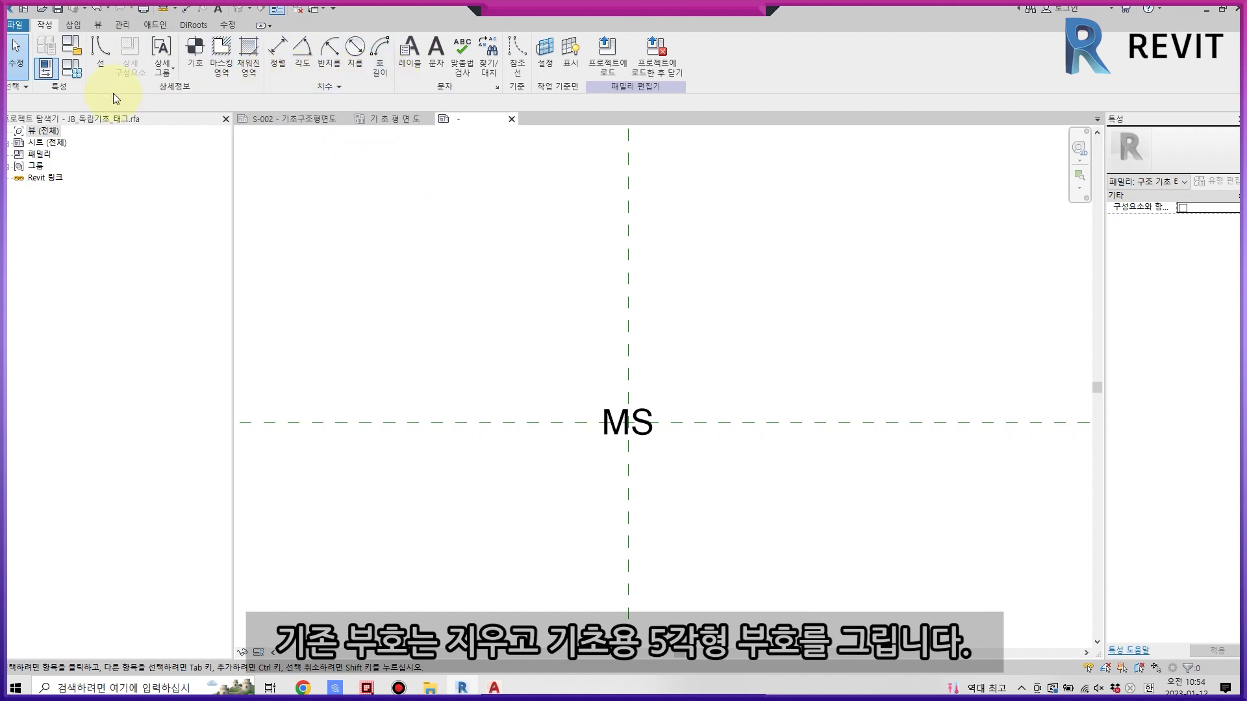
{"action": "left_click", "coordinate": [100, 73]}
{"action": "left_click", "coordinate": [485, 45]}
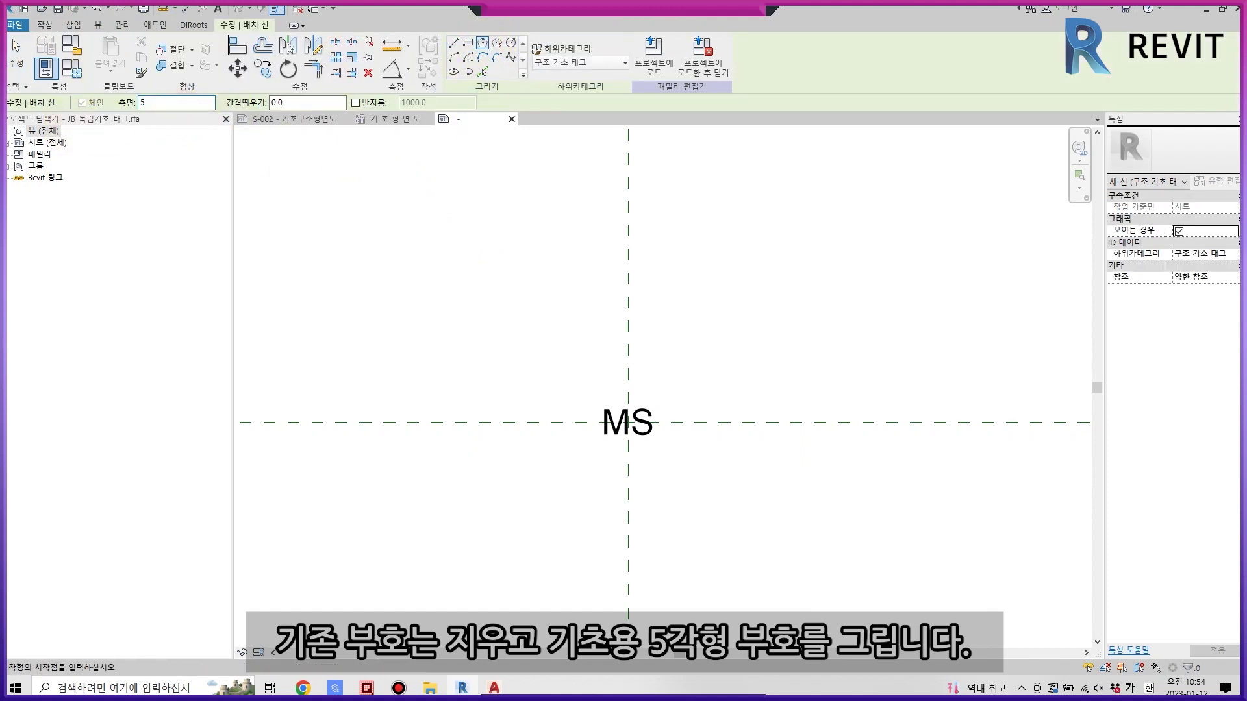
{"action": "left_click", "coordinate": [627, 422]}
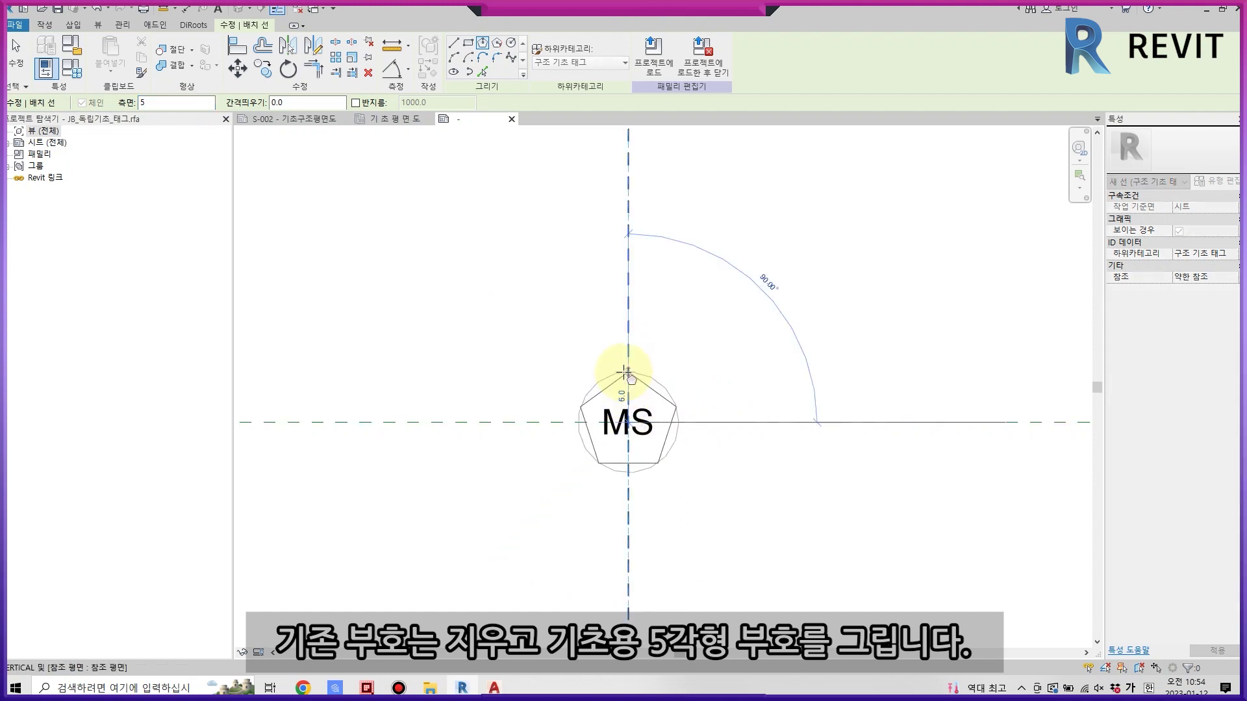
{"action": "left_click", "coordinate": [625, 372]}
{"action": "scroll", "coordinate": [627, 390], "scroll_direction": "up", "scroll_amount": 2}
{"action": "left_click", "coordinate": [682, 466]}
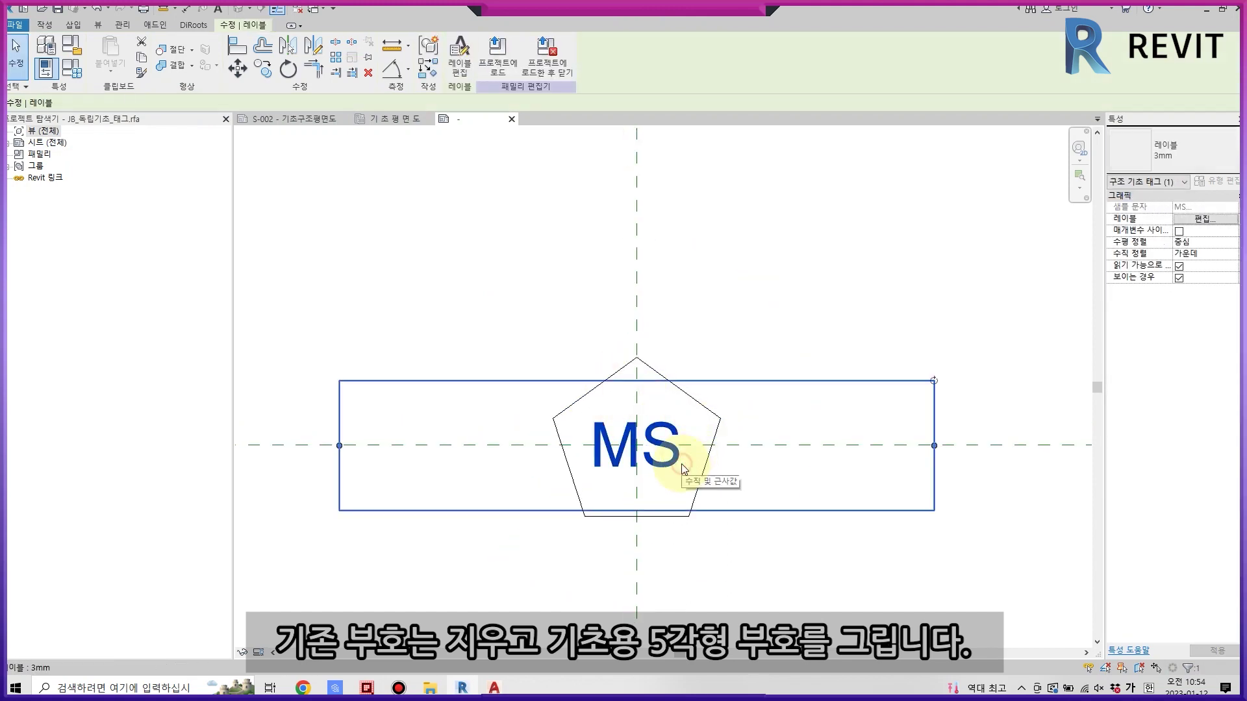
{"action": "left_click", "coordinate": [460, 52]}
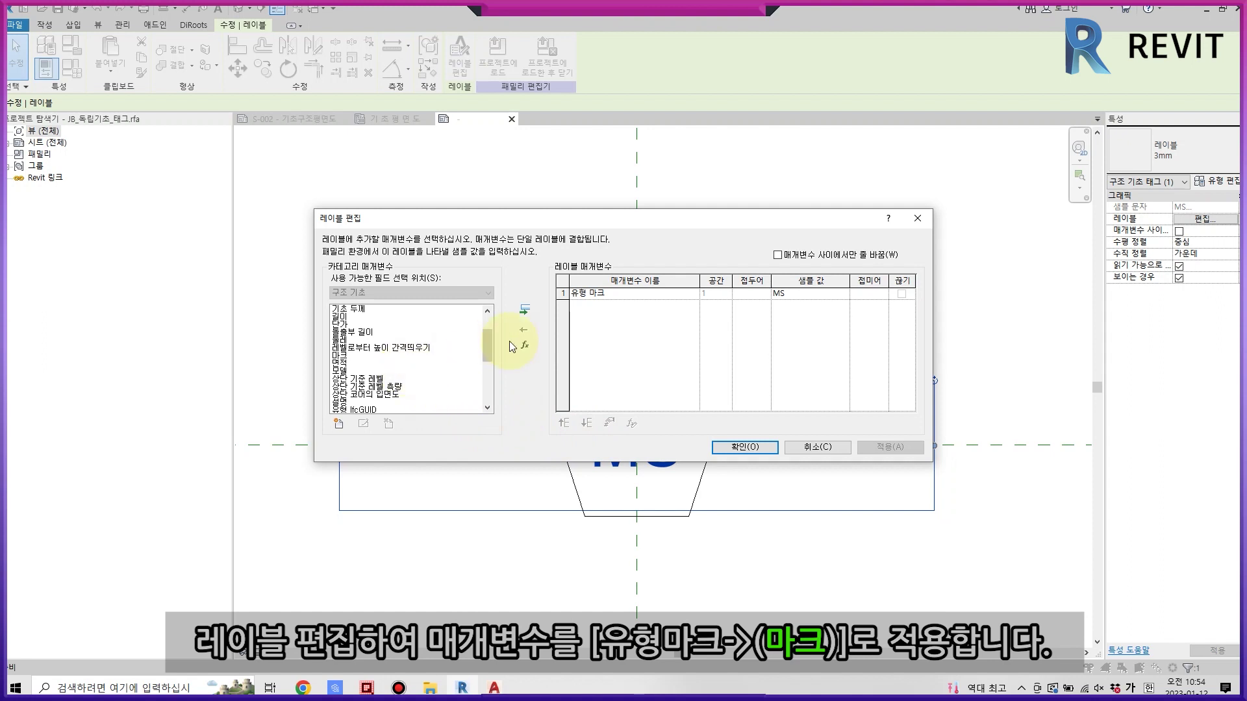
Swap the label's 유형 마크 parameter for 마크, with sample value PF1.
{"action": "left_click", "coordinate": [526, 329]}
{"action": "scroll", "coordinate": [402, 350], "scroll_direction": "up", "scroll_amount": 3}
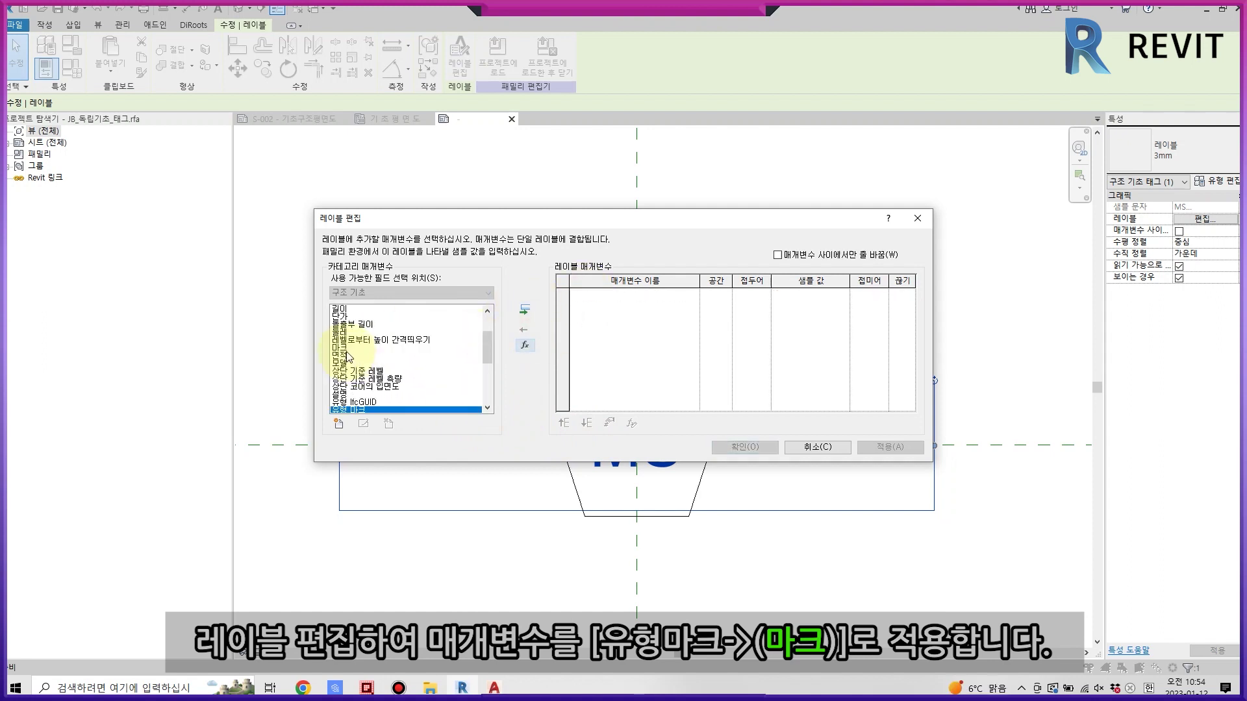
{"action": "left_click", "coordinate": [402, 348]}
{"action": "left_click", "coordinate": [526, 311]}
{"action": "left_click", "coordinate": [807, 293]}
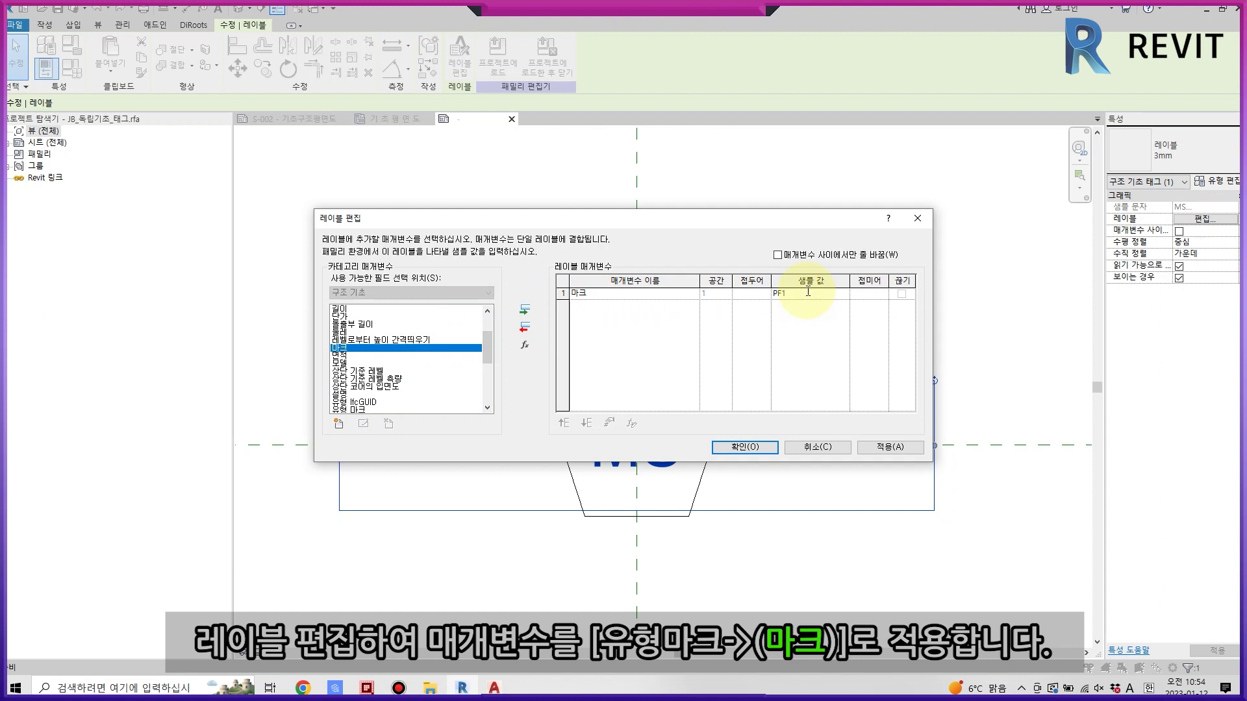
{"action": "left_click", "coordinate": [751, 447]}
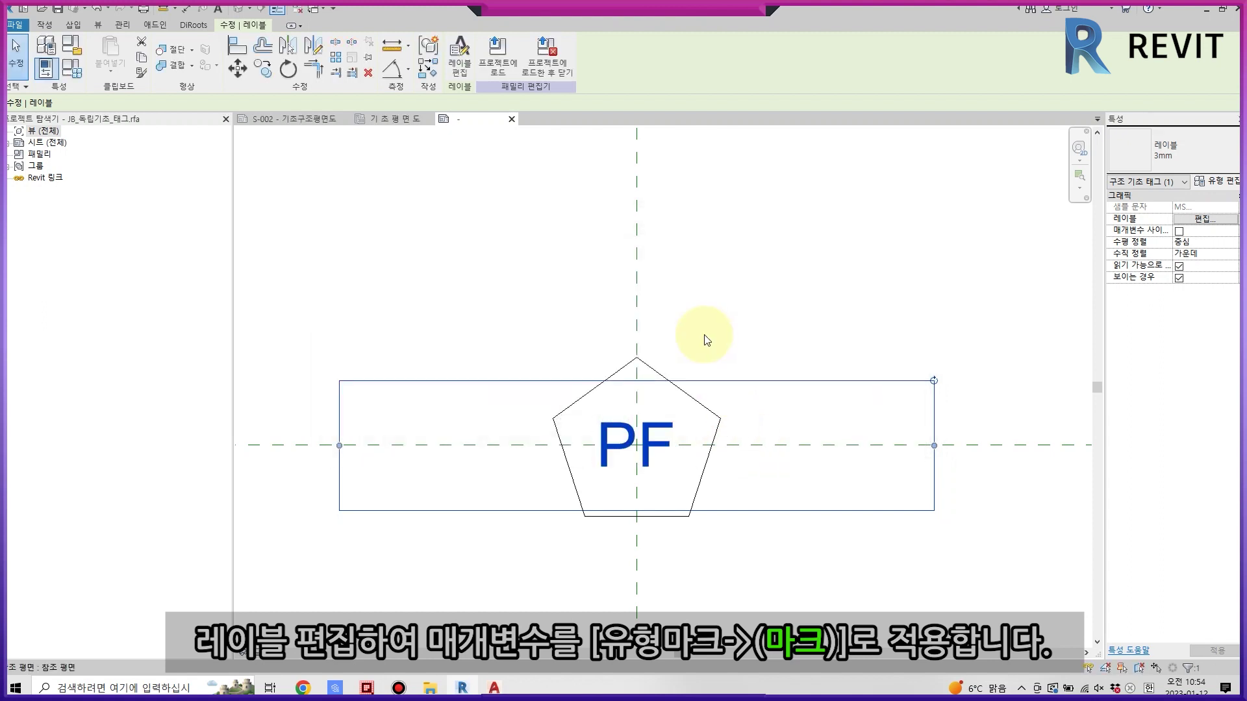
Save the pentagon tag family and load it into the project.
{"action": "left_click", "coordinate": [706, 325]}
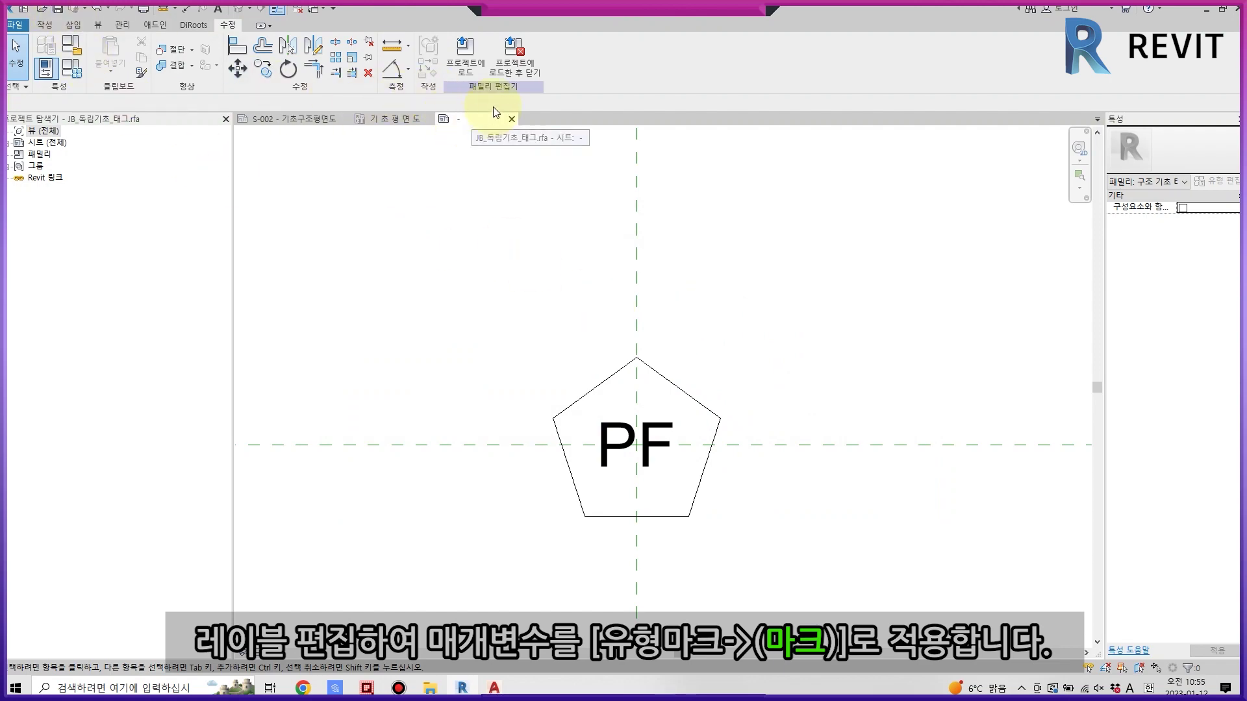
{"action": "left_click", "coordinate": [514, 59]}
{"action": "left_click", "coordinate": [590, 352]}
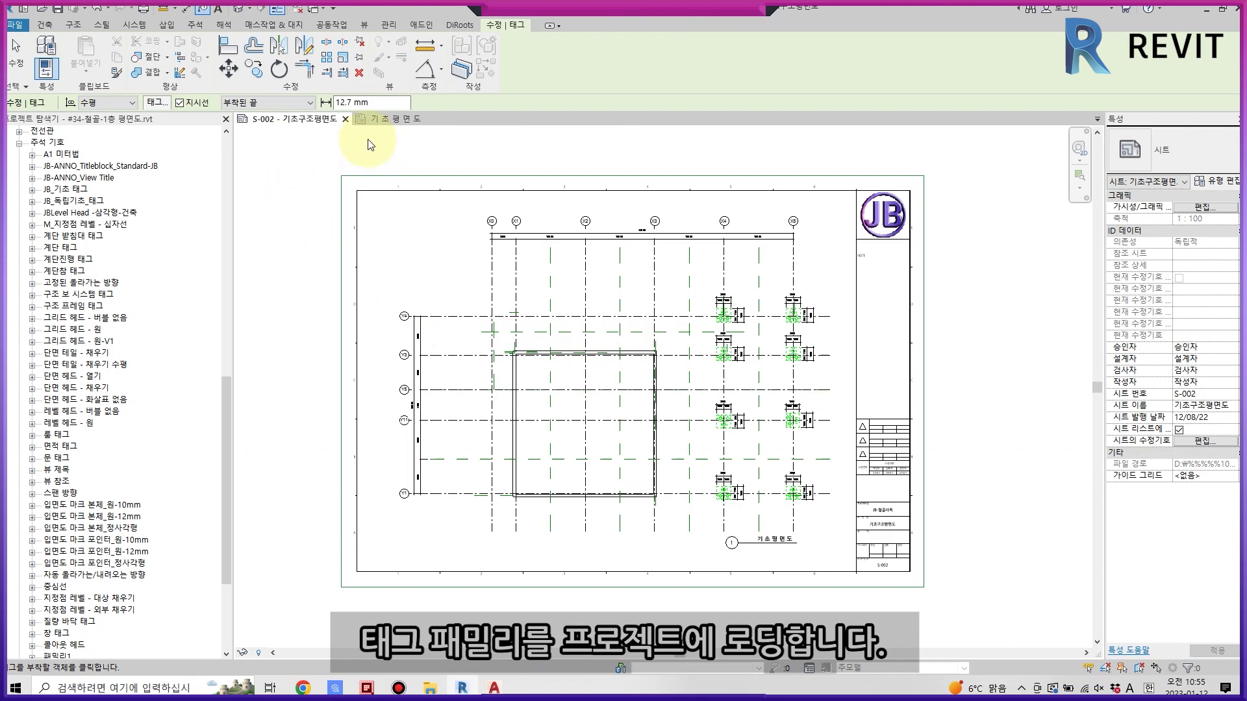
Tag a footing in the 기 초 평 면 도 plan with the pentagon tag, placed up-right of it.
{"action": "left_click", "coordinate": [391, 118]}
{"action": "left_click", "coordinate": [193, 25]}
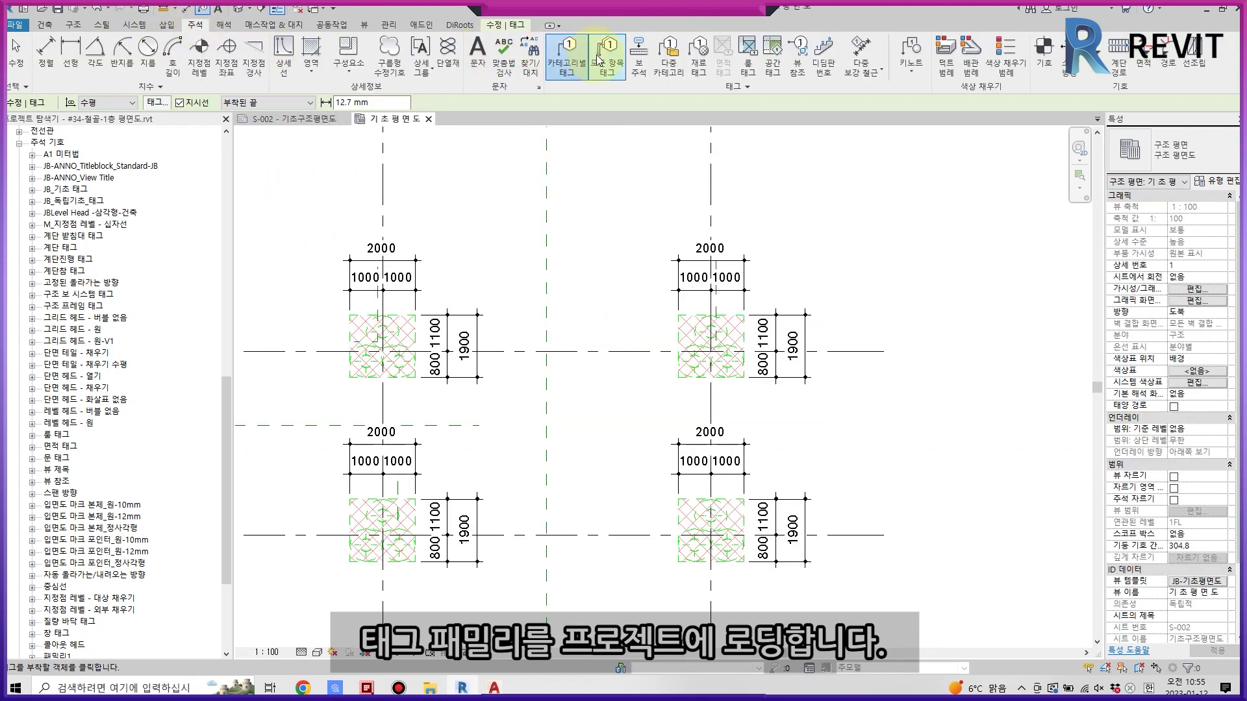
{"action": "scroll", "coordinate": [764, 400], "scroll_direction": "up", "scroll_amount": 1}
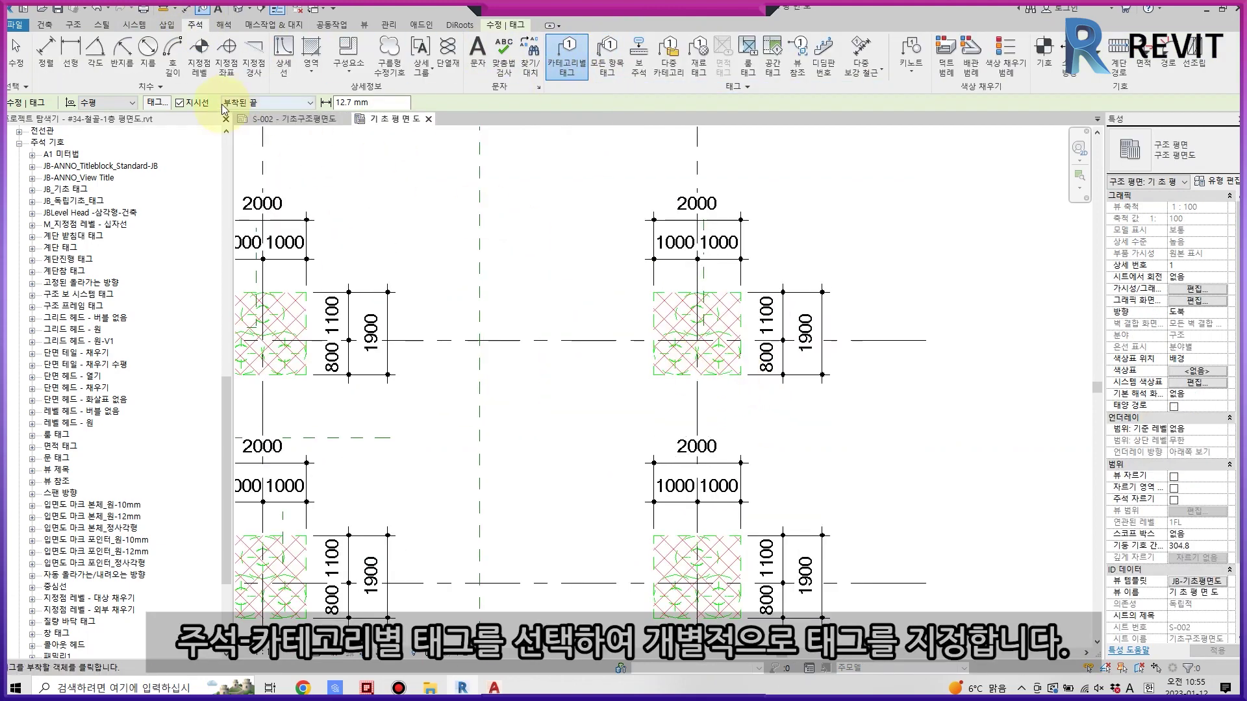
{"action": "scroll", "coordinate": [734, 376], "scroll_direction": "up", "scroll_amount": 2}
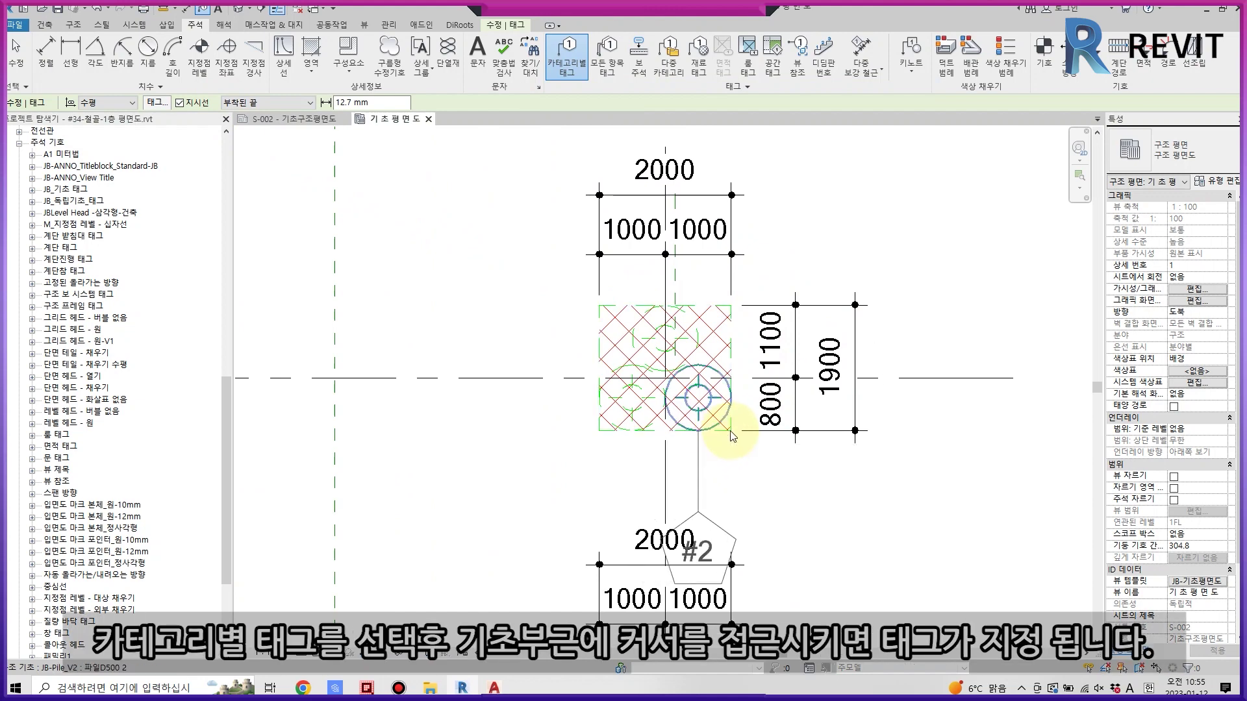
{"action": "scroll", "coordinate": [728, 439], "scroll_direction": "down", "scroll_amount": 1}
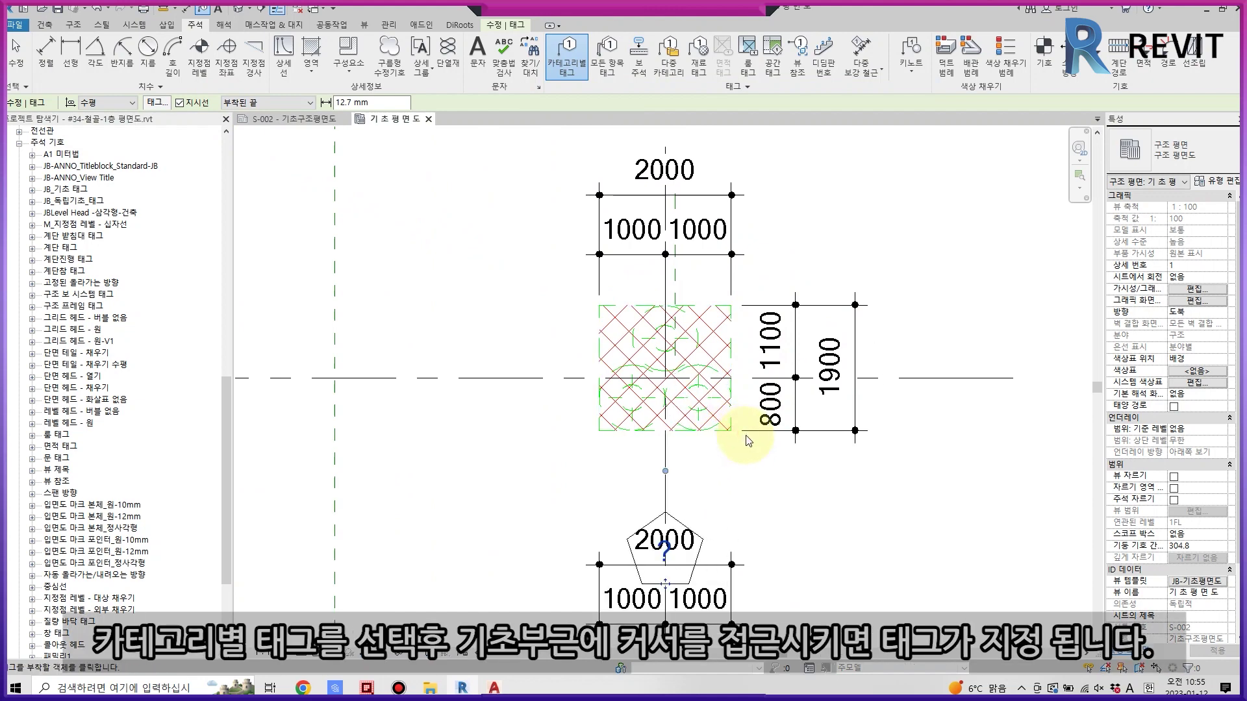
{"action": "middle_click_drag", "start_coordinate": [728, 439], "coordinate": [649, 280]}
{"action": "scroll", "coordinate": [565, 265], "scroll_direction": "up", "scroll_amount": 1}
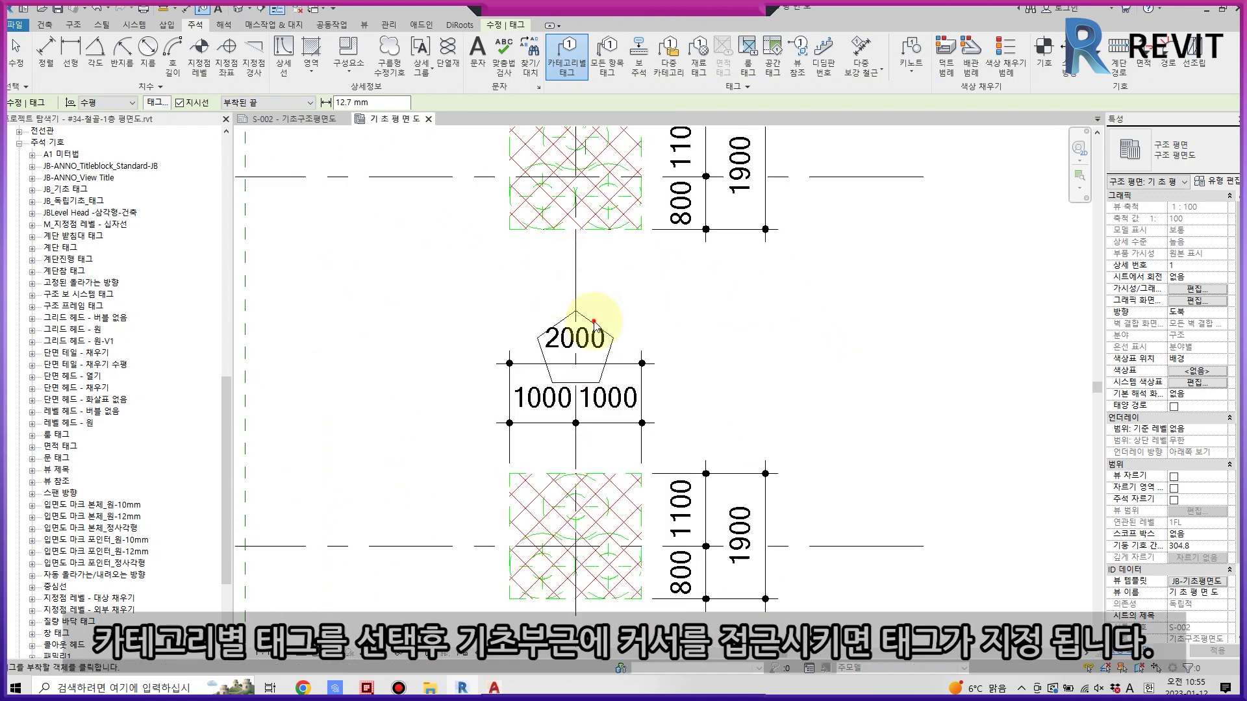
{"action": "left_click", "coordinate": [592, 358]}
{"action": "scroll", "coordinate": [592, 358], "scroll_direction": "up", "scroll_amount": 1}
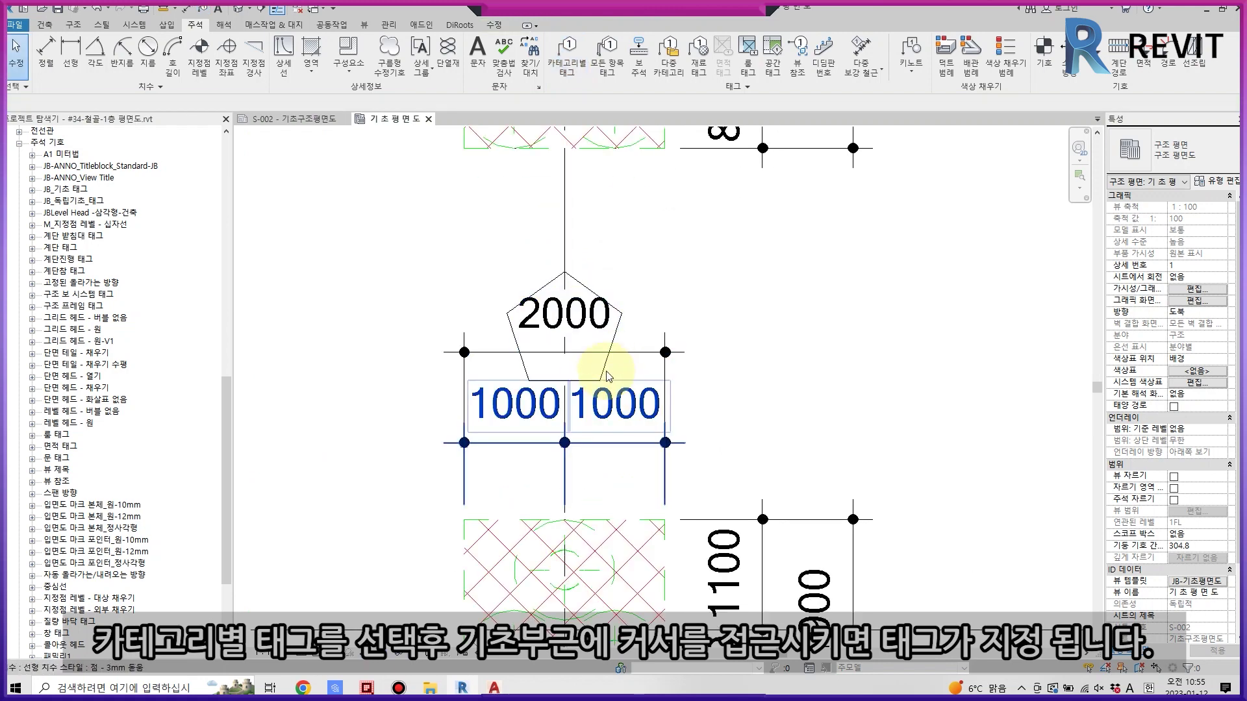
{"action": "mouse_move", "coordinate": [563, 380]}
{"action": "left_mouse_down"}
{"action": "mouse_move", "coordinate": [738, 301]}
{"action": "mouse_move", "coordinate": [718, 273]}
{"action": "left_mouse_up"}
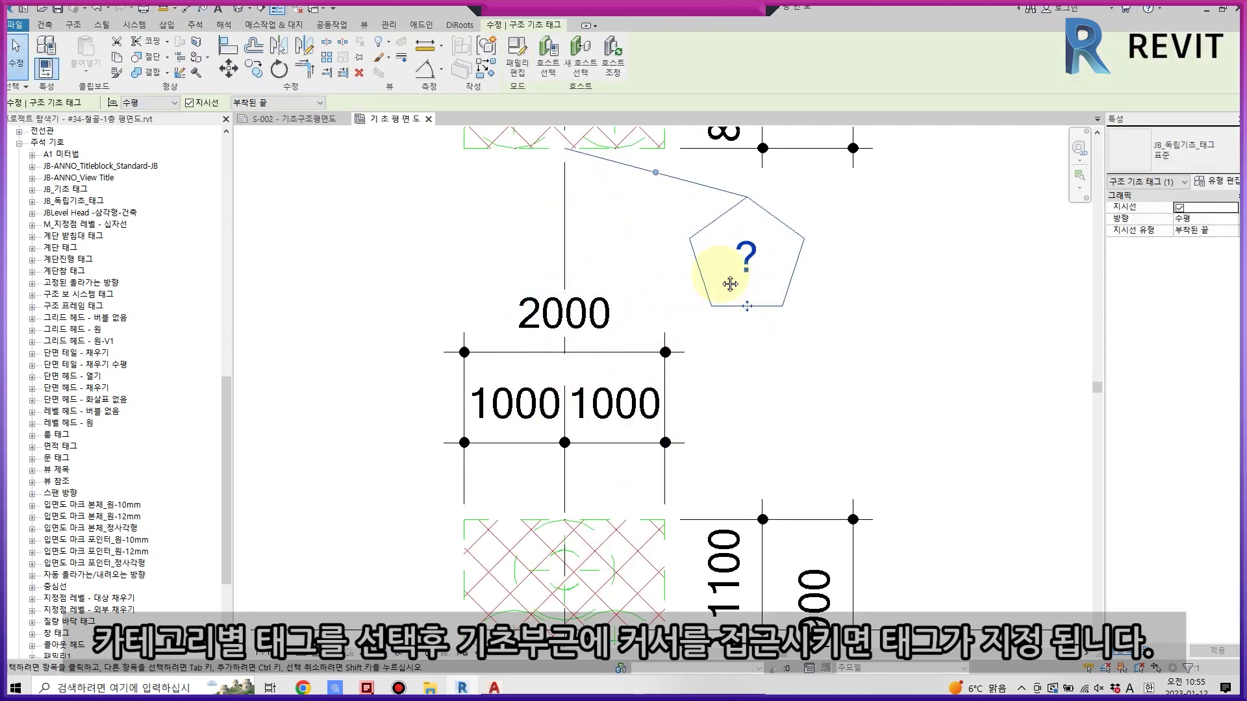
{"action": "scroll", "coordinate": [370, 251], "scroll_direction": "down", "scroll_amount": 2}
{"action": "middle_click_drag", "start_coordinate": [682, 273], "coordinate": [691, 409]}
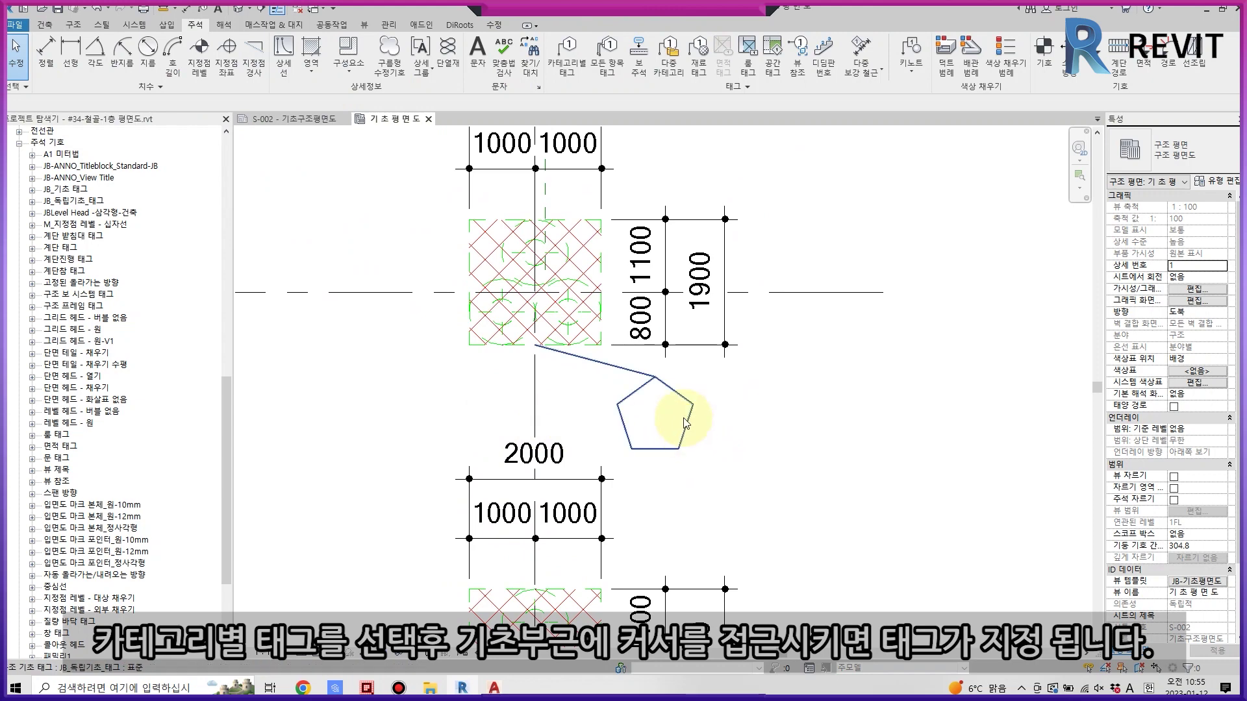
Set the tagged footing's Mark to PF1 so its tag reads PF1.
{"action": "left_click", "coordinate": [557, 245]}
{"action": "left_click", "coordinate": [571, 222]}
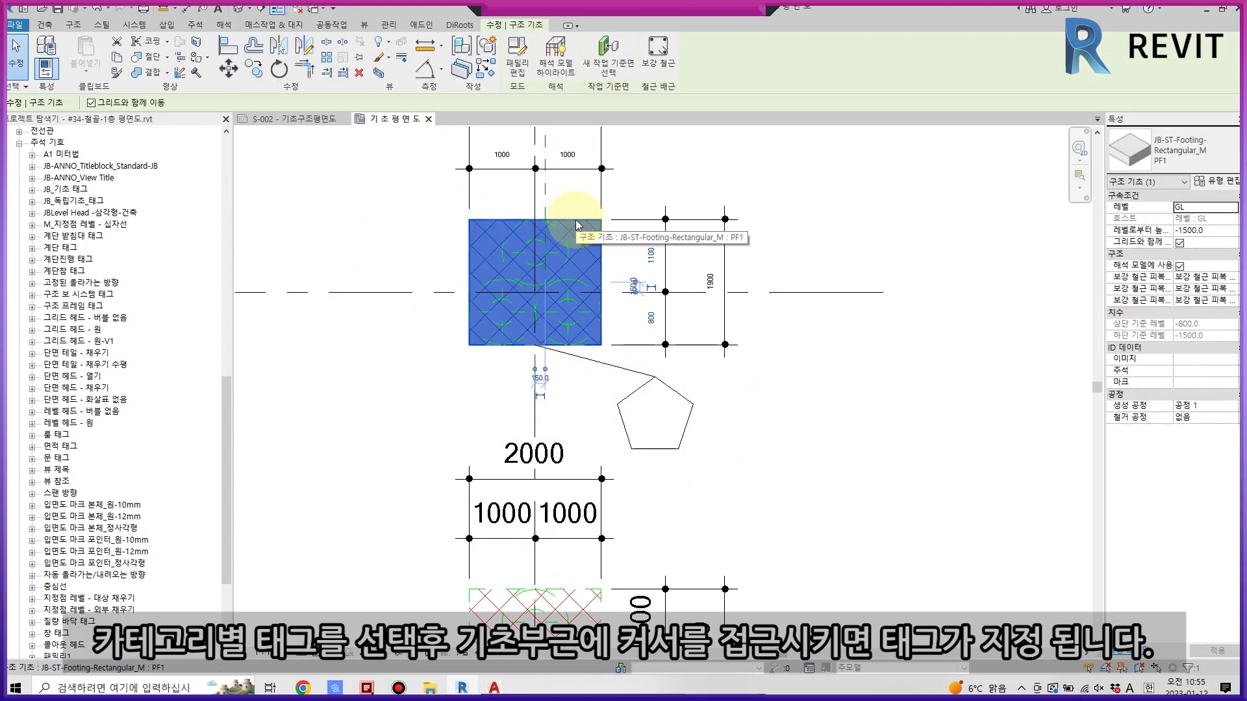
{"action": "type", "text": "PF1"}
{"action": "left_click", "coordinate": [1185, 381]}
{"action": "left_click", "coordinate": [844, 441]}
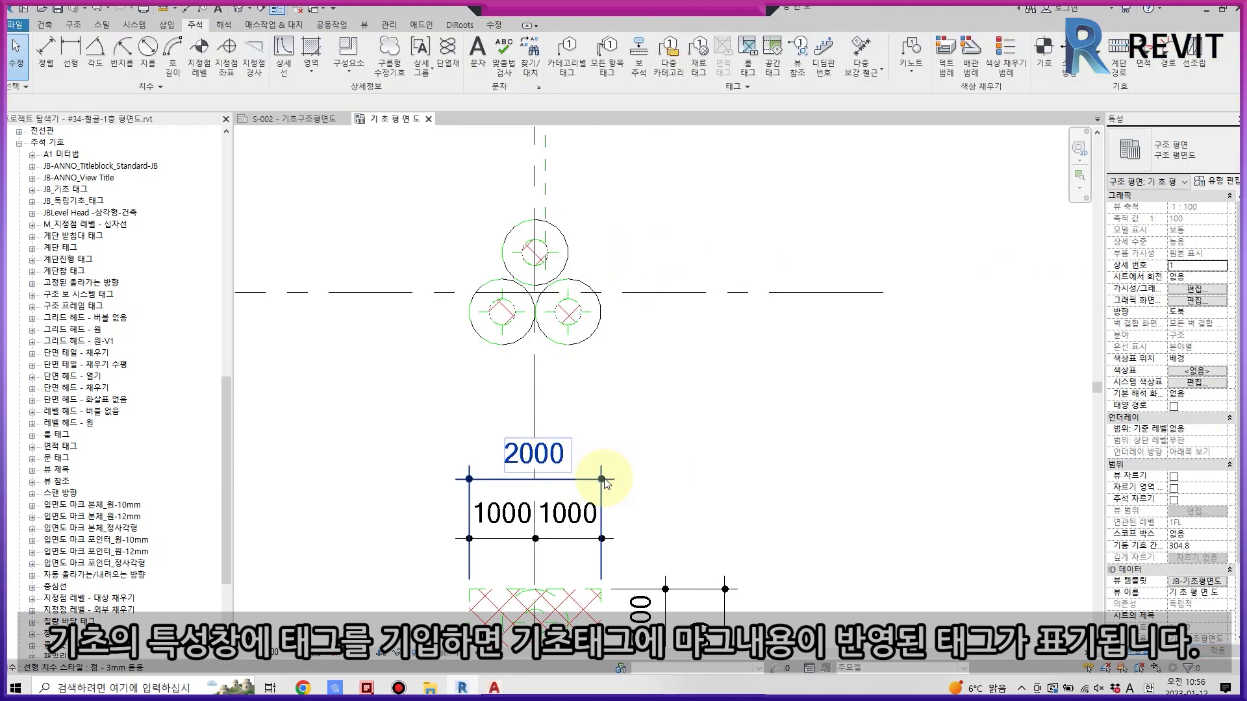
{"action": "scroll", "coordinate": [788, 501], "scroll_direction": "down", "scroll_amount": 2}
{"action": "scroll", "coordinate": [648, 384], "scroll_direction": "down", "scroll_amount": 2}
{"action": "scroll", "coordinate": [701, 417], "scroll_direction": "down", "scroll_amount": 1}
{"action": "scroll", "coordinate": [740, 425], "scroll_direction": "down", "scroll_amount": 1}
{"action": "scroll", "coordinate": [740, 425], "scroll_direction": "down", "scroll_amount": 3}
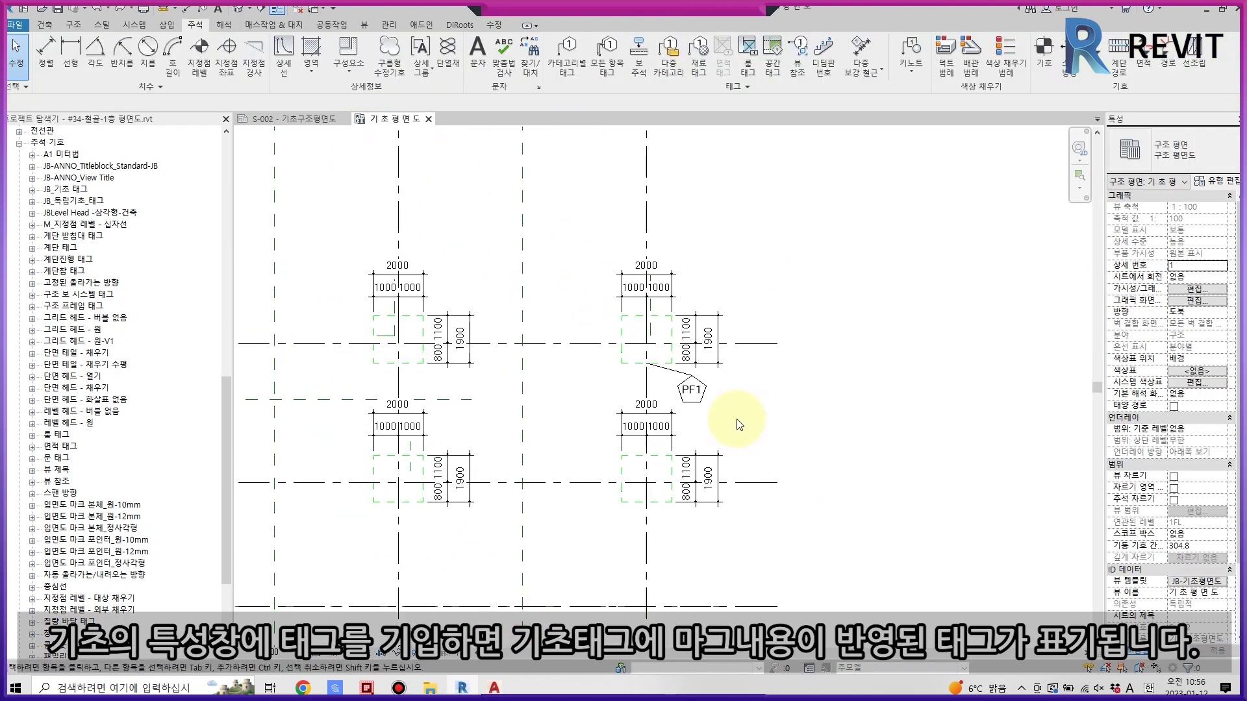
Copy the PF1 tag onto the neighbouring left footing.
{"action": "left_click", "coordinate": [707, 406]}
{"action": "key", "text": "c"}
{"action": "key", "text": "o"}
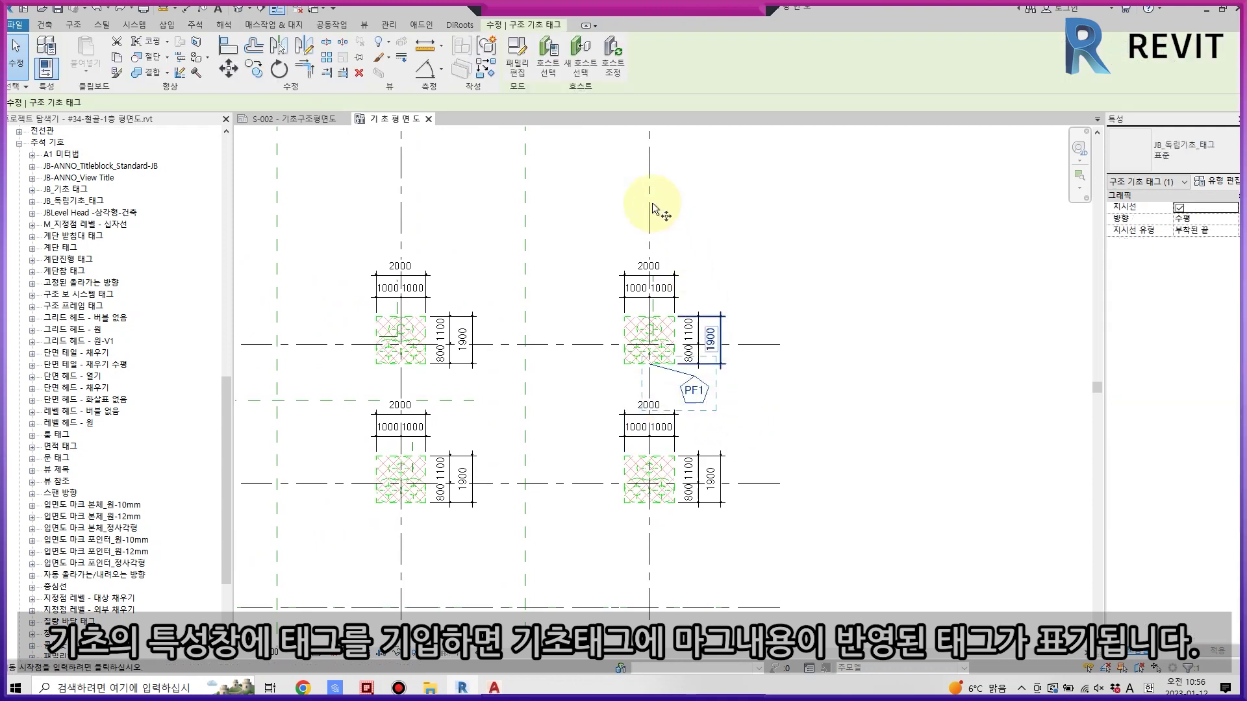
{"action": "left_click", "coordinate": [648, 202]}
{"action": "left_click", "coordinate": [400, 200]}
{"action": "key", "text": "Escape"}
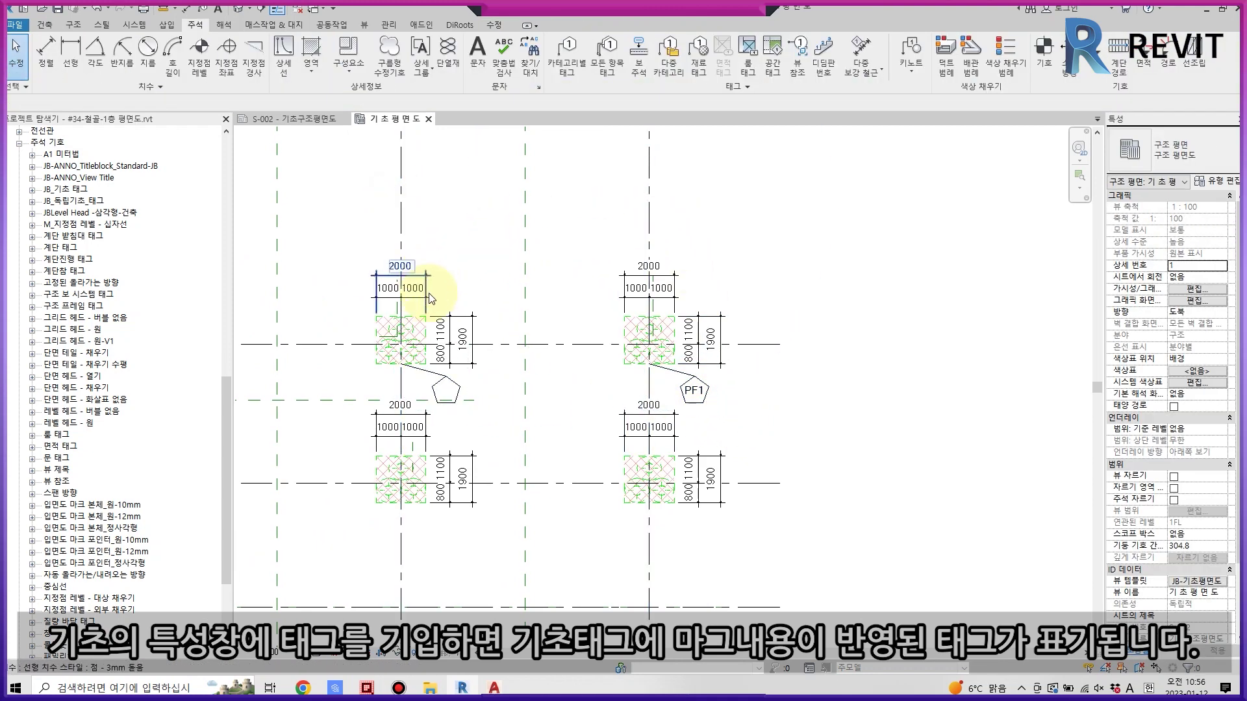
{"action": "middle_click_drag", "start_coordinate": [524, 298], "coordinate": [541, 295]}
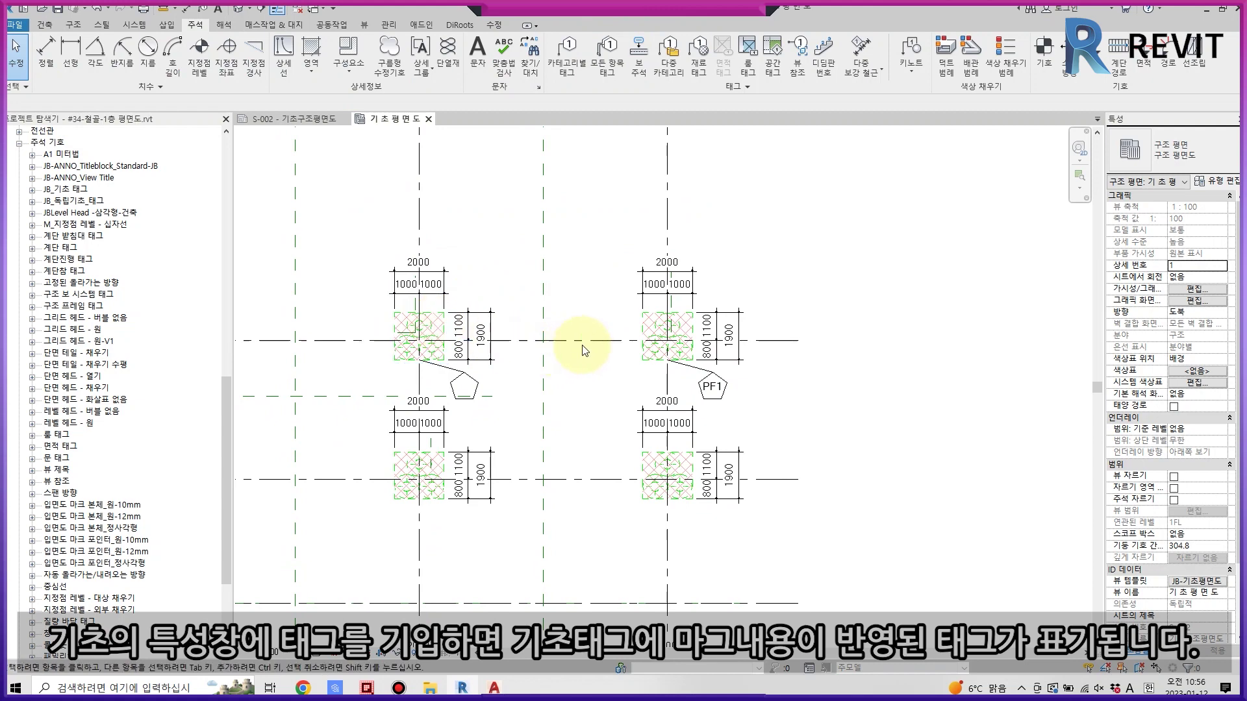
{"action": "left_click", "coordinate": [662, 331]}
{"action": "right_click", "coordinate": [641, 326]}
{"action": "mouse_move", "coordinate": [811, 495]}
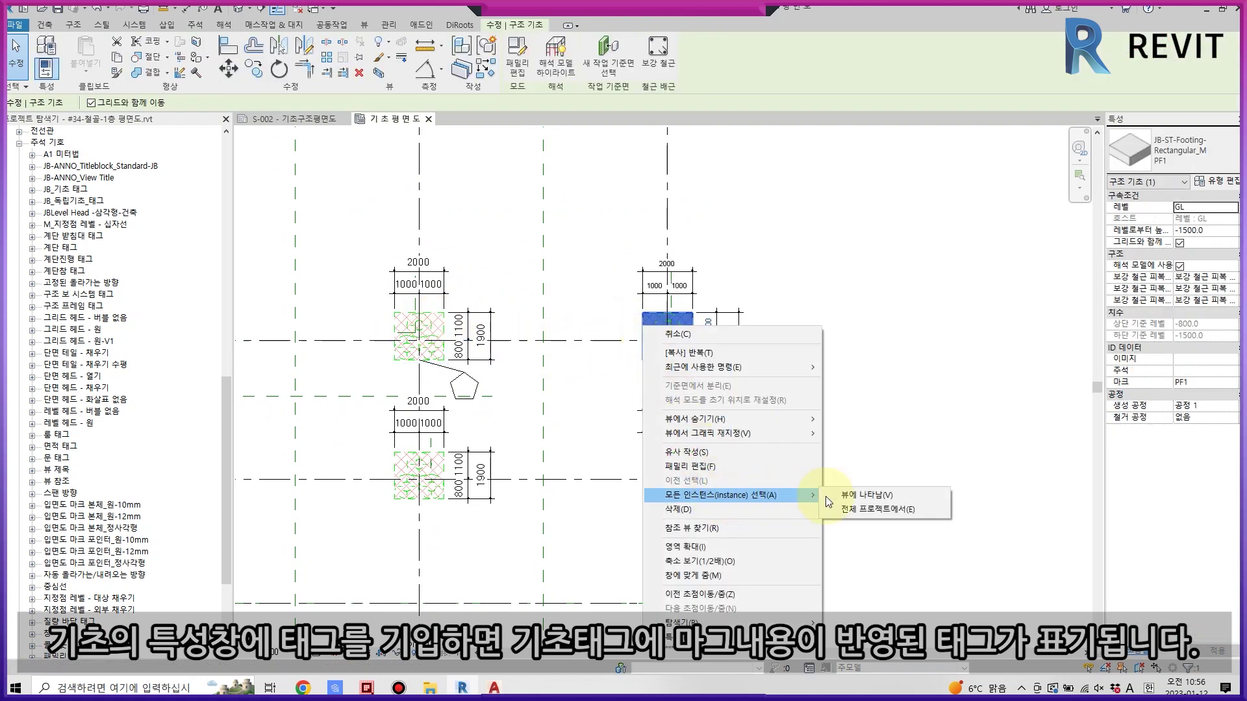
Set Mark PF1 on all visible instances of the footing, dismissing the duplicate-mark warning.
{"action": "left_click", "coordinate": [872, 510]}
{"action": "left_click", "coordinate": [1198, 384]}
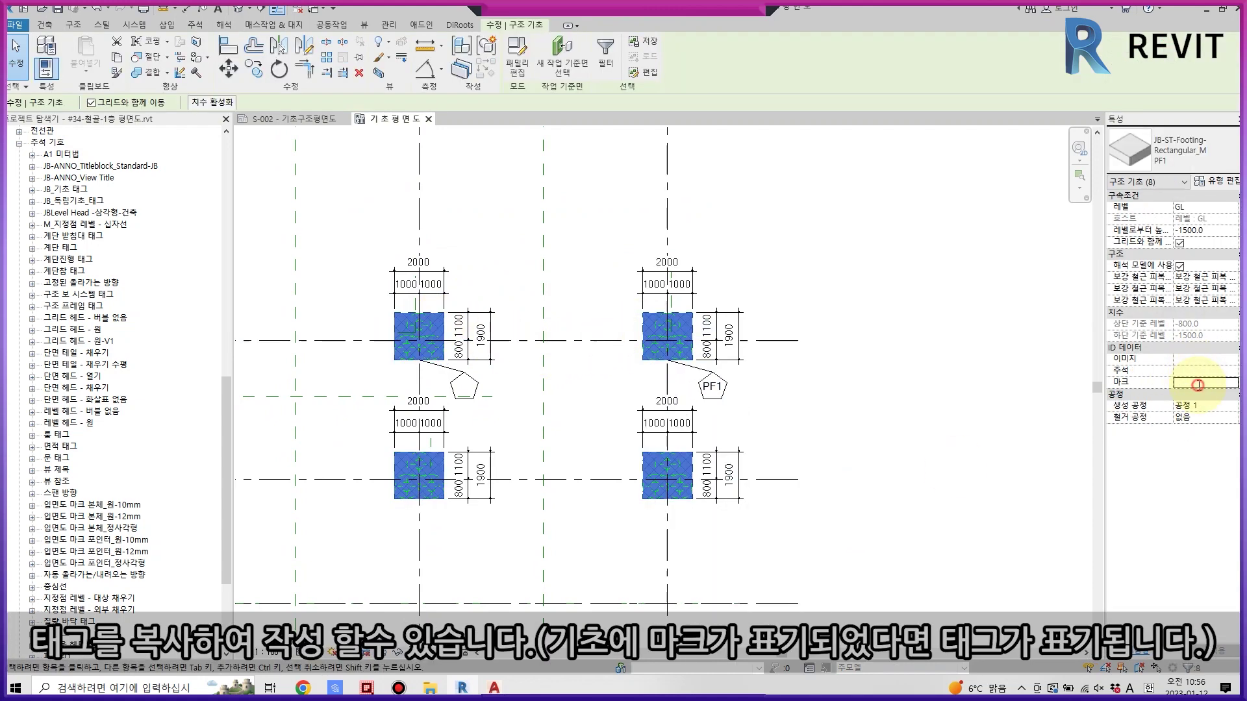
{"action": "type", "text": "PF1"}
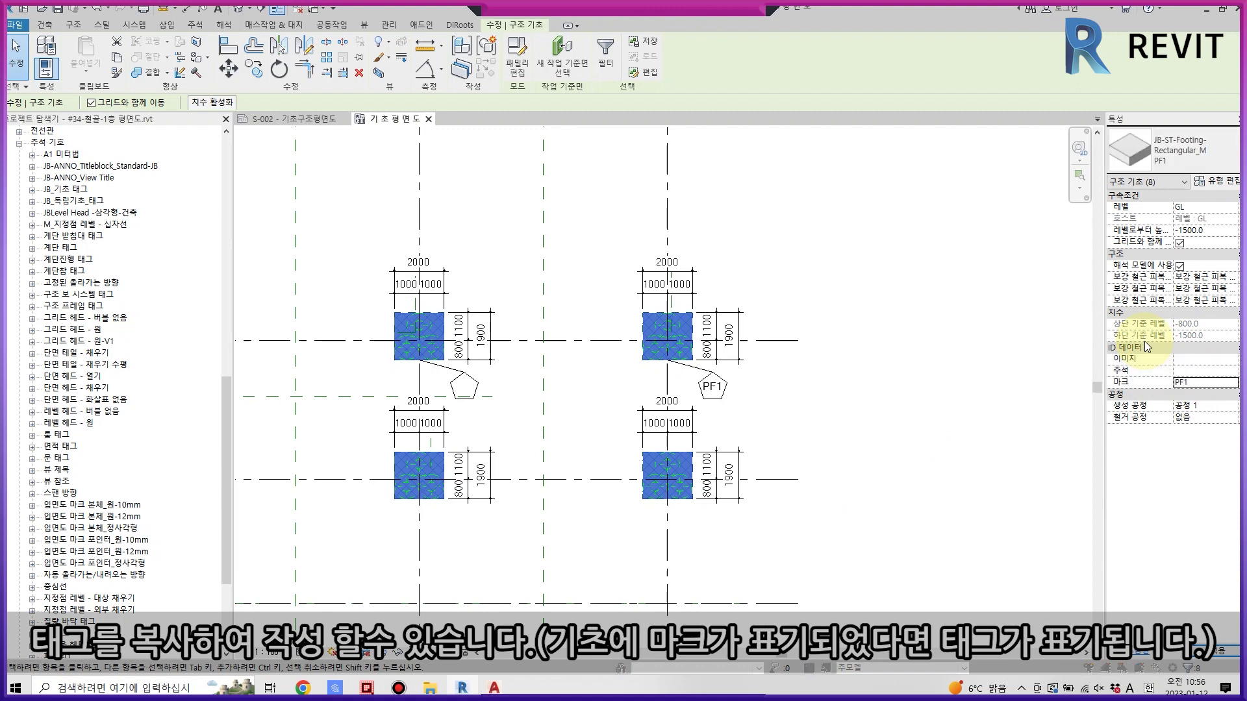
{"action": "key", "text": "Return"}
{"action": "left_click", "coordinate": [711, 392]}
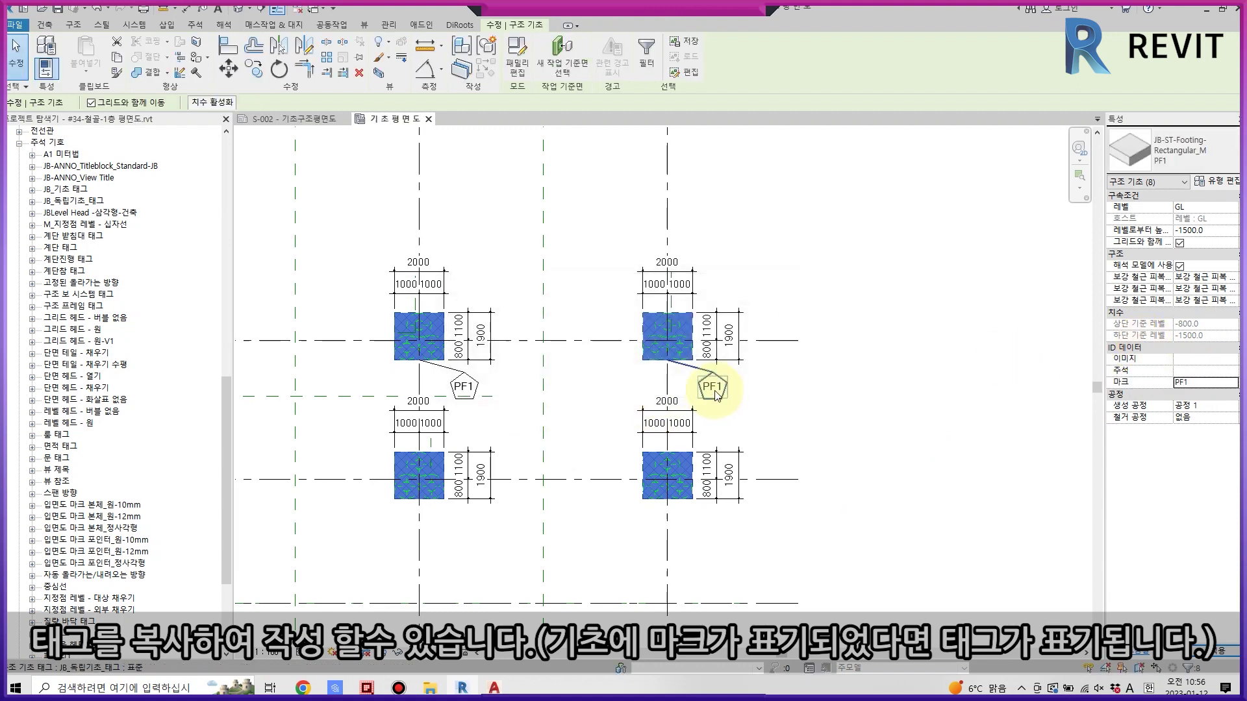
{"action": "key", "text": "Escape"}
Copy the two upper PF1 tags down onto the middle footings.
{"action": "scroll", "coordinate": [459, 286], "scroll_direction": "down", "scroll_amount": 2}
{"action": "mouse_move", "coordinate": [458, 286]}
{"action": "middle_mouse_down"}
{"action": "mouse_move", "coordinate": [510, 372]}
{"action": "mouse_move", "coordinate": [525, 487]}
{"action": "middle_mouse_up"}
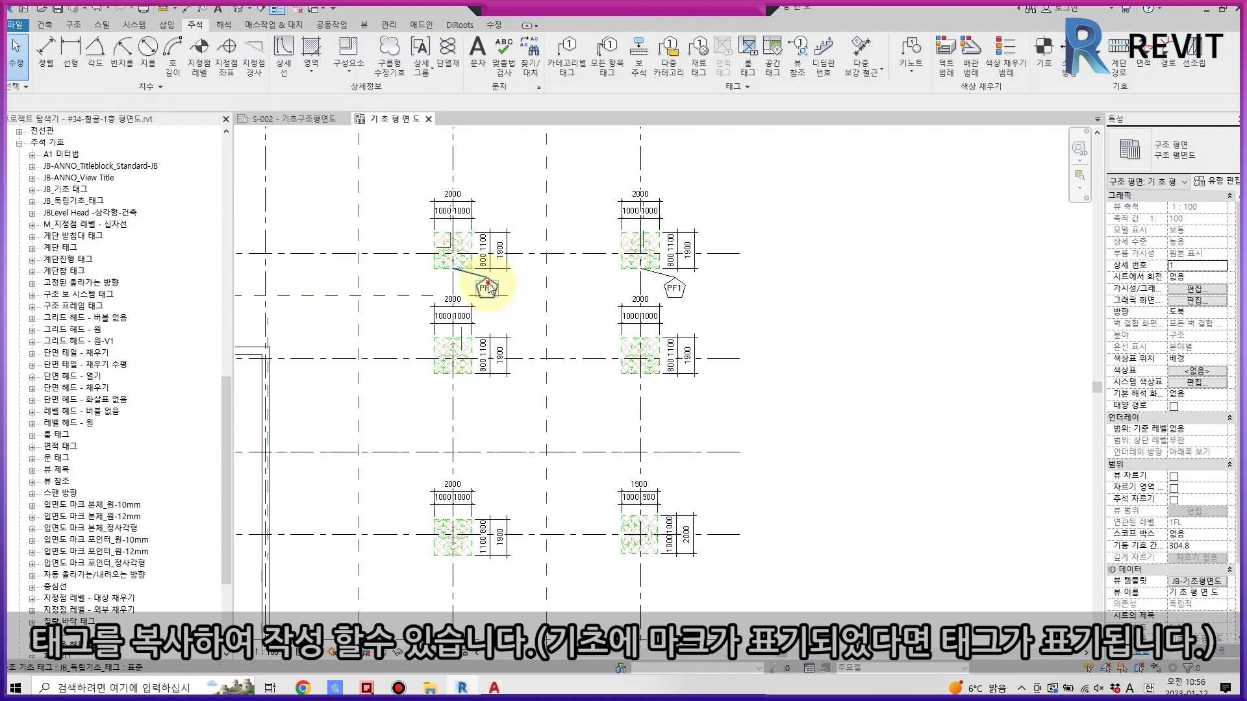
{"action": "left_click", "coordinate": [488, 288]}
{"action": "left_click", "coordinate": [673, 285], "text": "ctrl"}
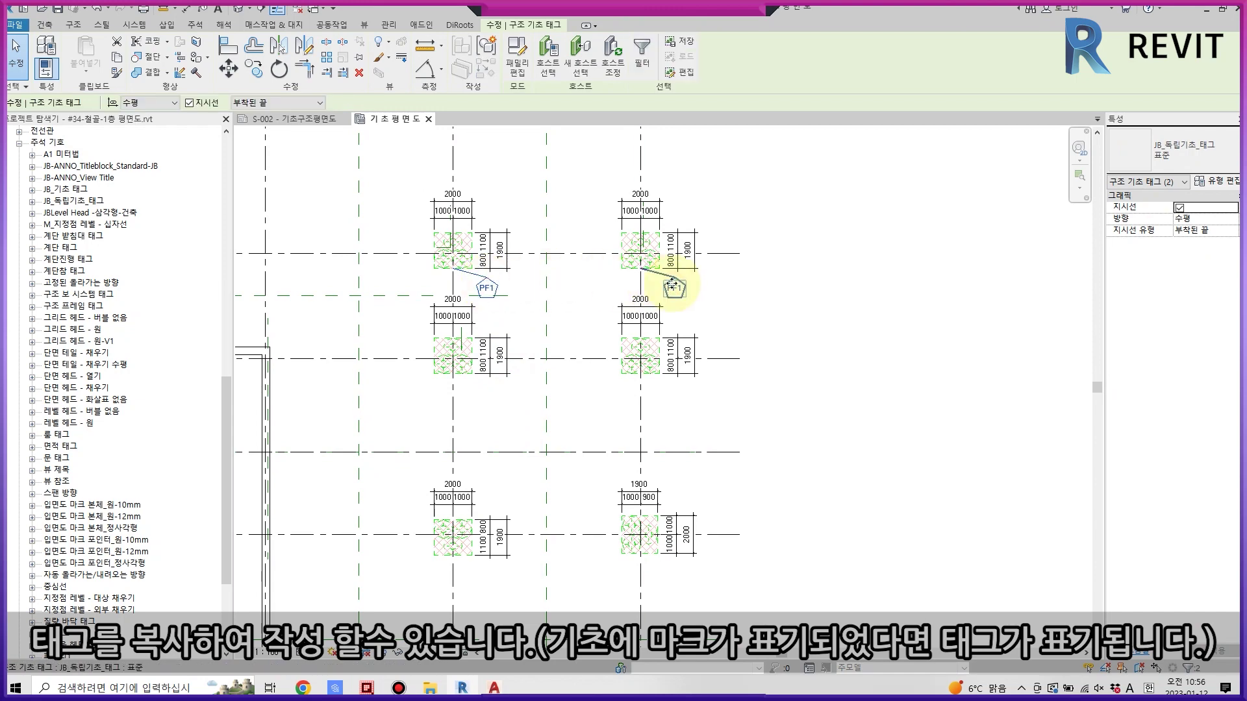
{"action": "key", "text": "r"}
{"action": "key", "text": "o"}
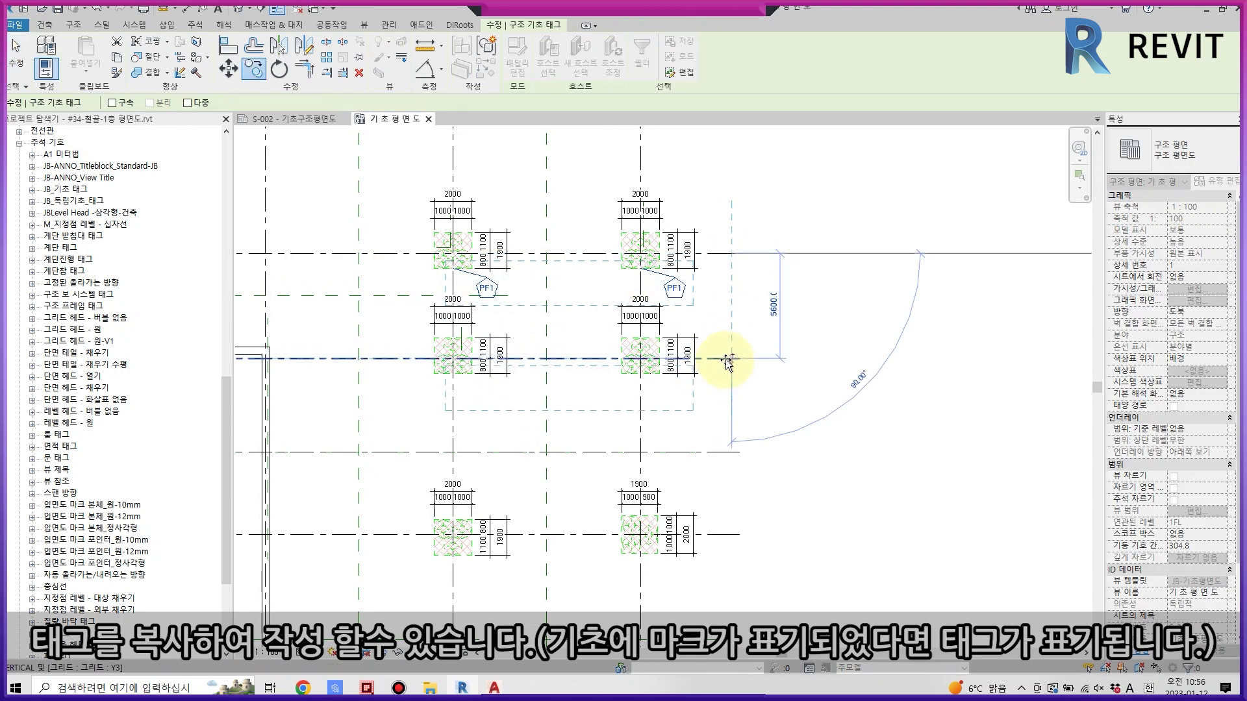
{"action": "left_click", "coordinate": [717, 414]}
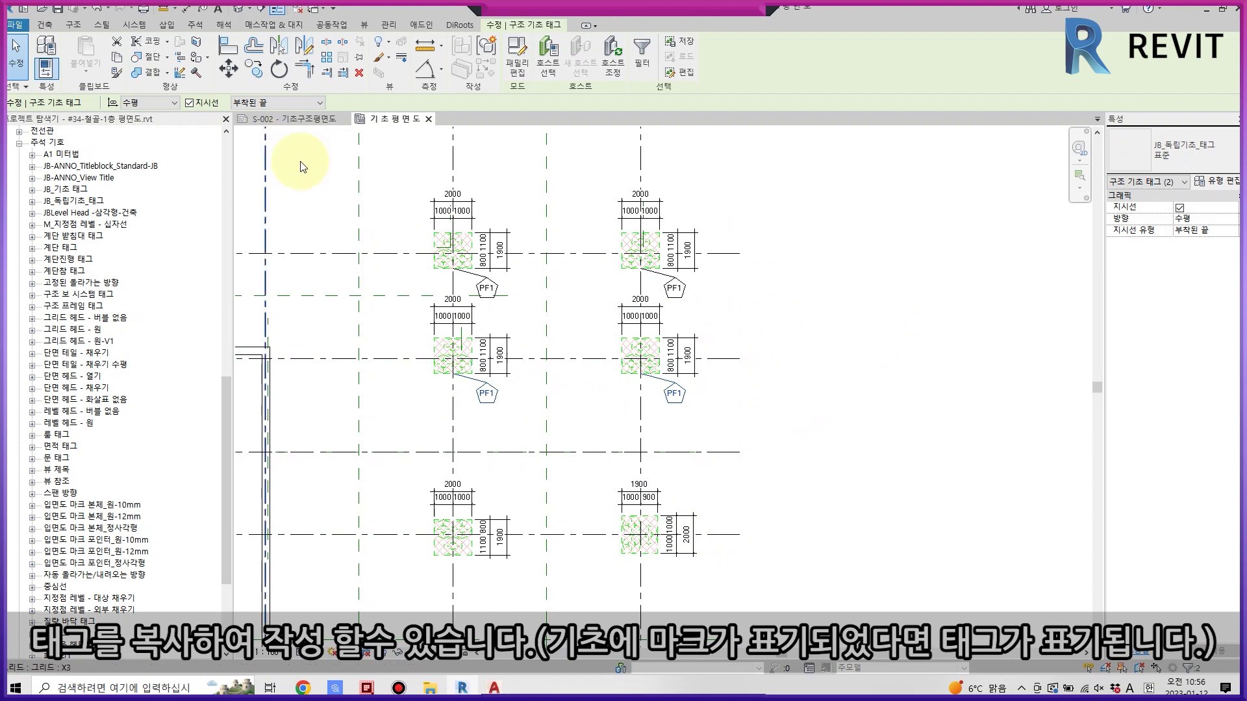
Copy the PF1 tags again onto the lower footings.
{"action": "left_click", "coordinate": [253, 69]}
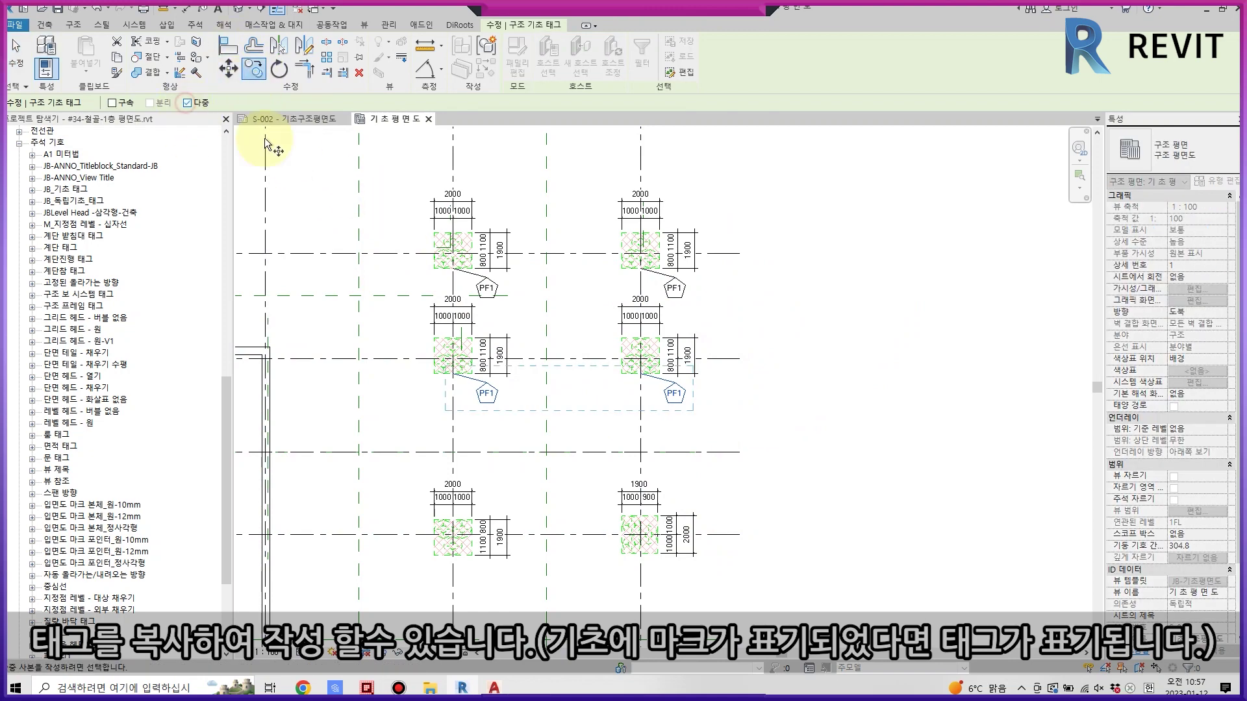
{"action": "left_click", "coordinate": [722, 358]}
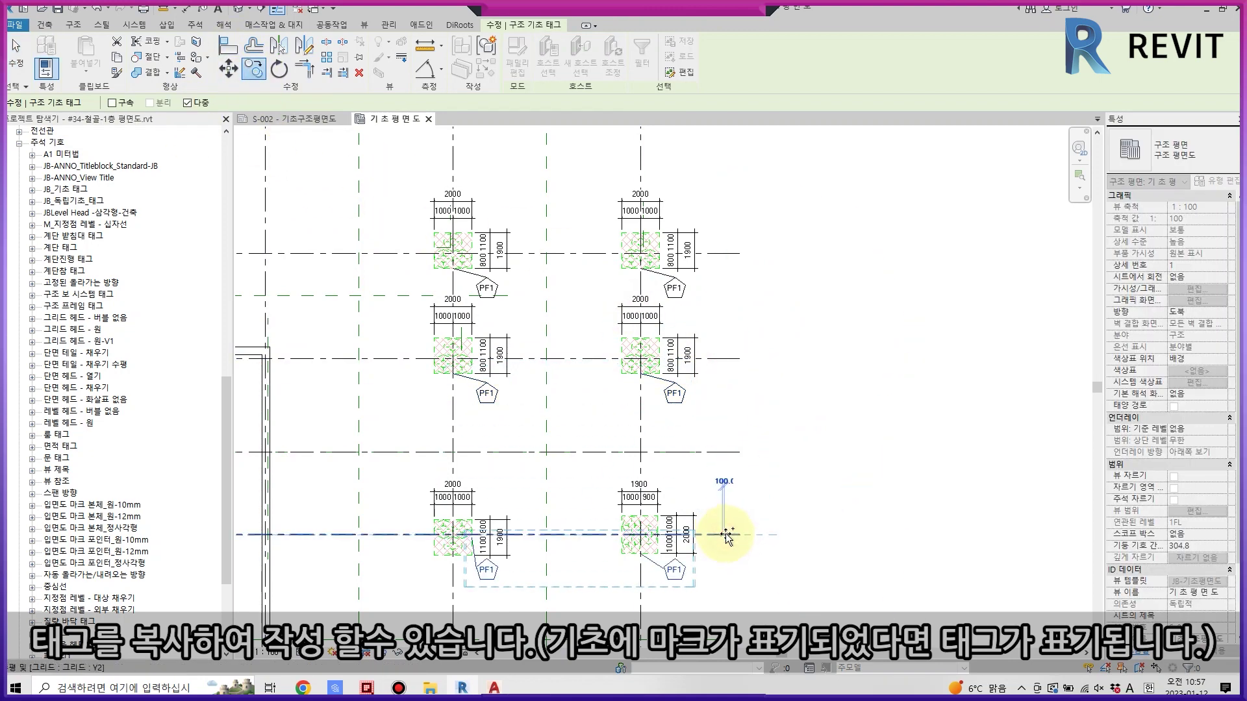
{"action": "left_click", "coordinate": [688, 377]}
{"action": "scroll", "coordinate": [783, 477], "scroll_direction": "down", "scroll_amount": 5}
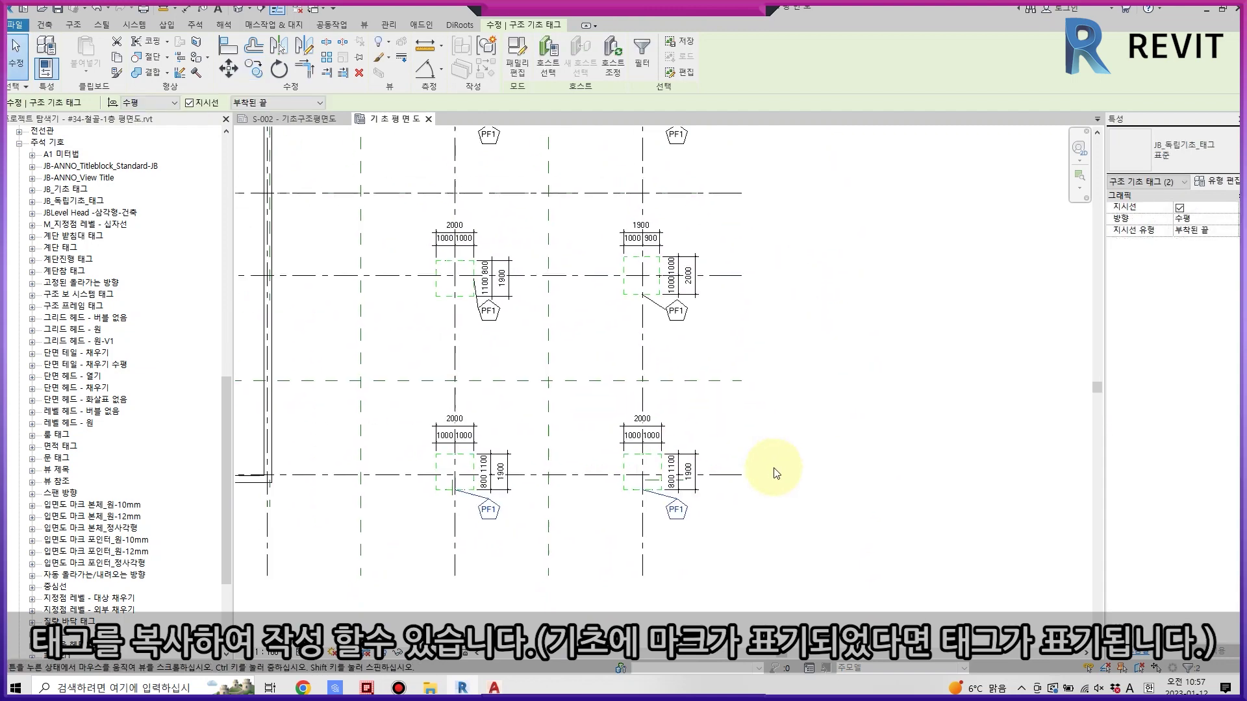
{"action": "scroll", "coordinate": [593, 264], "scroll_direction": "up", "scroll_amount": 2}
{"action": "scroll", "coordinate": [645, 333], "scroll_direction": "up", "scroll_amount": 2}
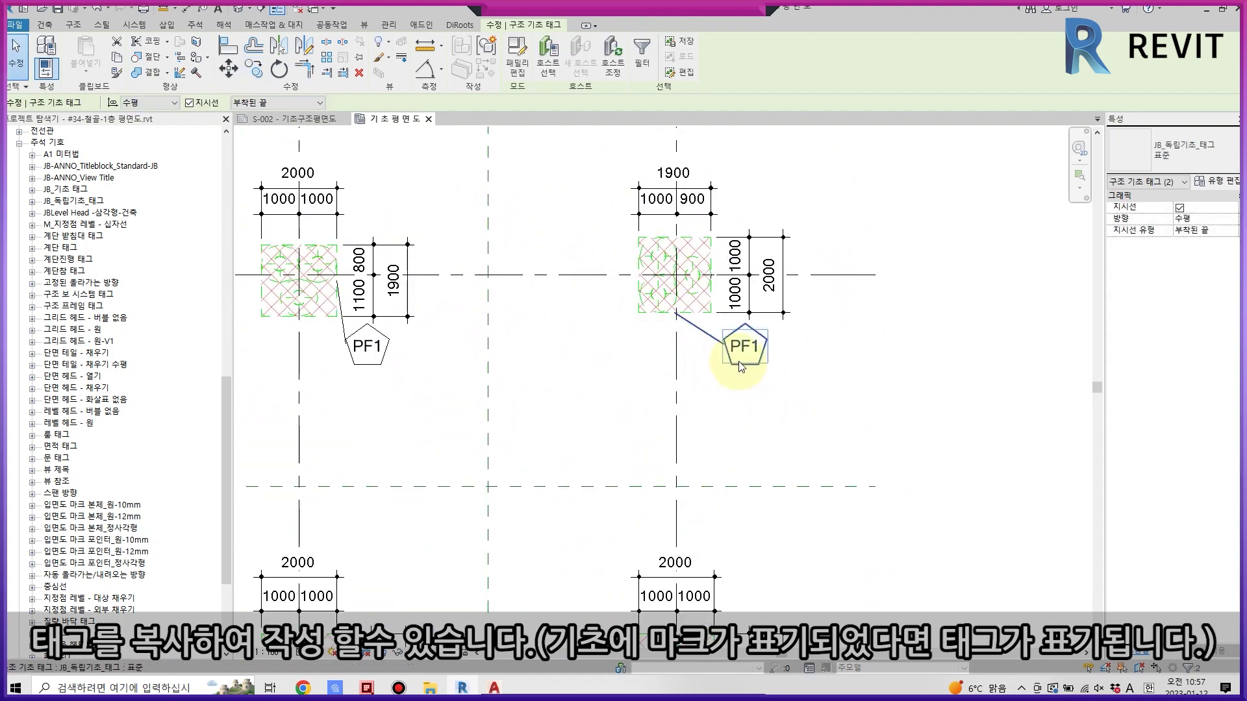
{"action": "key", "text": "Escape"}
{"action": "scroll", "coordinate": [689, 260], "scroll_direction": "up", "scroll_amount": 1}
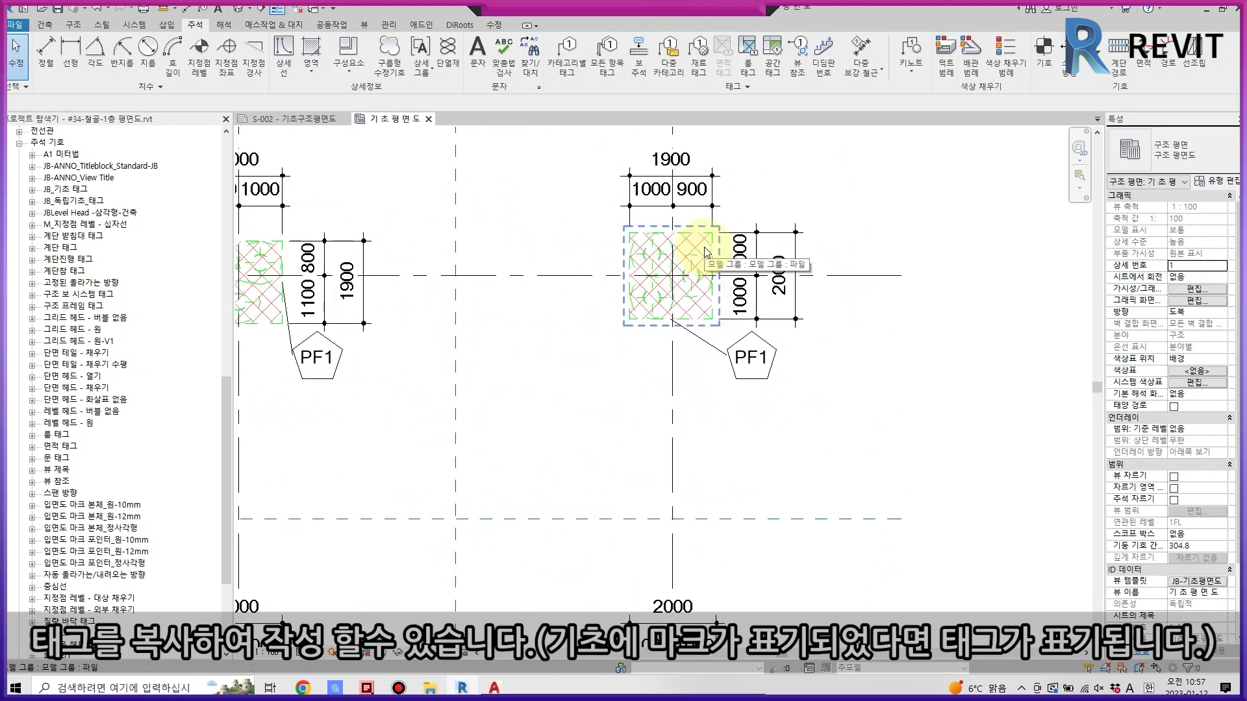
Change the 1900-wide footing's Mark to PF1A, accepting the duplicate-mark warning.
{"action": "scroll", "coordinate": [705, 250], "scroll_direction": "up", "scroll_amount": 2}
{"action": "left_click", "coordinate": [699, 235]}
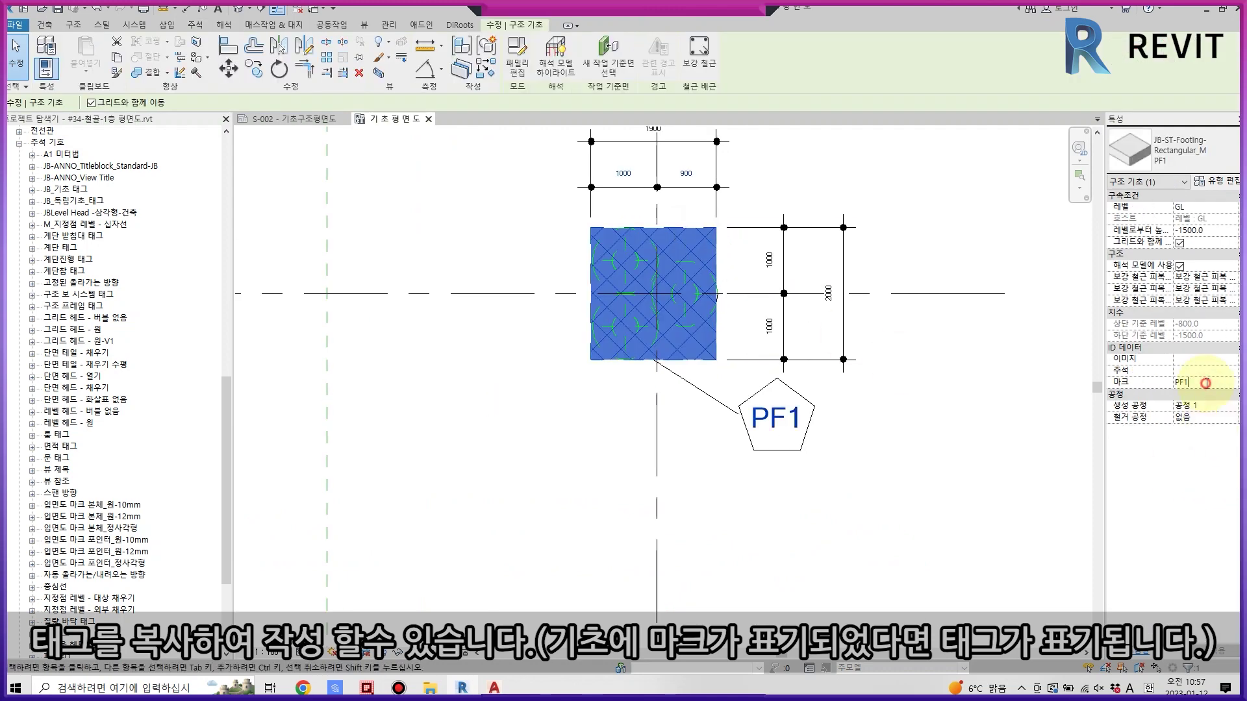
{"action": "type", "text": "A"}
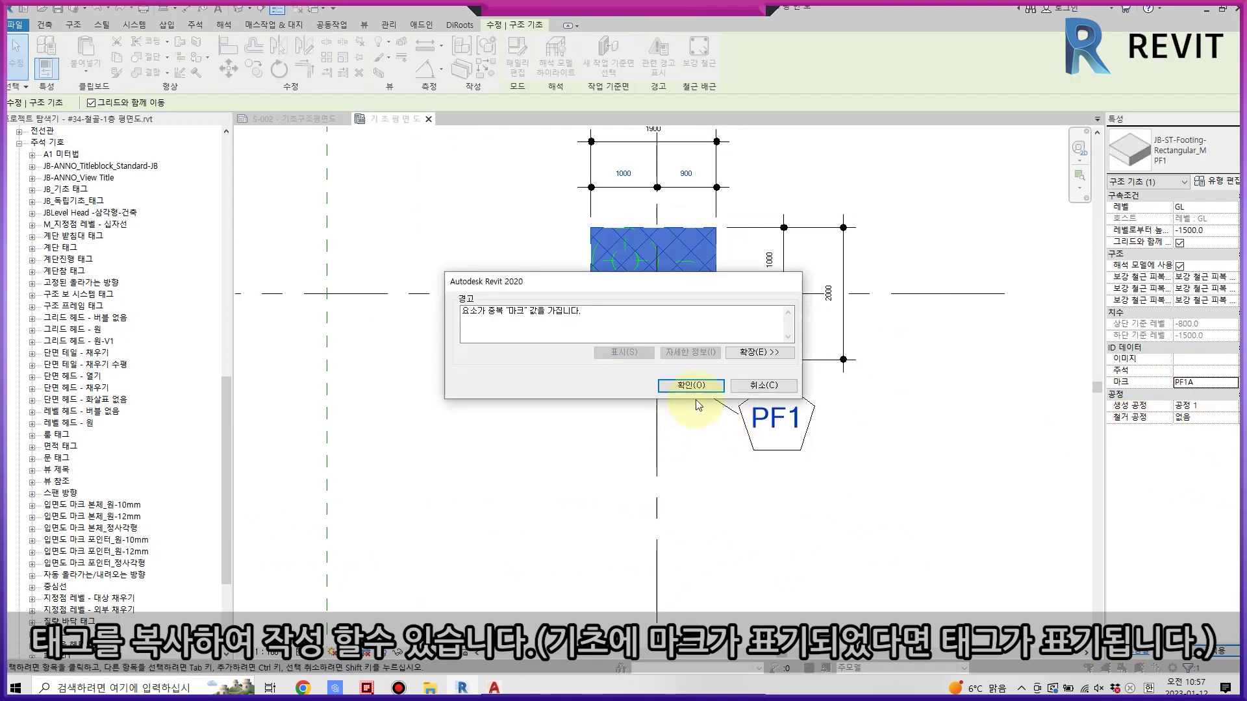
{"action": "left_click", "coordinate": [691, 385]}
{"action": "key", "text": "Escape"}
Check the footing tags project-wide with Select All Instances > In Entire Project.
{"action": "scroll", "coordinate": [812, 332], "scroll_direction": "down", "scroll_amount": 3}
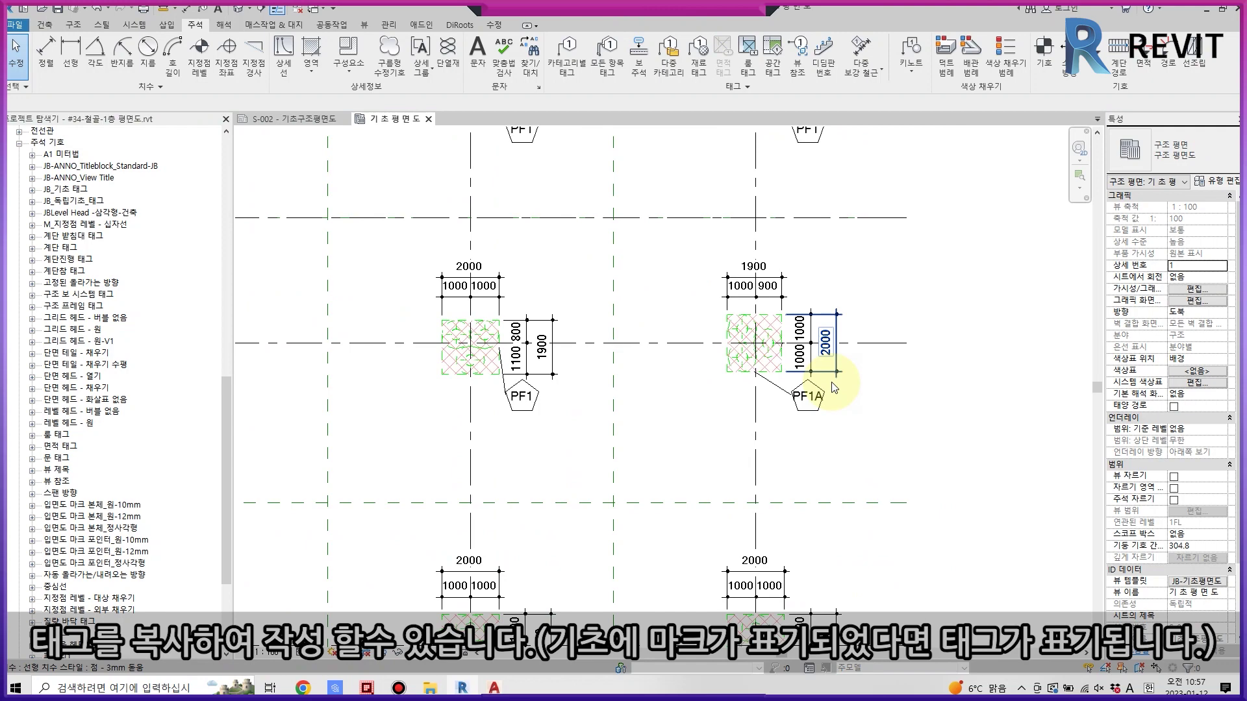
{"action": "scroll", "coordinate": [780, 390], "scroll_direction": "down", "scroll_amount": 1}
{"action": "scroll", "coordinate": [729, 389], "scroll_direction": "down", "scroll_amount": 2}
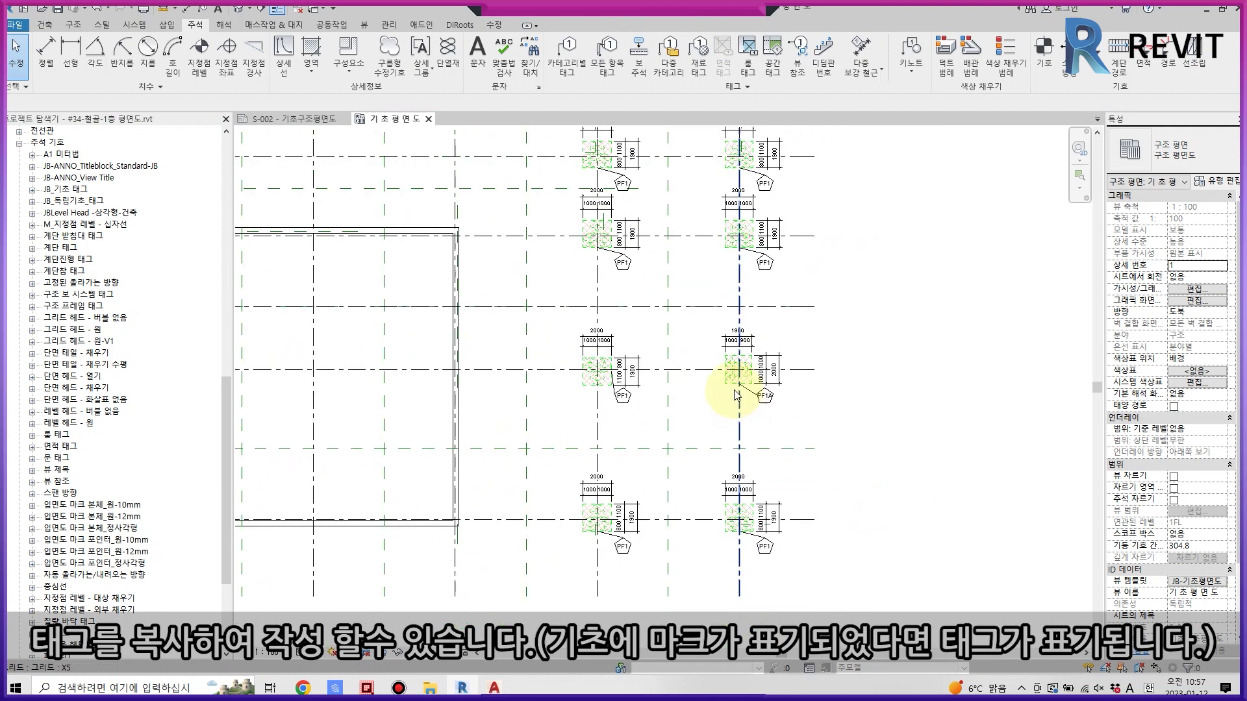
{"action": "left_click", "coordinate": [623, 397]}
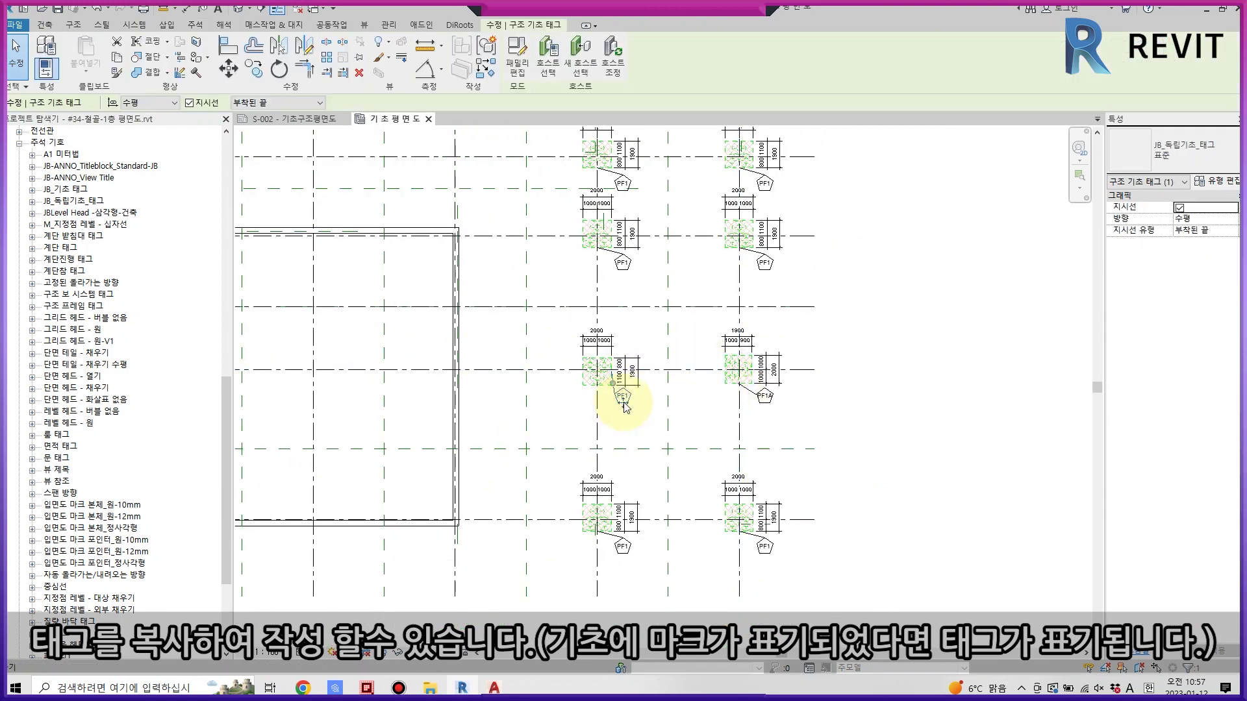
{"action": "right_click", "coordinate": [623, 406]}
{"action": "left_click", "coordinate": [808, 263]}
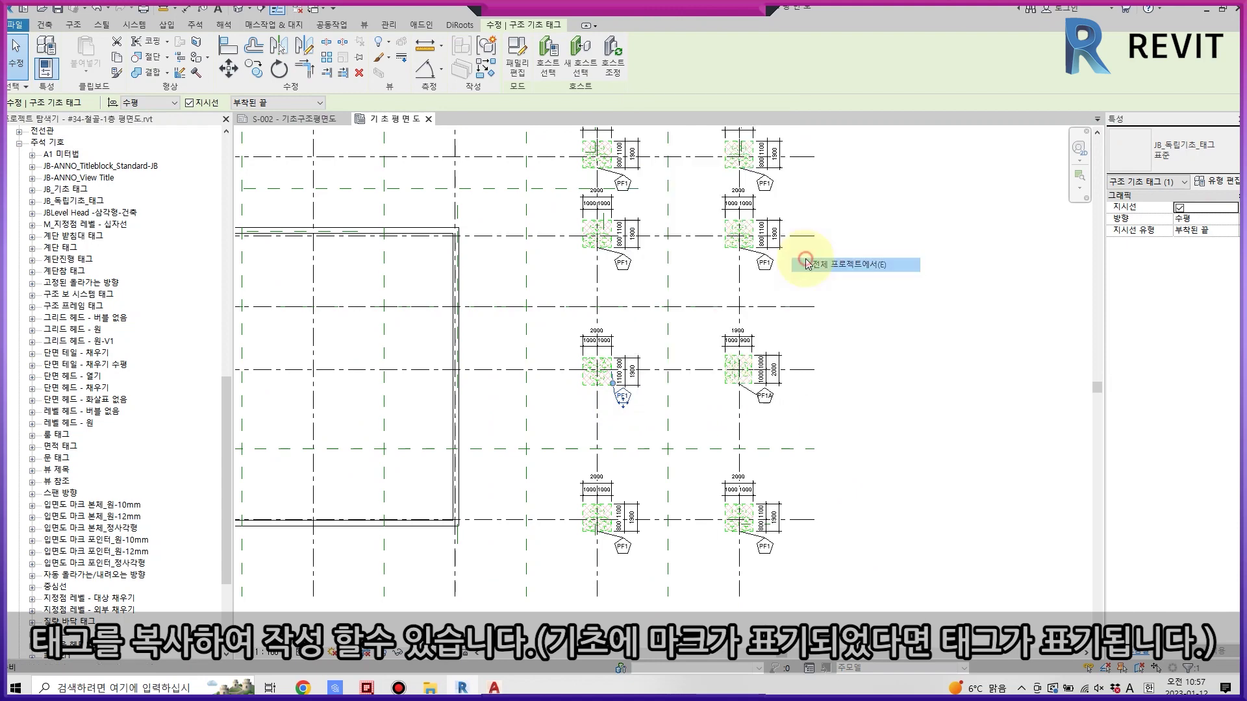
{"action": "key", "text": "Escape"}
Bring the whole foundation layout into view and switch to sheet S-002.
{"action": "middle_click_drag", "start_coordinate": [571, 264], "coordinate": [588, 399]}
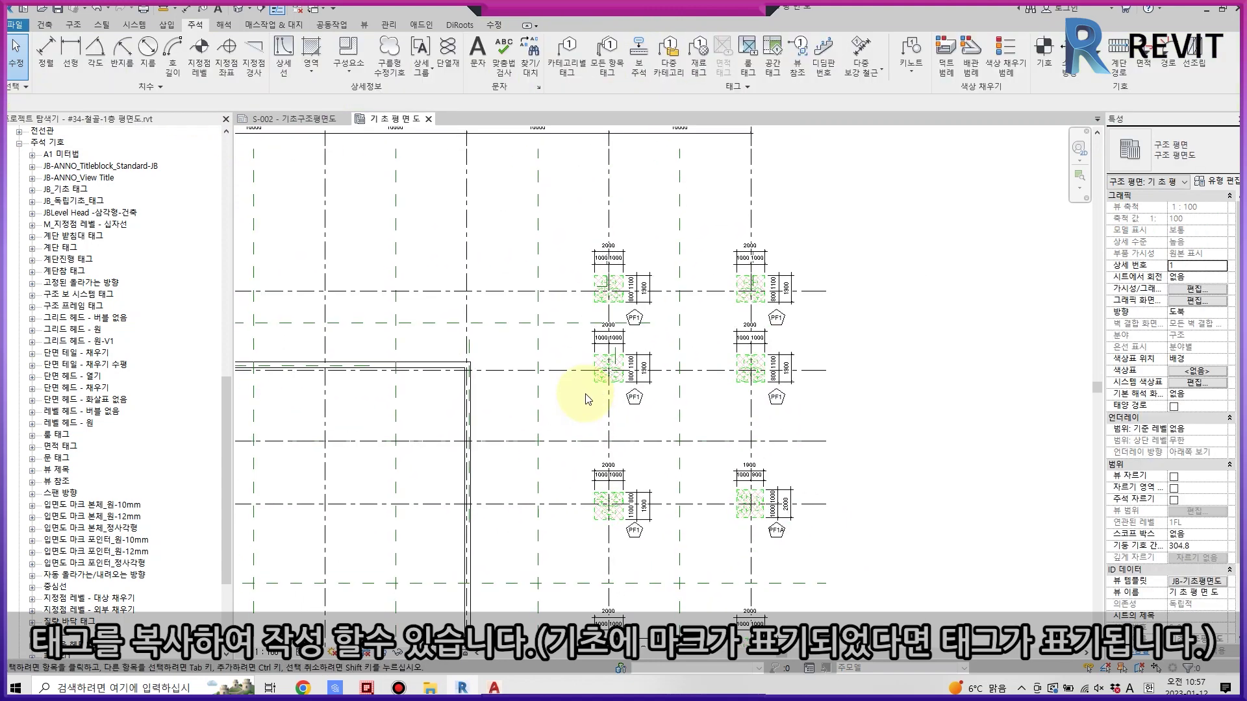
{"action": "scroll", "coordinate": [587, 399], "scroll_direction": "down", "scroll_amount": 2}
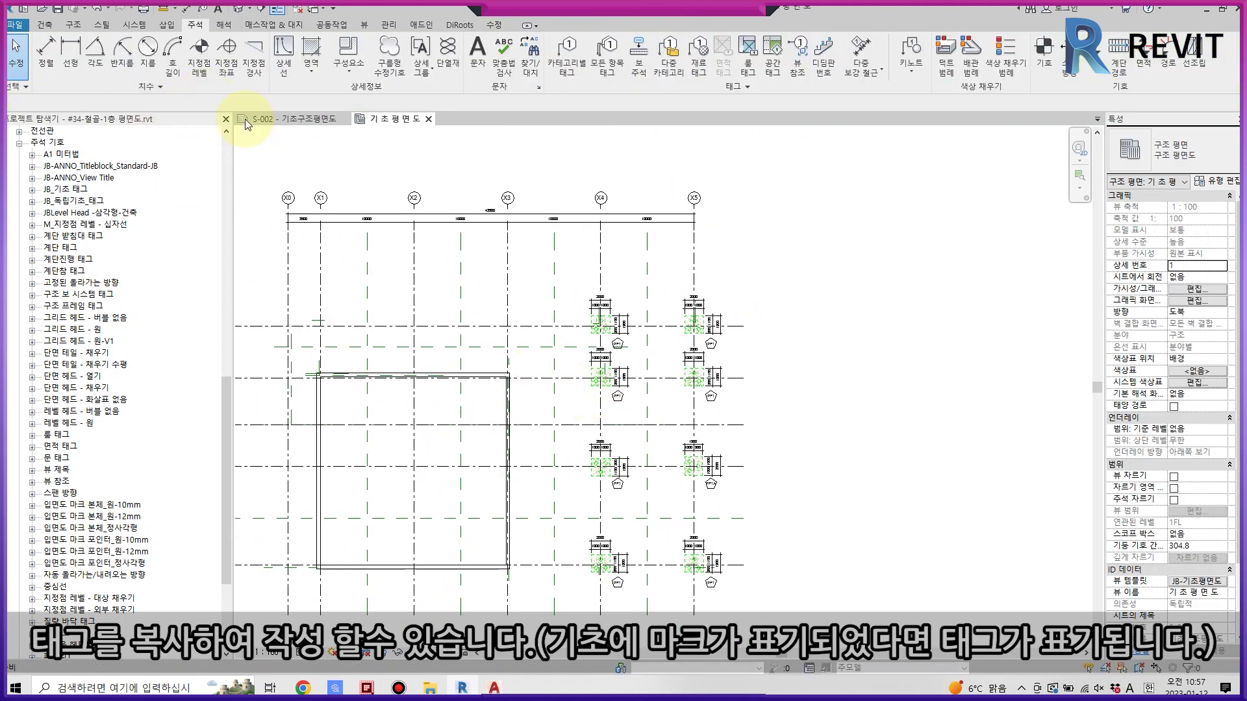
{"action": "left_click", "coordinate": [246, 118]}
In AutoCAD, pan and zoom to the NOTE structural-notes legend drawing and save it.
{"action": "scroll", "coordinate": [847, 400], "scroll_direction": "up", "scroll_amount": 2}
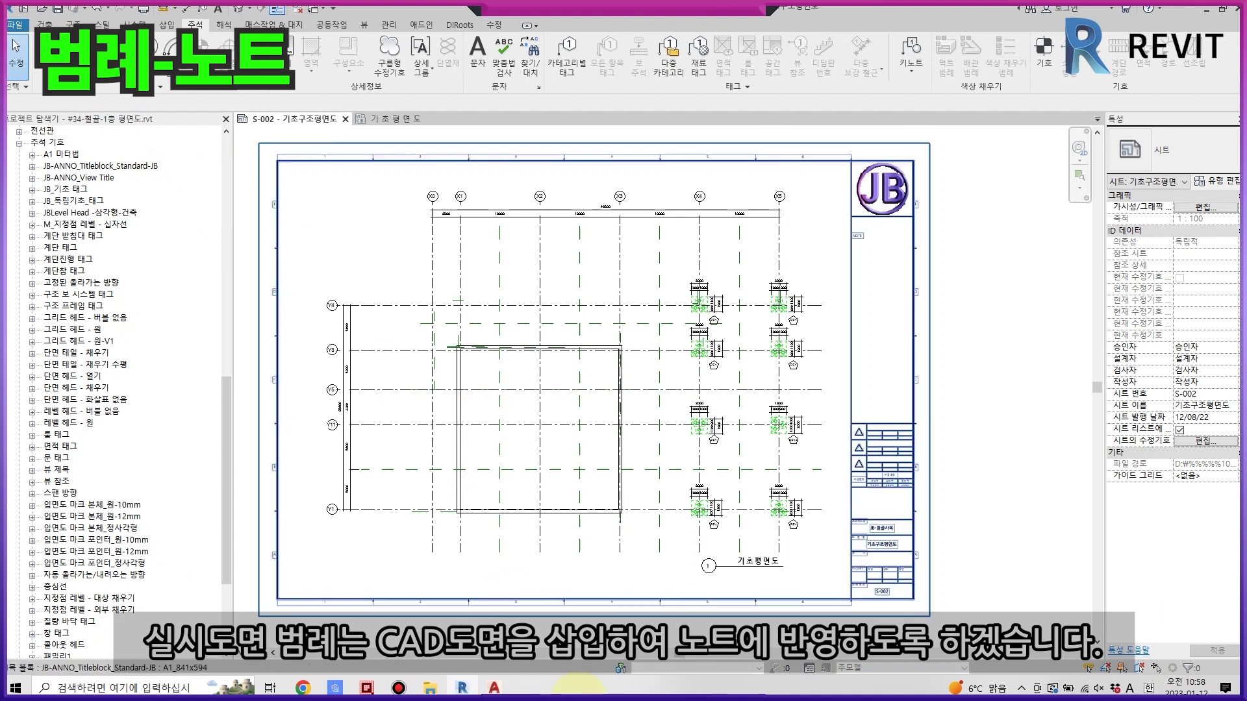
{"action": "left_click", "coordinate": [494, 688]}
{"action": "scroll", "coordinate": [510, 464], "scroll_direction": "down", "scroll_amount": 5}
{"action": "scroll", "coordinate": [513, 441], "scroll_direction": "up", "scroll_amount": 3}
{"action": "scroll", "coordinate": [515, 428], "scroll_direction": "up", "scroll_amount": 2}
{"action": "middle_click_drag", "start_coordinate": [500, 431], "coordinate": [457, 135]}
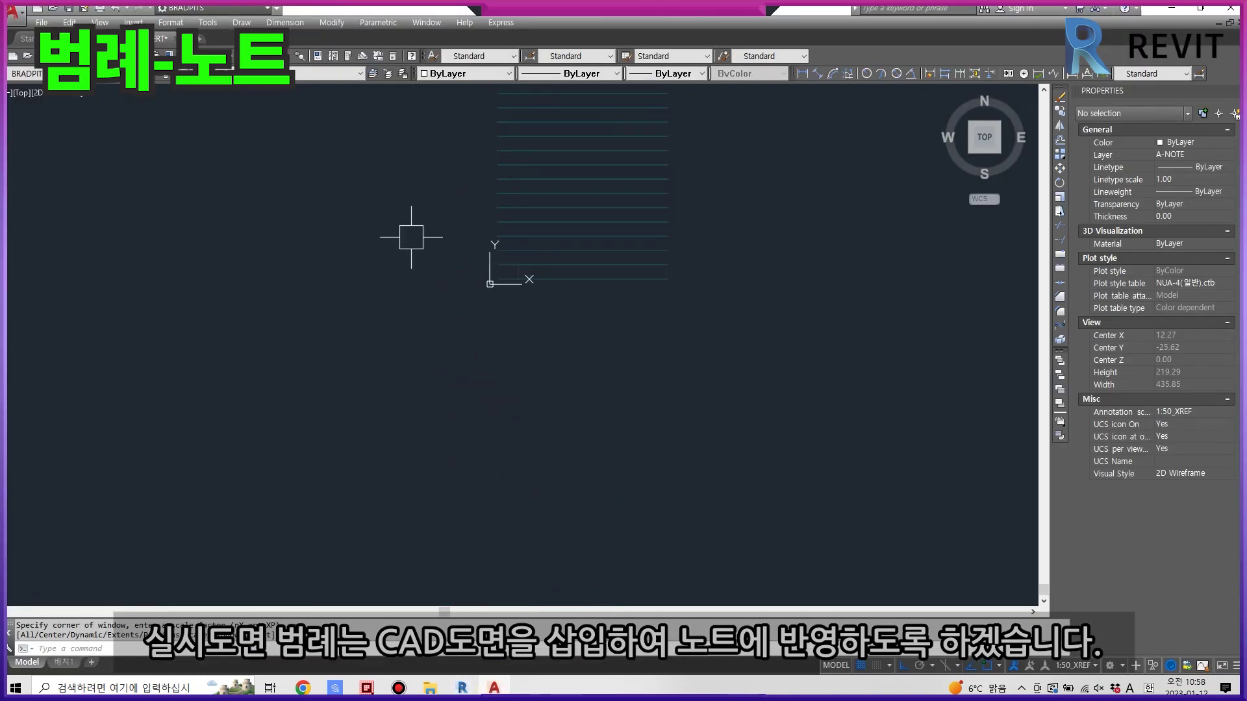
{"action": "scroll", "coordinate": [659, 348], "scroll_direction": "down", "scroll_amount": 4}
{"action": "scroll", "coordinate": [578, 343], "scroll_direction": "up", "scroll_amount": 4}
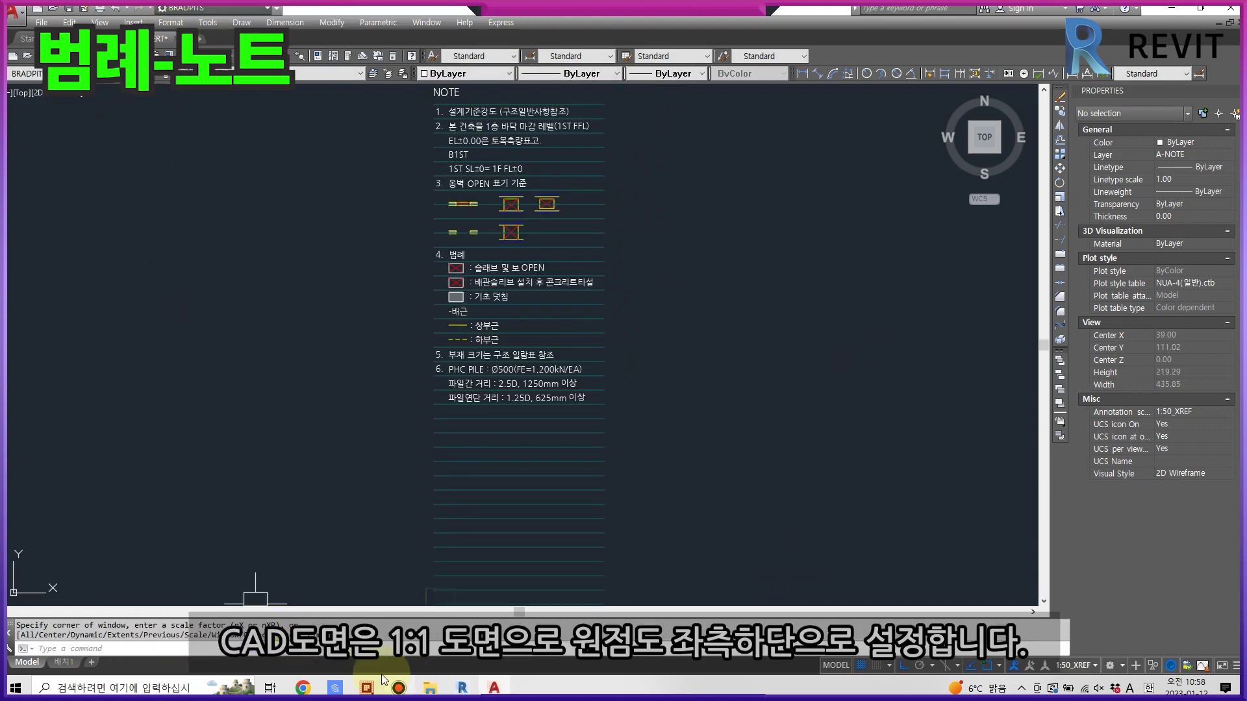
{"action": "key", "text": "ctrl+s"}
Back in Revit, create a new legend view named 구조노트 at 1:1 scale.
{"action": "left_click", "coordinate": [463, 688]}
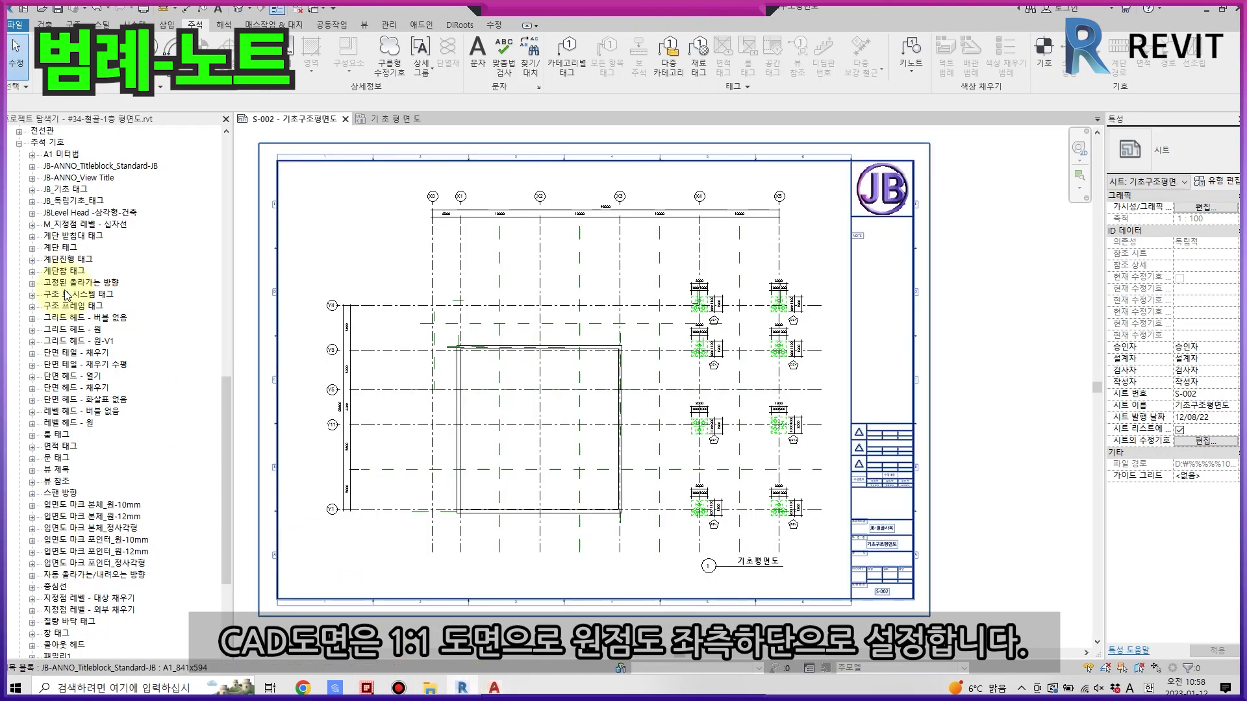
{"action": "left_click_drag", "start_coordinate": [225, 431], "coordinate": [231, 307]}
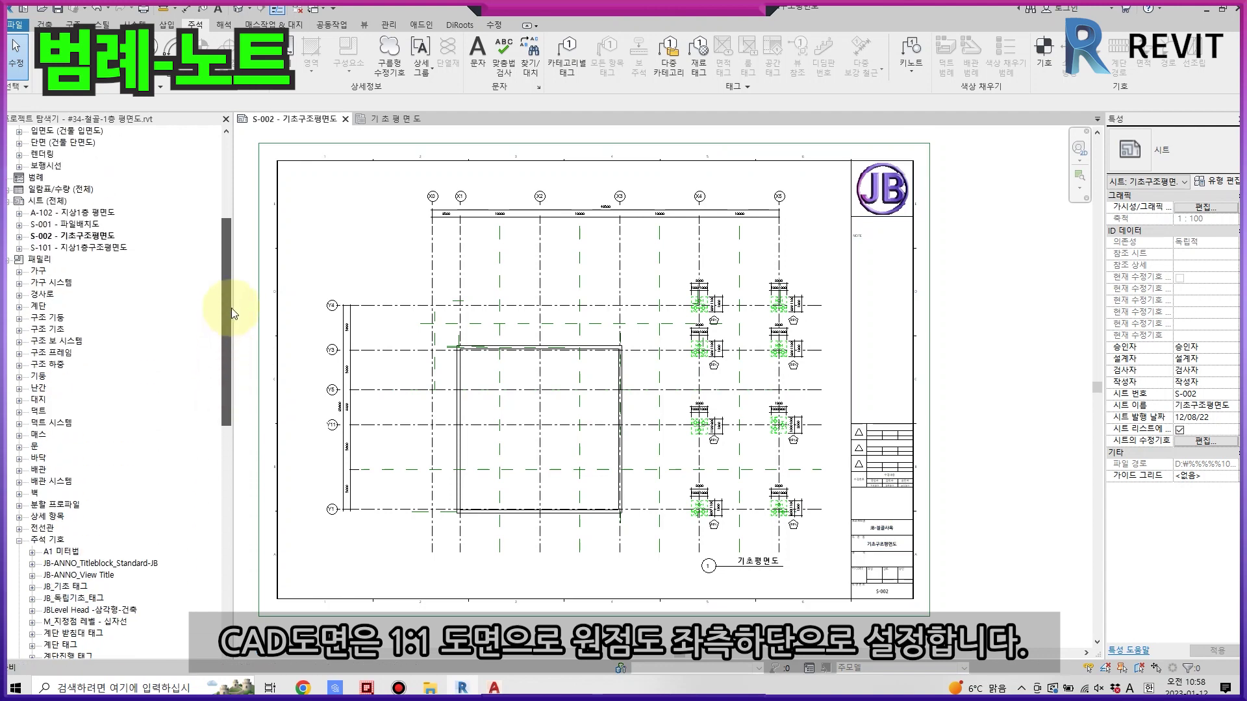
{"action": "left_click", "coordinate": [364, 25]}
{"action": "left_click", "coordinate": [578, 63]}
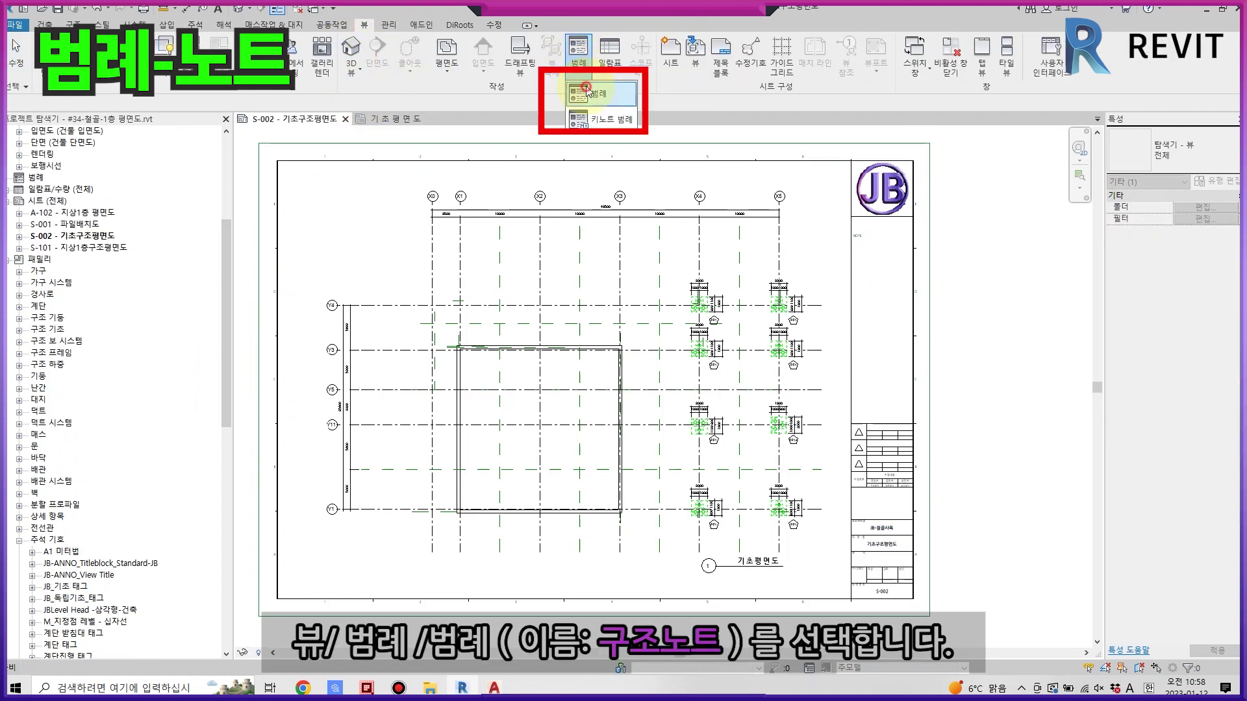
{"action": "left_click", "coordinate": [587, 92]}
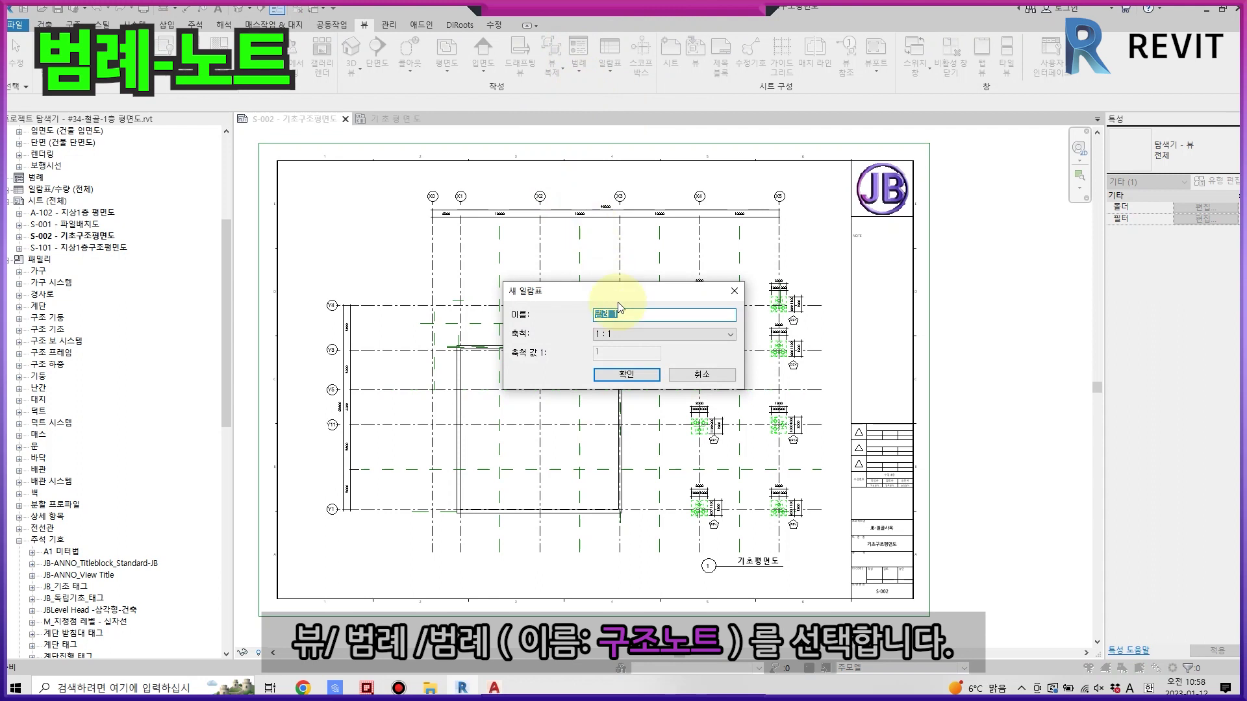
{"action": "type", "text": "RNW"}
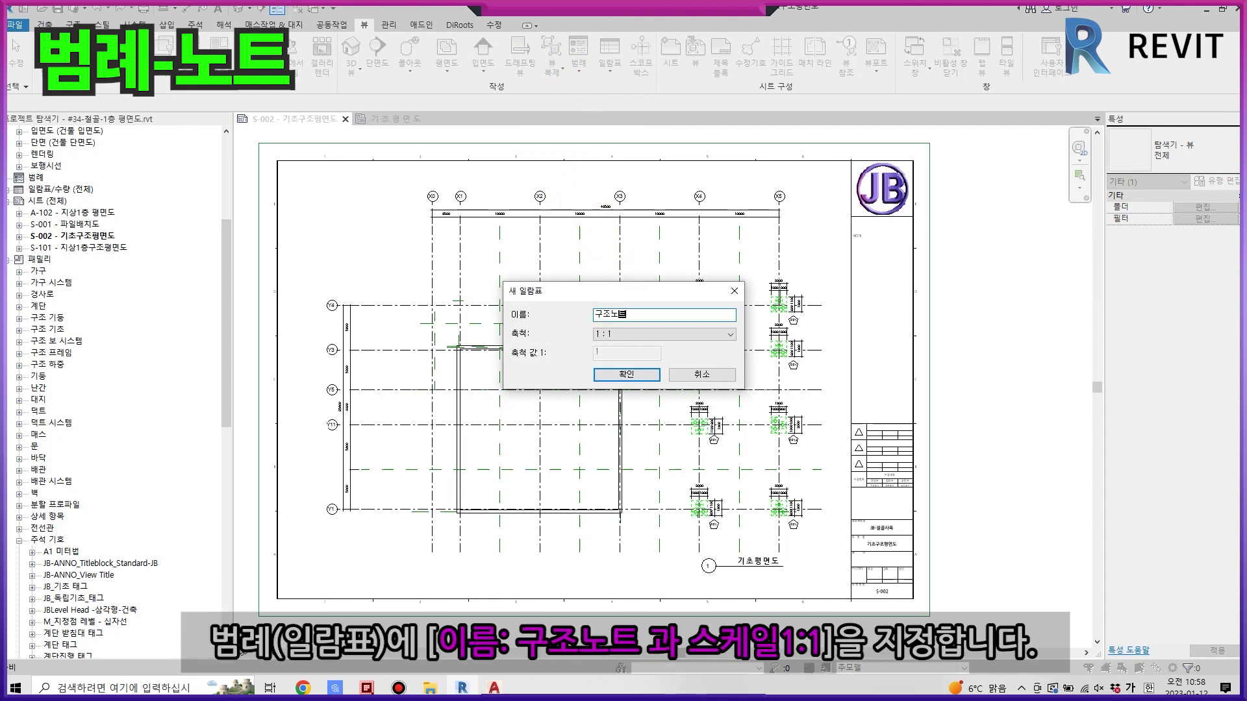
{"action": "key", "text": "Return"}
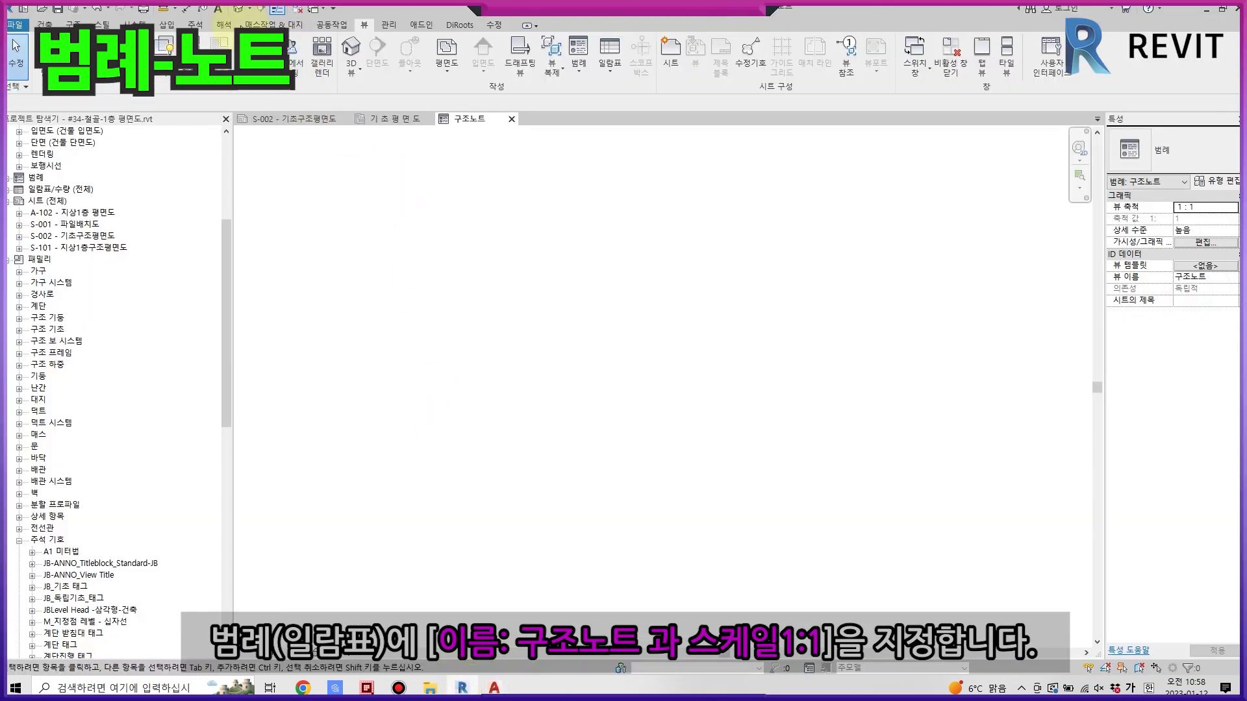
Import the CAD notes drawing into the 구조노트 legend and partially explode it into editable text.
{"action": "left_click", "coordinate": [167, 28]}
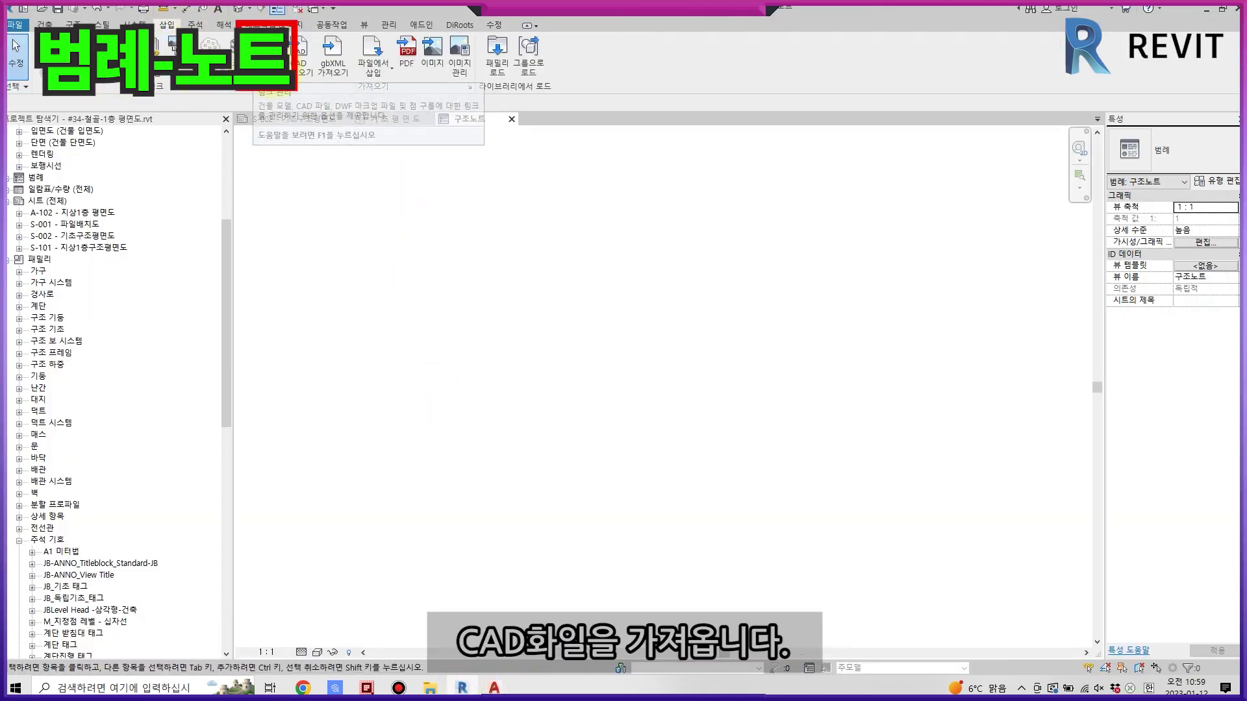
{"action": "left_click", "coordinate": [298, 58]}
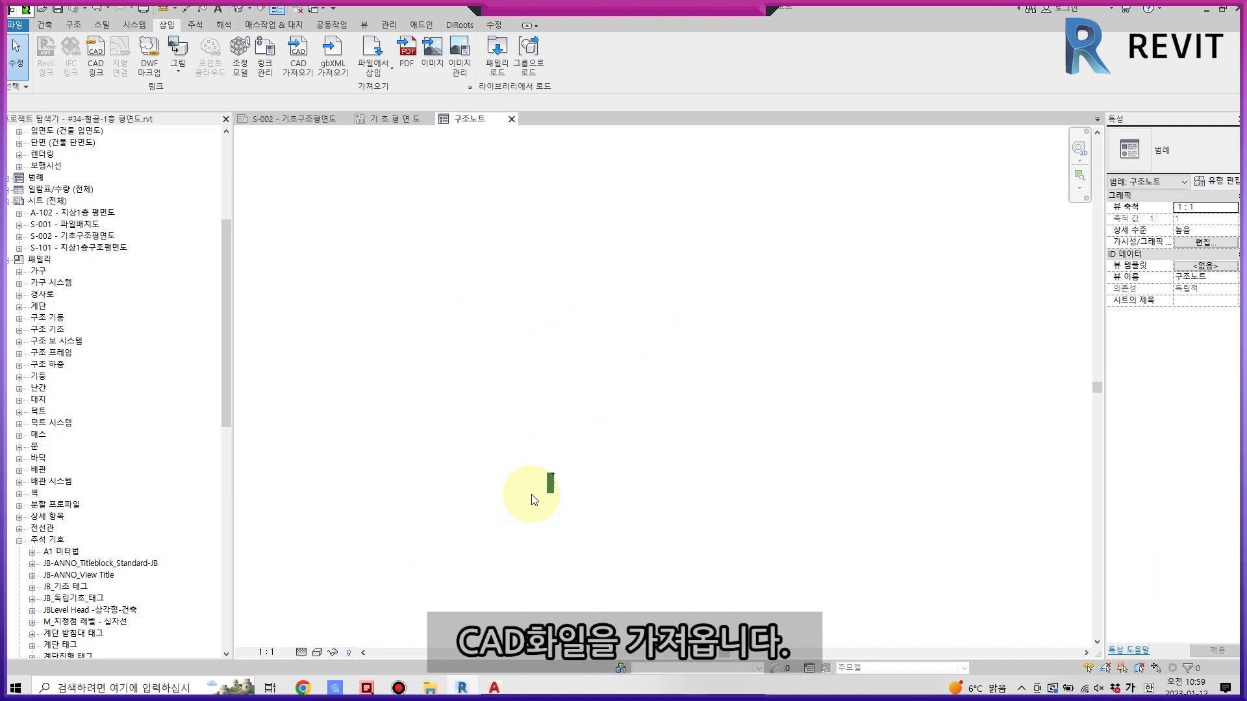
{"action": "left_click", "coordinate": [739, 165]}
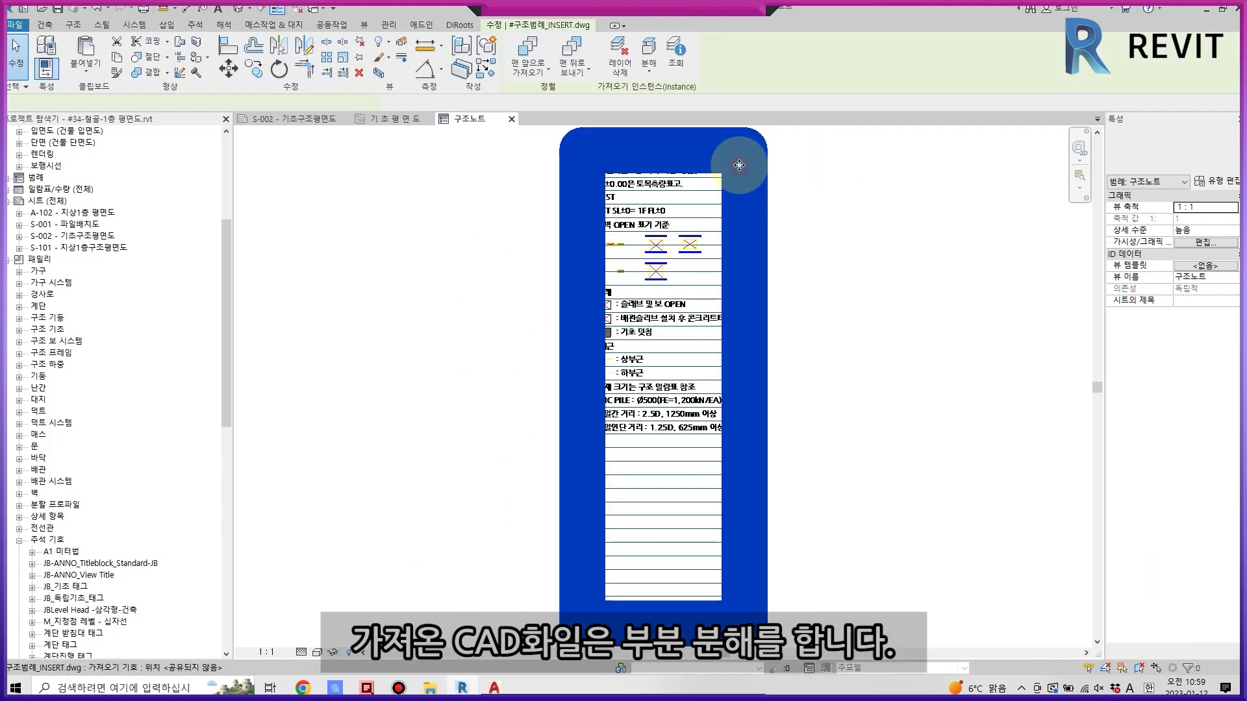
{"action": "left_click", "coordinate": [649, 52]}
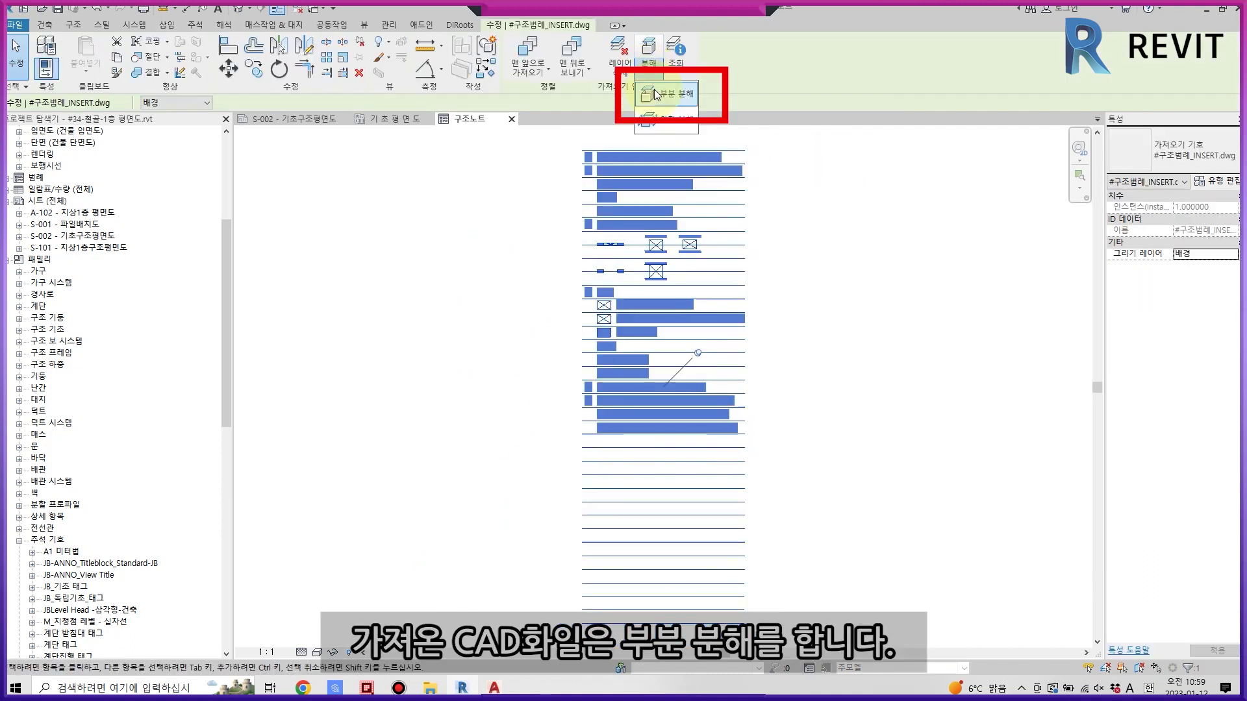
{"action": "left_click", "coordinate": [656, 94]}
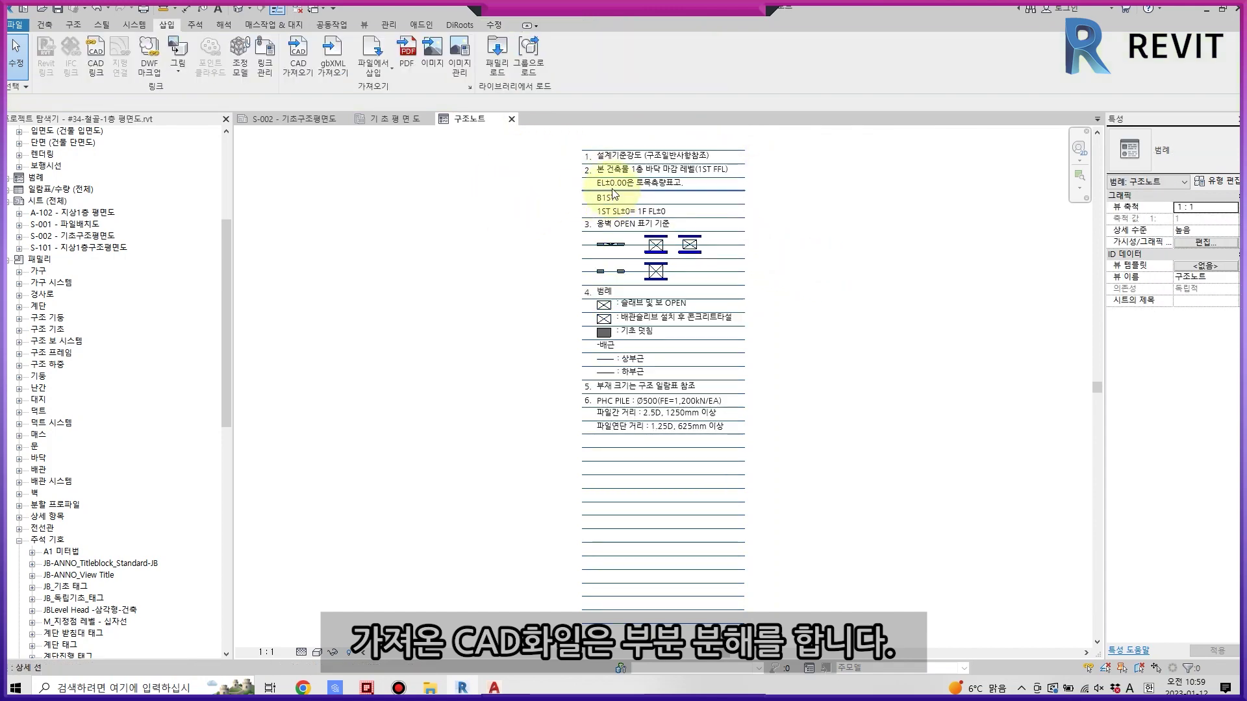
Edit the EL±0.00 note text, then close the 구조노트 legend view.
{"action": "scroll", "coordinate": [618, 183], "scroll_direction": "up", "scroll_amount": 3}
{"action": "left_click", "coordinate": [794, 184]}
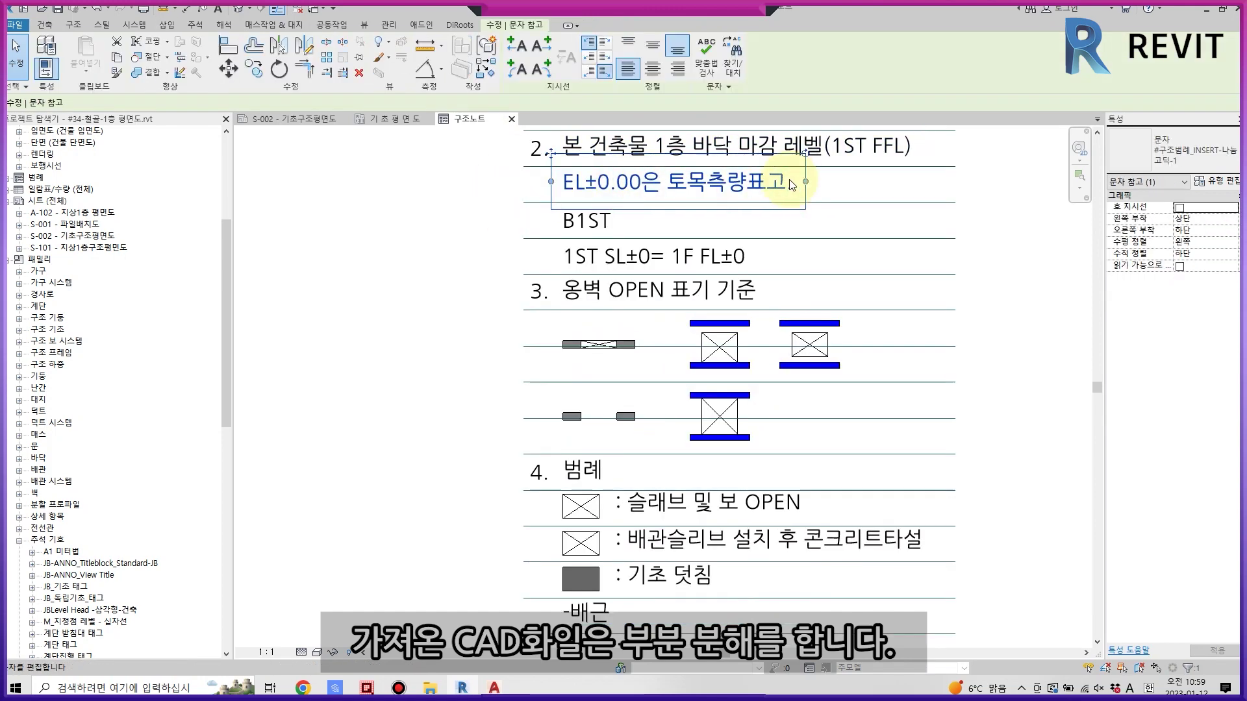
{"action": "double_click", "coordinate": [792, 184]}
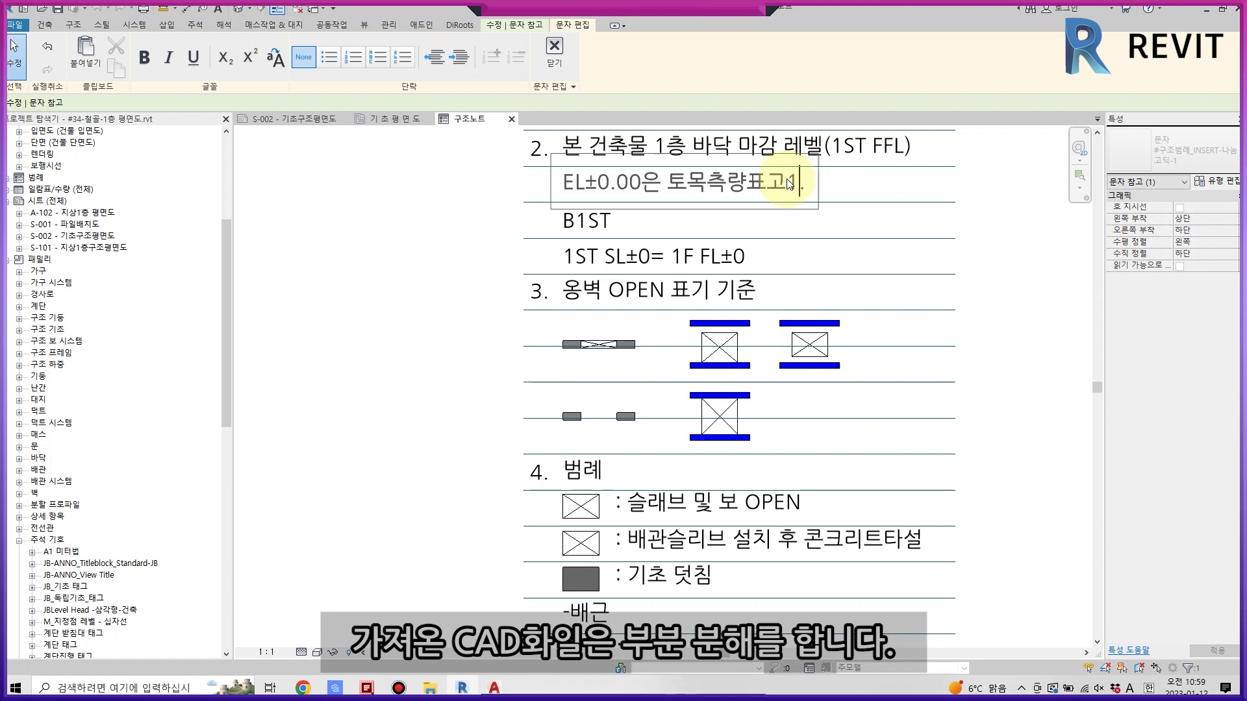
{"action": "key", "text": "Escape"}
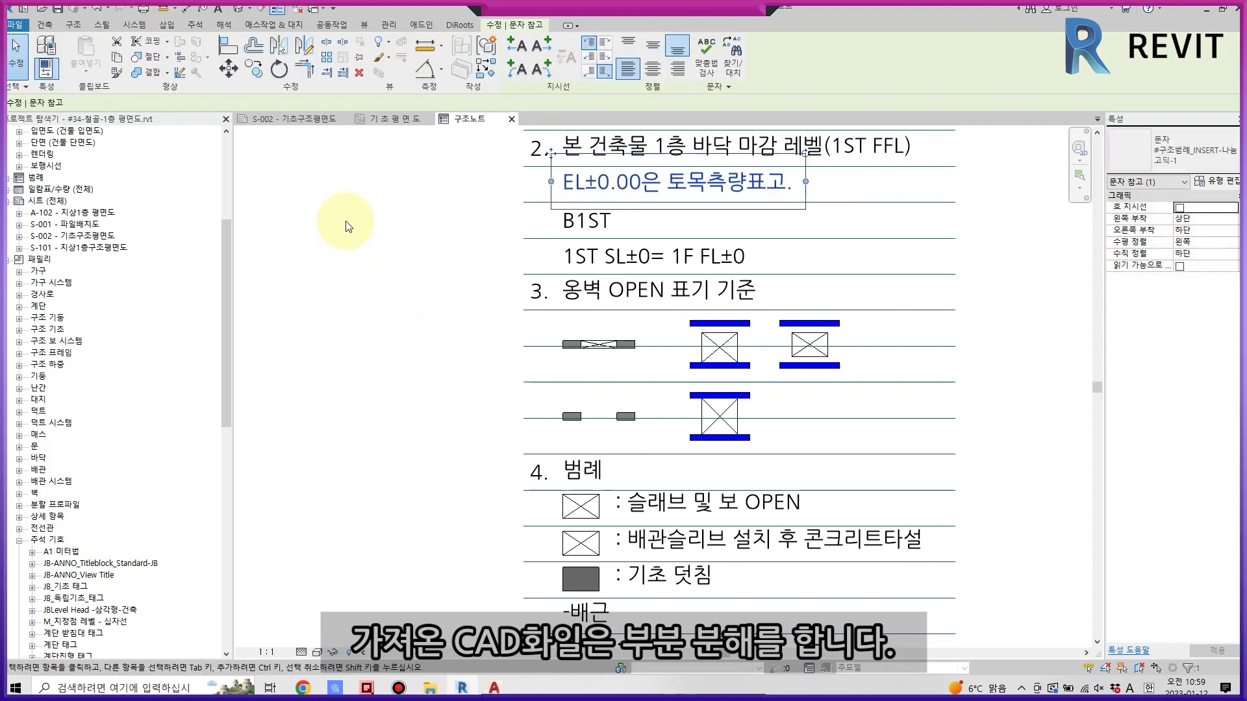
{"action": "key", "text": "Escape"}
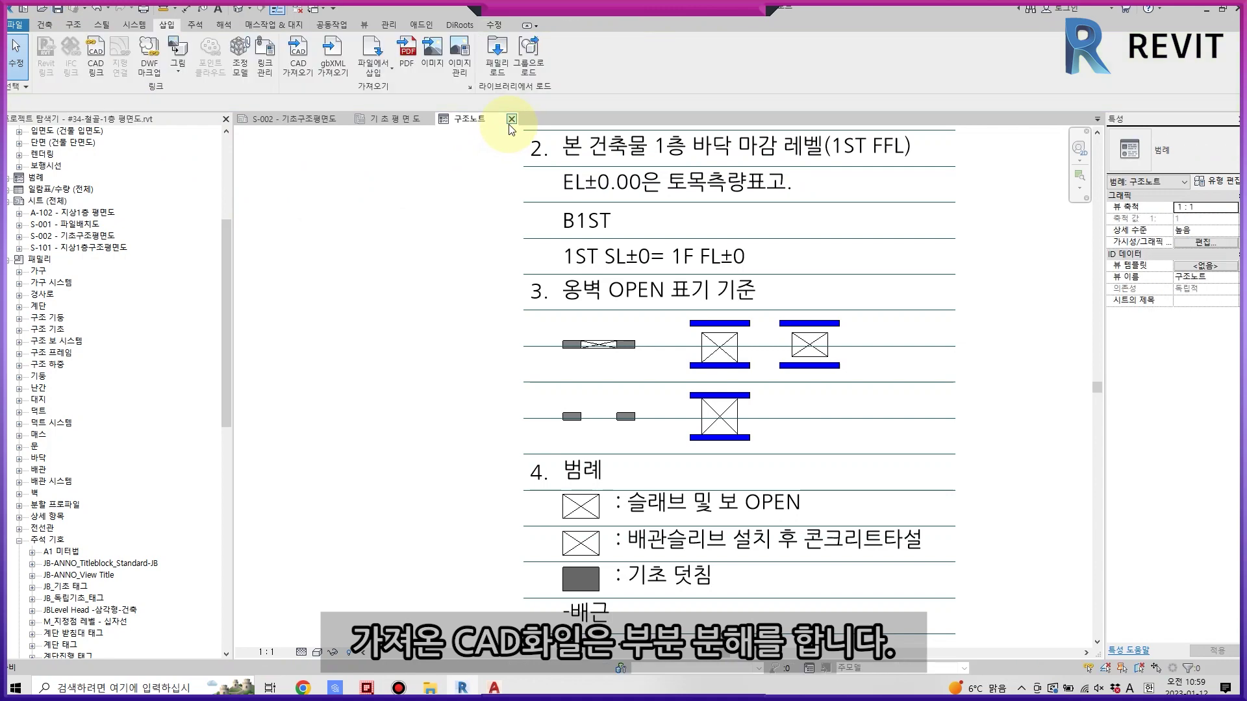
{"action": "left_click", "coordinate": [511, 119]}
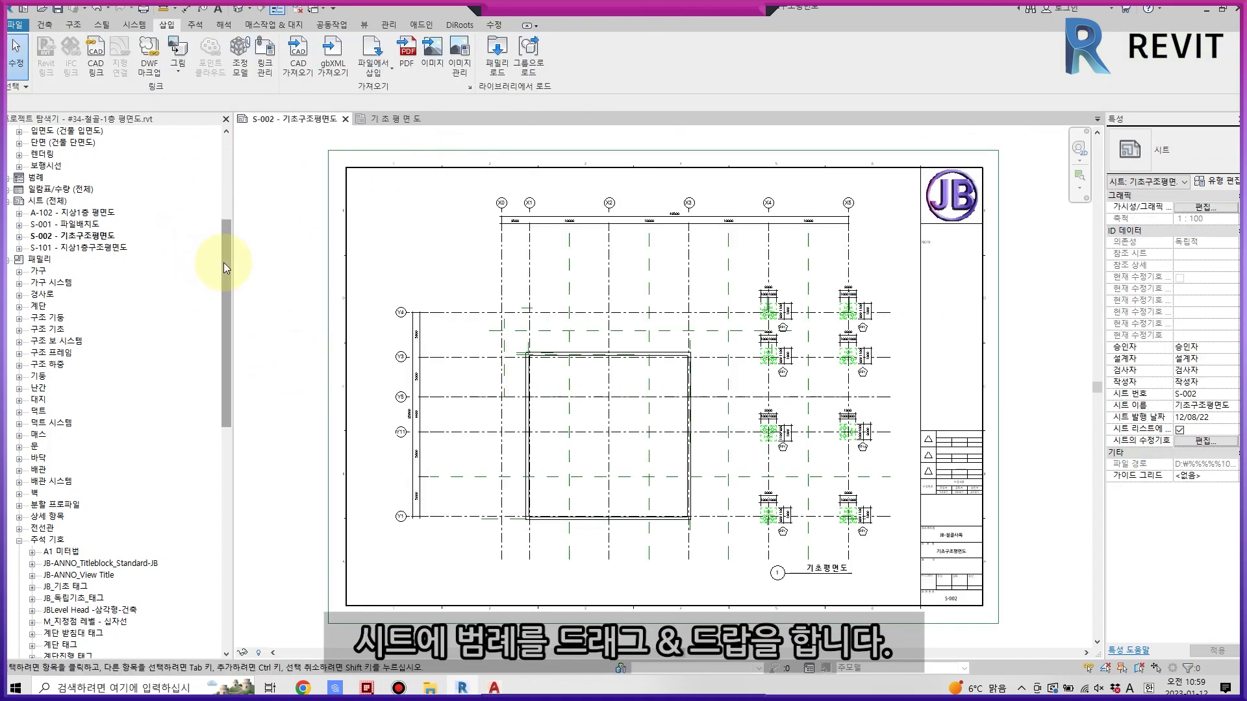
Place the 구조노트 legend on the right side of S-002 with viewport type 제목 없음.
{"action": "left_click_drag", "start_coordinate": [224, 263], "coordinate": [239, 176]}
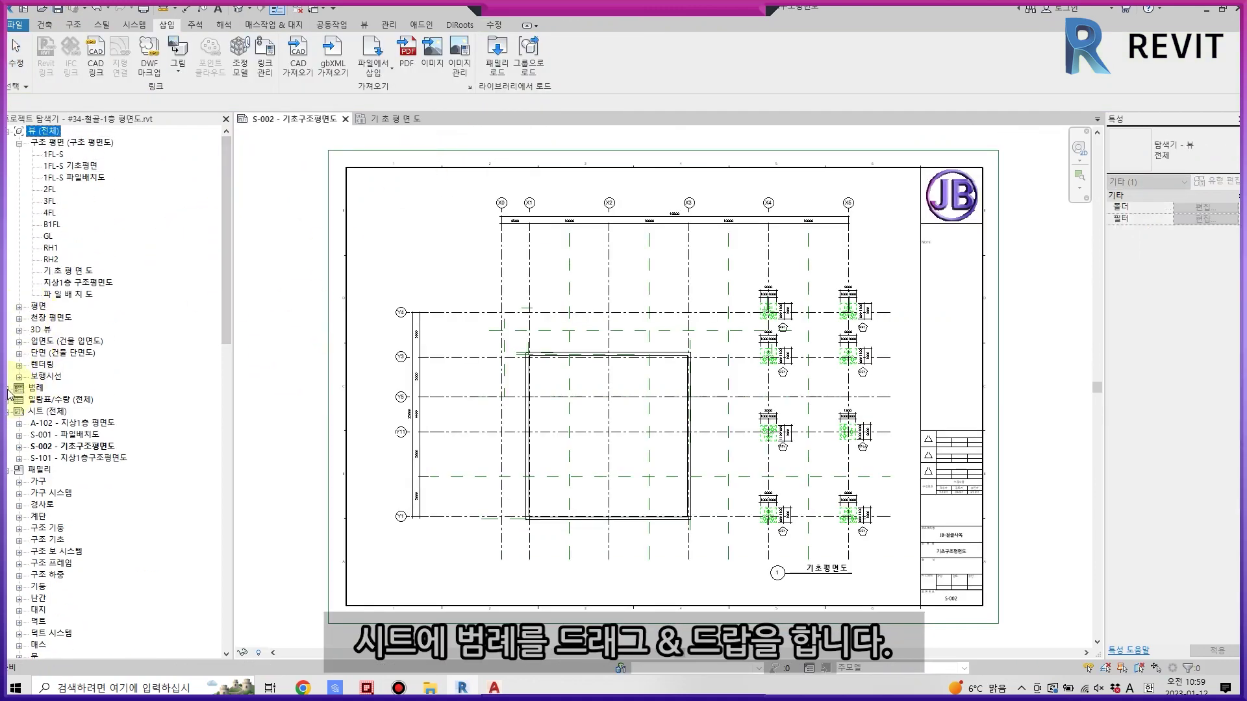
{"action": "left_click", "coordinate": [8, 389]}
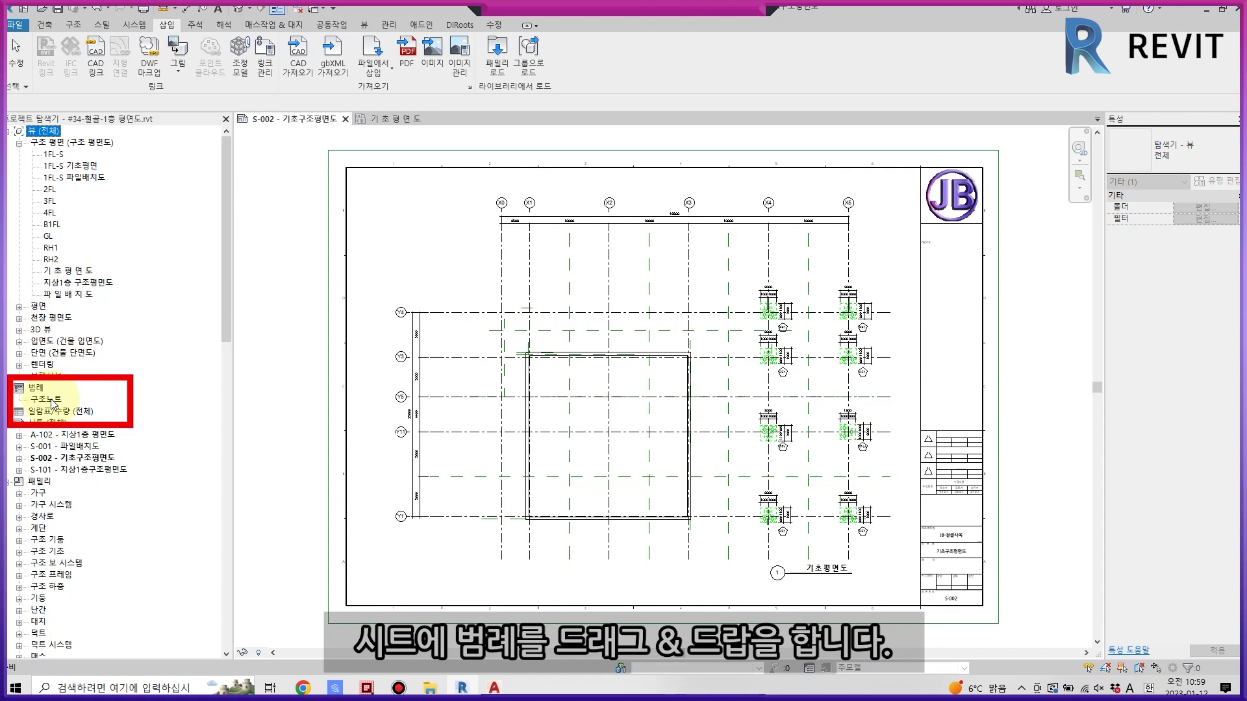
{"action": "left_click", "coordinate": [53, 399]}
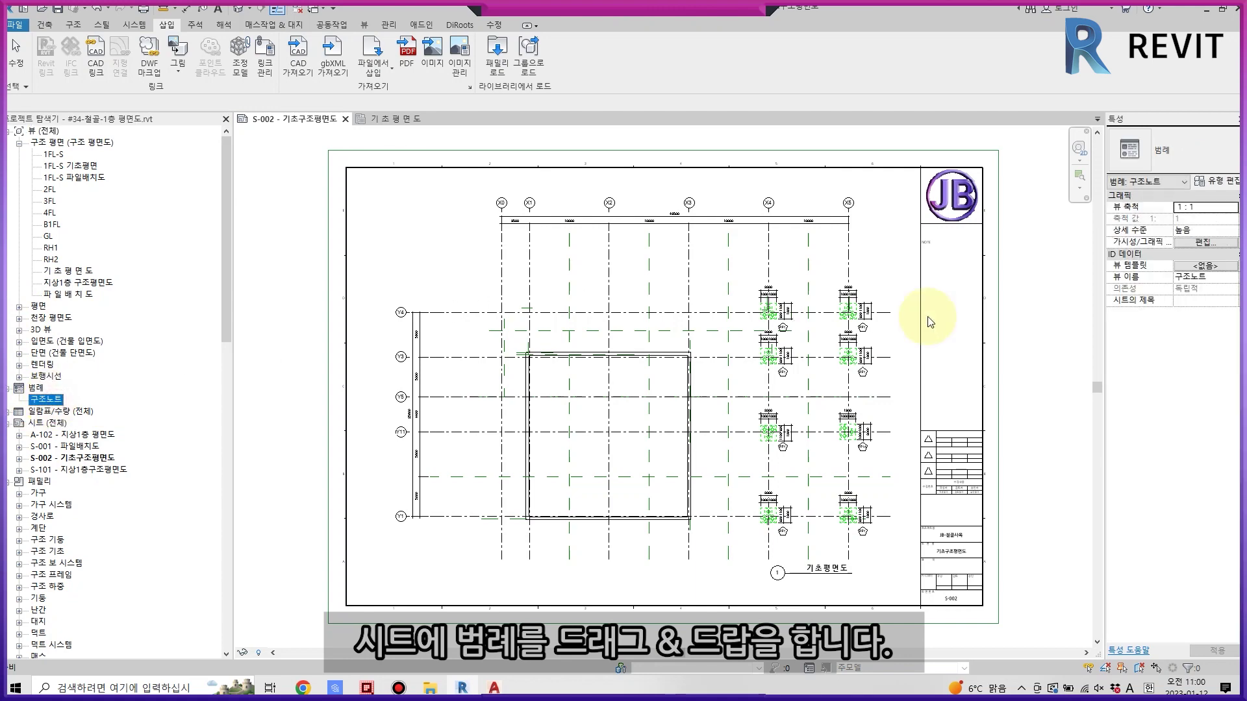
{"action": "left_click", "coordinate": [952, 325]}
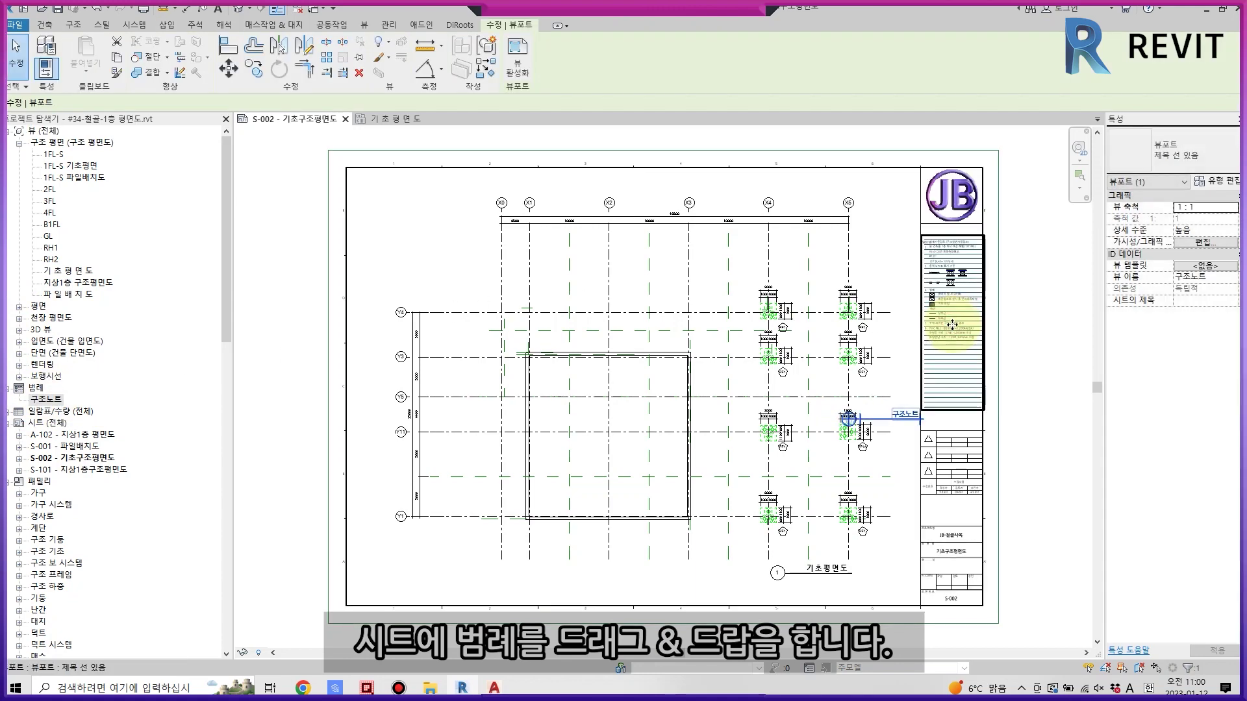
{"action": "left_click", "coordinate": [1182, 157]}
{"action": "left_click", "coordinate": [1181, 256]}
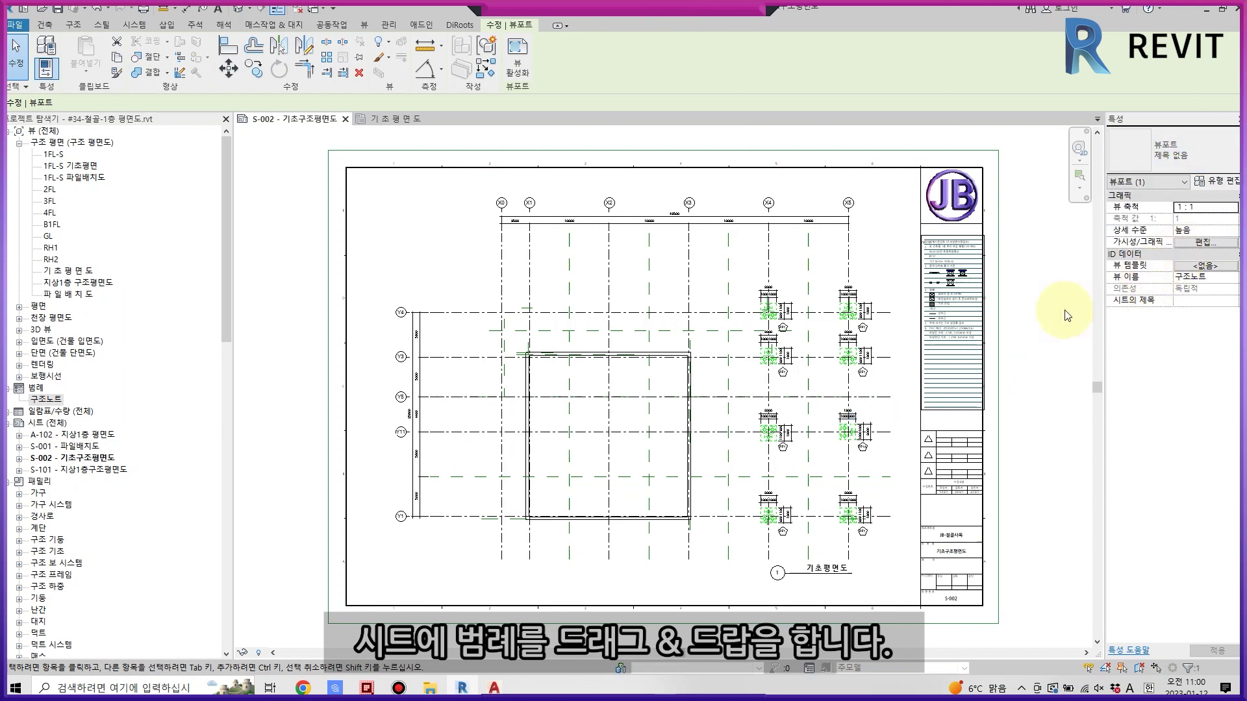
{"action": "scroll", "coordinate": [960, 256], "scroll_direction": "up", "scroll_amount": 3}
{"action": "scroll", "coordinate": [932, 320], "scroll_direction": "up", "scroll_amount": 3}
{"action": "scroll", "coordinate": [794, 290], "scroll_direction": "up", "scroll_amount": 1}
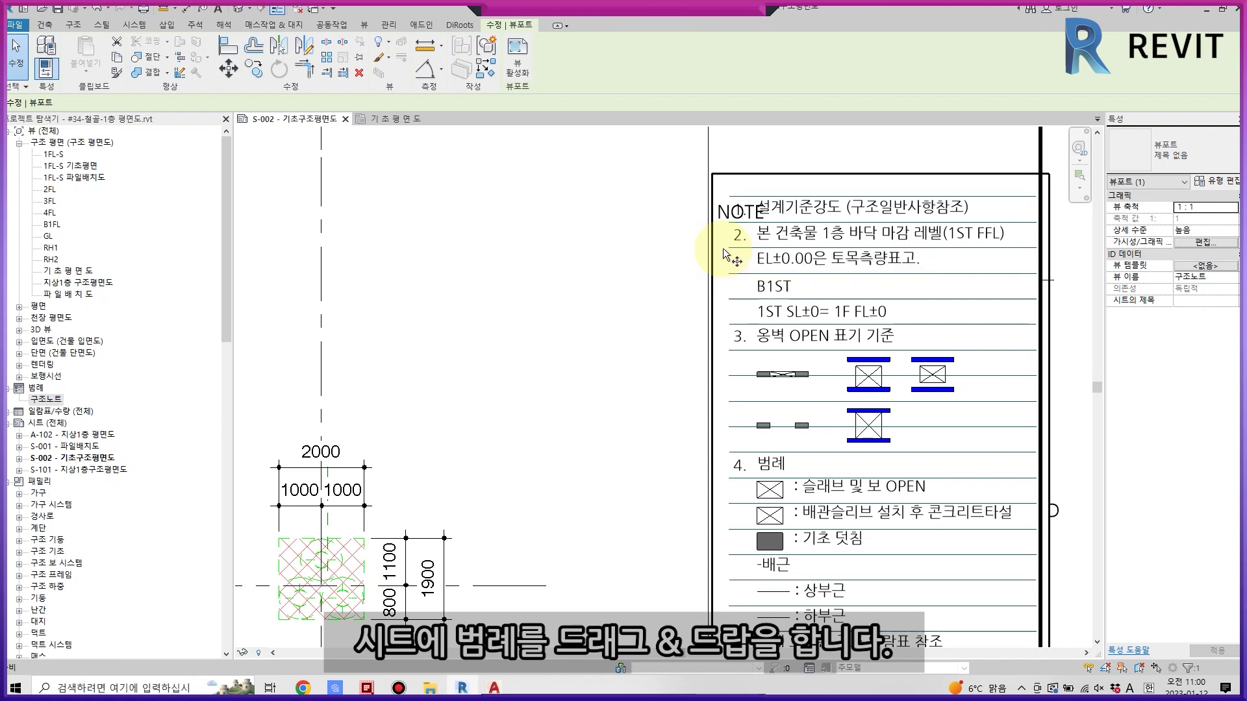
Move the legend viewport slightly lower on the sheet with MV.
{"action": "key", "text": "m"}
{"action": "key", "text": "v"}
{"action": "left_click", "coordinate": [715, 177]}
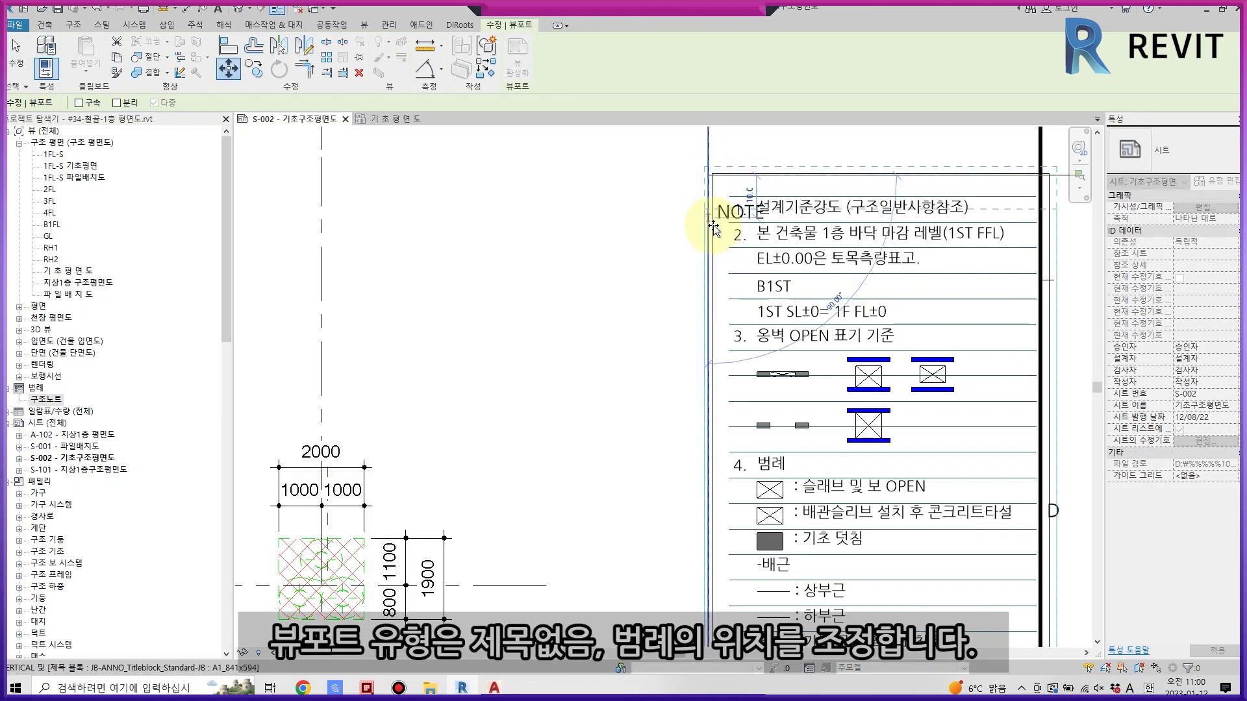
{"action": "left_click", "coordinate": [715, 215]}
{"action": "scroll", "coordinate": [732, 233], "scroll_direction": "up", "scroll_amount": 2}
Align the legend's edge with the sheet border in a second move and verify its position.
{"action": "key", "text": "m"}
{"action": "key", "text": "v"}
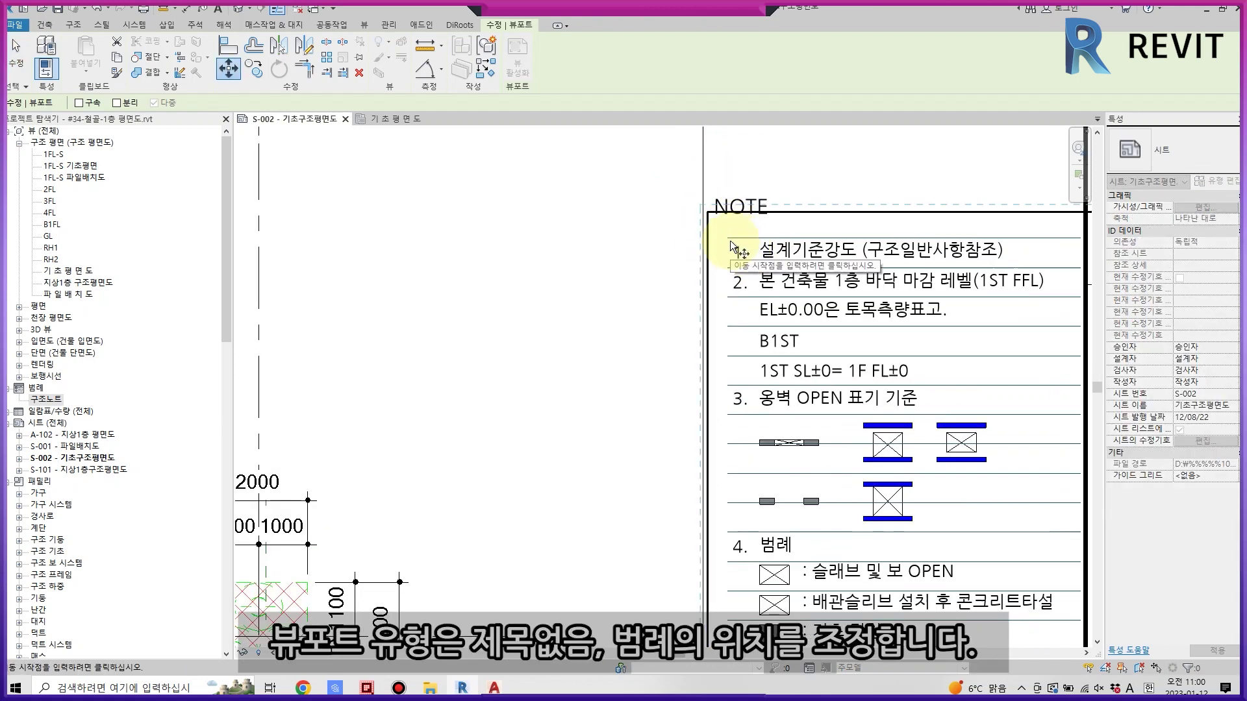
{"action": "scroll", "coordinate": [727, 247], "scroll_direction": "up", "scroll_amount": 2}
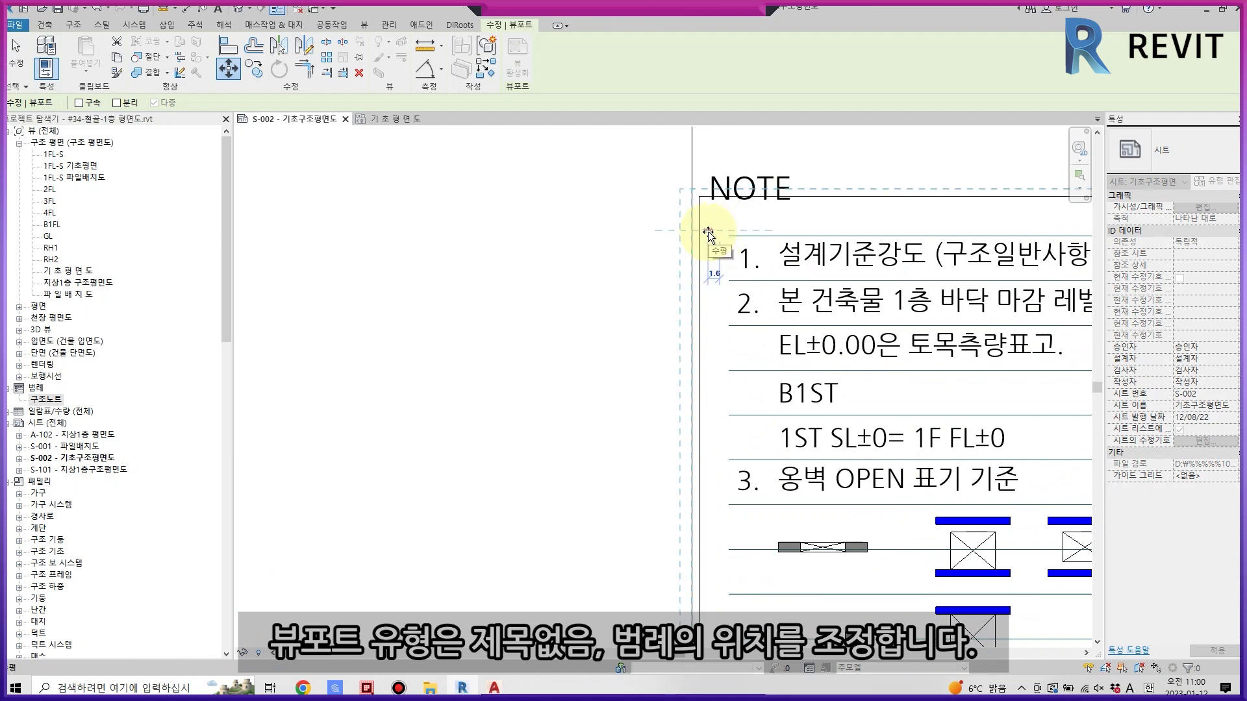
{"action": "left_click", "coordinate": [708, 231]}
{"action": "scroll", "coordinate": [714, 247], "scroll_direction": "down", "scroll_amount": 2}
{"action": "key", "text": "Escape"}
{"action": "scroll", "coordinate": [718, 256], "scroll_direction": "up", "scroll_amount": 2}
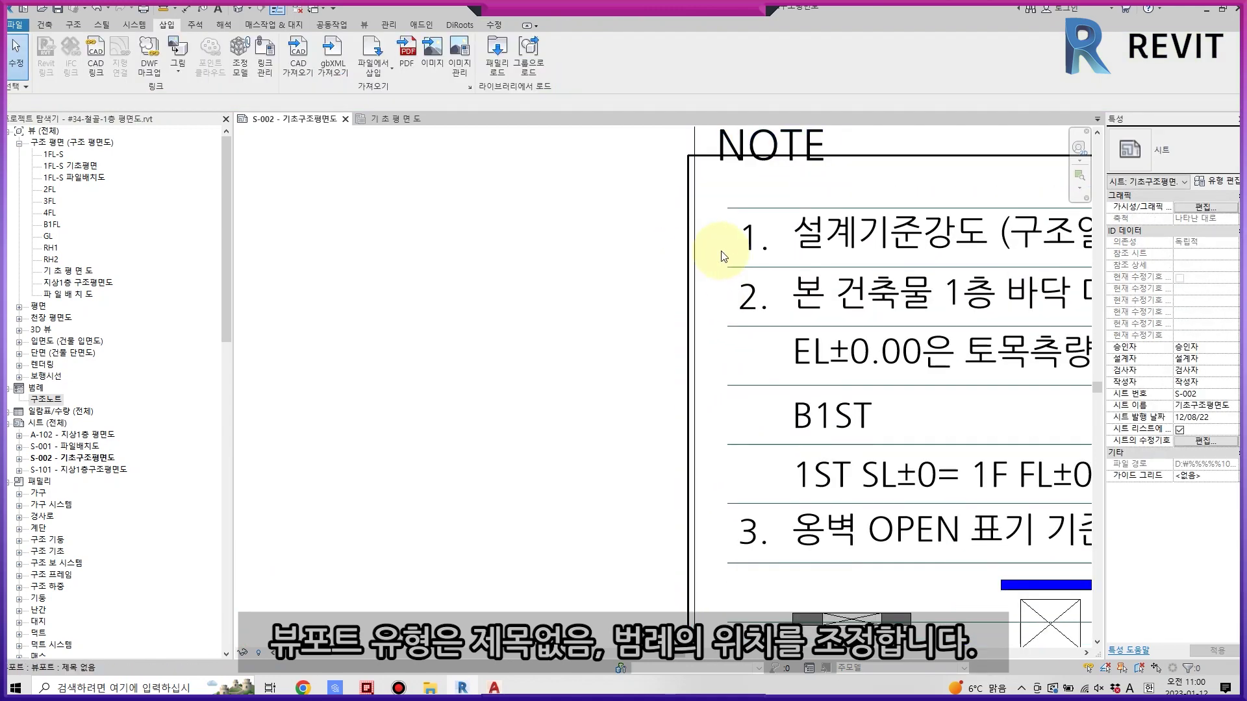
{"action": "left_click", "coordinate": [715, 247]}
{"action": "scroll", "coordinate": [696, 234], "scroll_direction": "up", "scroll_amount": 1}
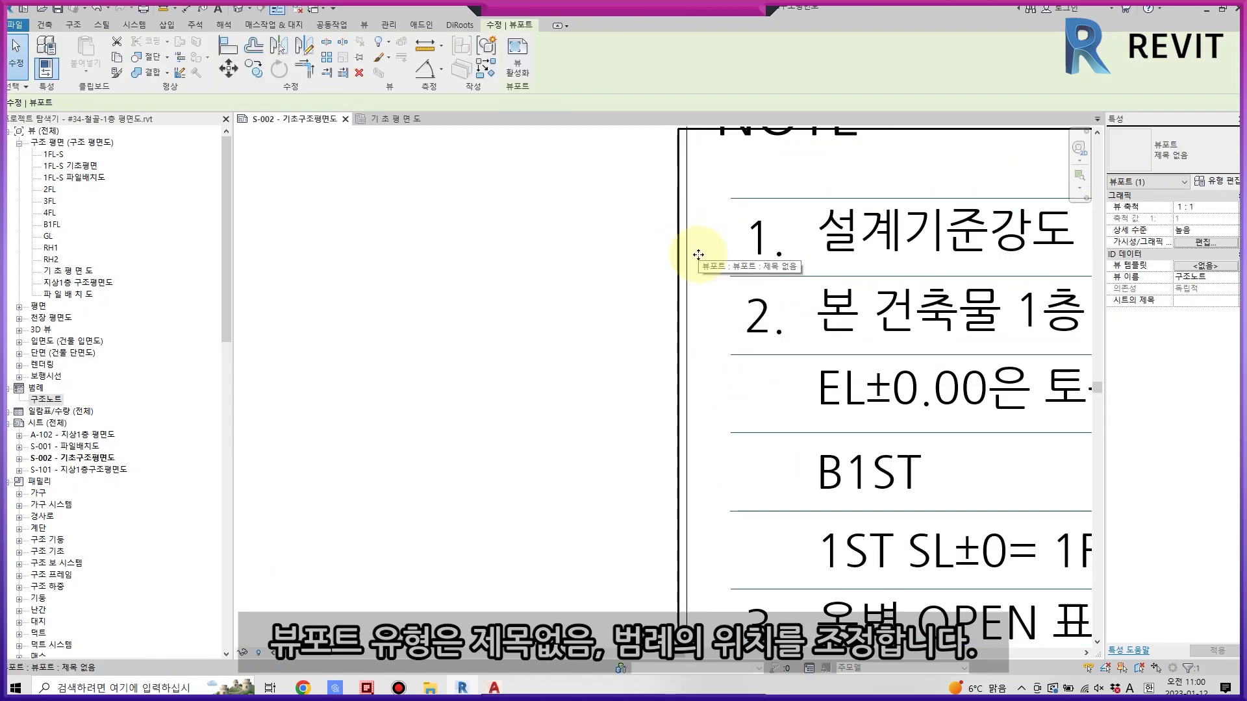
{"action": "left_click", "coordinate": [660, 203]}
{"action": "scroll", "coordinate": [660, 231], "scroll_direction": "down", "scroll_amount": 2}
{"action": "scroll", "coordinate": [640, 280], "scroll_direction": "down", "scroll_amount": 2}
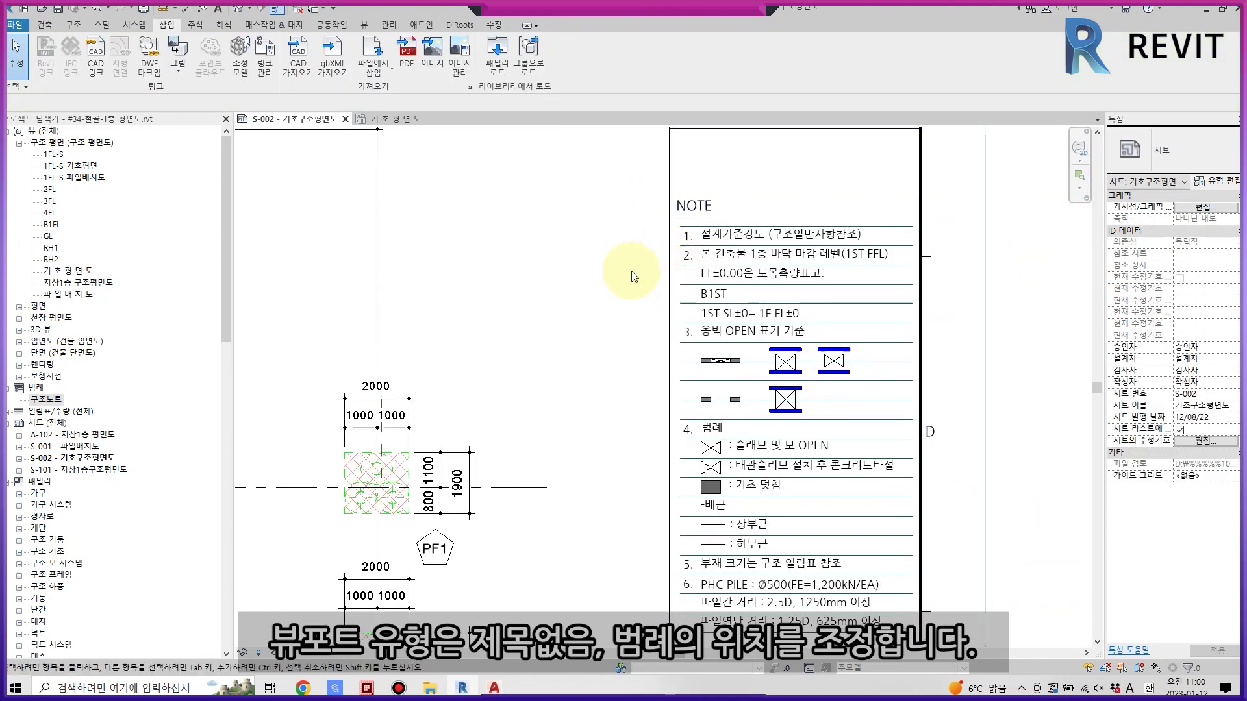
{"action": "scroll", "coordinate": [645, 292], "scroll_direction": "down", "scroll_amount": 3}
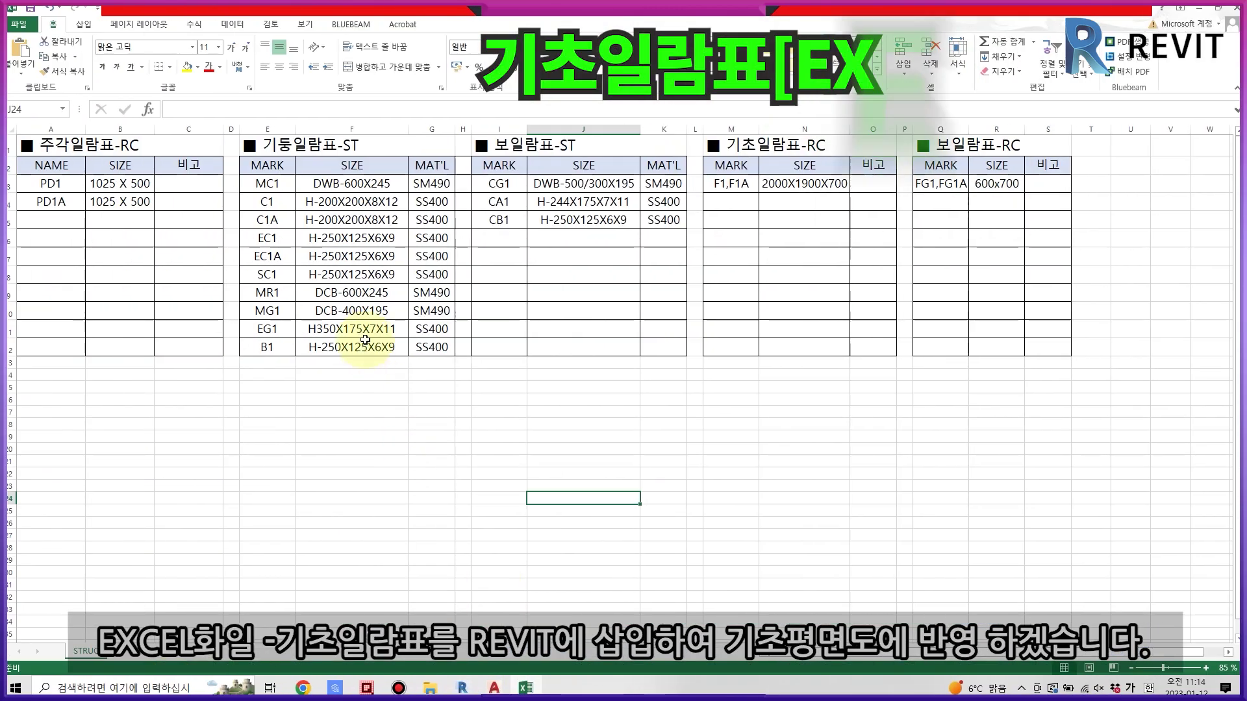
In Name Manager, define 기초일람표 referring to STRUC!$M$1:$O$12.
{"action": "left_click", "coordinate": [831, 183]}
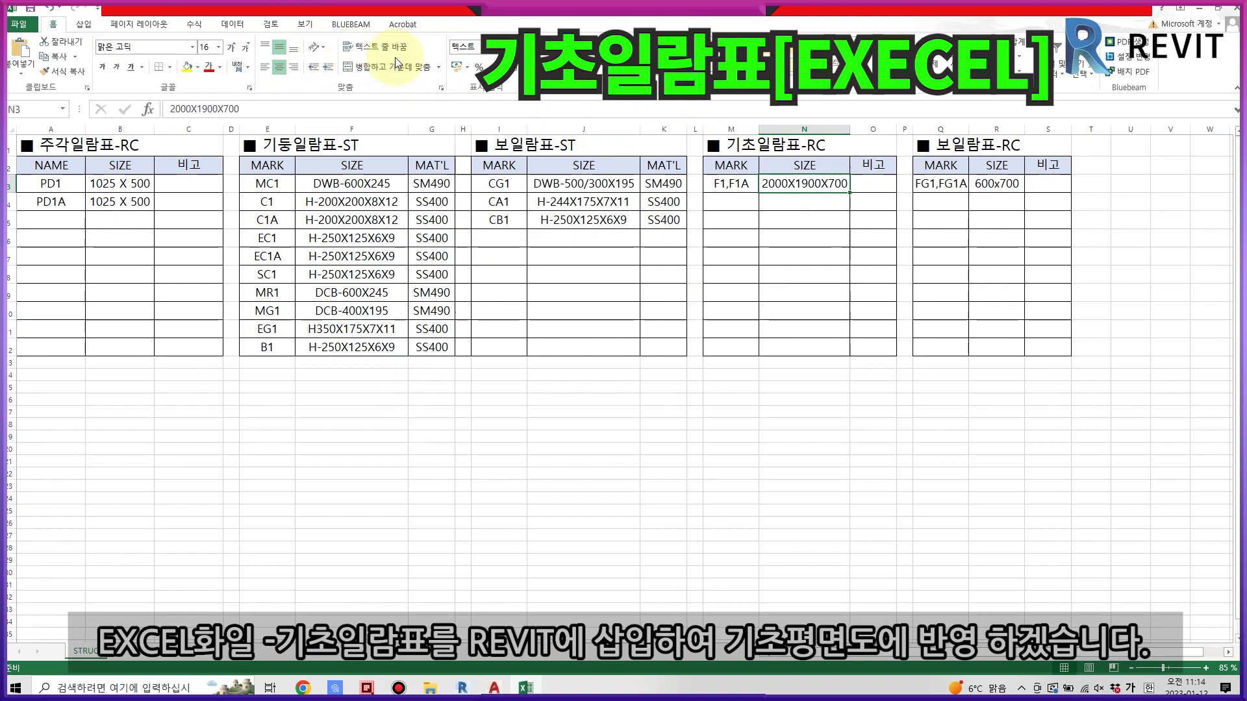
{"action": "left_click", "coordinate": [193, 24]}
{"action": "left_click", "coordinate": [583, 436]}
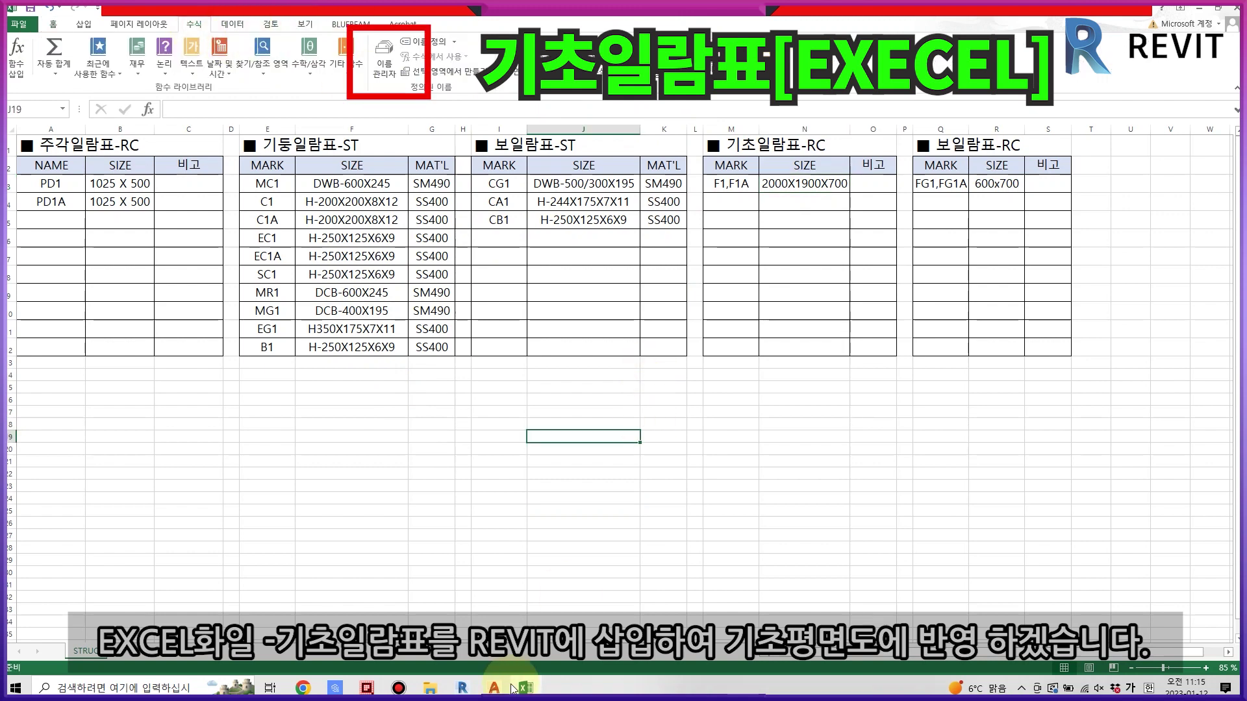
{"action": "left_click", "coordinate": [394, 57]}
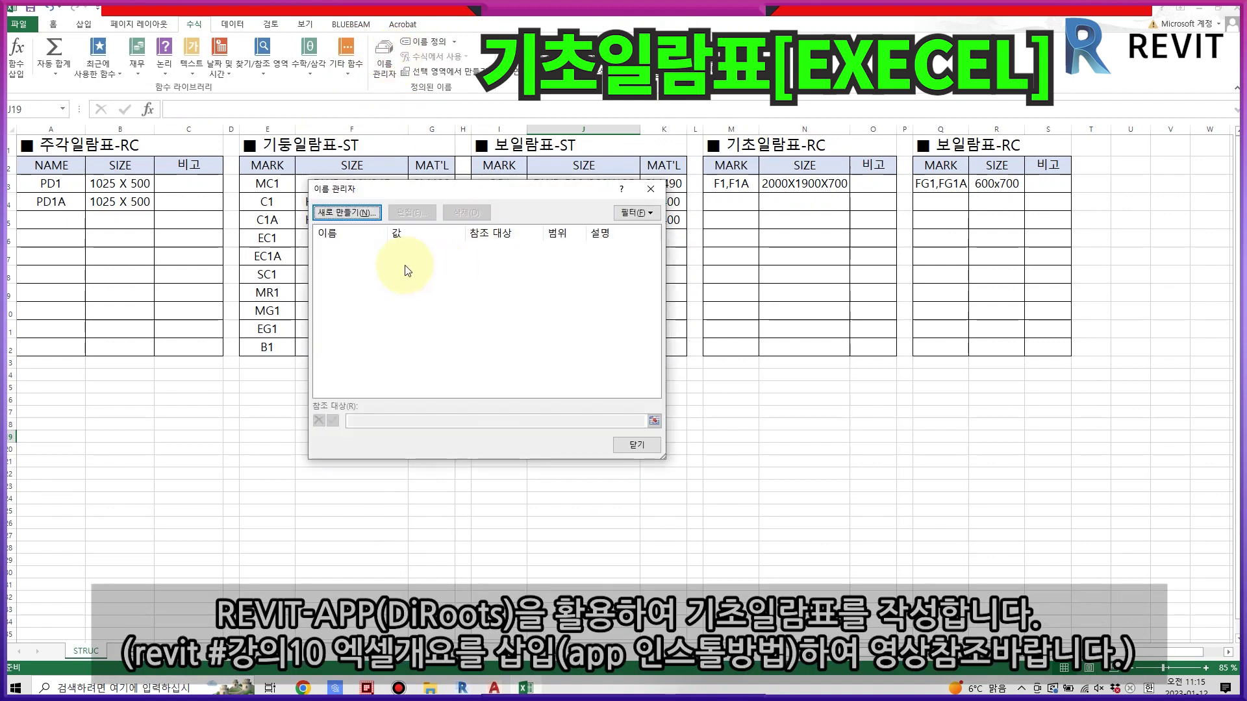
{"action": "left_click", "coordinate": [341, 209]}
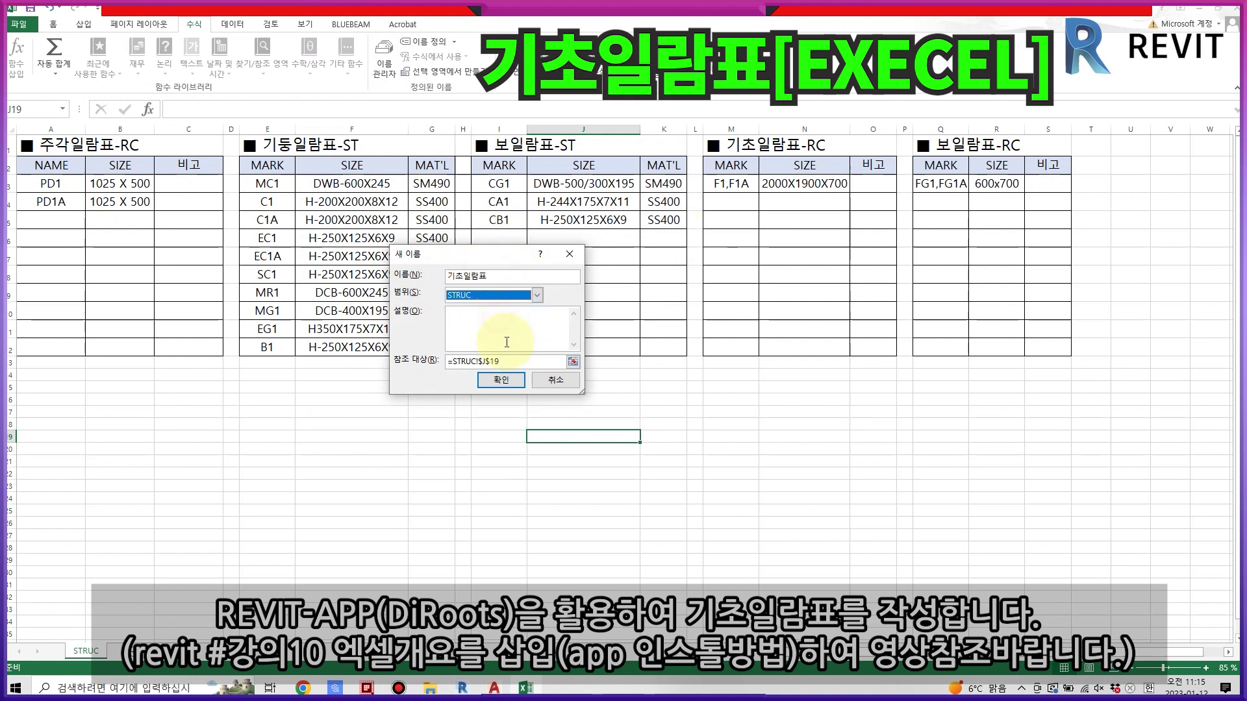
{"action": "left_click", "coordinate": [572, 362]}
{"action": "left_click_drag", "start_coordinate": [874, 345], "coordinate": [730, 146]}
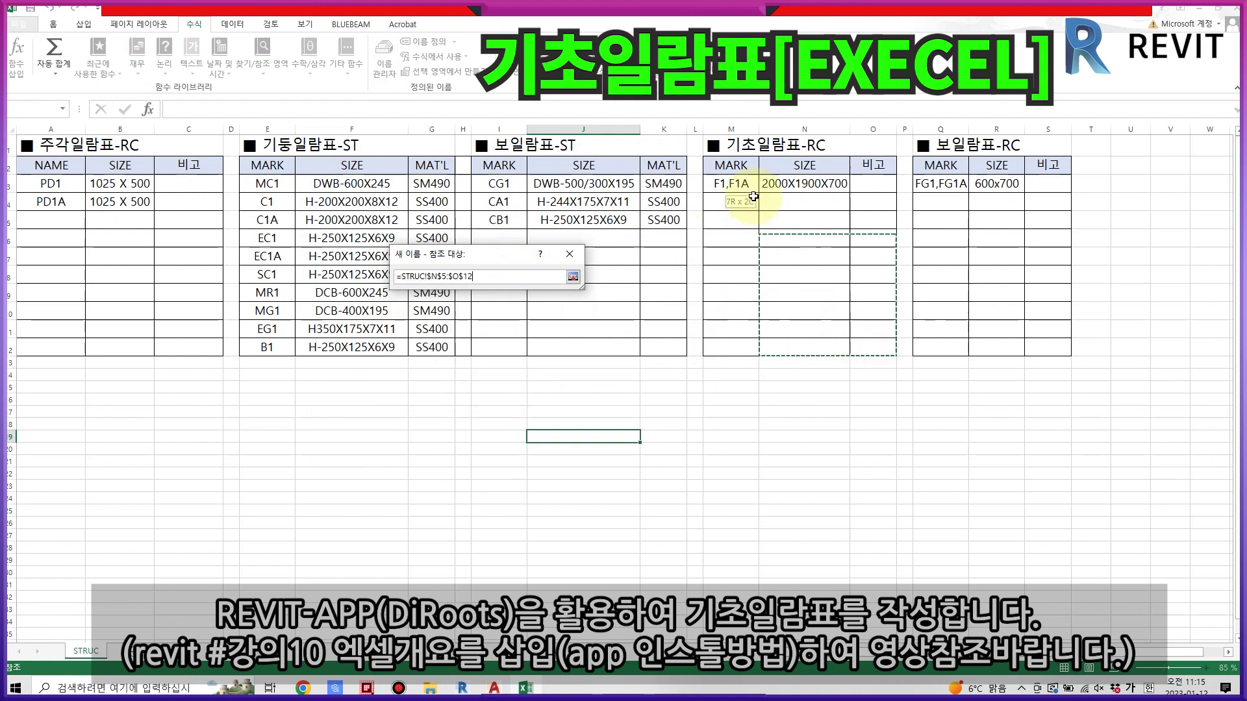
{"action": "left_click", "coordinate": [572, 276]}
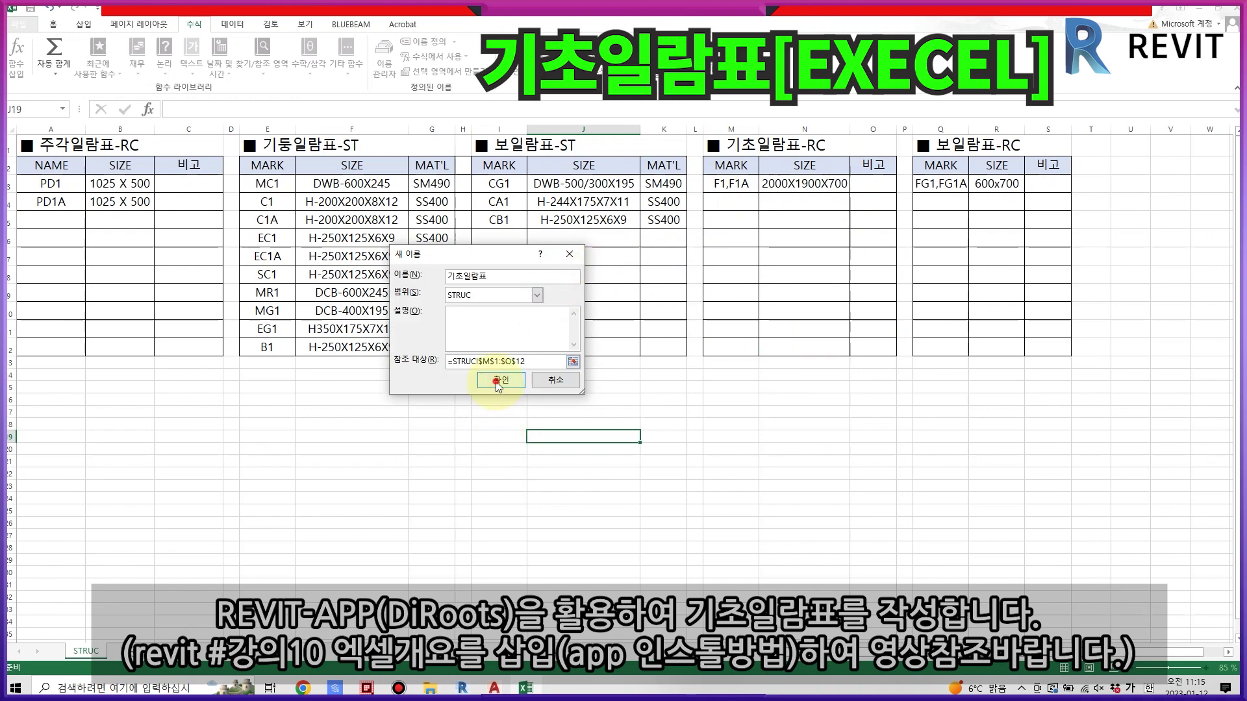
{"action": "left_click", "coordinate": [500, 381]}
{"action": "left_click", "coordinate": [630, 447]}
{"action": "left_click", "coordinate": [532, 410]}
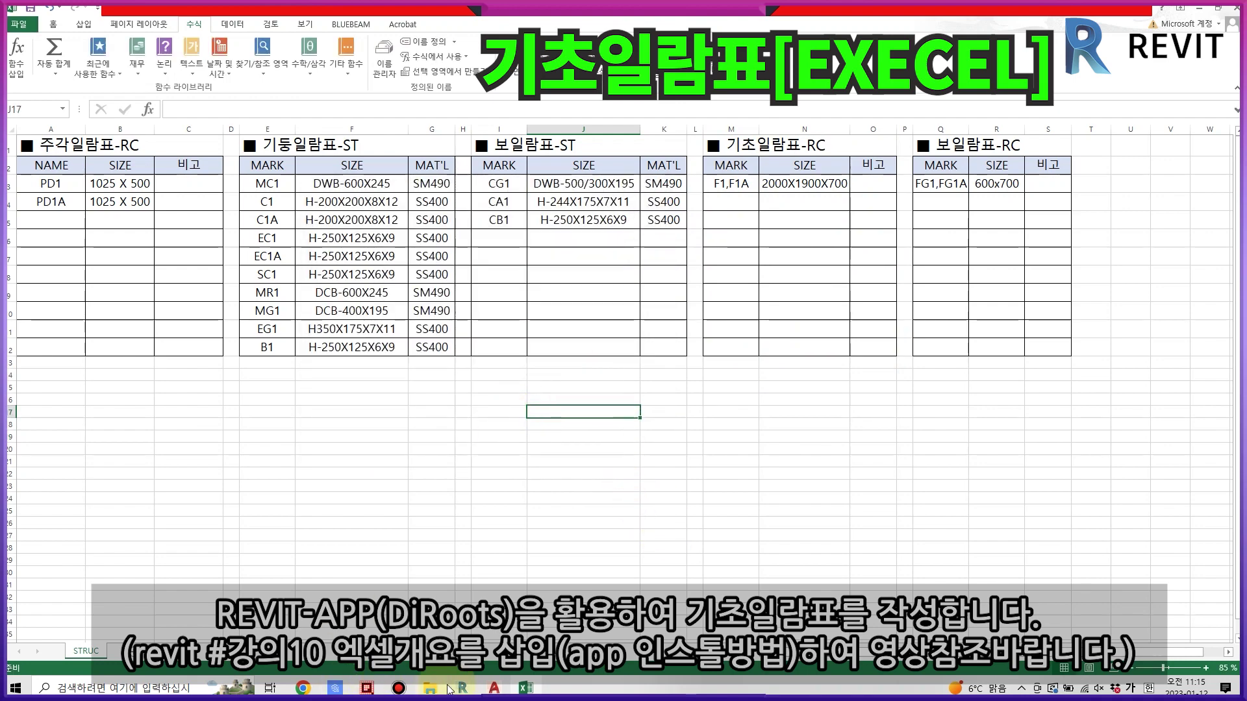
{"action": "left_click", "coordinate": [461, 688]}
In DiRoots TableGen, add a linked table from the Excel workbook as a Schedule View.
{"action": "left_click", "coordinate": [153, 55]}
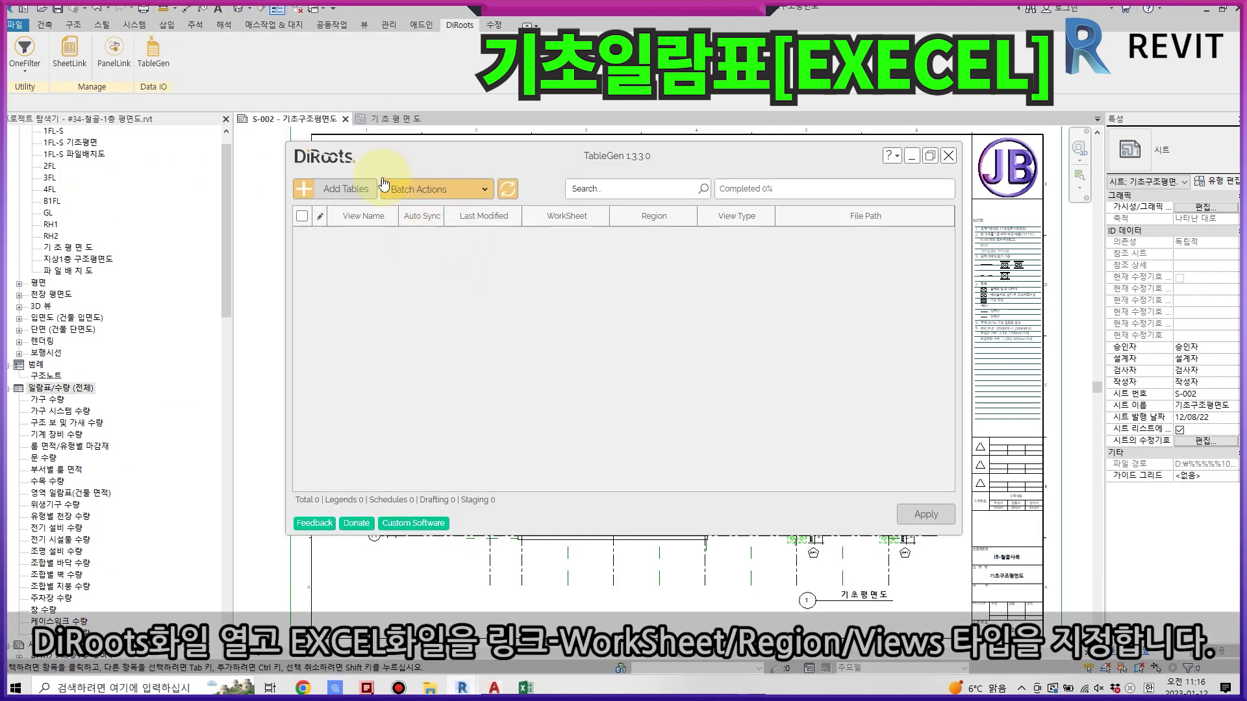
{"action": "left_click", "coordinate": [344, 189]}
{"action": "left_click", "coordinate": [797, 317]}
{"action": "double_click", "coordinate": [557, 217]}
{"action": "left_click", "coordinate": [589, 385]}
{"action": "left_click", "coordinate": [598, 421]}
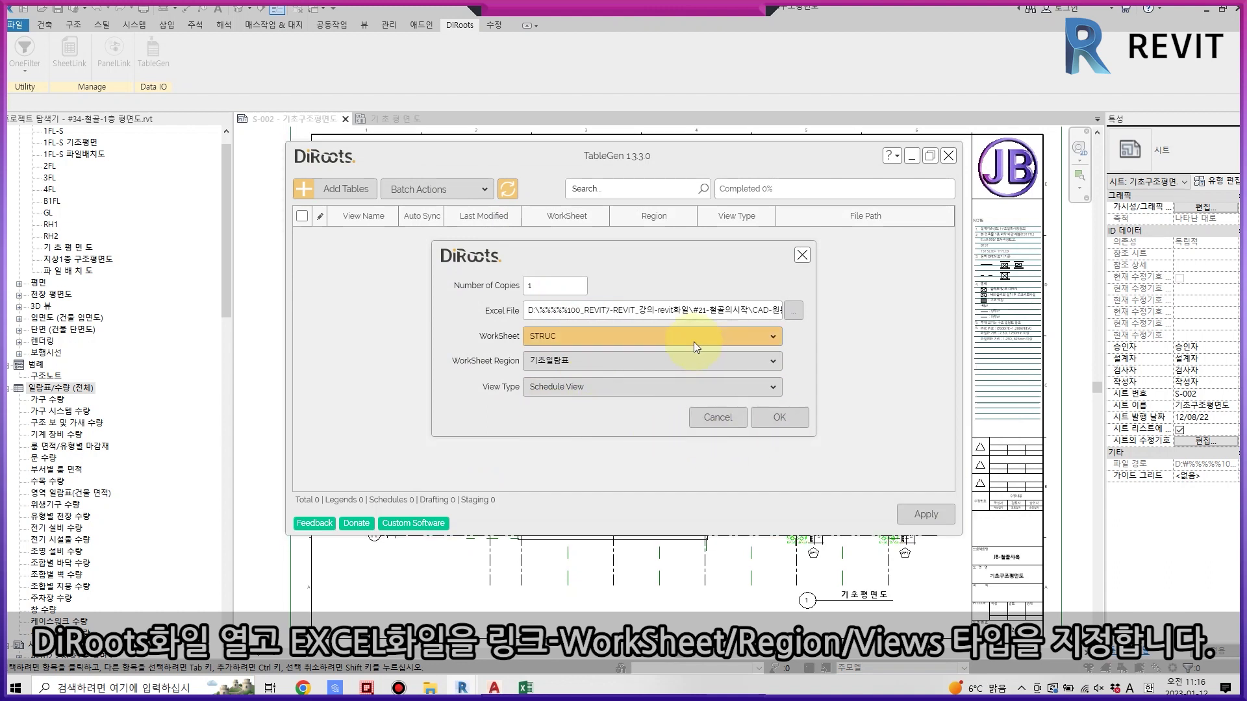
{"action": "left_click", "coordinate": [777, 420]}
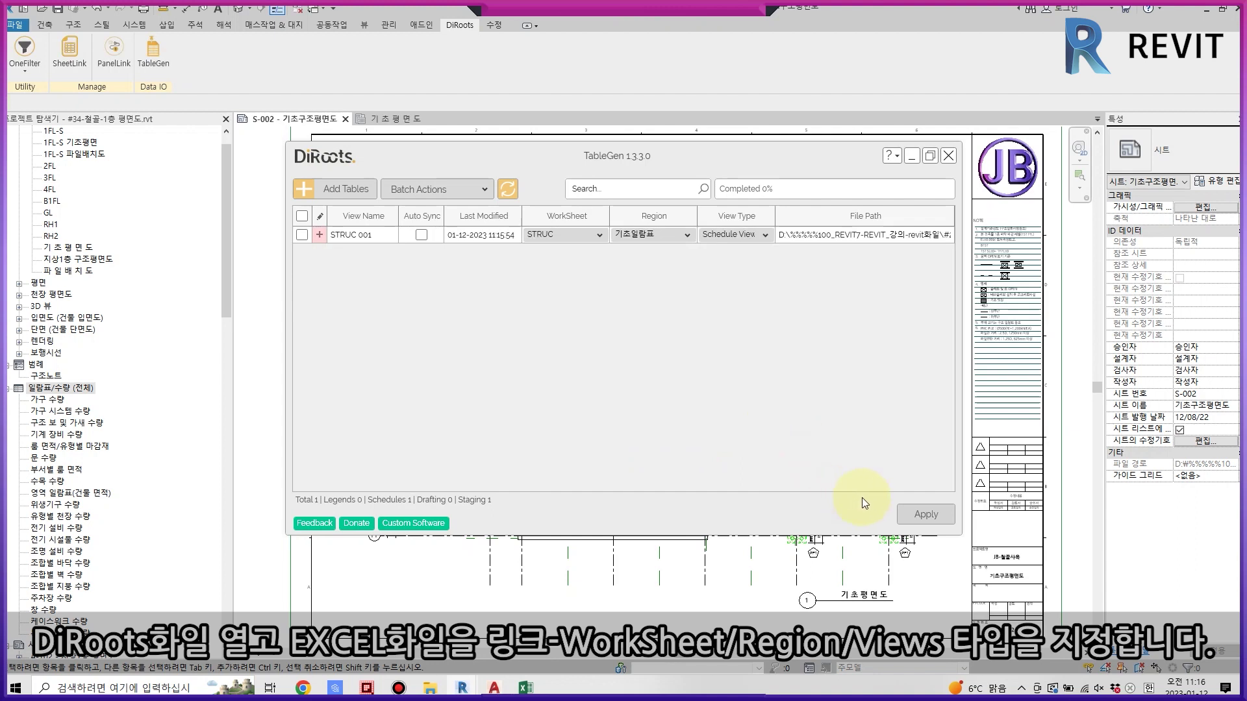
Enable Auto Sync, name the view STRUC-기초일람, and apply to create the schedule.
{"action": "left_click", "coordinate": [422, 235]}
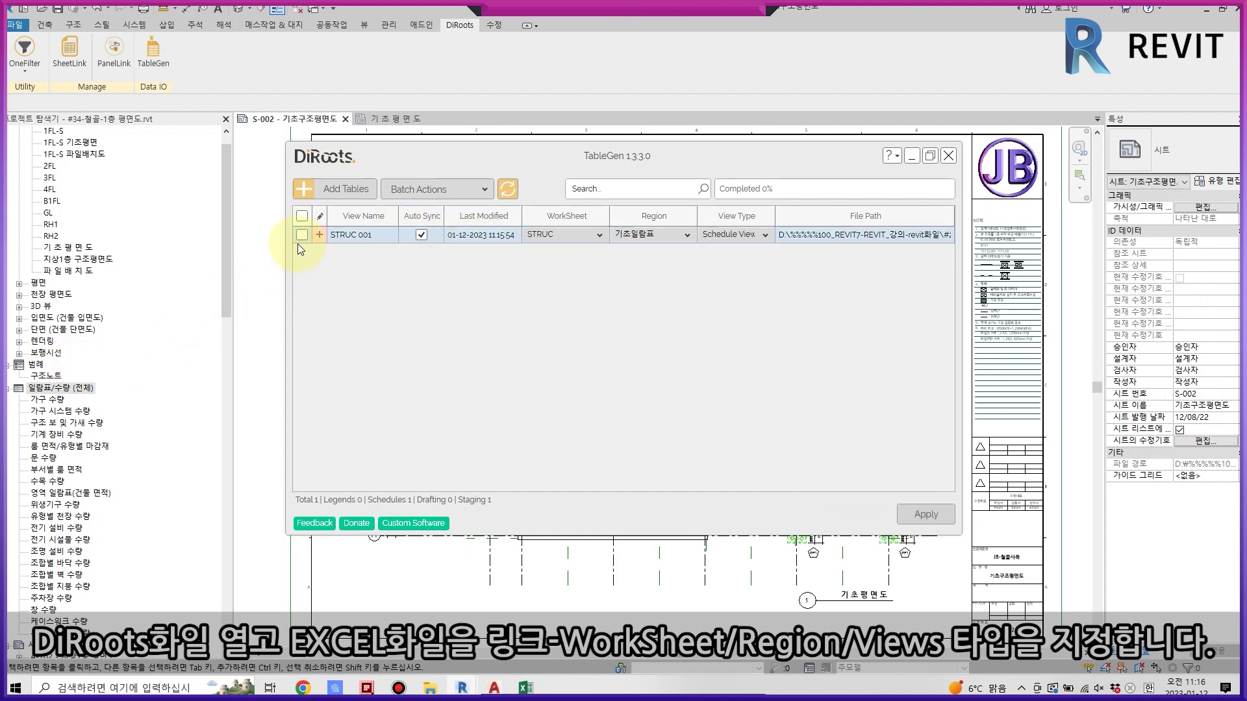
{"action": "left_click", "coordinate": [392, 241]}
{"action": "type", "text": "-7"}
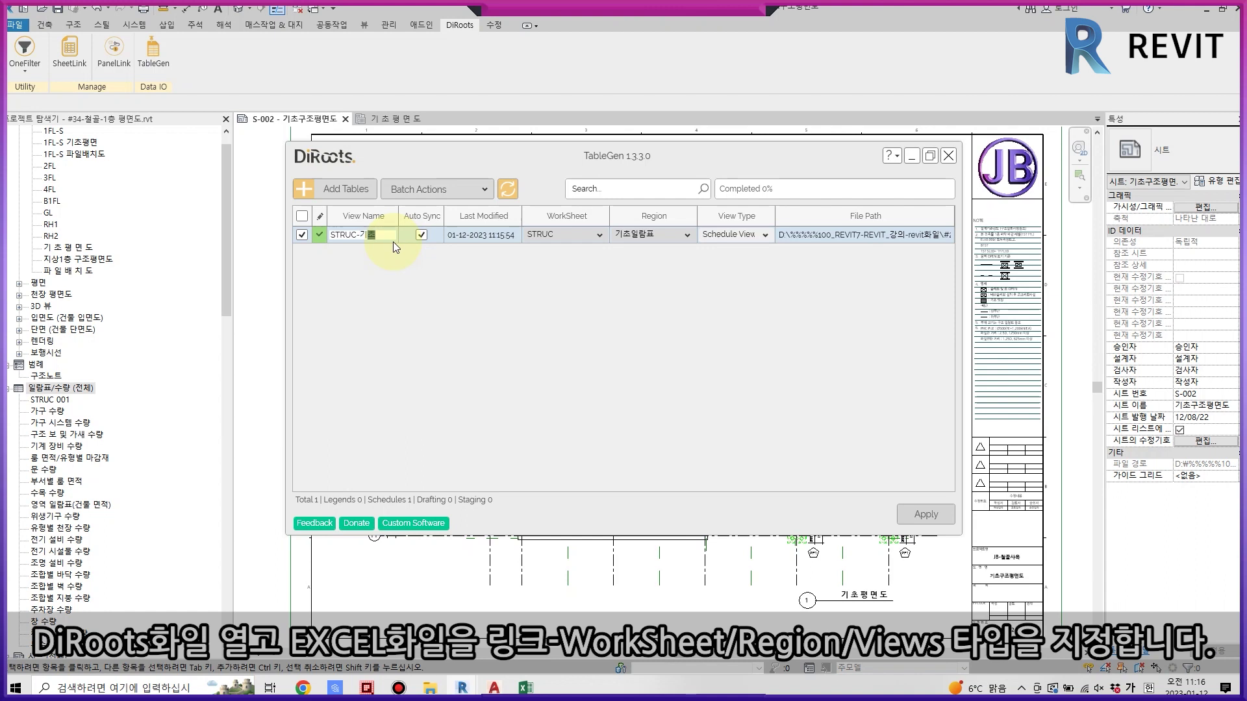
{"action": "type", "text": "일람"}
{"action": "key", "text": "Return"}
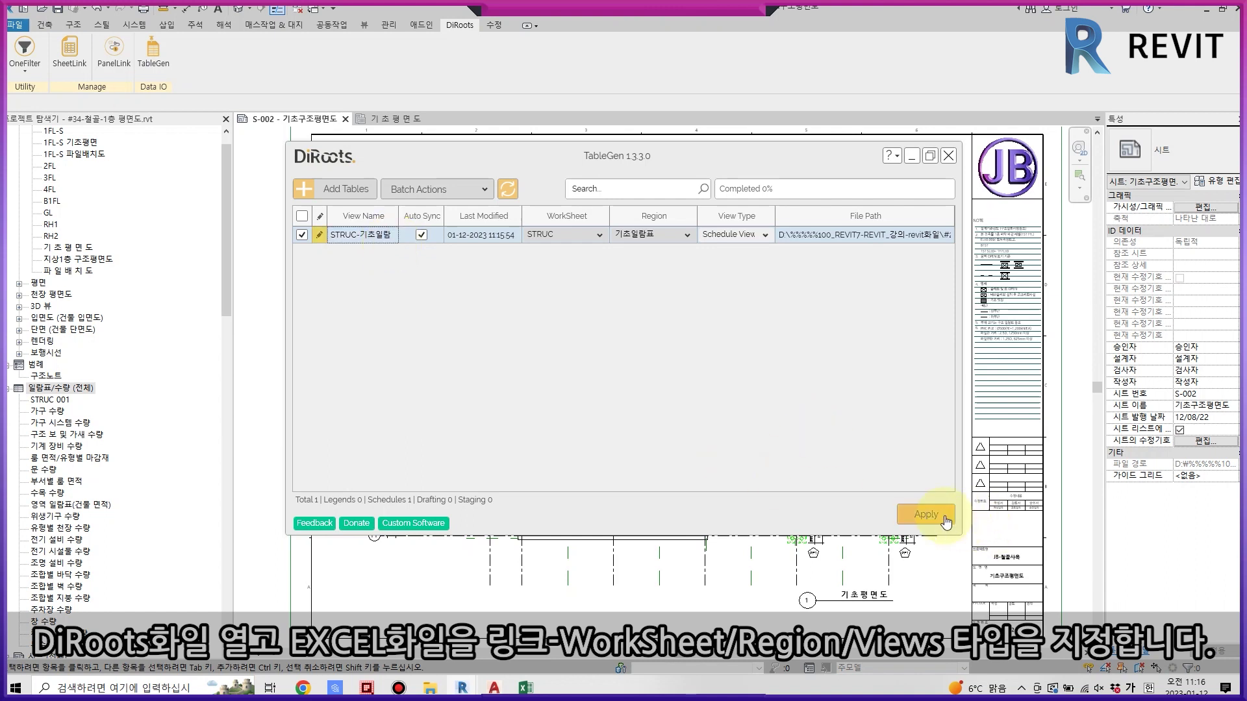
{"action": "left_click", "coordinate": [945, 521]}
{"action": "left_click", "coordinate": [662, 362]}
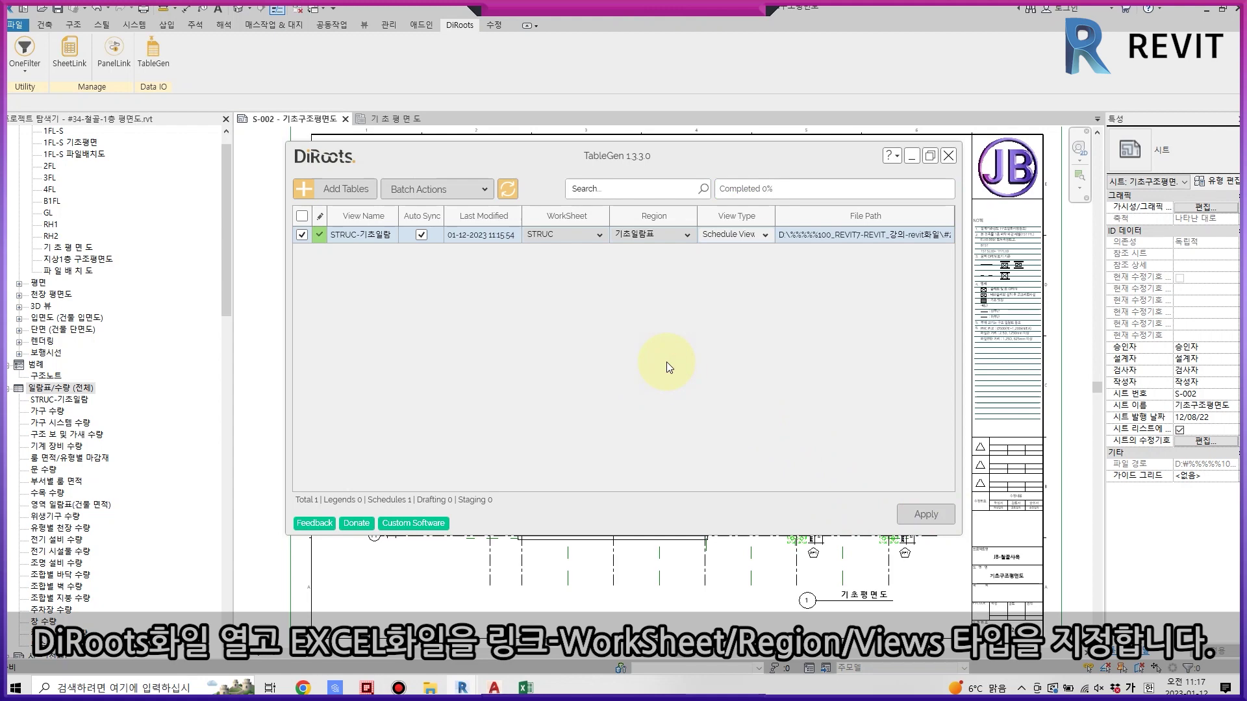
{"action": "left_click", "coordinate": [948, 157]}
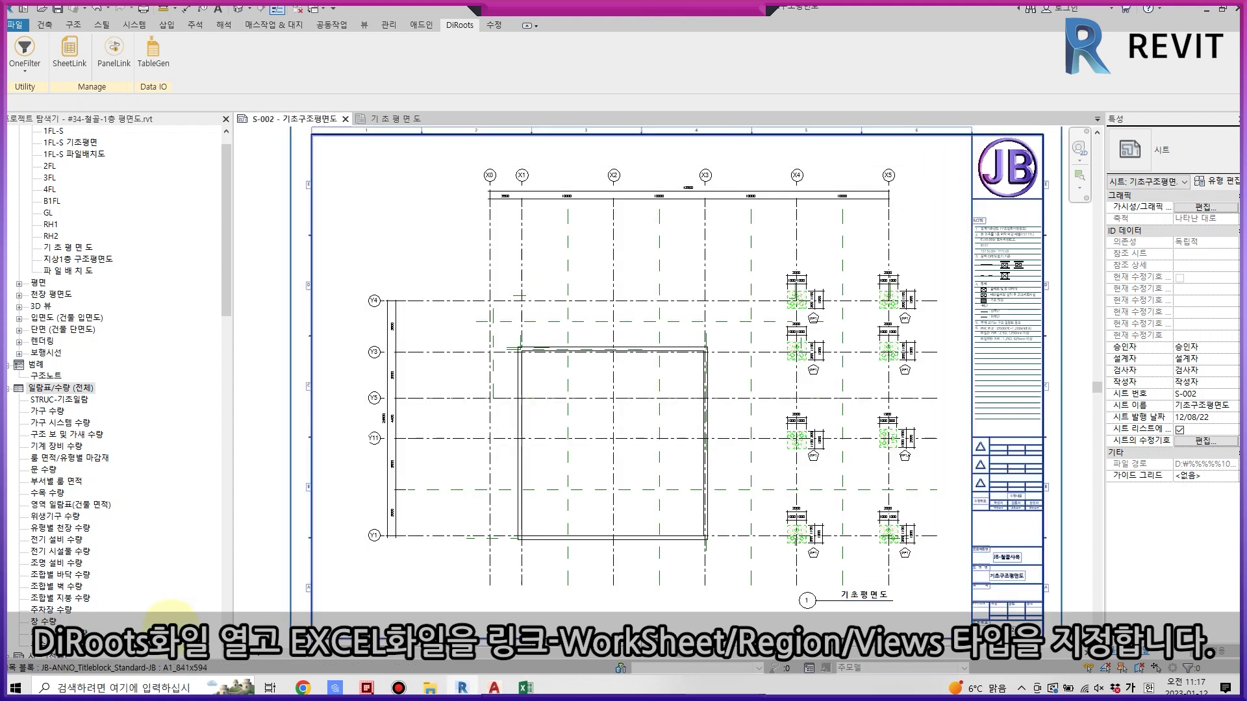
Place the STRUC-기초일람 schedule at the lower left of sheet S-002.
{"action": "left_click", "coordinate": [45, 403]}
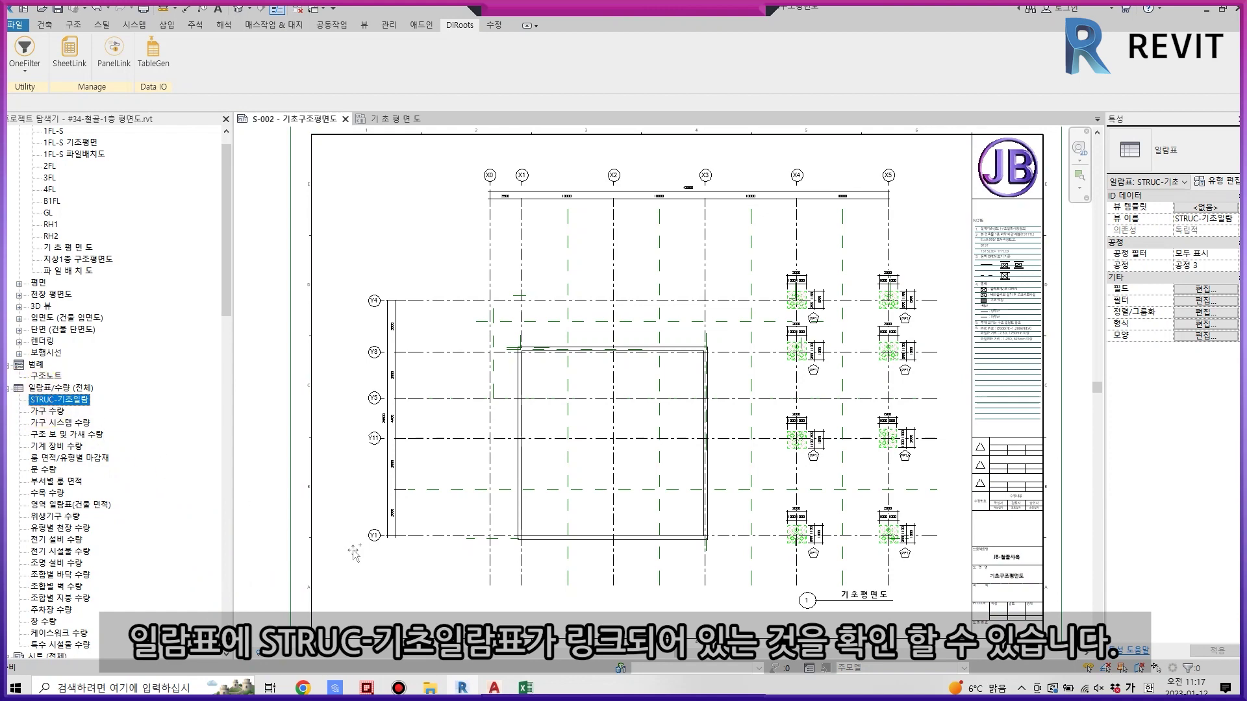
{"action": "left_click_drag", "start_coordinate": [370, 581], "coordinate": [371, 580]}
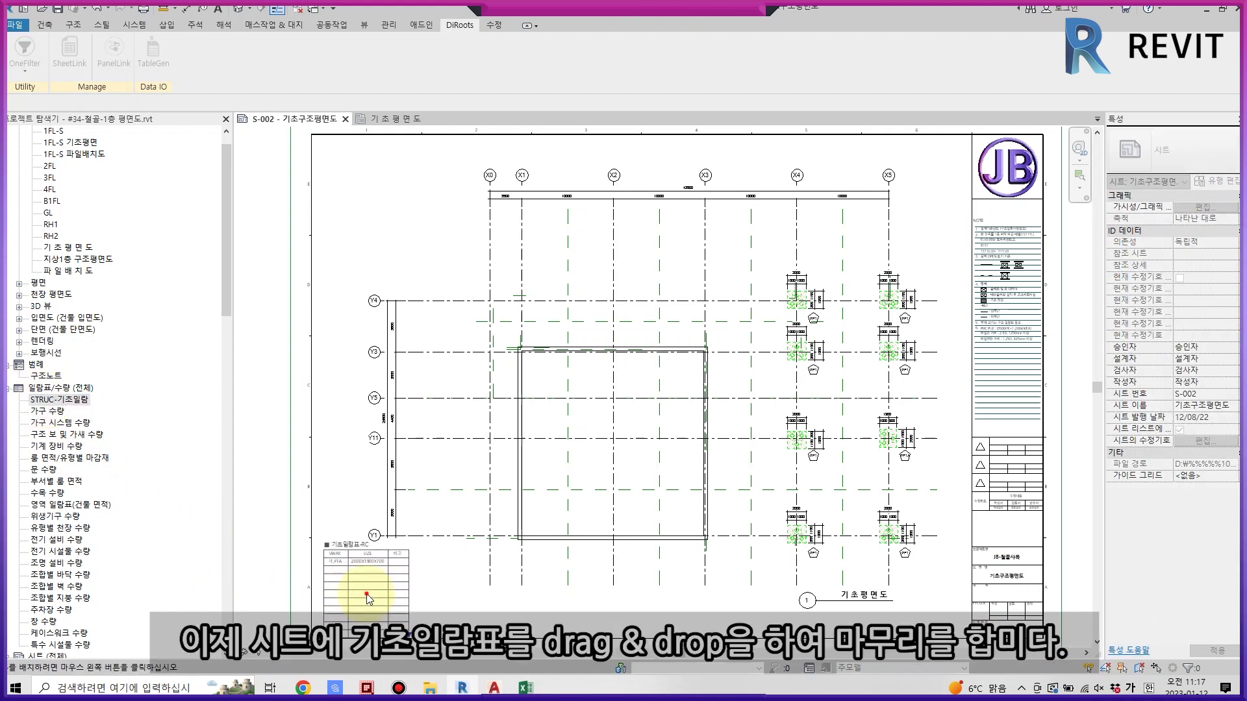
{"action": "left_click", "coordinate": [370, 593]}
Shift the foundation plan viewport upward and nudge the schedule slightly up and right.
{"action": "left_click", "coordinate": [447, 172]}
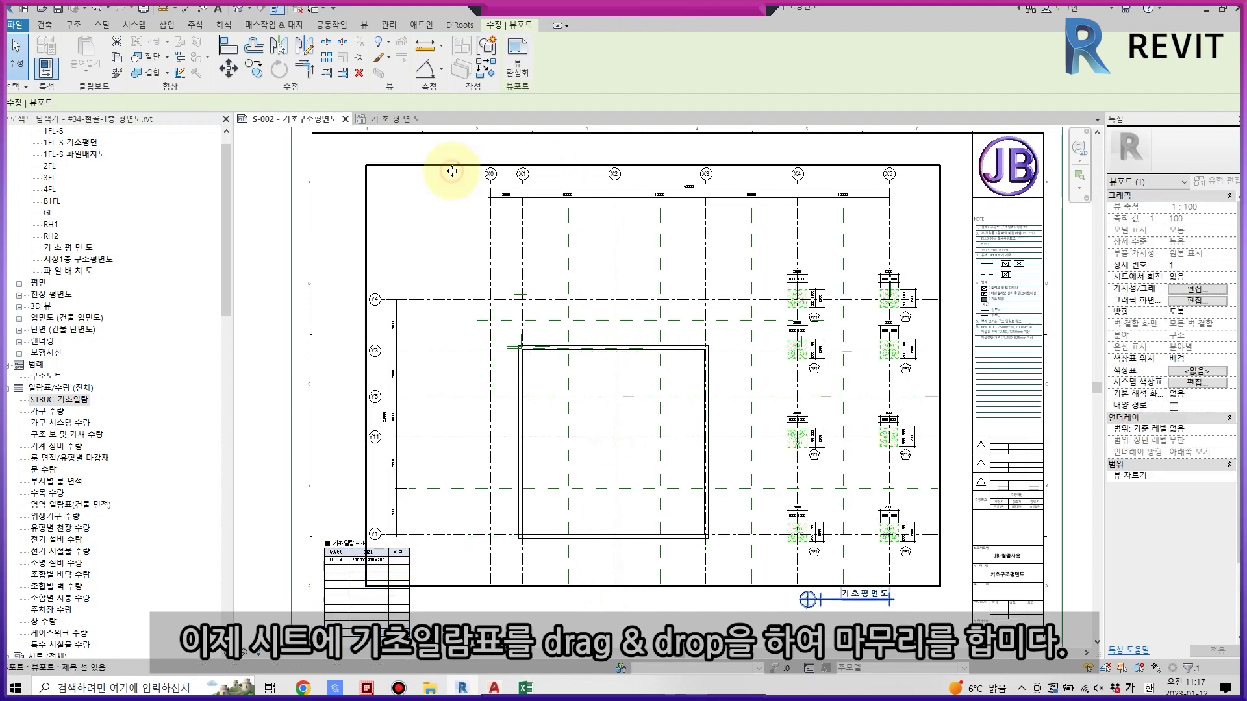
{"action": "left_click_drag", "start_coordinate": [455, 168], "coordinate": [477, 167]}
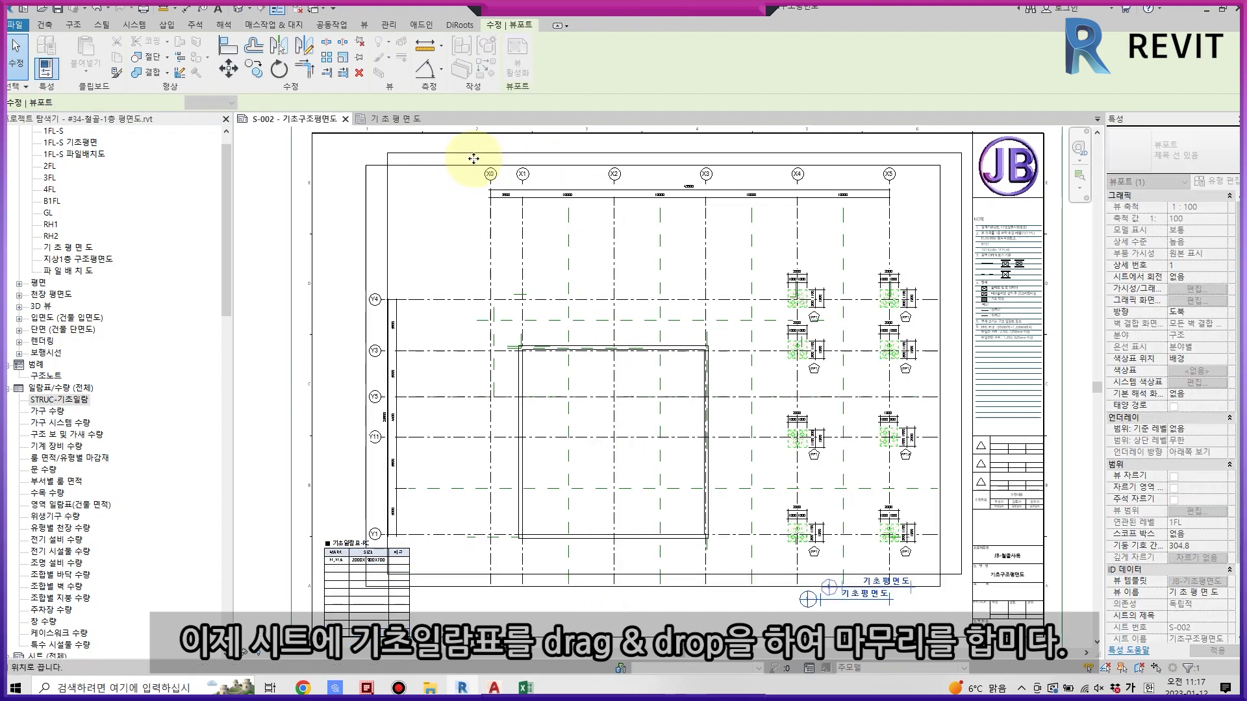
{"action": "left_click_drag", "start_coordinate": [477, 167], "coordinate": [478, 153]}
{"action": "left_click", "coordinate": [408, 580]}
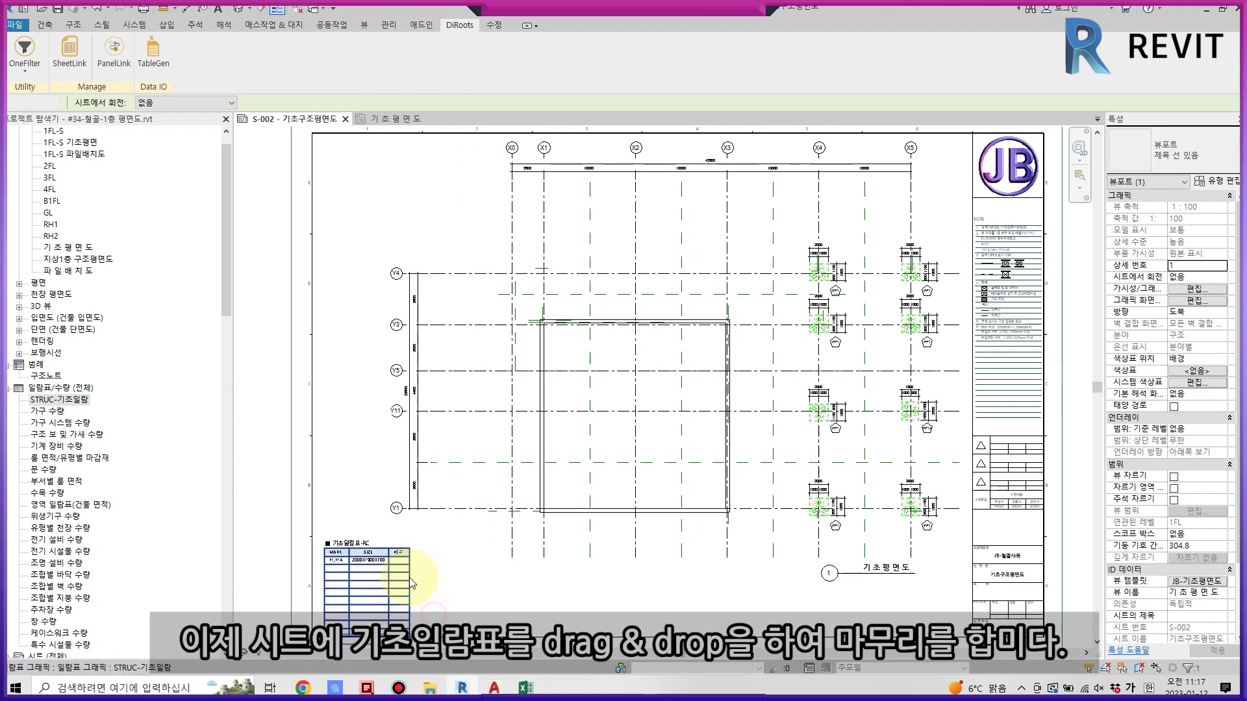
{"action": "left_click_drag", "start_coordinate": [409, 582], "coordinate": [416, 573]}
{"action": "key", "text": "Escape"}
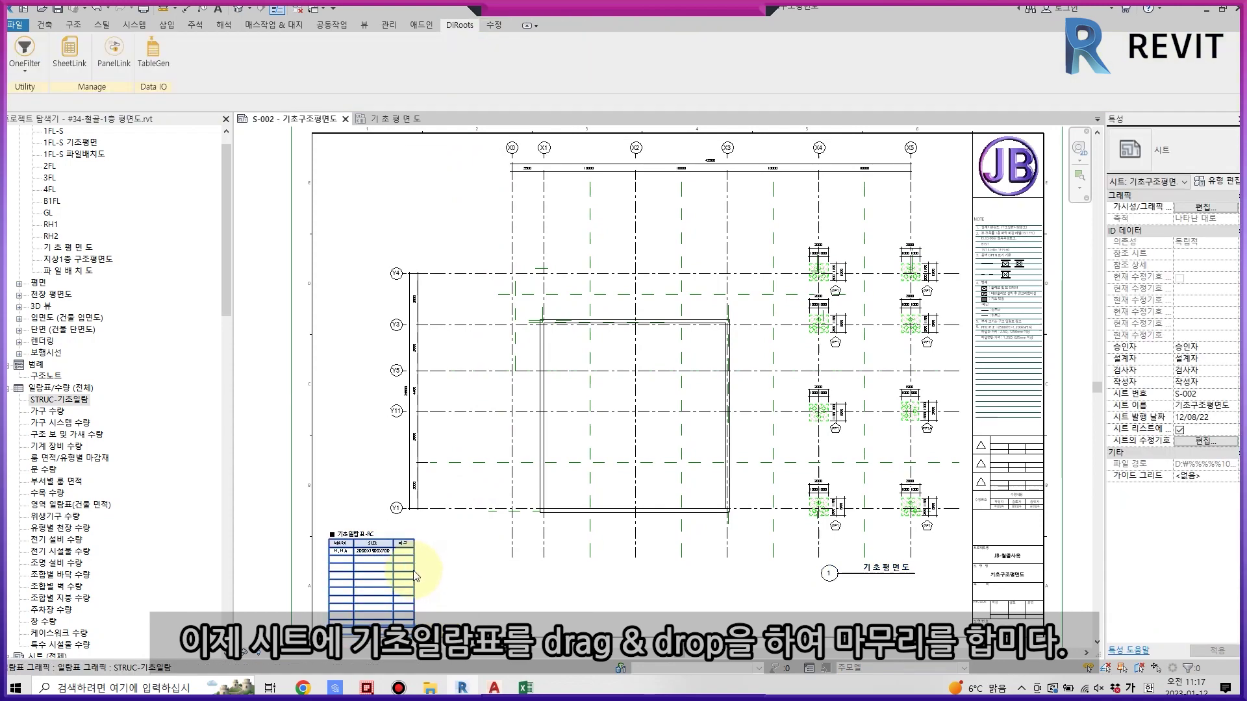
{"action": "scroll", "coordinate": [361, 560], "scroll_direction": "up", "scroll_amount": 3}
{"action": "scroll", "coordinate": [674, 370], "scroll_direction": "down", "scroll_amount": 3}
{"action": "scroll", "coordinate": [746, 278], "scroll_direction": "up", "scroll_amount": 3}
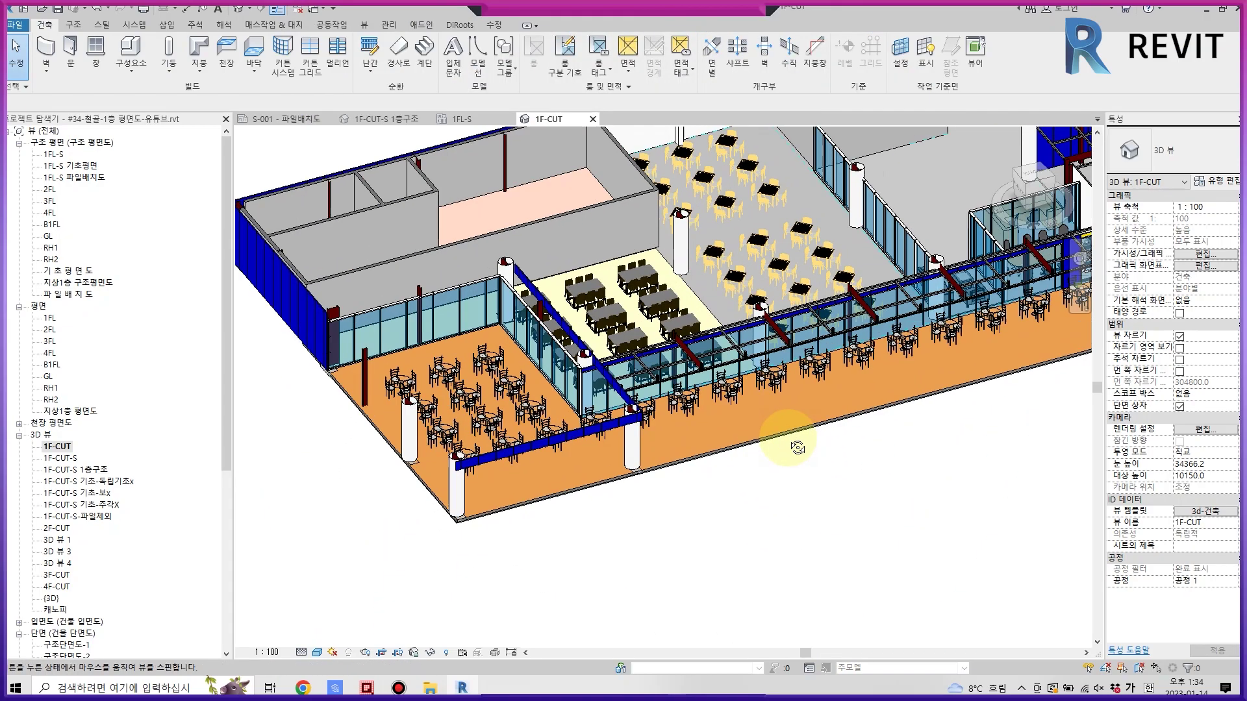
Orbit the 1F-CUT 3D view, switch to a top-down view, and pan across the floor layout.
{"action": "mouse_move", "coordinate": [797, 448]}
{"action": "middle_mouse_down", "text": "shift"}
{"action": "mouse_move", "coordinate": [823, 479]}
{"action": "mouse_move", "coordinate": [681, 454]}
{"action": "mouse_move", "coordinate": [747, 515]}
{"action": "mouse_move", "coordinate": [752, 431]}
{"action": "mouse_move", "coordinate": [765, 423]}
{"action": "middle_mouse_up", "text": "shift"}
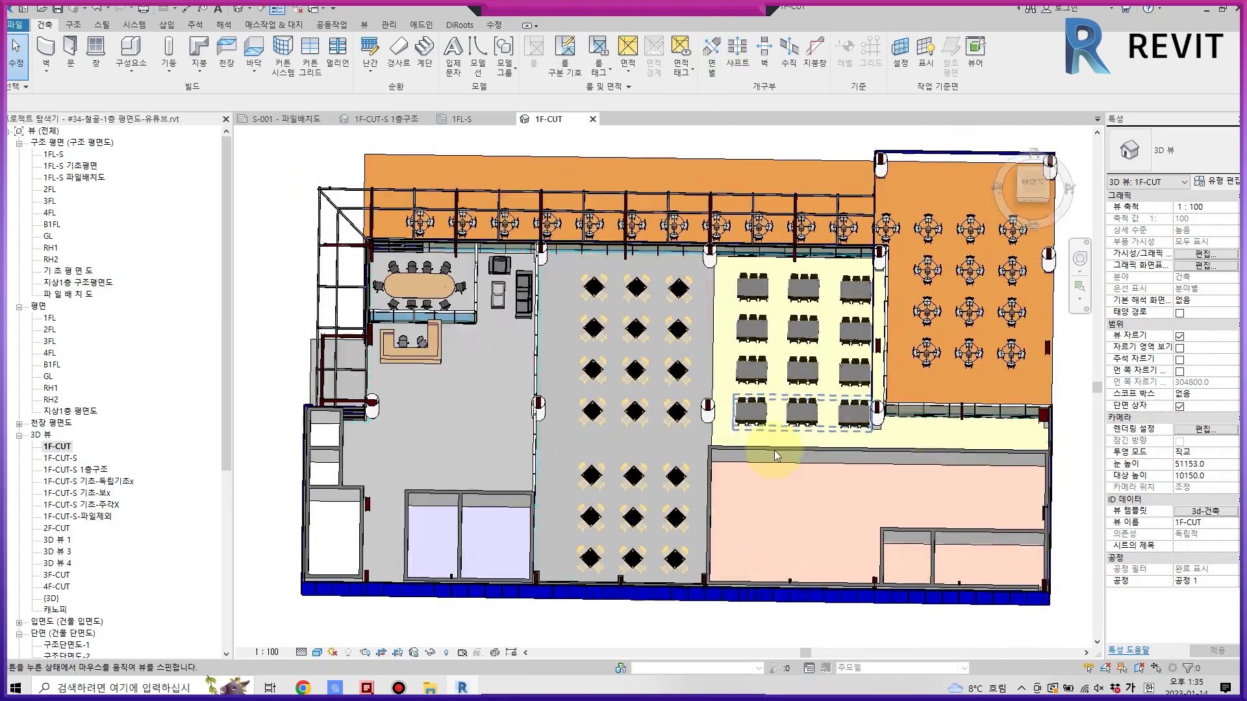
{"action": "left_click", "coordinate": [1033, 186]}
{"action": "scroll", "coordinate": [840, 371], "scroll_direction": "up", "scroll_amount": 5}
{"action": "scroll", "coordinate": [840, 371], "scroll_direction": "up", "scroll_amount": 3}
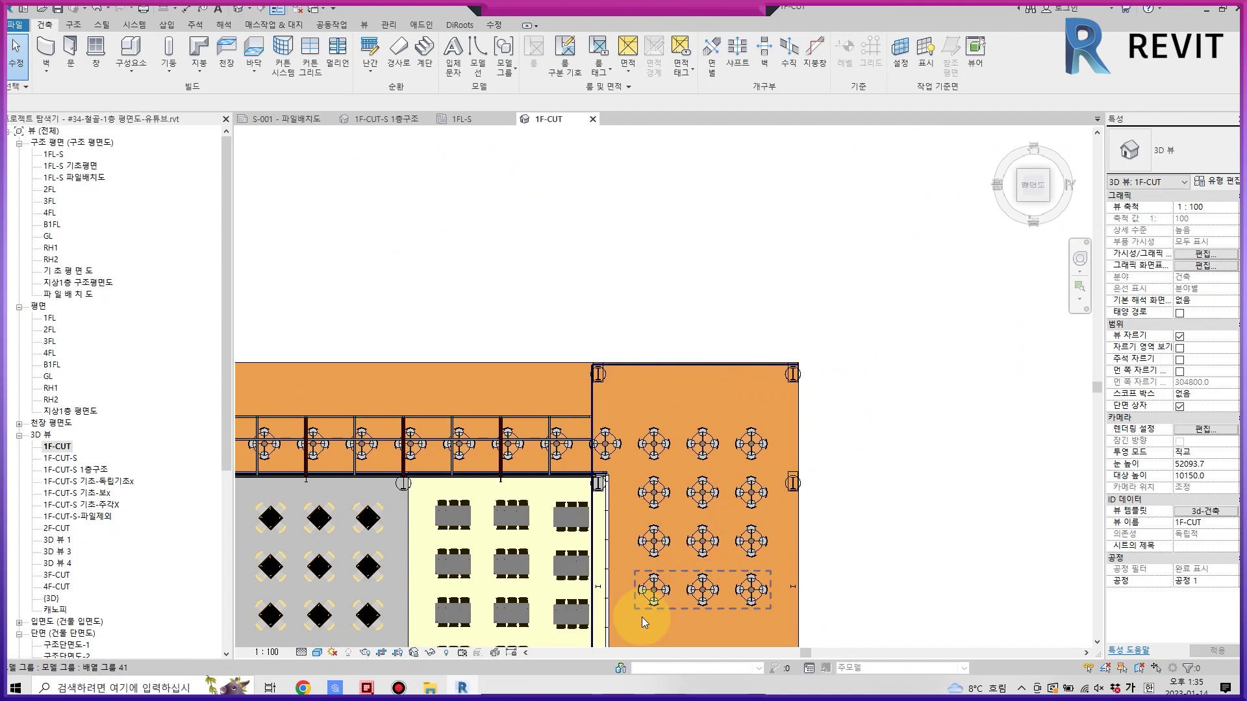
{"action": "middle_click_drag", "start_coordinate": [641, 588], "coordinate": [883, 399]}
{"action": "scroll", "coordinate": [884, 399], "scroll_direction": "down", "scroll_amount": 2}
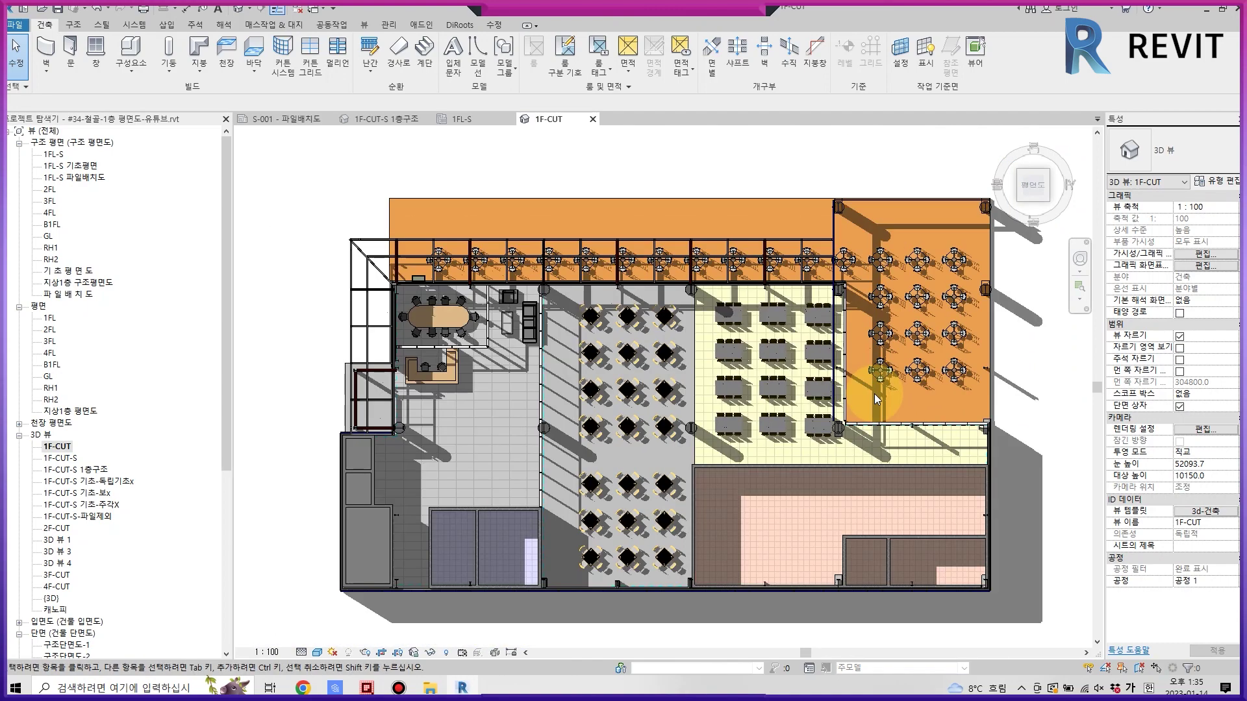
Close the 1F-CUT 3D view to reveal the 1F-CUT-S 1층구조 structural view.
{"action": "key", "text": "ctrl+F4"}
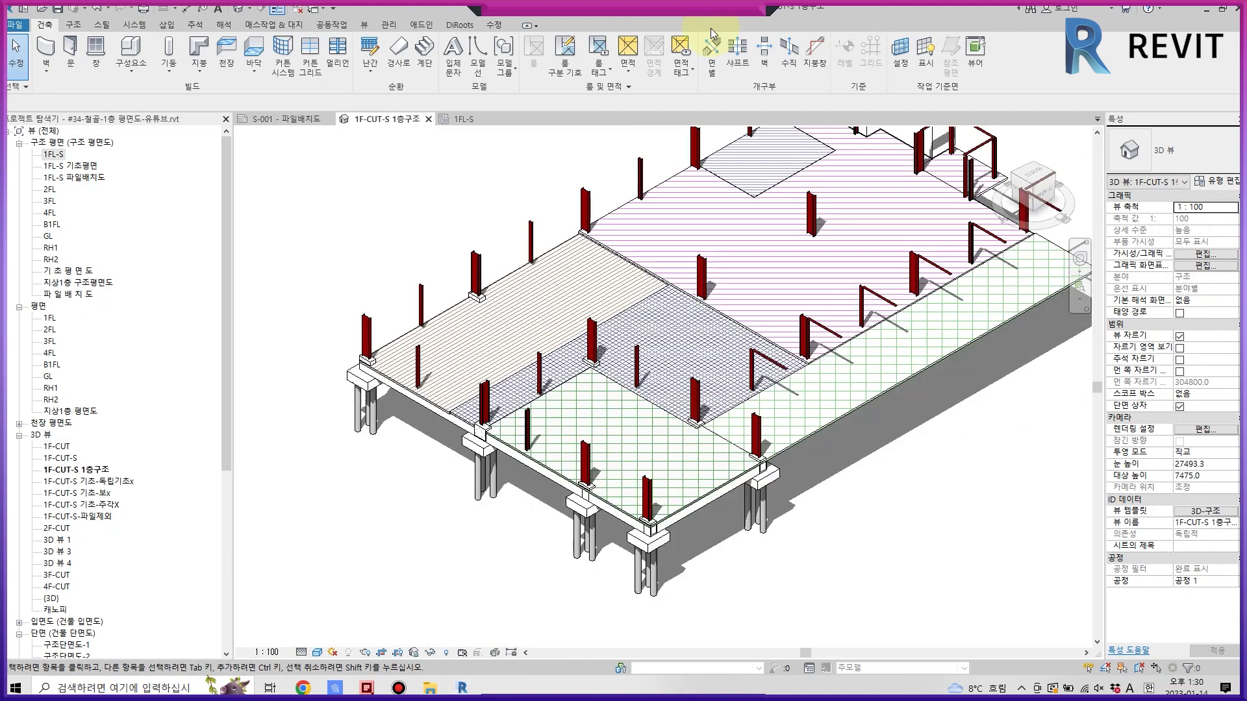
{"action": "scroll", "coordinate": [1058, 184], "scroll_direction": "down", "scroll_amount": 2}
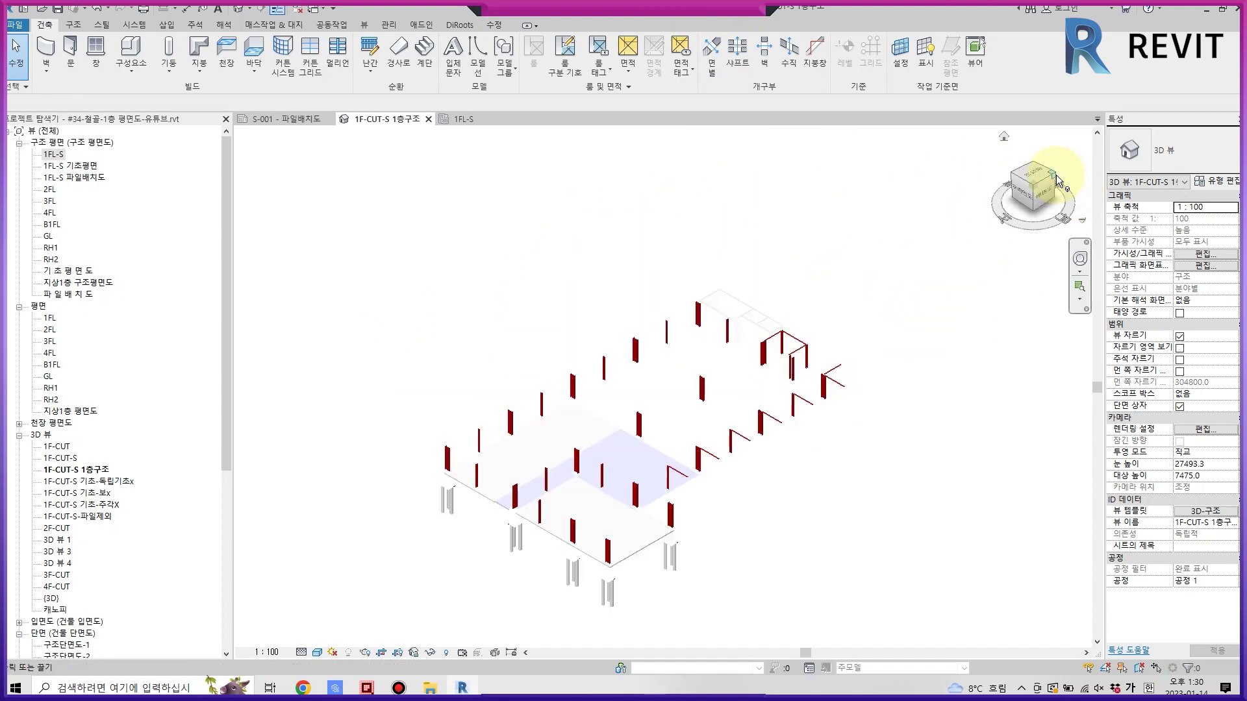
{"action": "scroll", "coordinate": [598, 454], "scroll_direction": "up", "scroll_amount": 1}
{"action": "scroll", "coordinate": [614, 469], "scroll_direction": "up", "scroll_amount": 3}
{"action": "scroll", "coordinate": [636, 492], "scroll_direction": "up", "scroll_amount": 2}
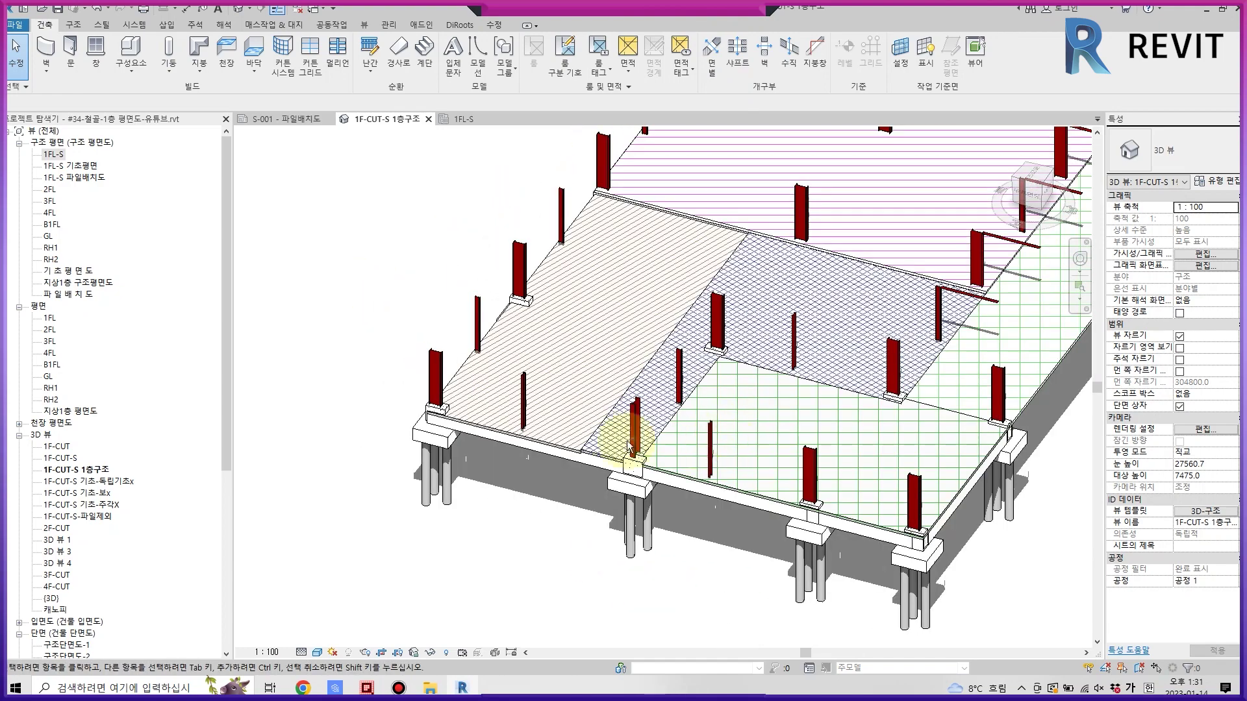